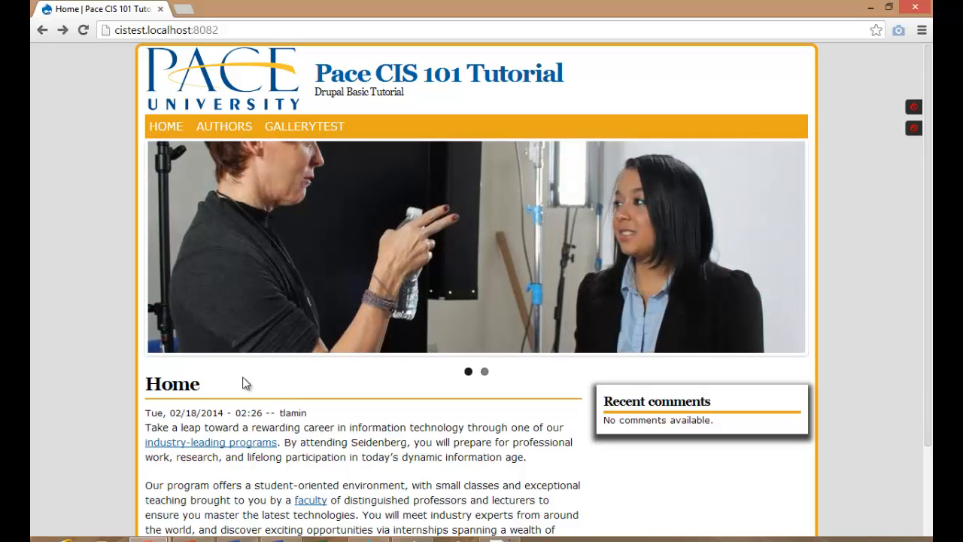
Advance the home slideshow one photo, then open the GALLERYTEST listing page.
{"action": "mouse_move", "coordinate": [298, 233]}
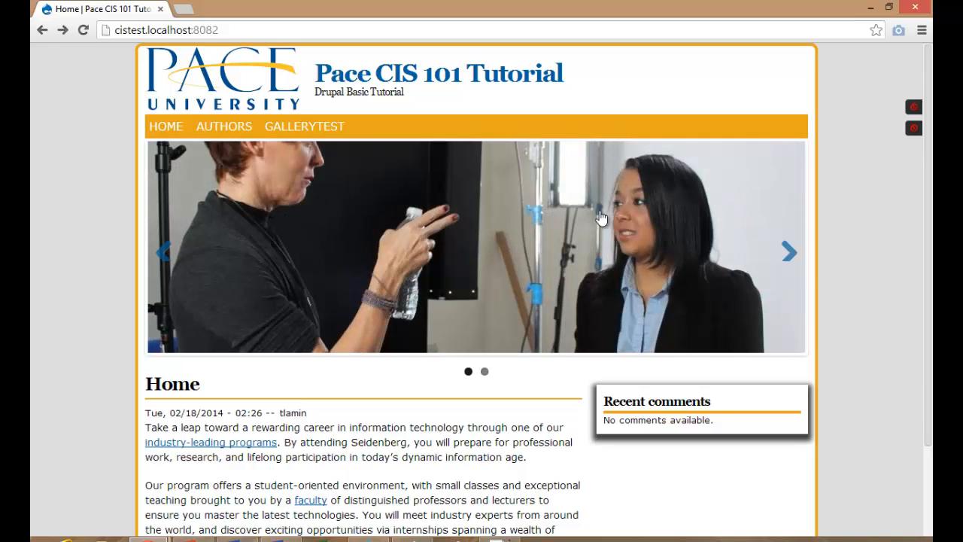
{"action": "left_click", "coordinate": [788, 255]}
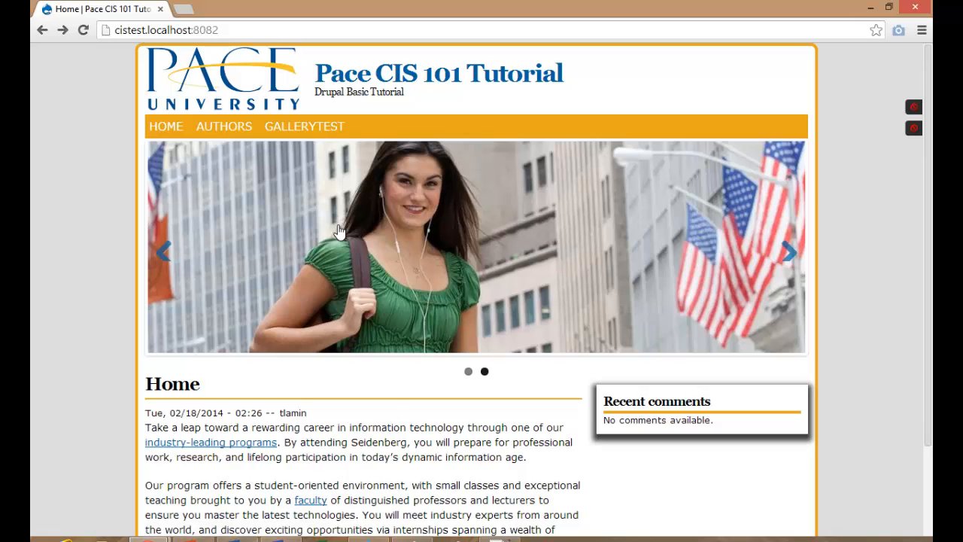
{"action": "left_click", "coordinate": [317, 128]}
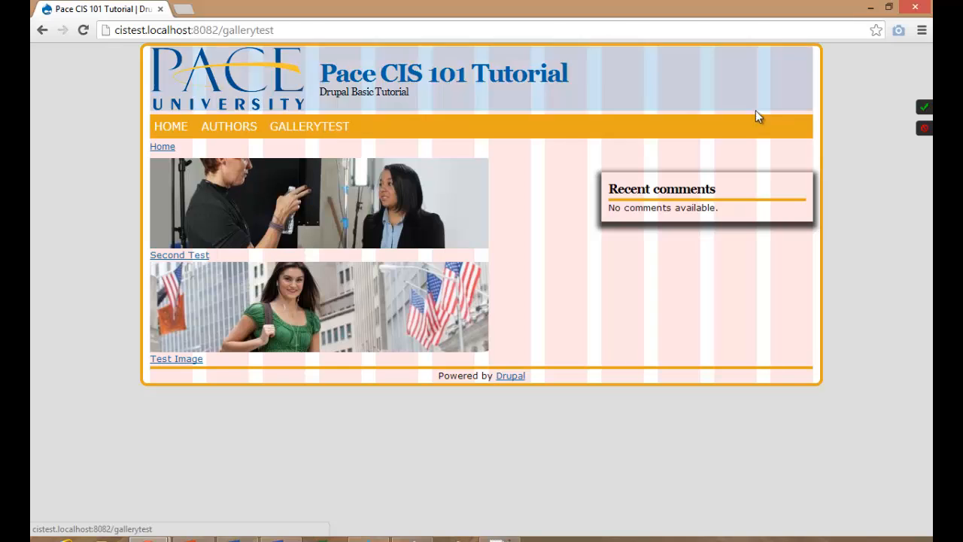
Hide the GRID overlay and open the Second Test gallery node.
{"action": "left_click", "coordinate": [925, 113]}
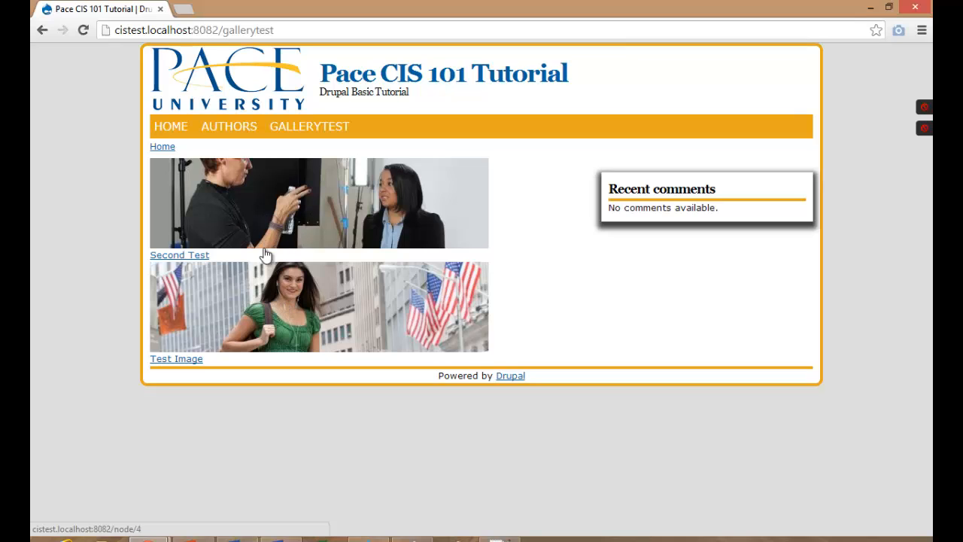
{"action": "left_click", "coordinate": [256, 205]}
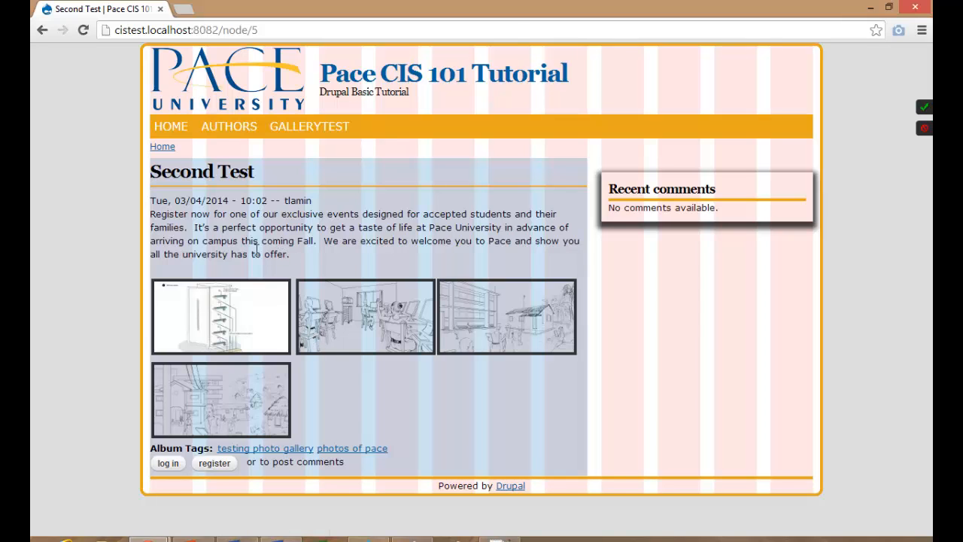
{"action": "left_click_drag", "start_coordinate": [284, 254], "coordinate": [324, 203]}
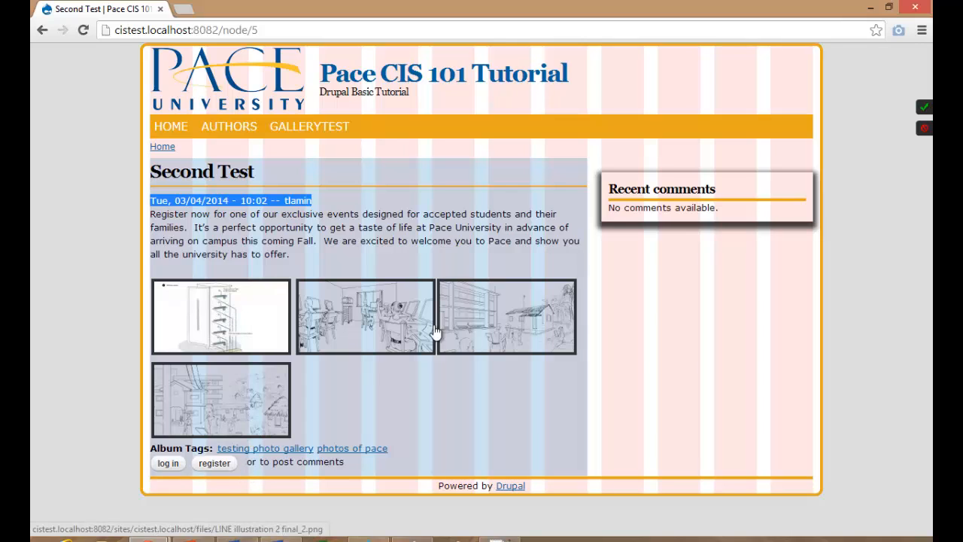
{"action": "left_click", "coordinate": [228, 331]}
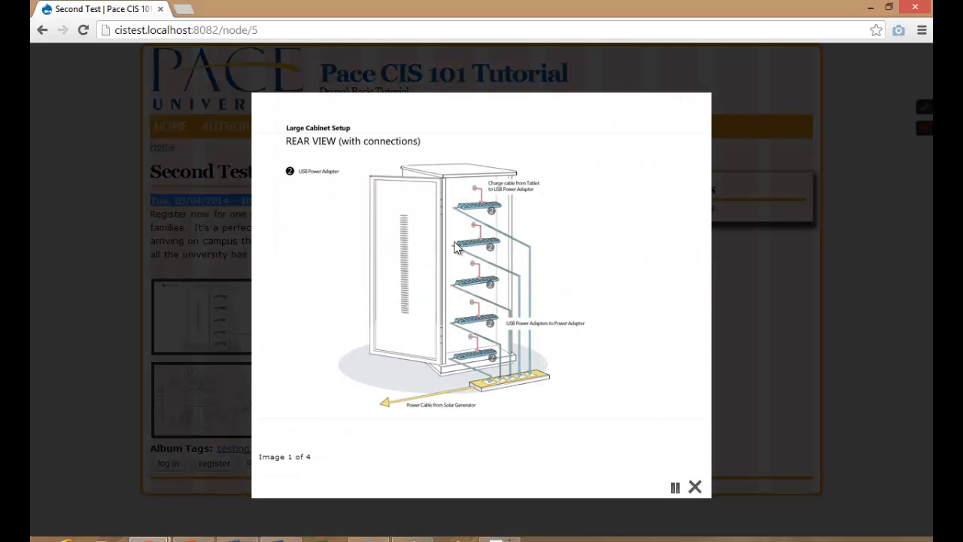
{"action": "left_click", "coordinate": [694, 157]}
{"action": "left_click", "coordinate": [695, 157]}
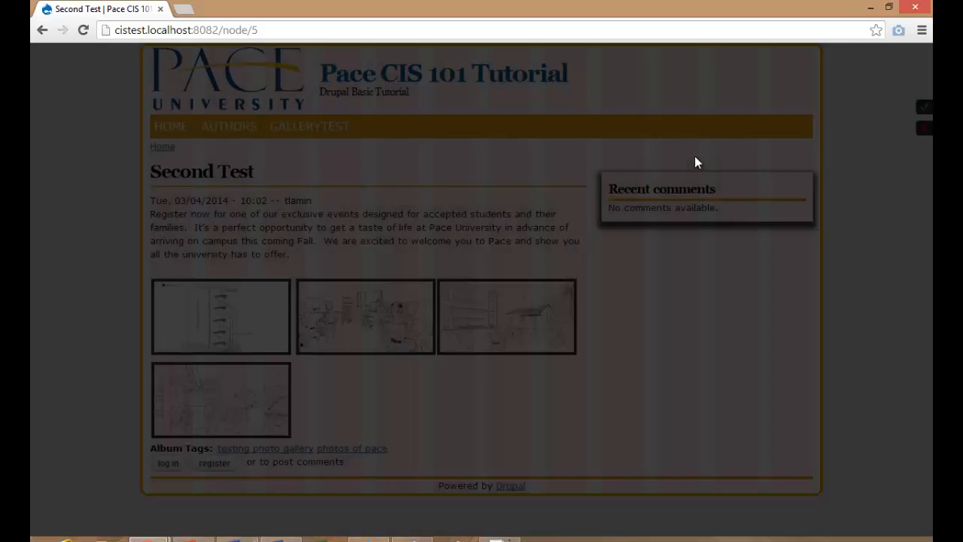
{"action": "left_click", "coordinate": [359, 294]}
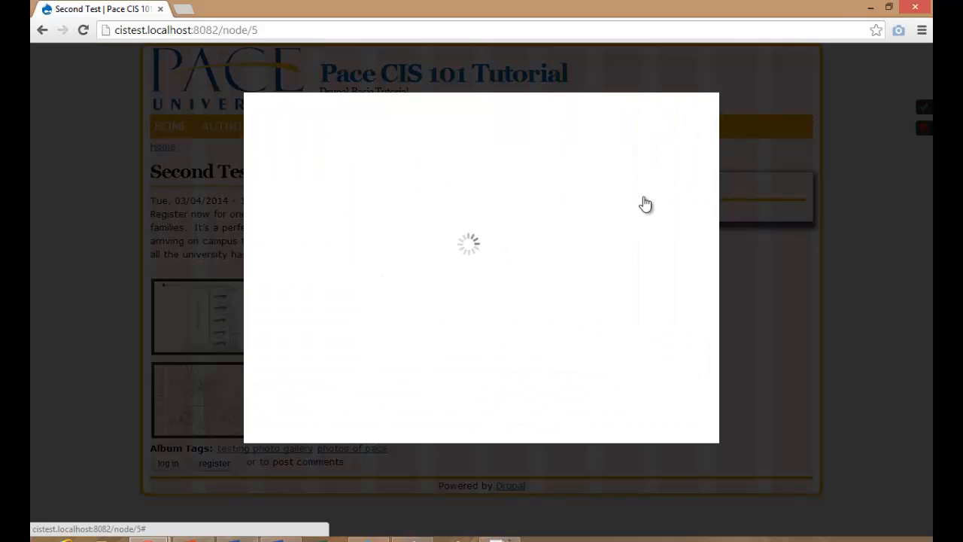
{"action": "left_click", "coordinate": [710, 159]}
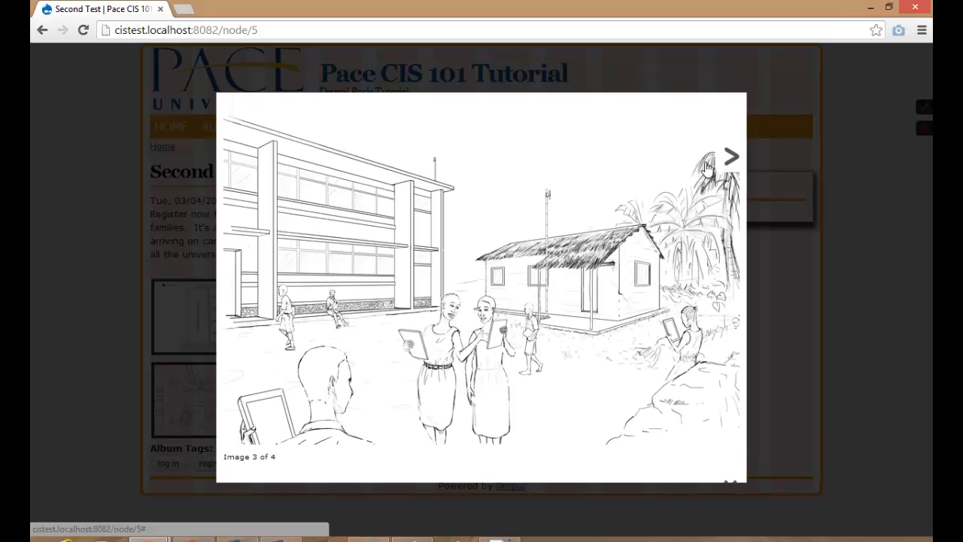
{"action": "left_click", "coordinate": [724, 162]}
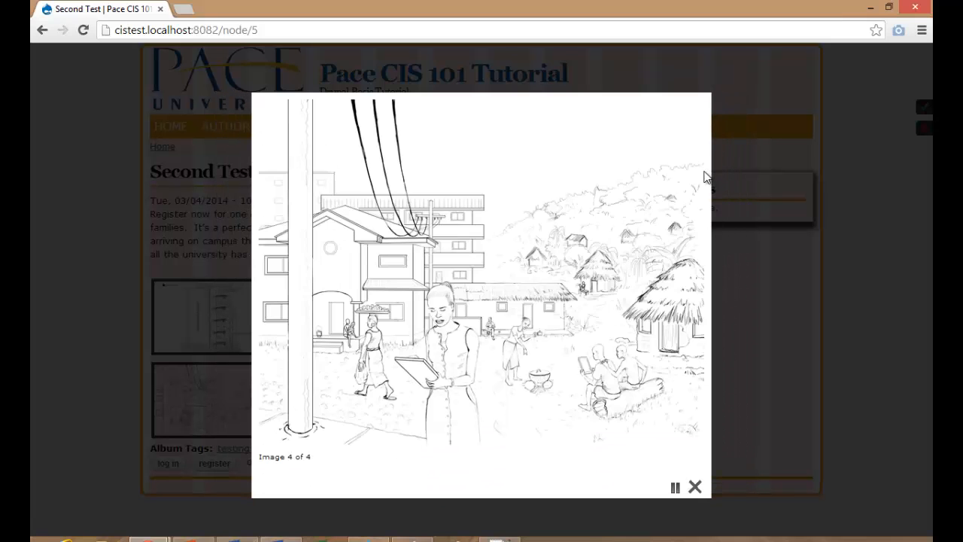
{"action": "left_click", "coordinate": [693, 487]}
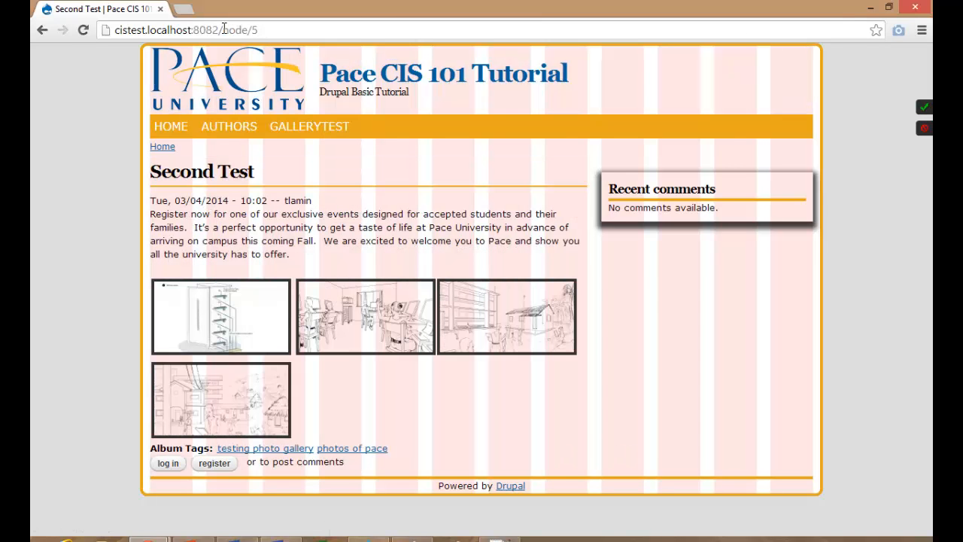
Log in through the /user page with the saved credentials.
{"action": "left_click", "coordinate": [328, 35], "text": "shift"}
{"action": "type", "text": "user"}
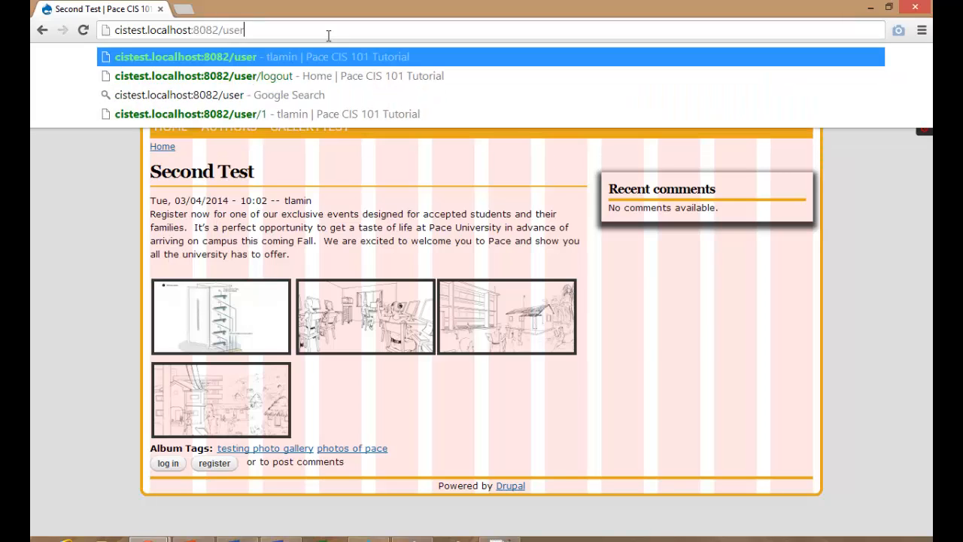
{"action": "key", "text": "Return"}
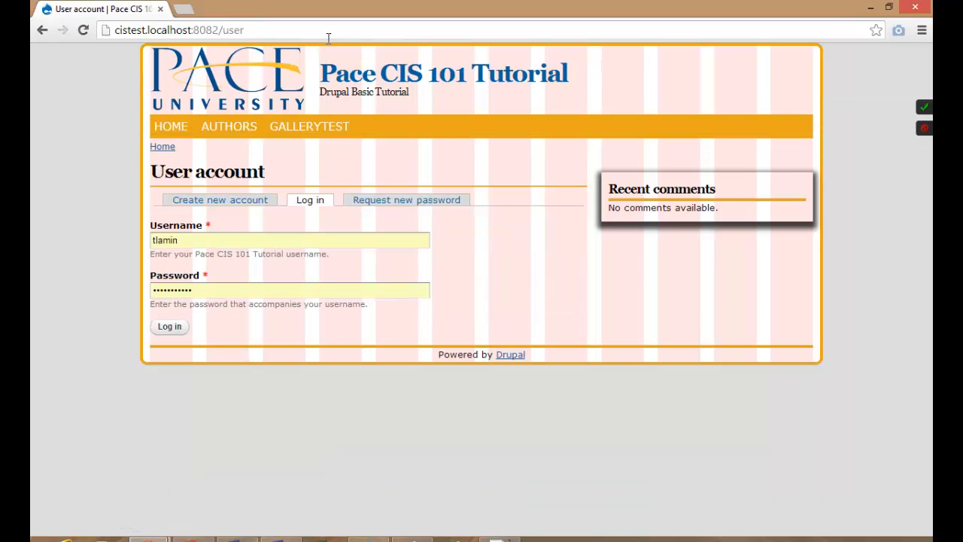
{"action": "left_click", "coordinate": [172, 327]}
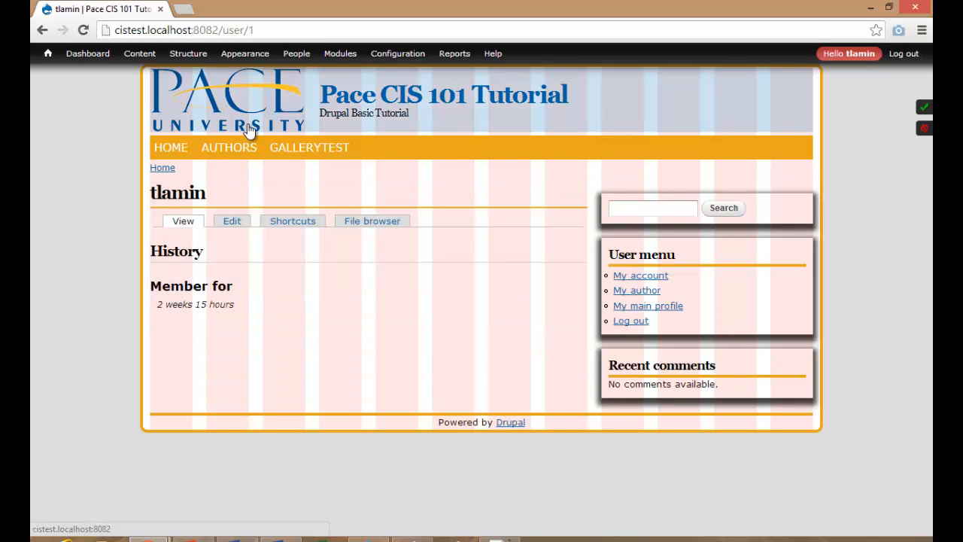
Bulk-delete the Second Test and Test Image pages from Content, then return Home.
{"action": "mouse_move", "coordinate": [179, 62]}
{"action": "mouse_move", "coordinate": [146, 60]}
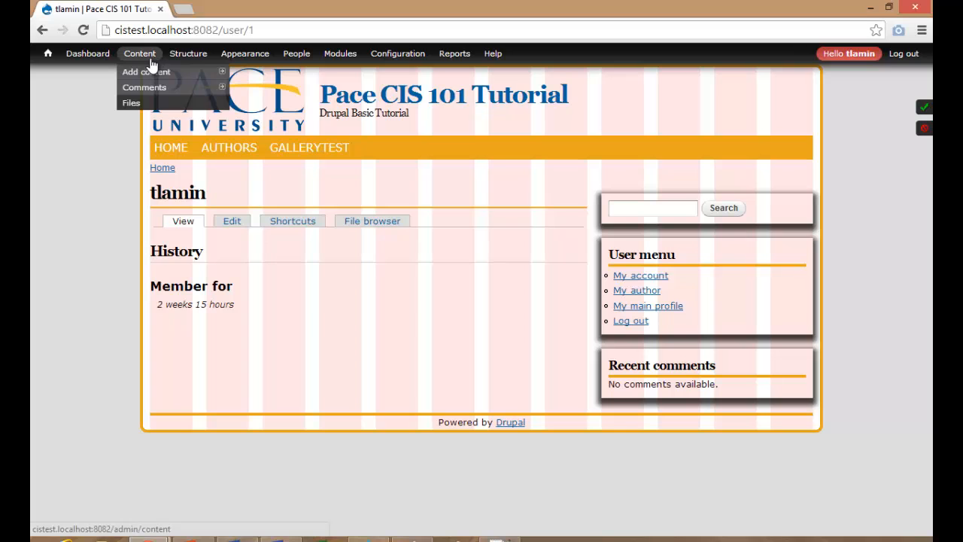
{"action": "left_click", "coordinate": [137, 52]}
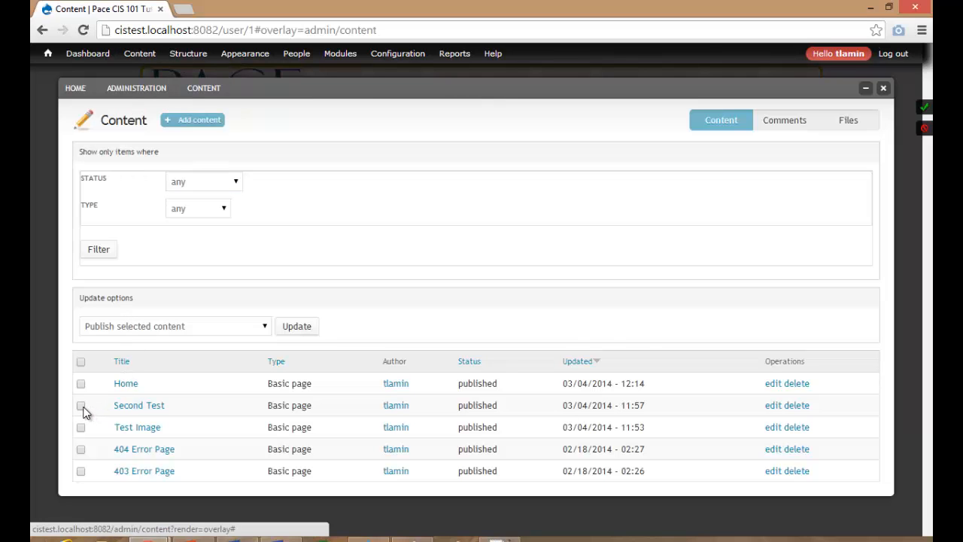
{"action": "left_click", "coordinate": [81, 406]}
{"action": "left_click", "coordinate": [81, 427]}
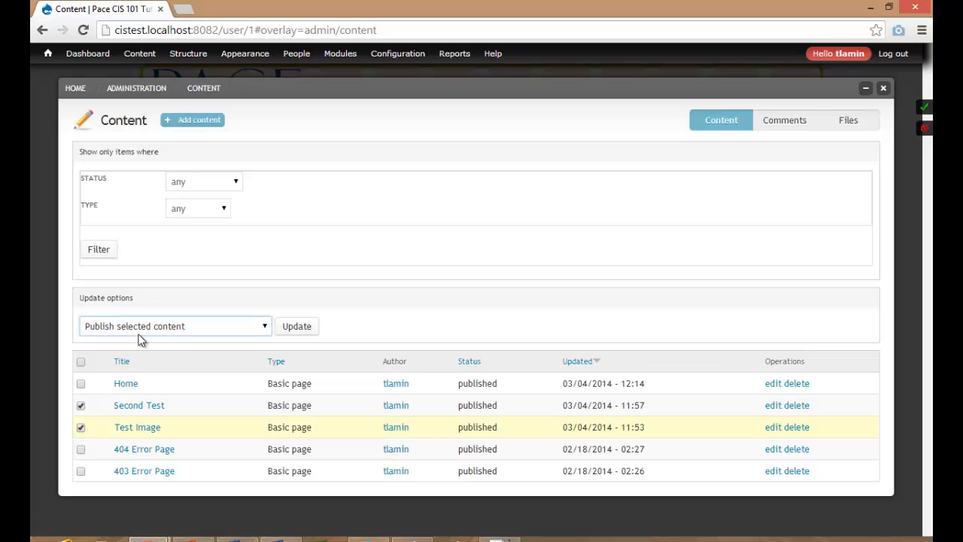
{"action": "left_click", "coordinate": [173, 325]}
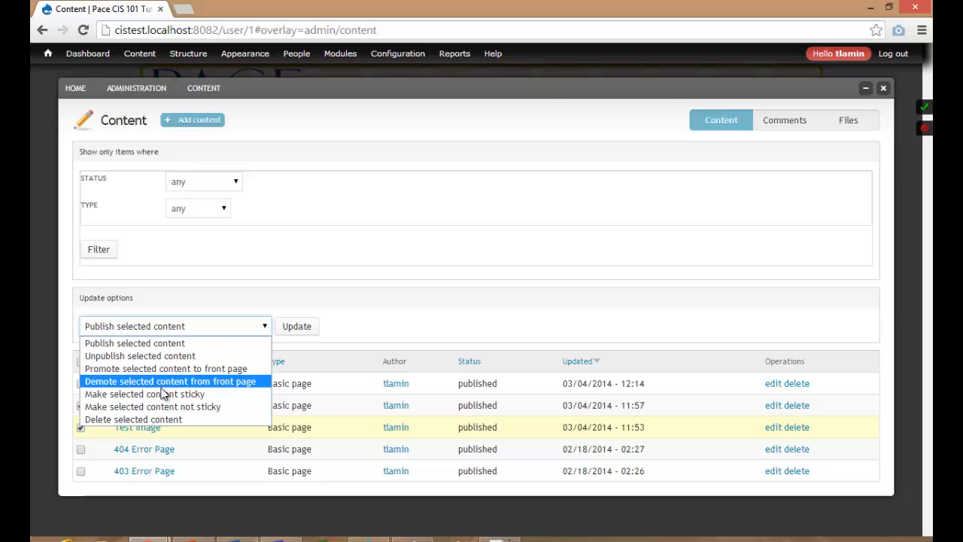
{"action": "left_click", "coordinate": [162, 419]}
{"action": "left_click", "coordinate": [293, 330]}
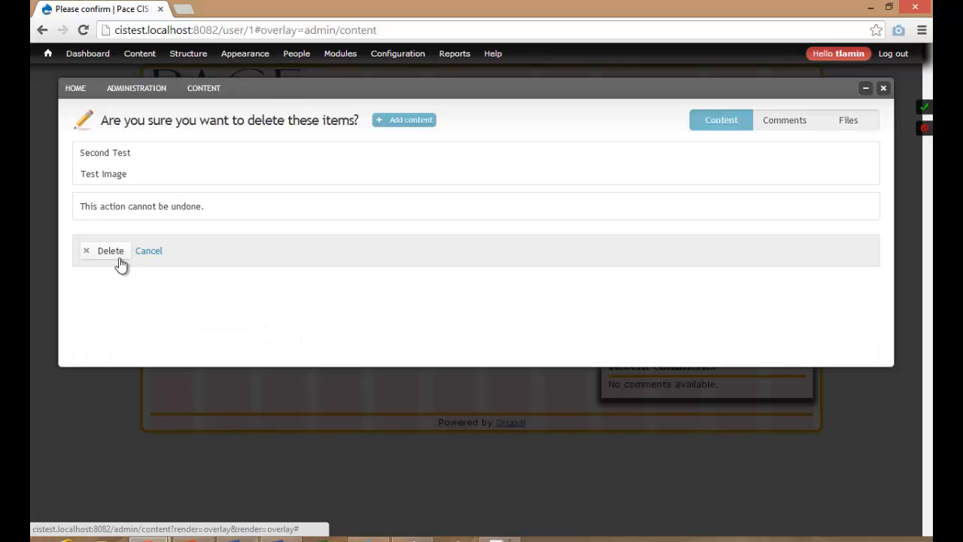
{"action": "left_click", "coordinate": [116, 255]}
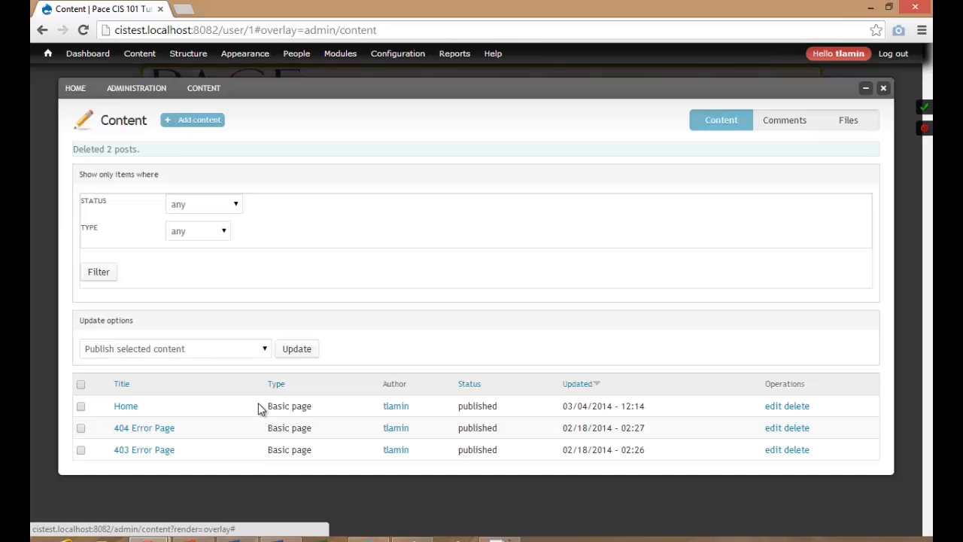
{"action": "left_click", "coordinate": [78, 89]}
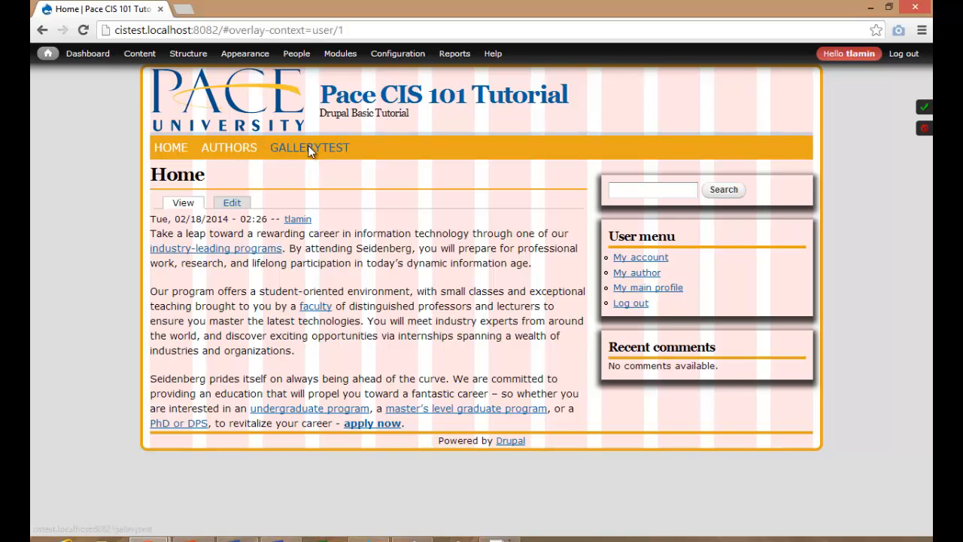
Check the emptied GALLERYTEST page, then save the Image toolkit JPEG quality at 95%.
{"action": "left_click", "coordinate": [310, 149]}
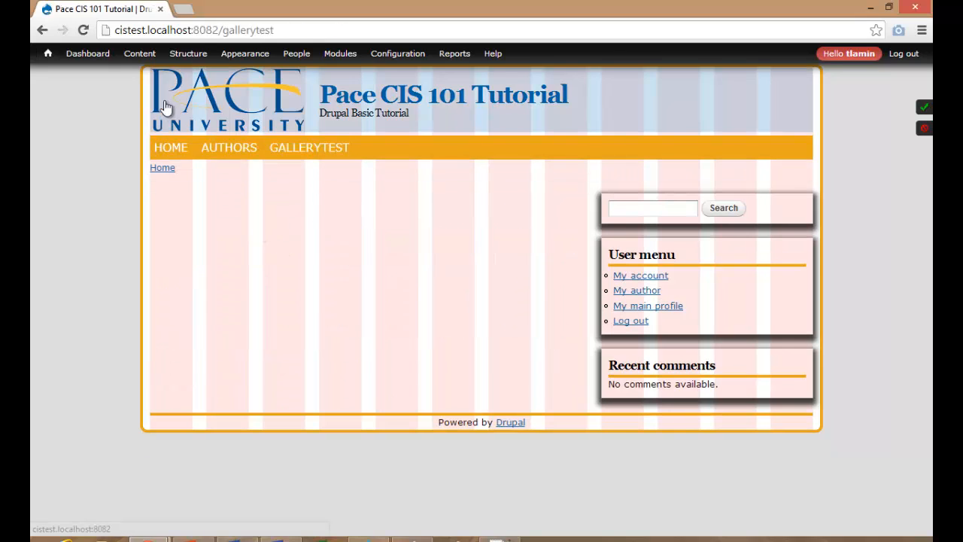
{"action": "mouse_move", "coordinate": [187, 56]}
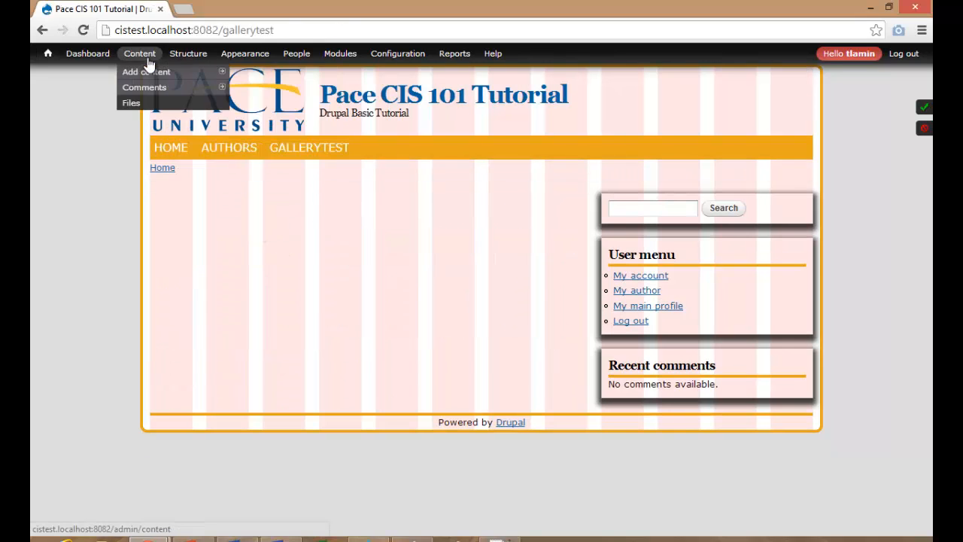
{"action": "left_click", "coordinate": [396, 53]}
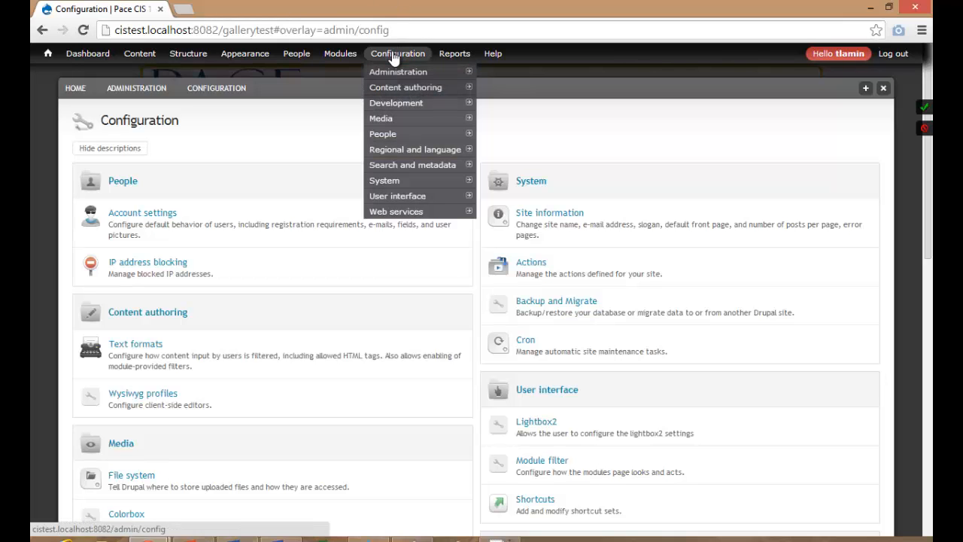
{"action": "scroll", "coordinate": [268, 153], "scroll_direction": "down", "scroll_amount": 7}
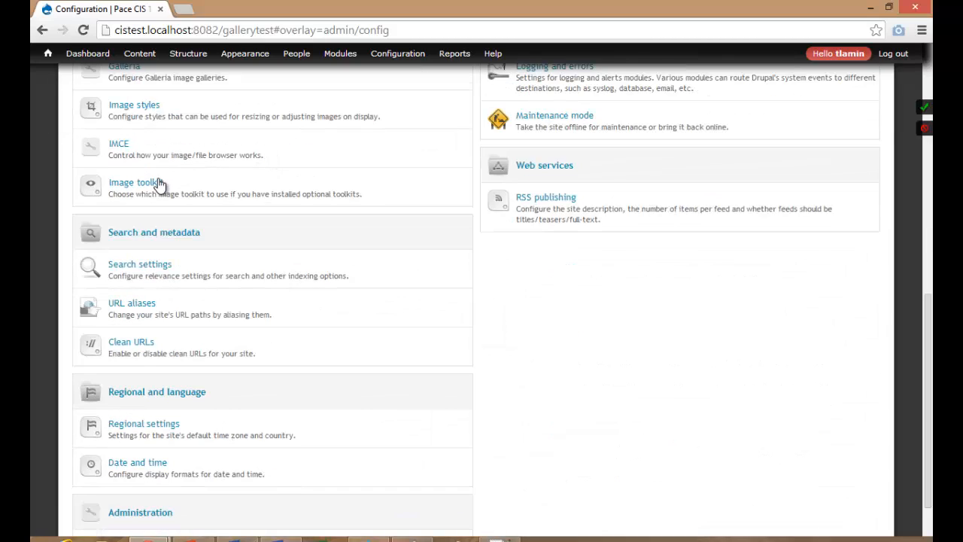
{"action": "left_click", "coordinate": [137, 188]}
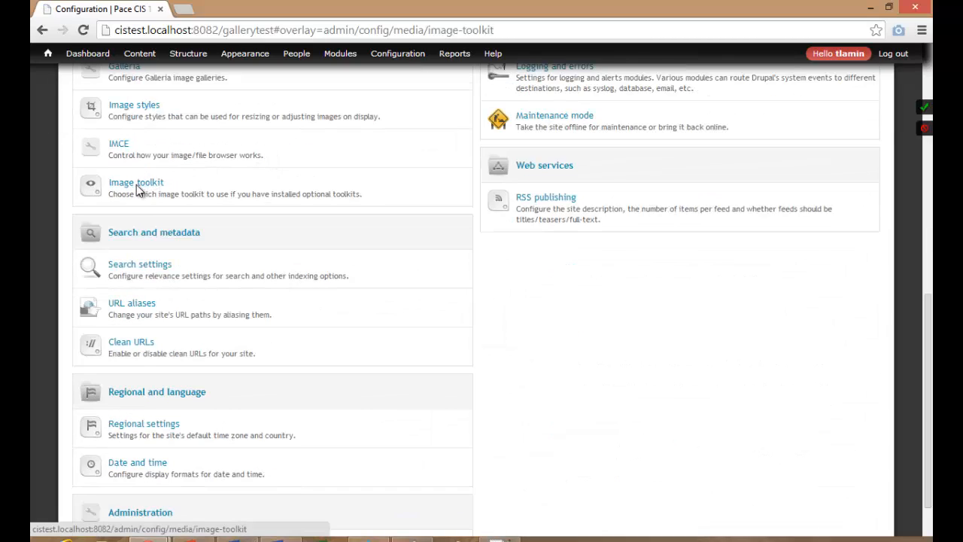
{"action": "left_click", "coordinate": [121, 189]}
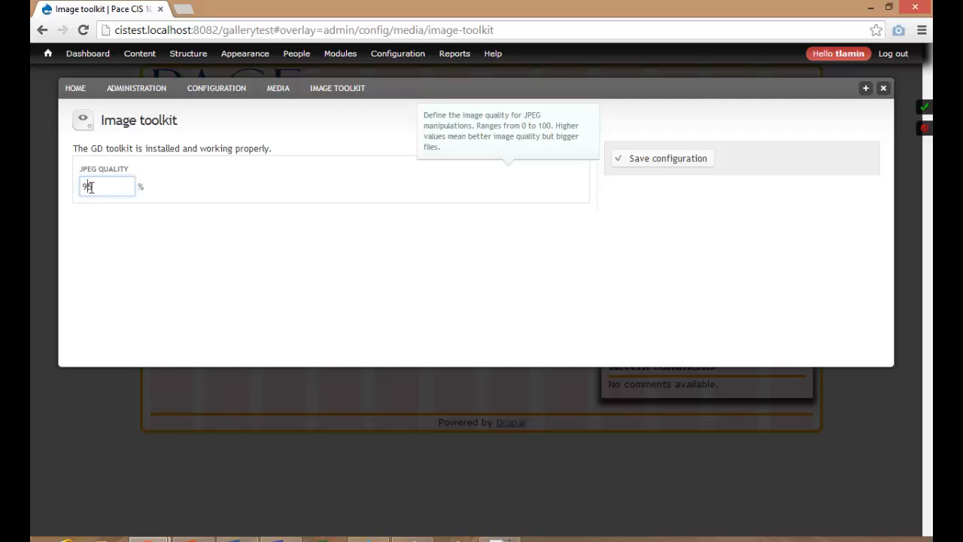
{"action": "left_click", "coordinate": [93, 187]}
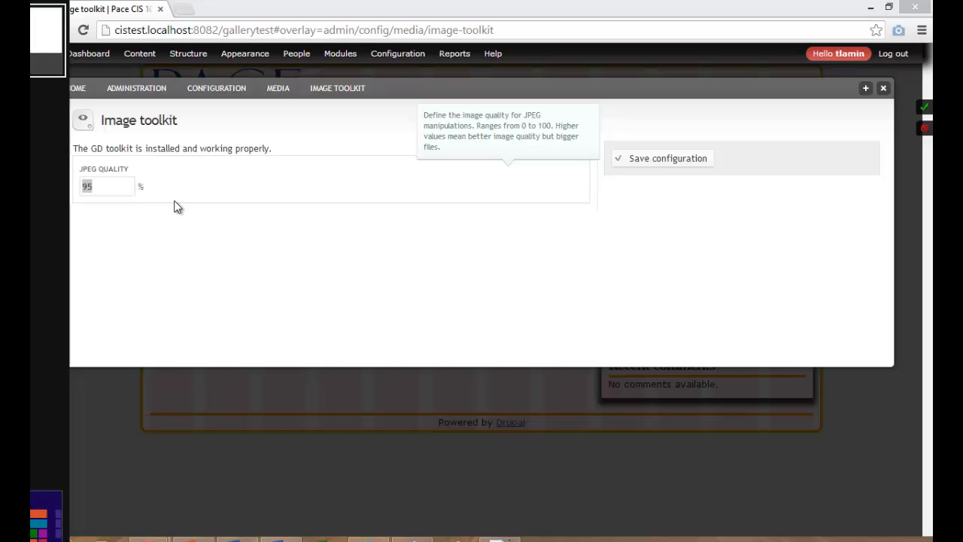
{"action": "left_click", "coordinate": [654, 159]}
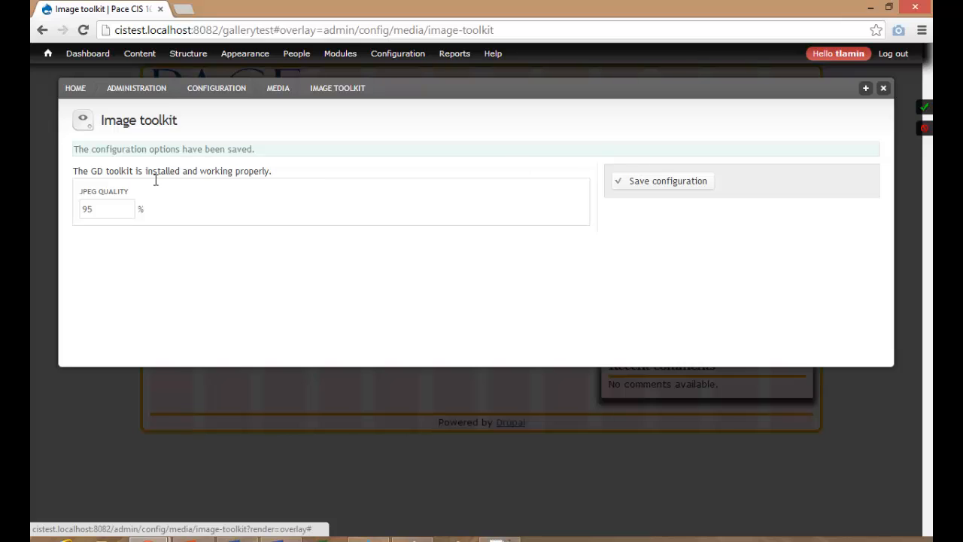
{"action": "left_click", "coordinate": [110, 206]}
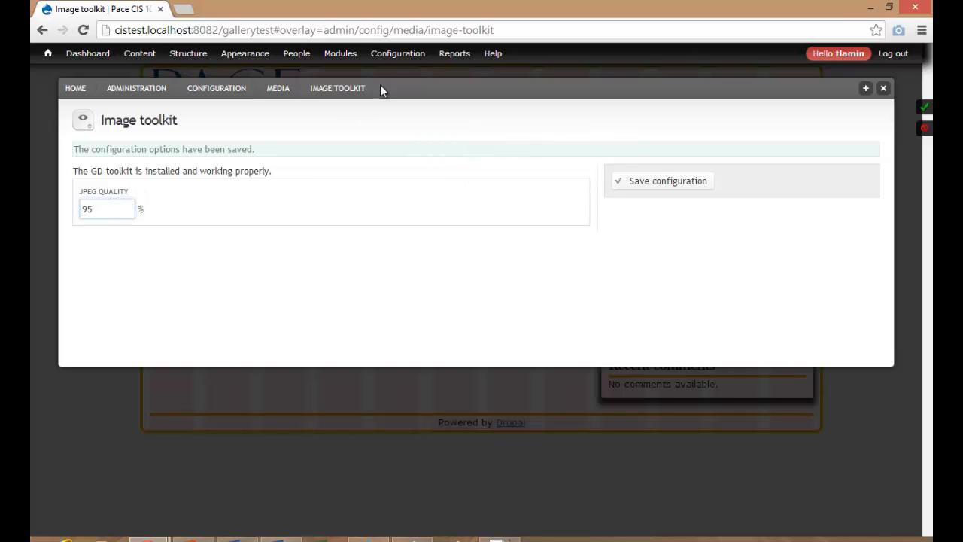
Go to Configuration > Media > Image styles, which lists photogallerythumbs among eight styles.
{"action": "left_click", "coordinate": [397, 58]}
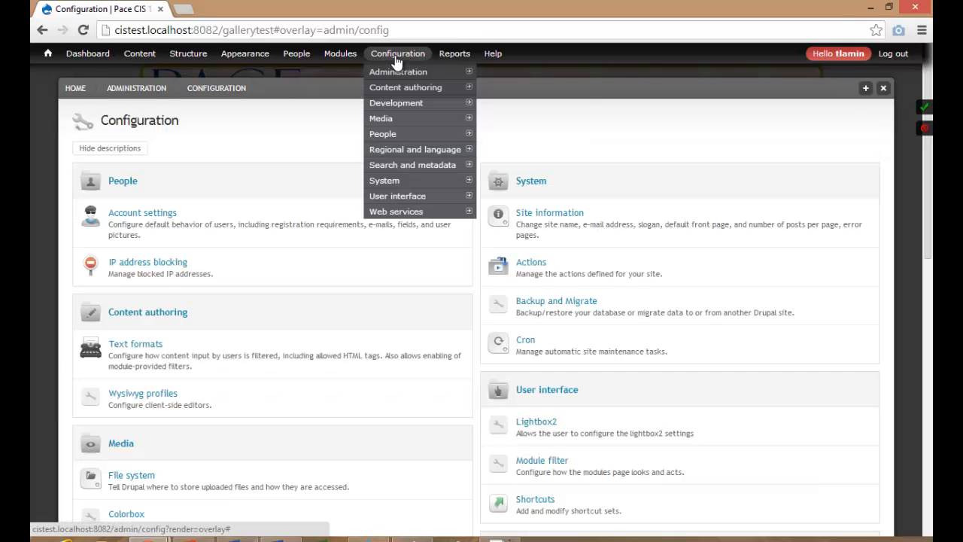
{"action": "scroll", "coordinate": [264, 289], "scroll_direction": "down", "scroll_amount": 6}
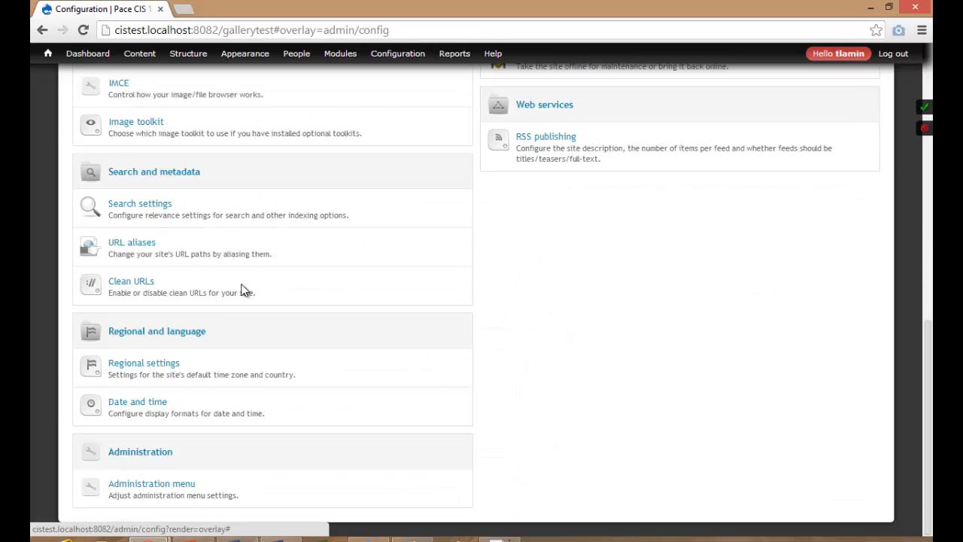
{"action": "scroll", "coordinate": [149, 410], "scroll_direction": "up", "scroll_amount": 1}
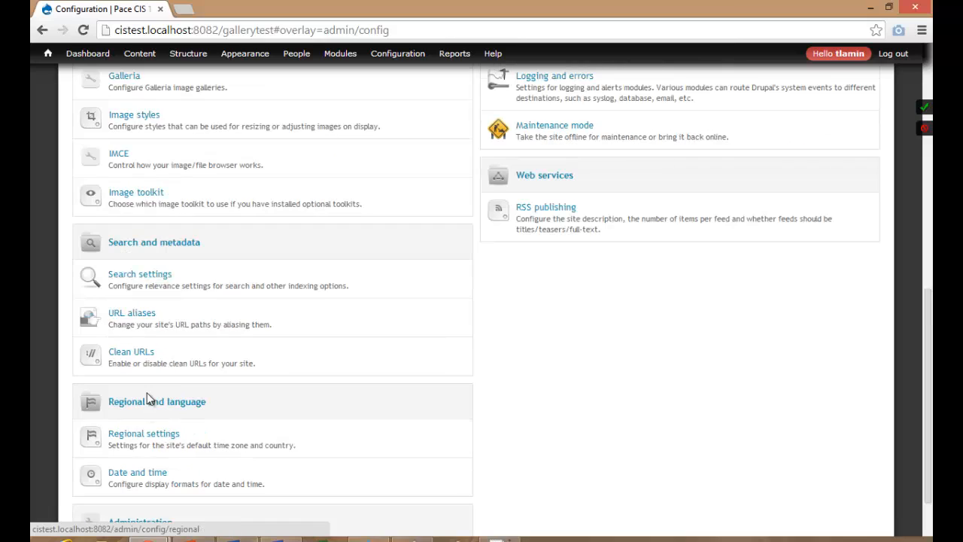
{"action": "scroll", "coordinate": [138, 148], "scroll_direction": "up", "scroll_amount": 3}
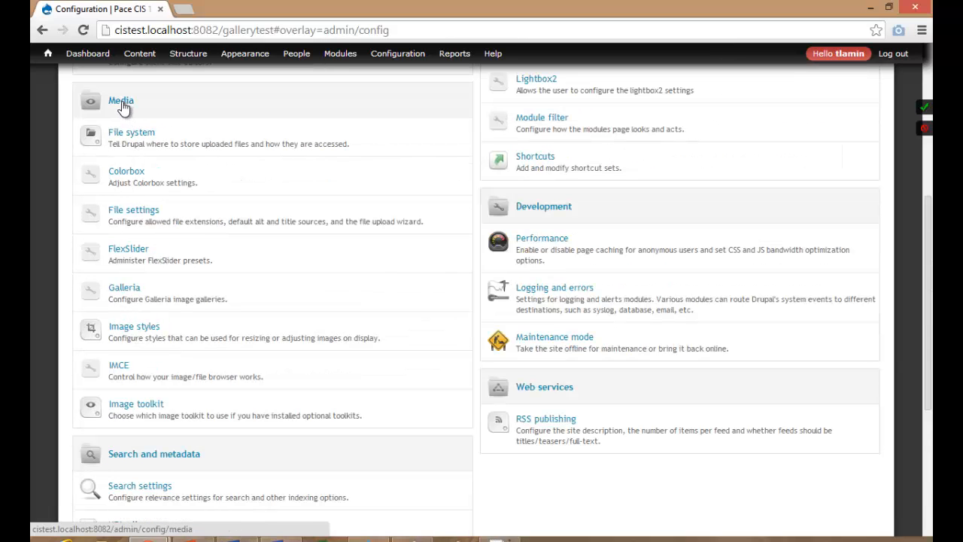
{"action": "left_click", "coordinate": [139, 329]}
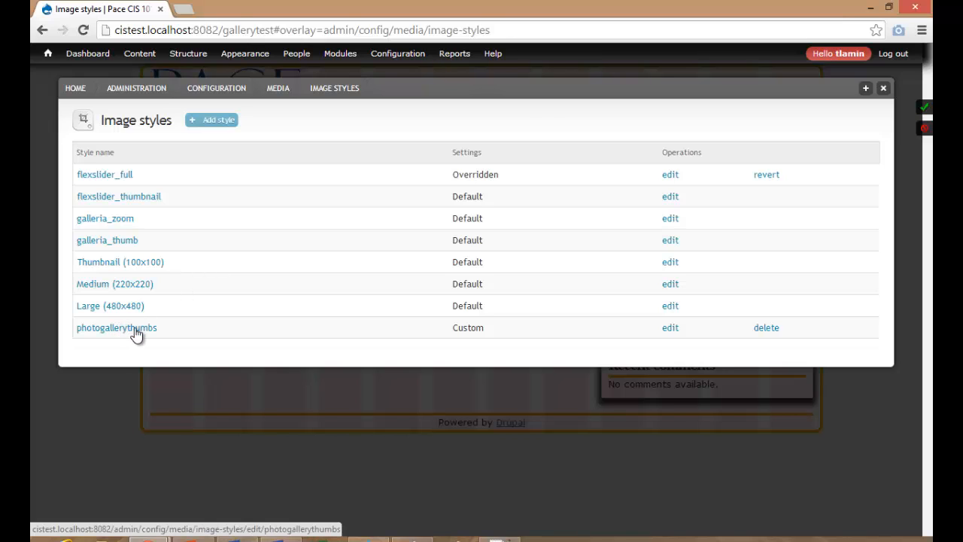
Reapply the photogallerythumbs Scale and crop effect at 200×100.
{"action": "left_click", "coordinate": [670, 328]}
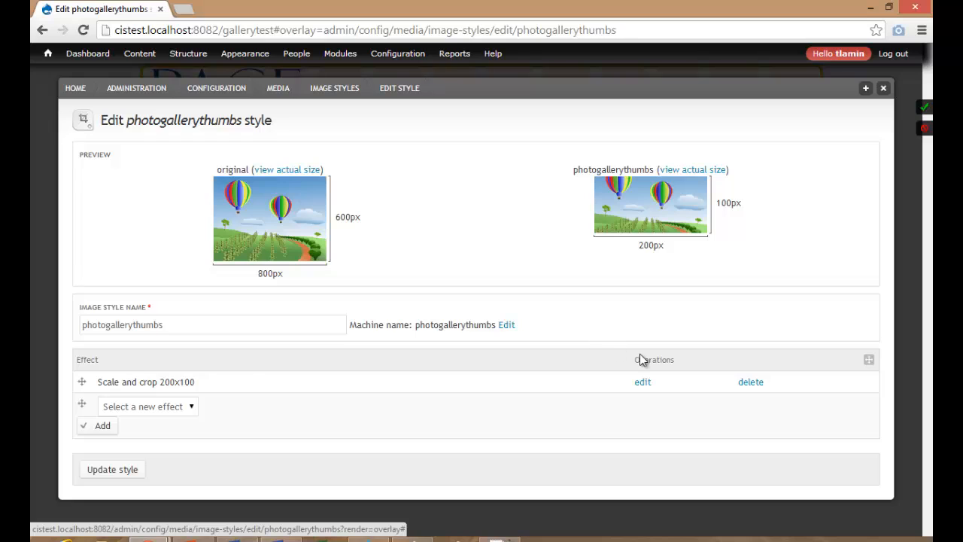
{"action": "left_click", "coordinate": [644, 383]}
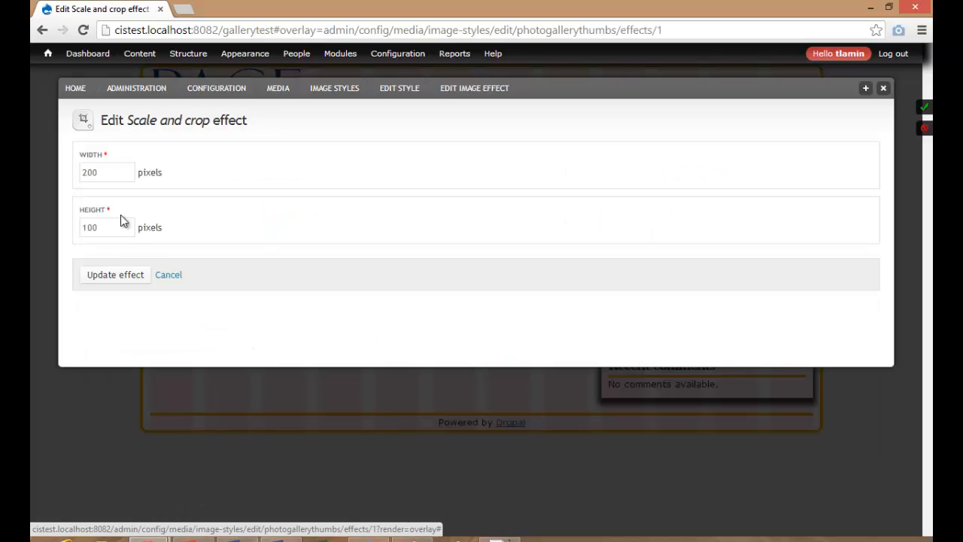
{"action": "left_click_drag", "start_coordinate": [105, 172], "coordinate": [75, 171]}
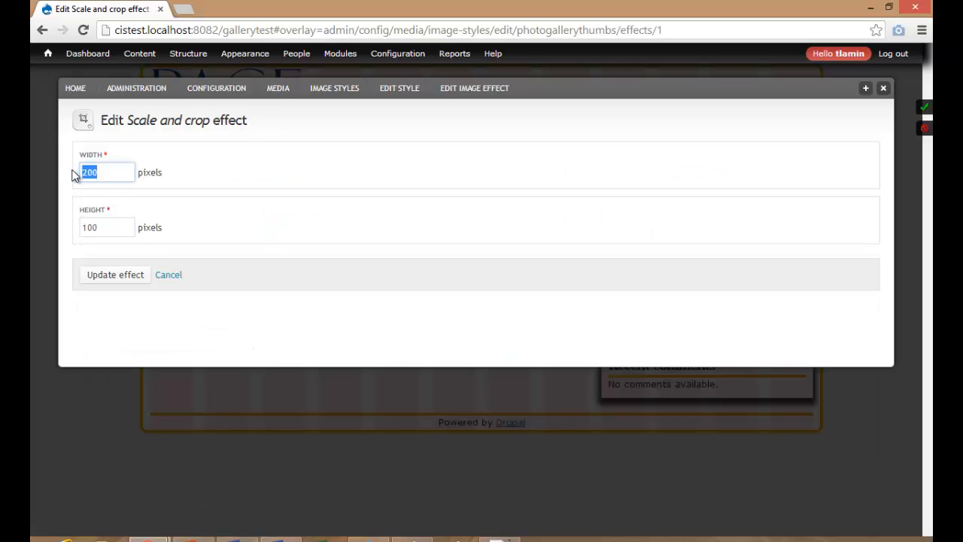
{"action": "left_click_drag", "start_coordinate": [106, 227], "coordinate": [71, 233]}
{"action": "left_click", "coordinate": [105, 274]}
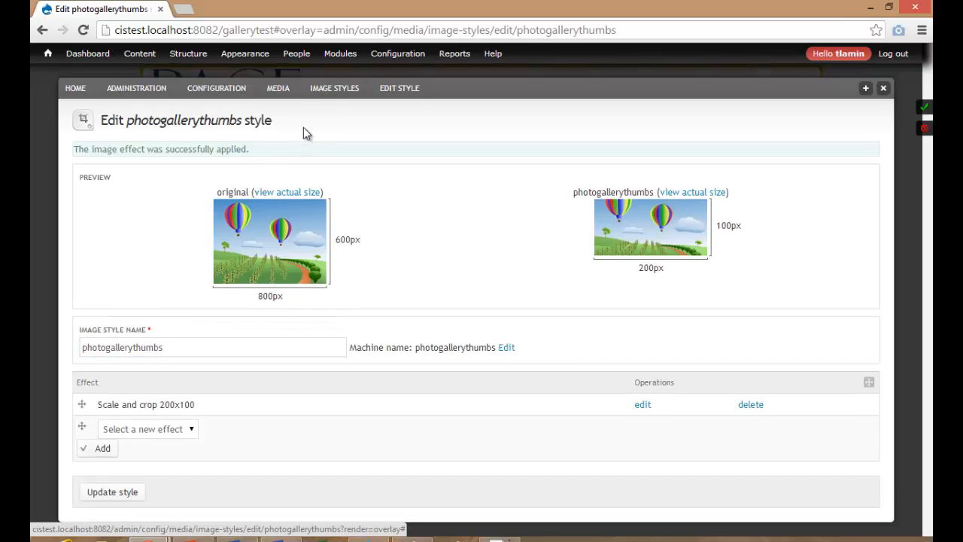
Return to Image styles and start a new style, ready for its name.
{"action": "left_click", "coordinate": [332, 91]}
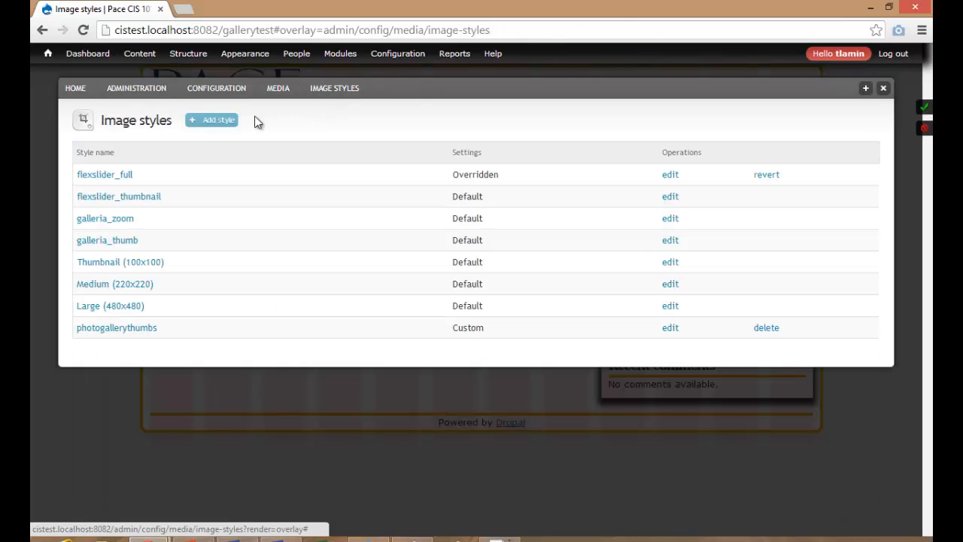
{"action": "left_click", "coordinate": [217, 123]}
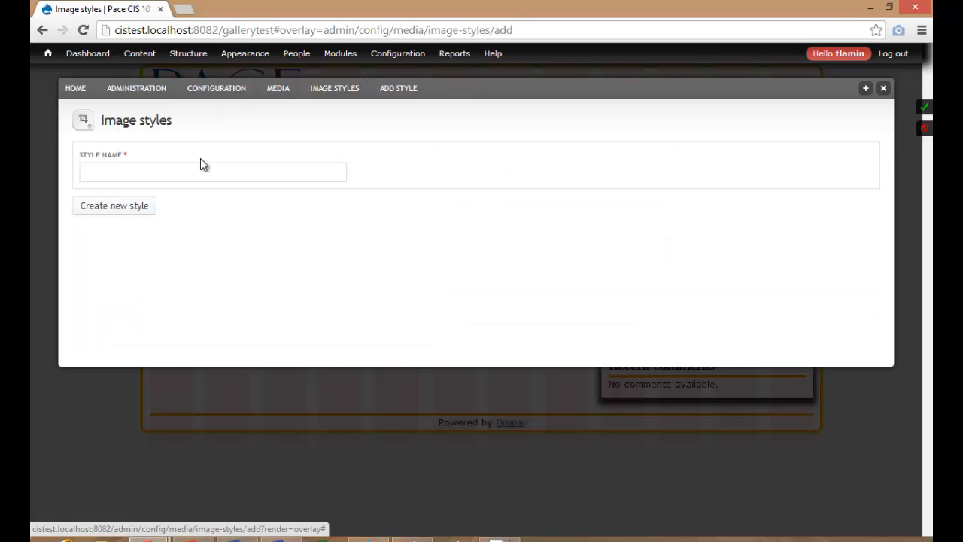
{"action": "left_click", "coordinate": [192, 167]}
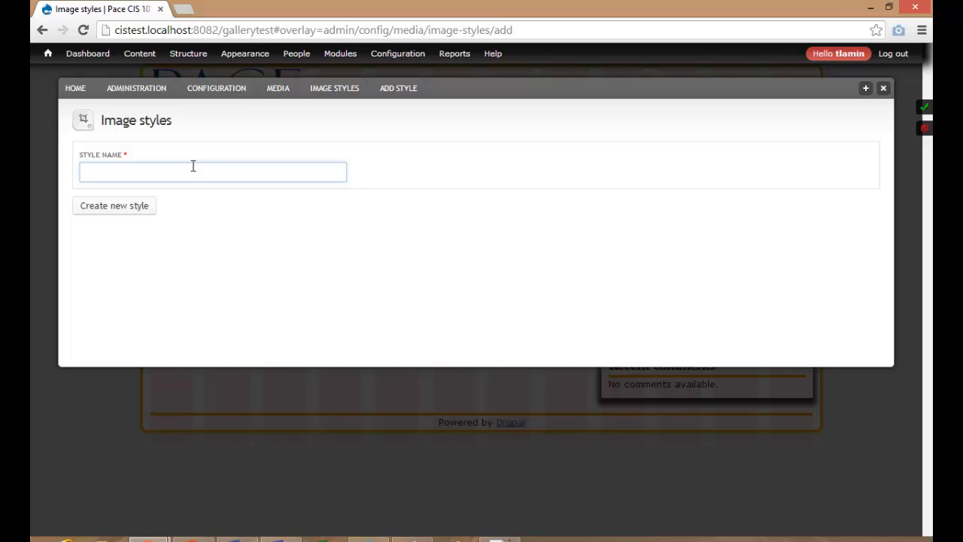
Create a new image style named frontpageviewsslideshow.
{"action": "type", "text": "vie"}
{"action": "key", "text": "BackSpace"}
{"action": "key", "text": "BackSpace"}
{"action": "type", "text": "fro"}
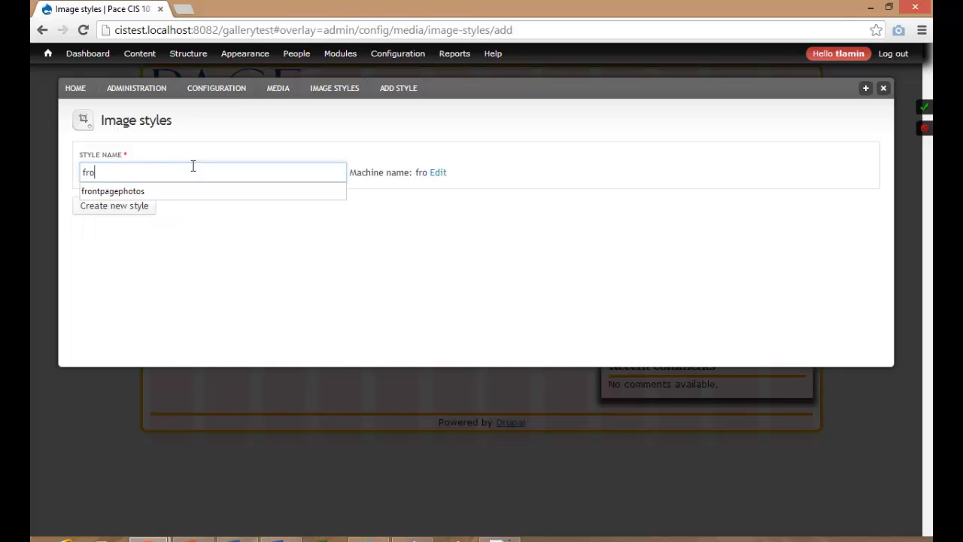
{"action": "type", "text": "ntpage"}
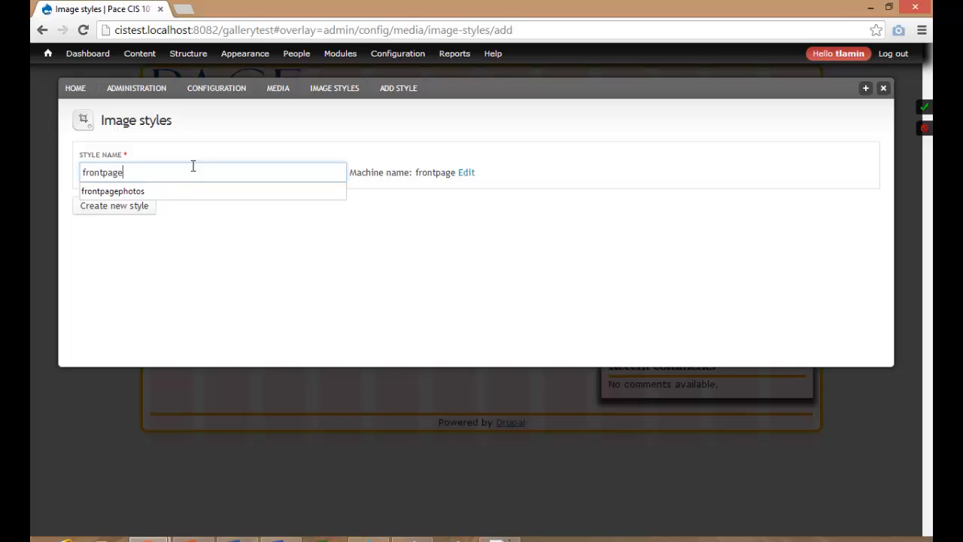
{"action": "type", "text": "views"}
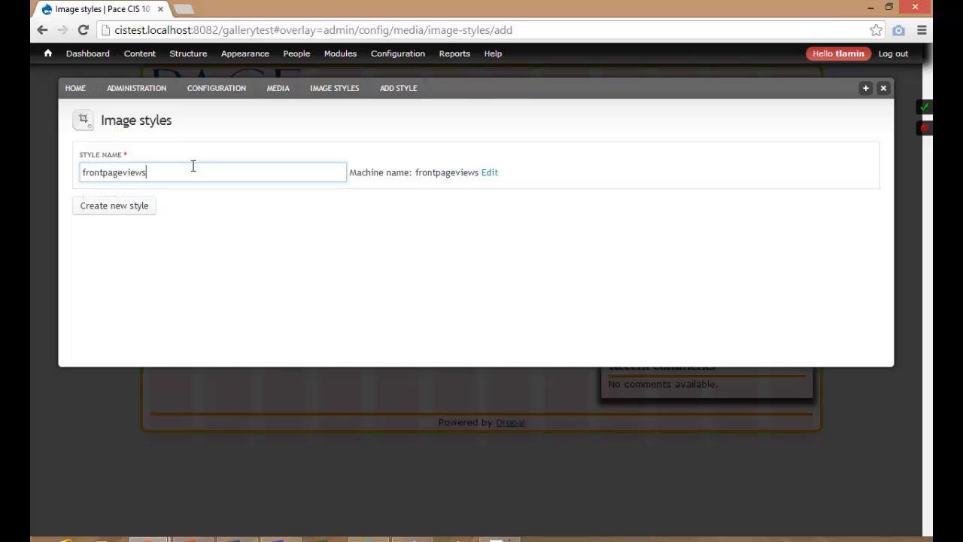
{"action": "type", "text": "how"}
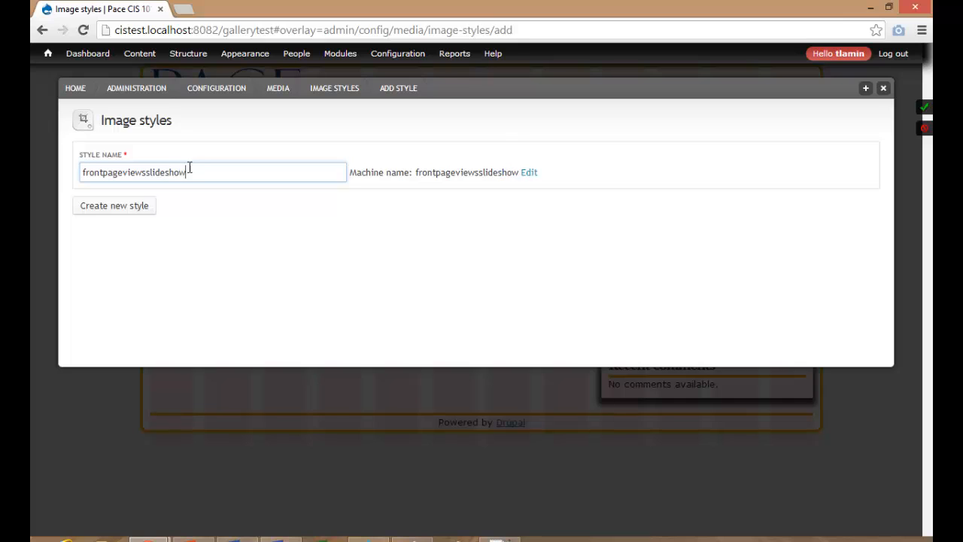
{"action": "left_click", "coordinate": [134, 215]}
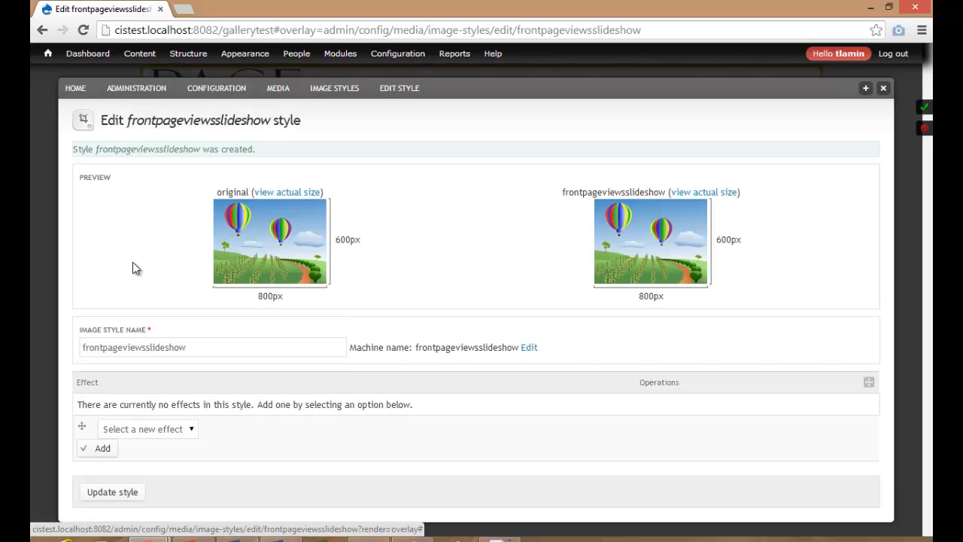
Add a 960×300 Scale effect with upscaling allowed, then return to Image styles.
{"action": "left_click", "coordinate": [166, 429]}
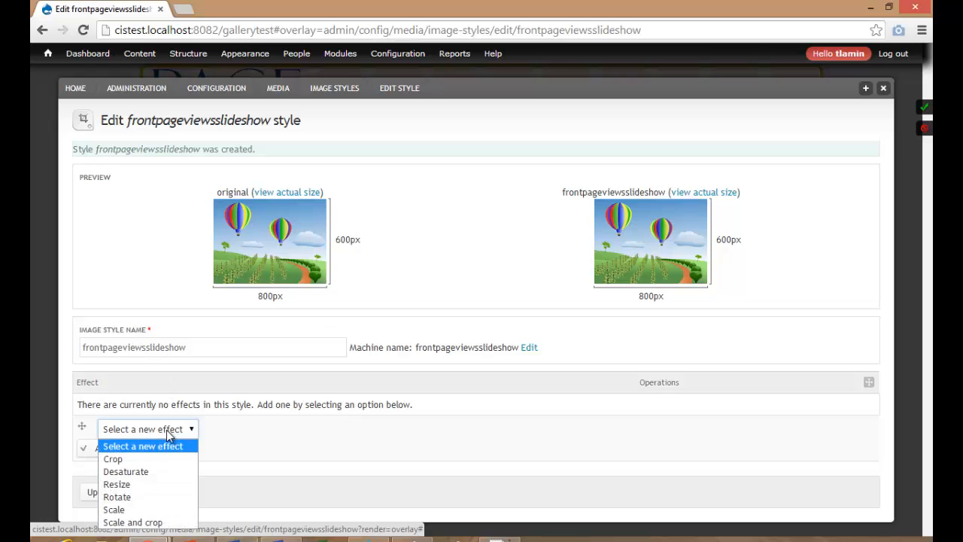
{"action": "left_click", "coordinate": [155, 512]}
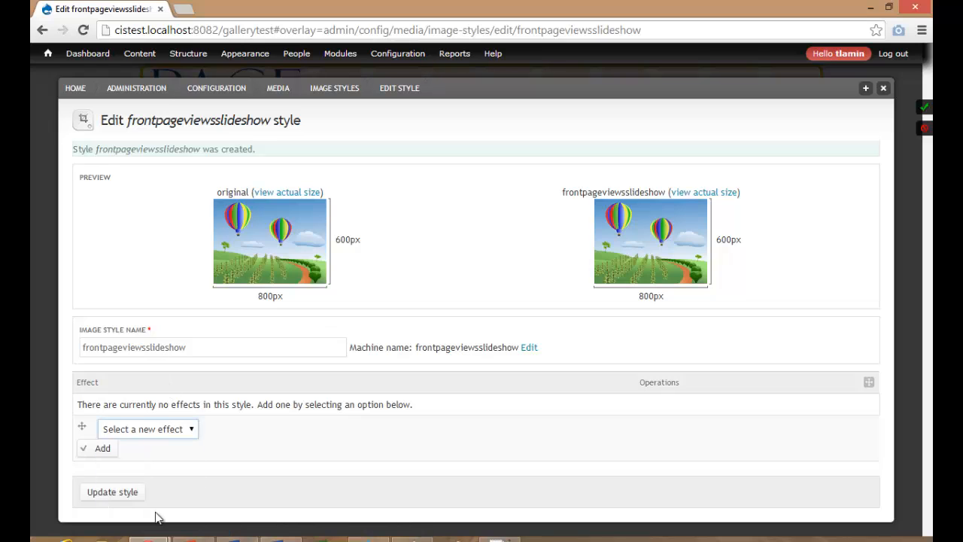
{"action": "left_click", "coordinate": [102, 448]}
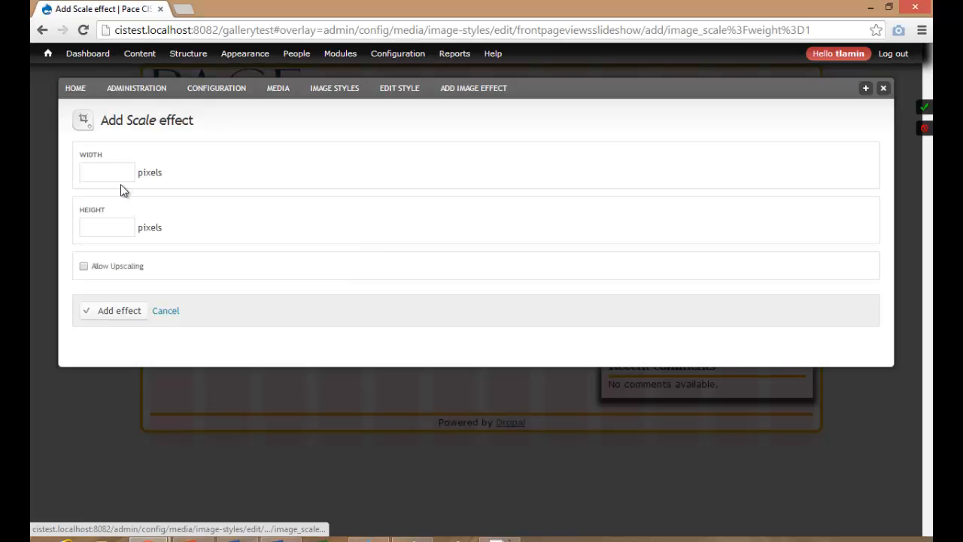
{"action": "left_click", "coordinate": [112, 174]}
{"action": "type", "text": "960"}
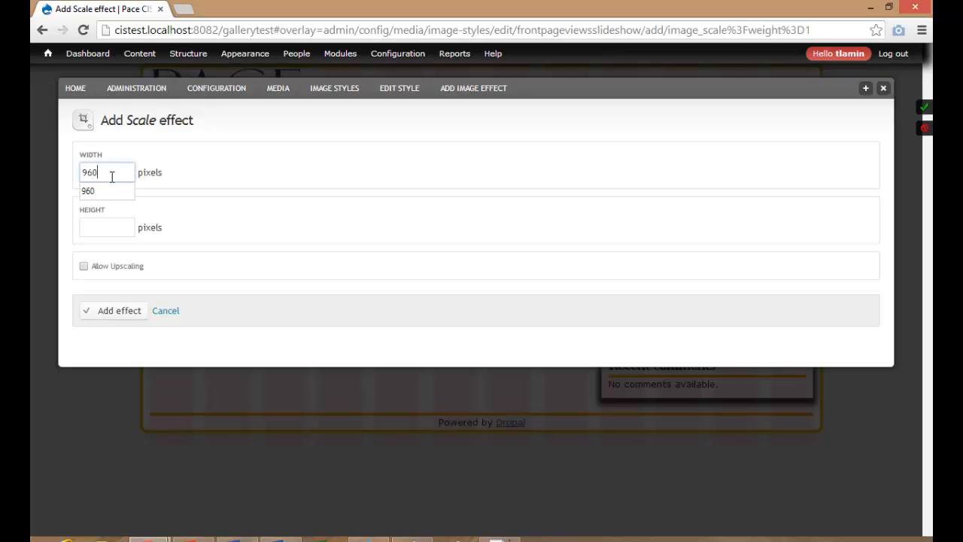
{"action": "key", "text": "Tab"}
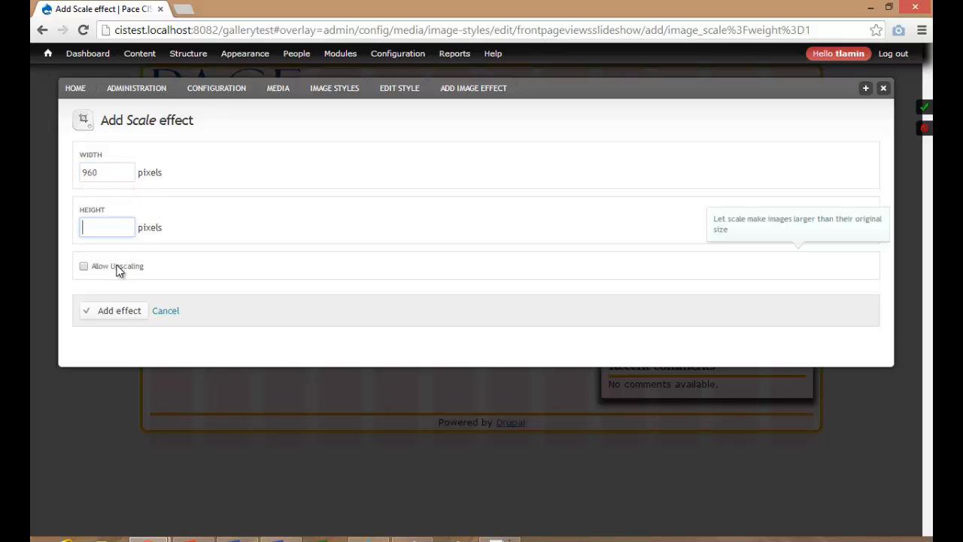
{"action": "left_click", "coordinate": [117, 270]}
{"action": "left_click", "coordinate": [107, 227]}
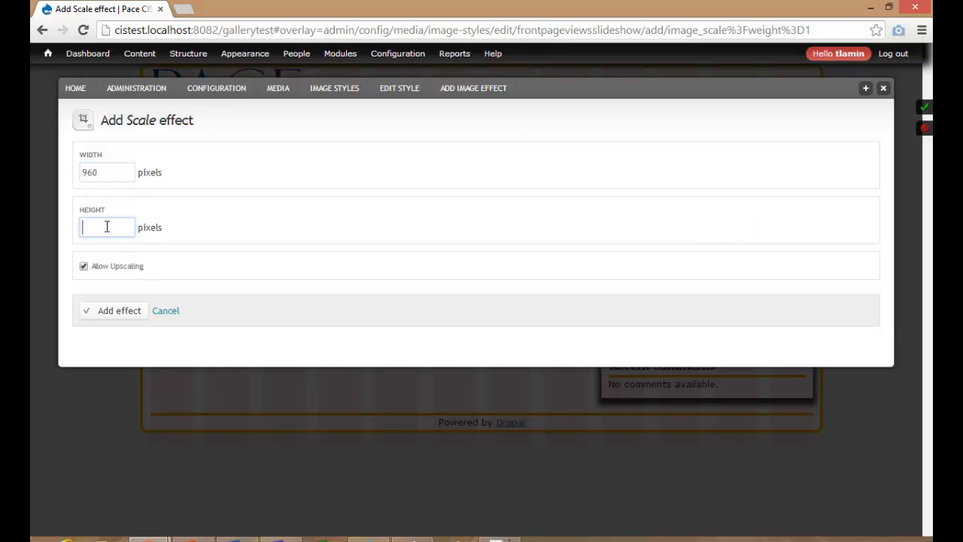
{"action": "type", "text": "3"}
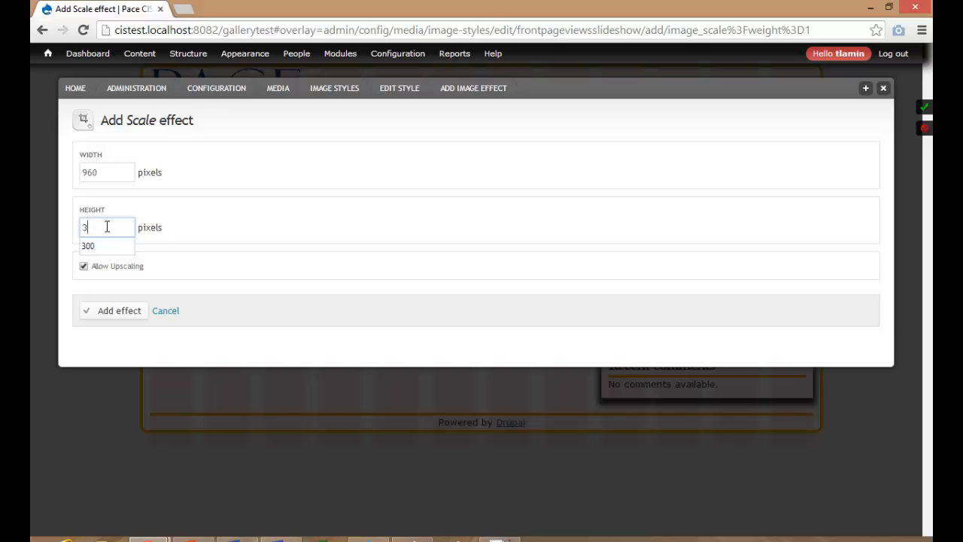
{"action": "type", "text": "00"}
{"action": "left_click", "coordinate": [118, 311]}
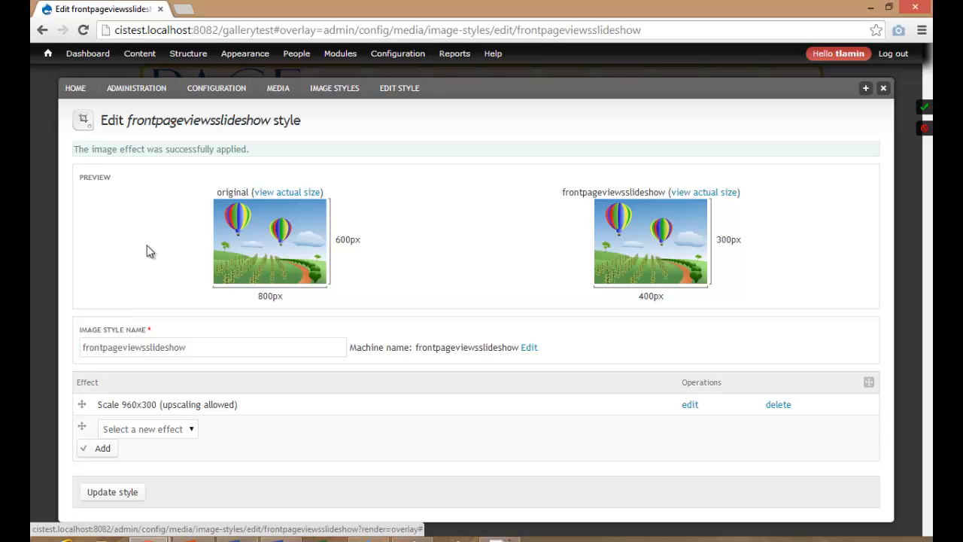
{"action": "double_click", "coordinate": [218, 120]}
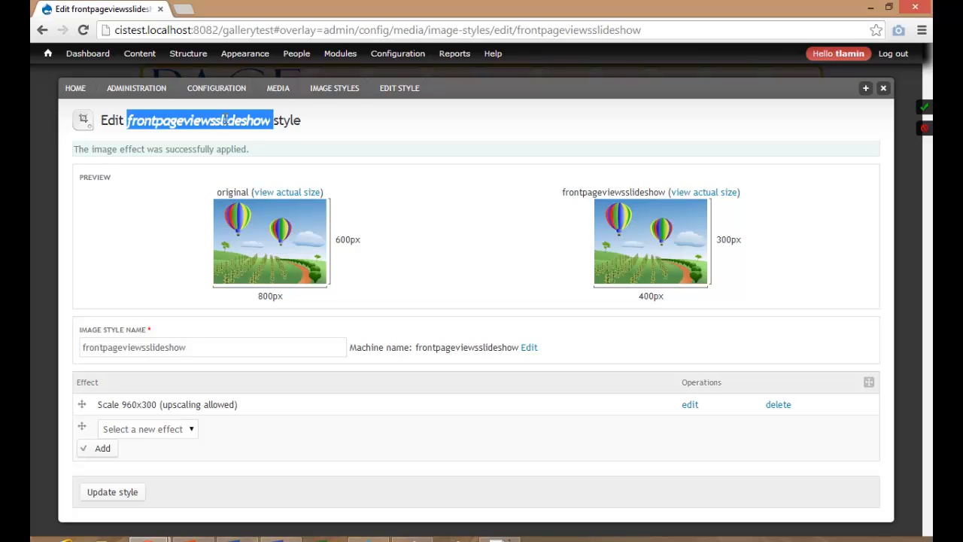
{"action": "left_click", "coordinate": [331, 88]}
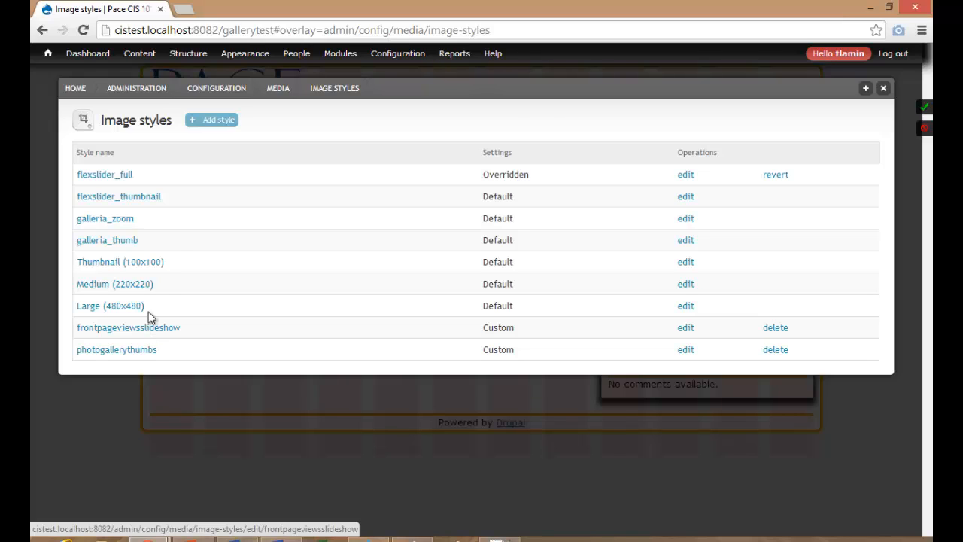
Create another image style named gallerylistview.
{"action": "left_click", "coordinate": [211, 120]}
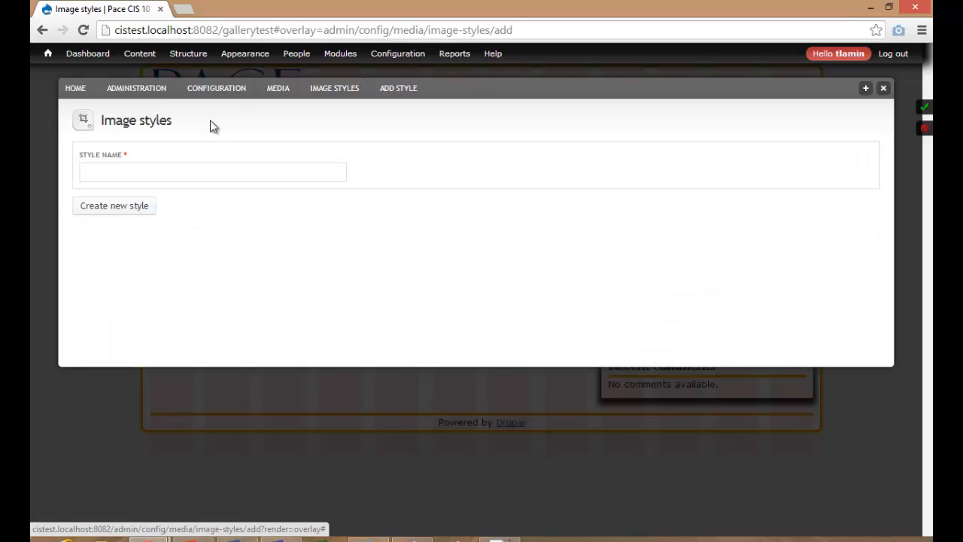
{"action": "left_click", "coordinate": [181, 167]}
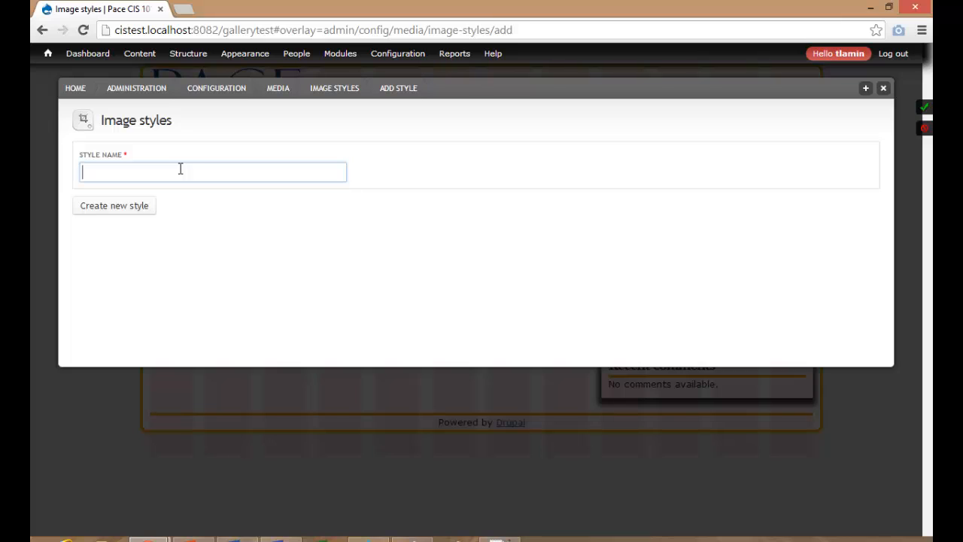
{"action": "type", "text": "views"}
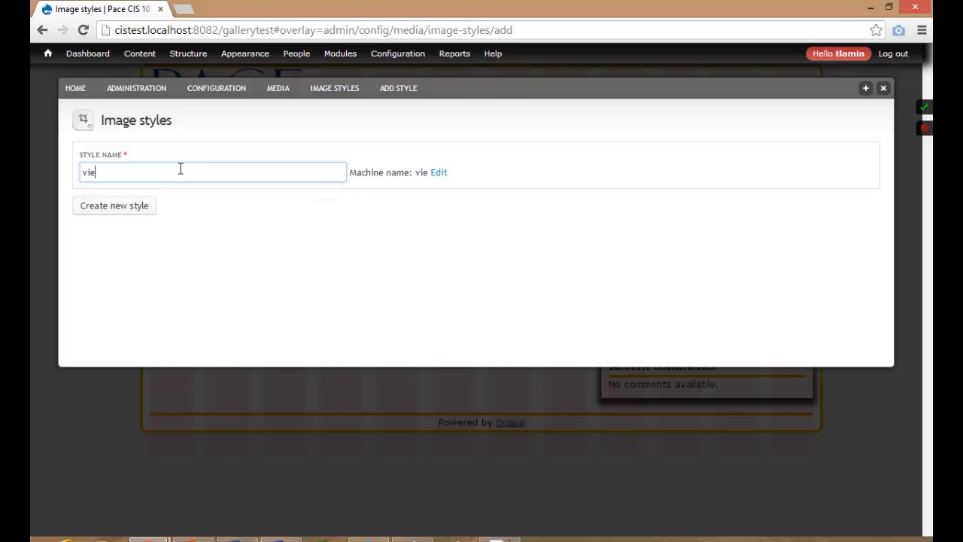
{"action": "key", "text": "BackSpace"}
{"action": "key", "text": "BackSpace"}
{"action": "key", "text": "BackSpace"}
{"action": "key", "text": "BackSpace"}
{"action": "key", "text": "BackSpace"}
{"action": "type", "text": "galleryviewlist"}
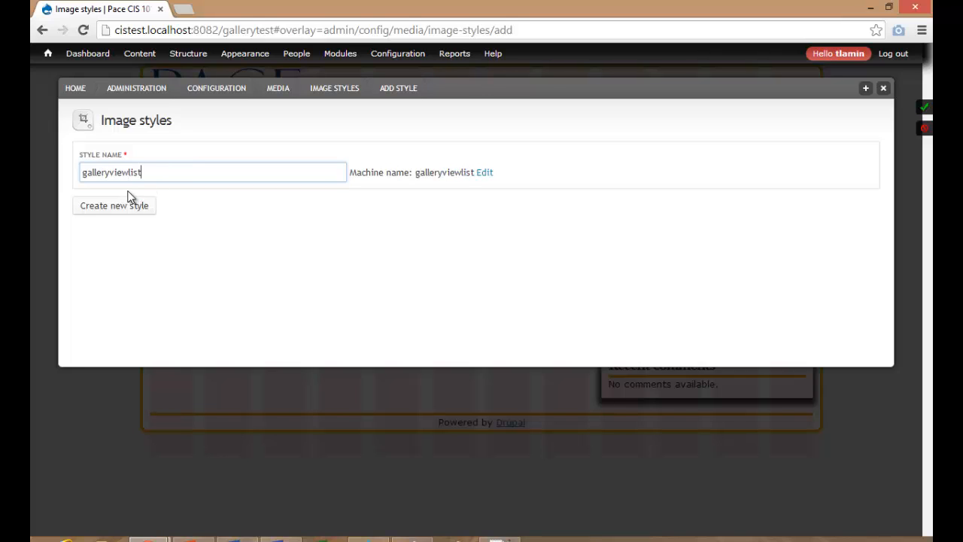
{"action": "key", "text": "BackSpace"}
{"action": "key", "text": "BackSpace"}
{"action": "key", "text": "BackSpace"}
{"action": "key", "text": "BackSpace"}
{"action": "key", "text": "BackSpace"}
{"action": "key", "text": "BackSpace"}
{"action": "key", "text": "BackSpace"}
{"action": "key", "text": "BackSpace"}
{"action": "type", "text": "l"}
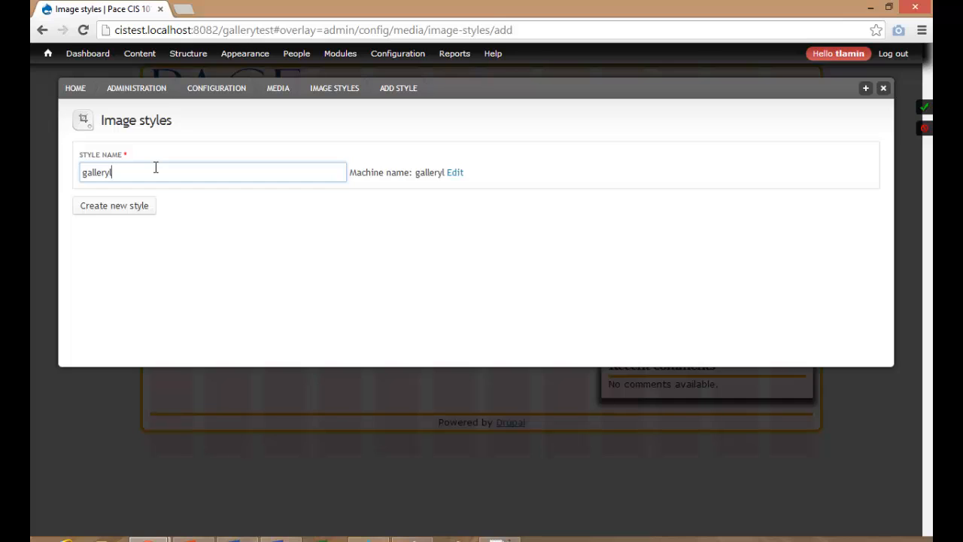
{"action": "type", "text": "istview"}
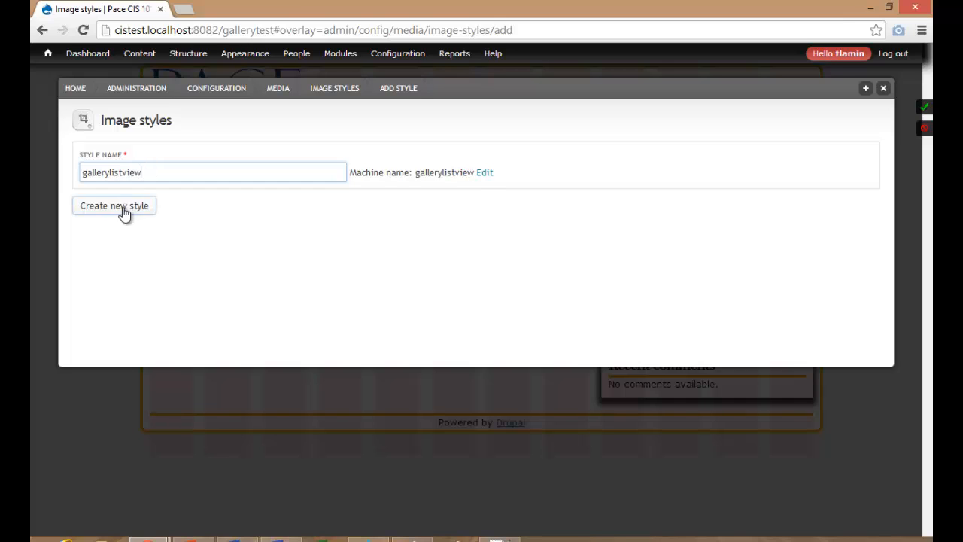
{"action": "left_click", "coordinate": [120, 207]}
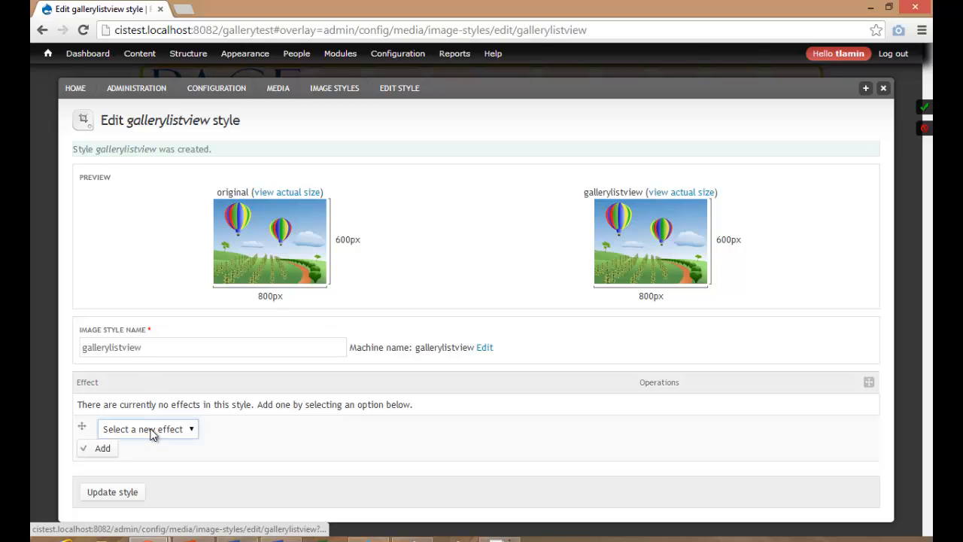
Add a 620×100 Scale effect with upscaling, save the style, and return to Image styles.
{"action": "left_click", "coordinate": [155, 430]}
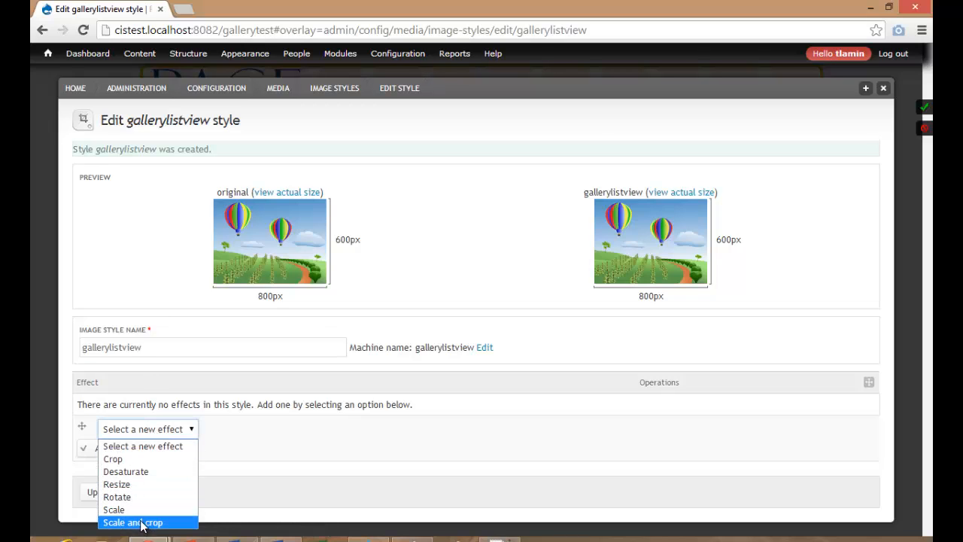
{"action": "left_click", "coordinate": [134, 509]}
{"action": "left_click", "coordinate": [110, 449]}
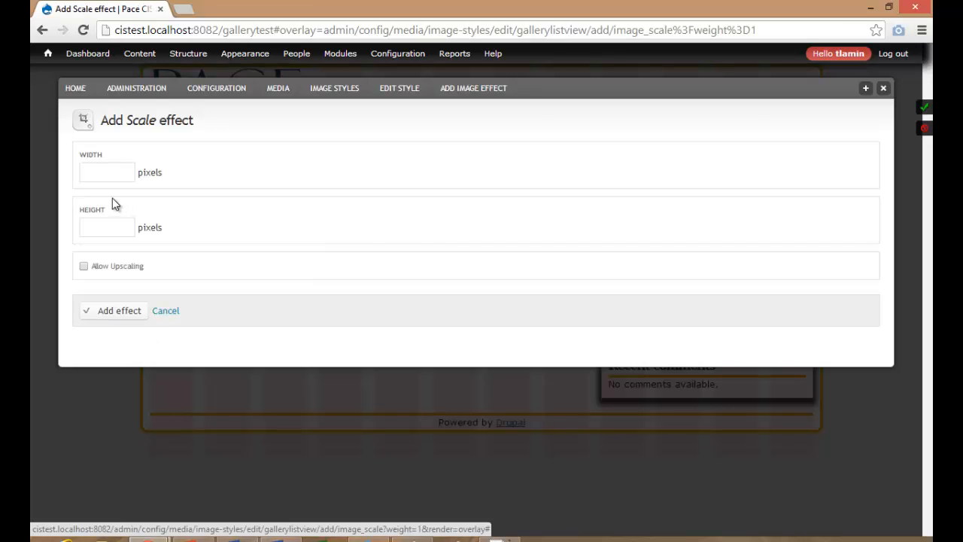
{"action": "left_click", "coordinate": [103, 174]}
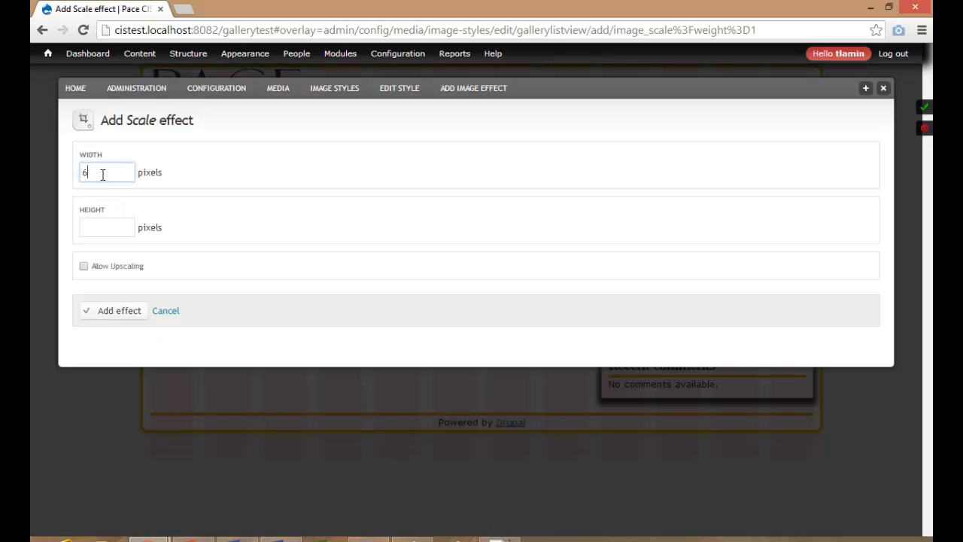
{"action": "left_click", "coordinate": [94, 226]}
{"action": "left_click", "coordinate": [93, 266]}
{"action": "left_click", "coordinate": [99, 229]}
{"action": "type", "text": "100"}
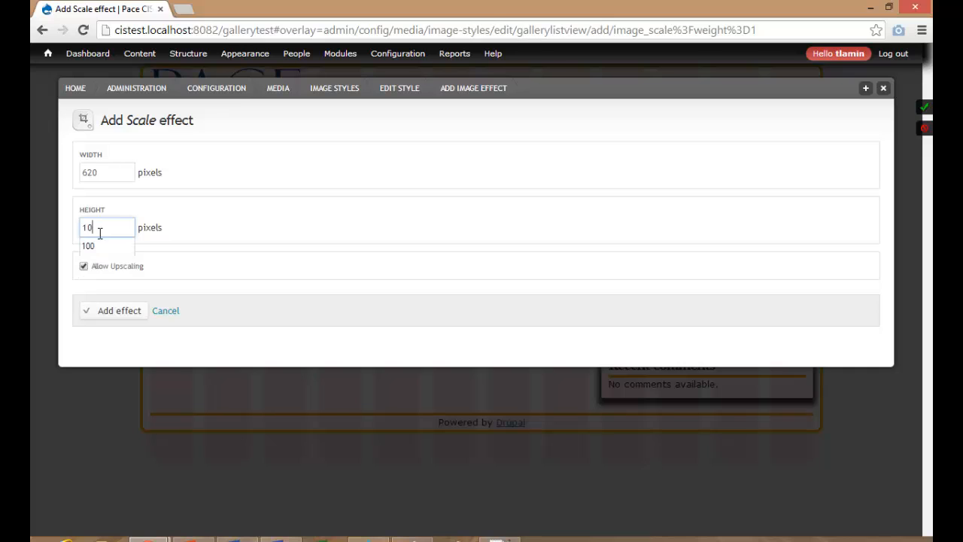
{"action": "left_click", "coordinate": [118, 319]}
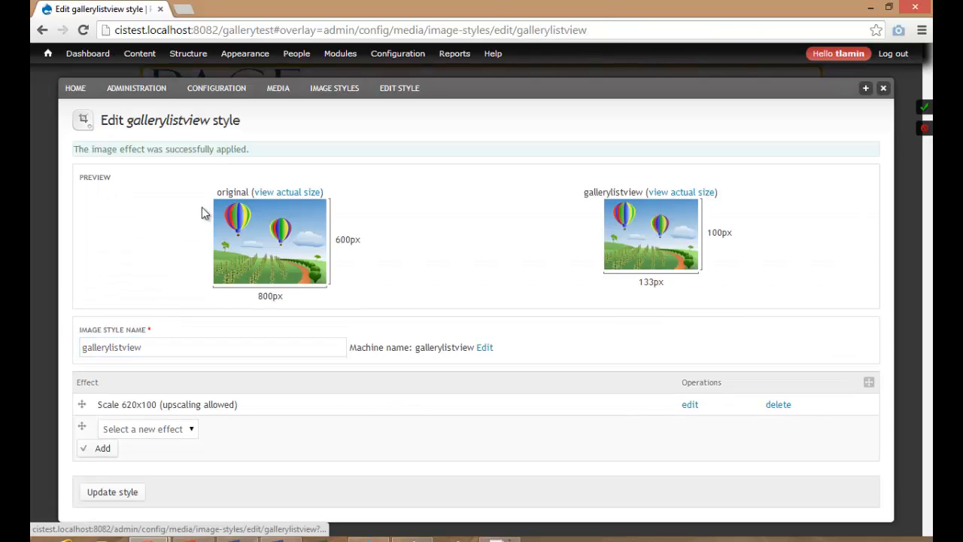
{"action": "left_click", "coordinate": [109, 492]}
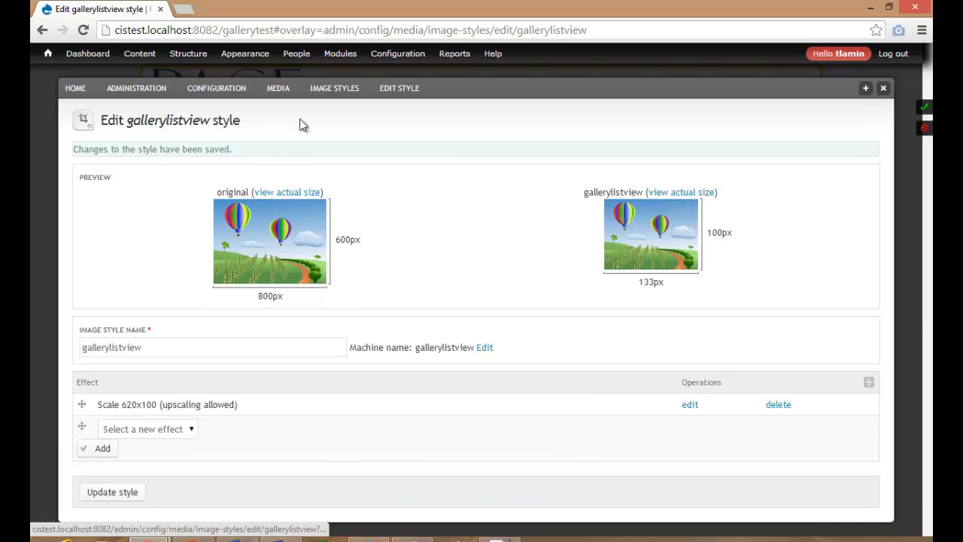
{"action": "left_click", "coordinate": [333, 90]}
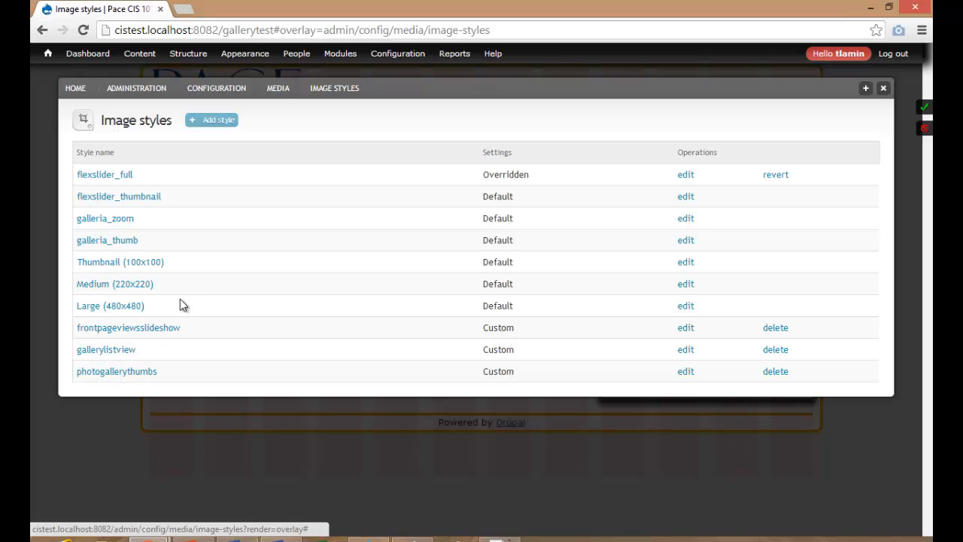
Go to Structure > Content types and start the Add content type form.
{"action": "mouse_move", "coordinate": [188, 58]}
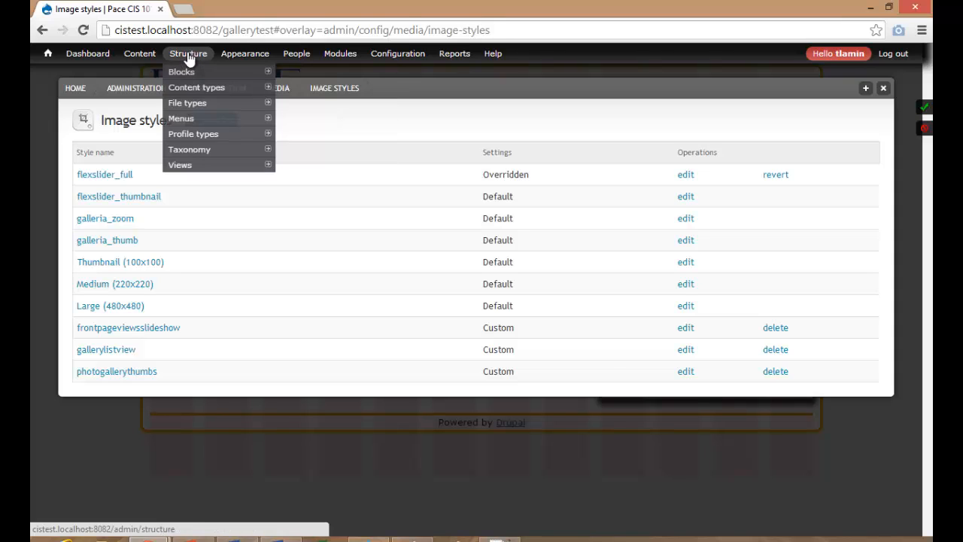
{"action": "mouse_move", "coordinate": [194, 89]}
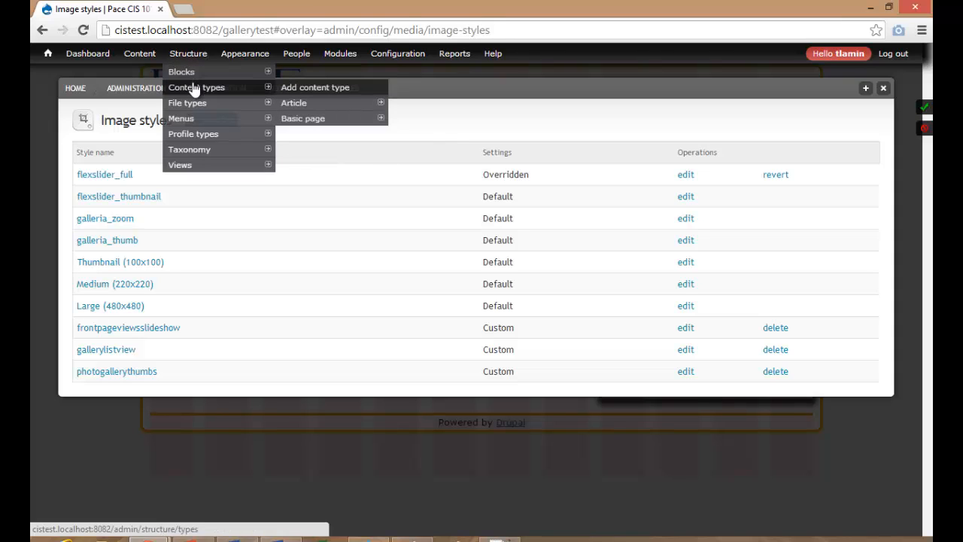
{"action": "left_click", "coordinate": [192, 56]}
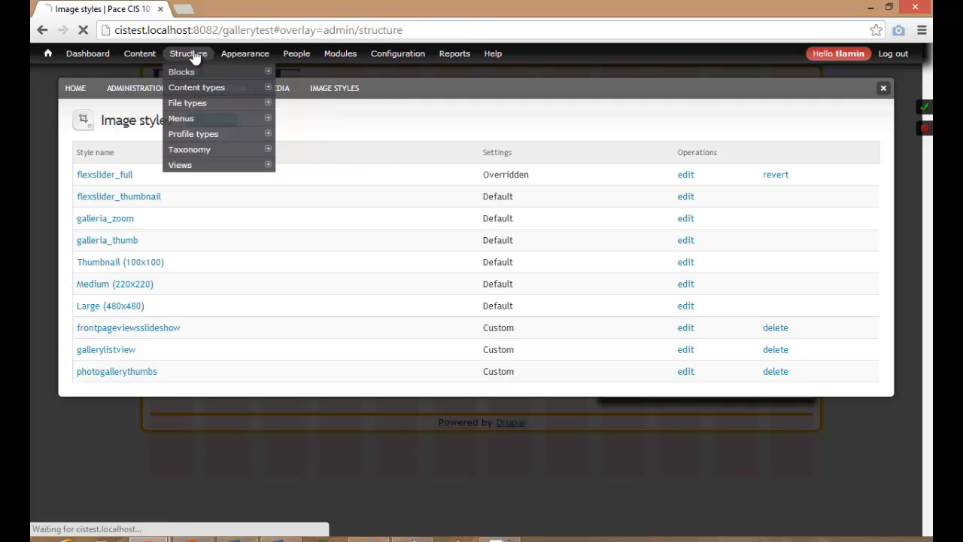
{"action": "left_click", "coordinate": [124, 197]}
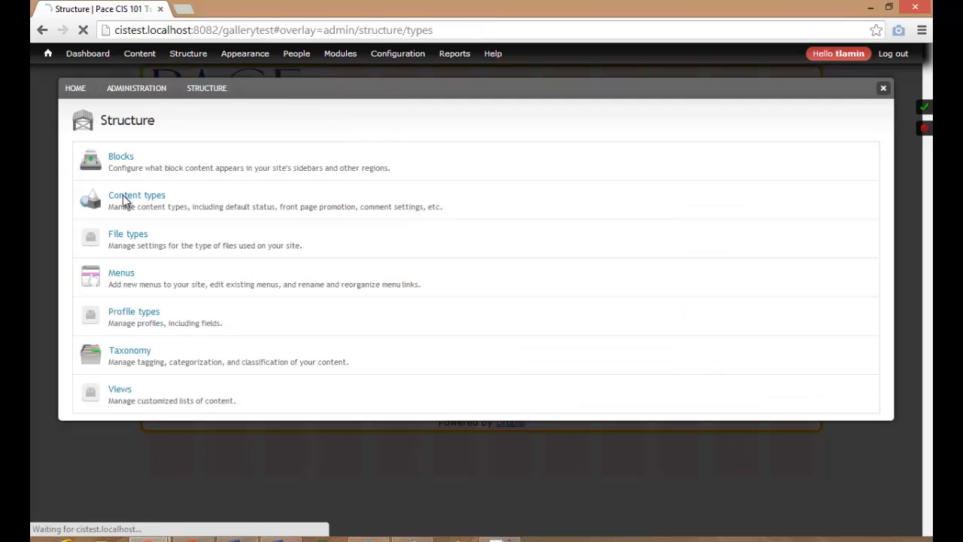
{"action": "left_click", "coordinate": [225, 120]}
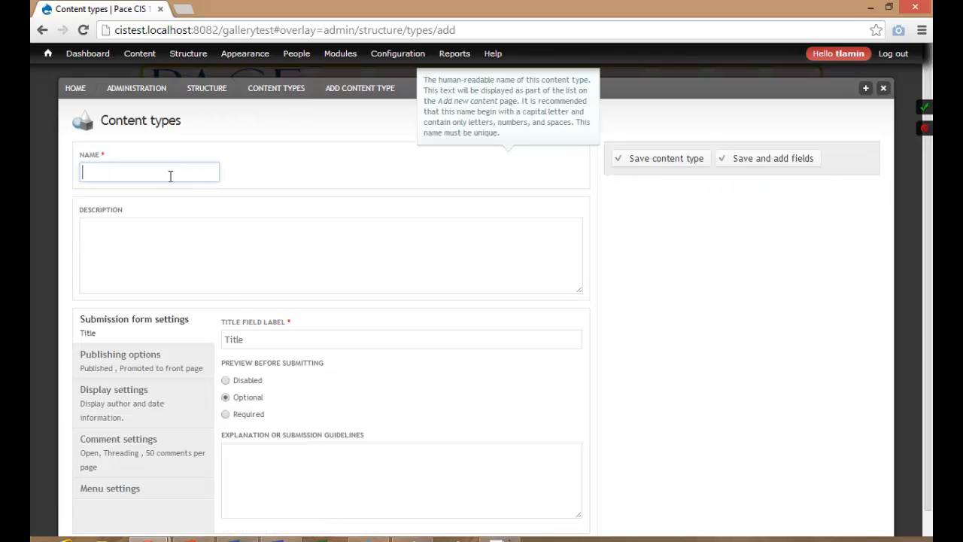
Name the content type Photo Gallery and describe it as being for creating photo galleries.
{"action": "type", "text": "Photo Gal"}
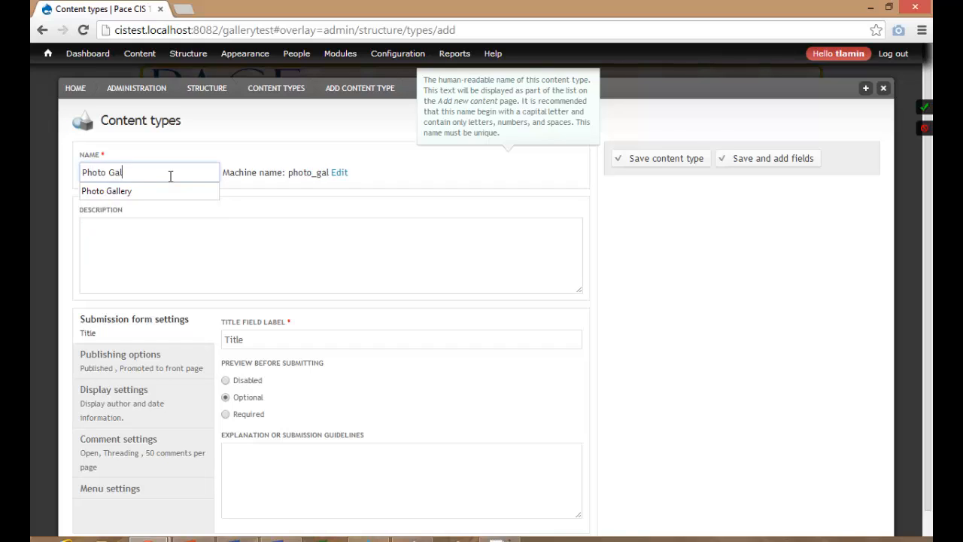
{"action": "type", "text": "lery"}
{"action": "left_click", "coordinate": [169, 220]}
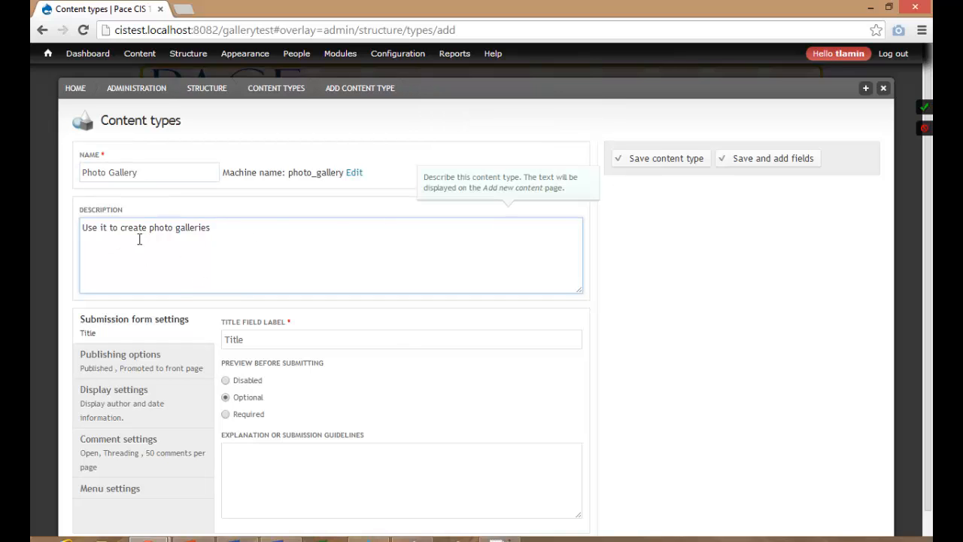
{"action": "left_click_drag", "start_coordinate": [224, 232], "coordinate": [71, 230]}
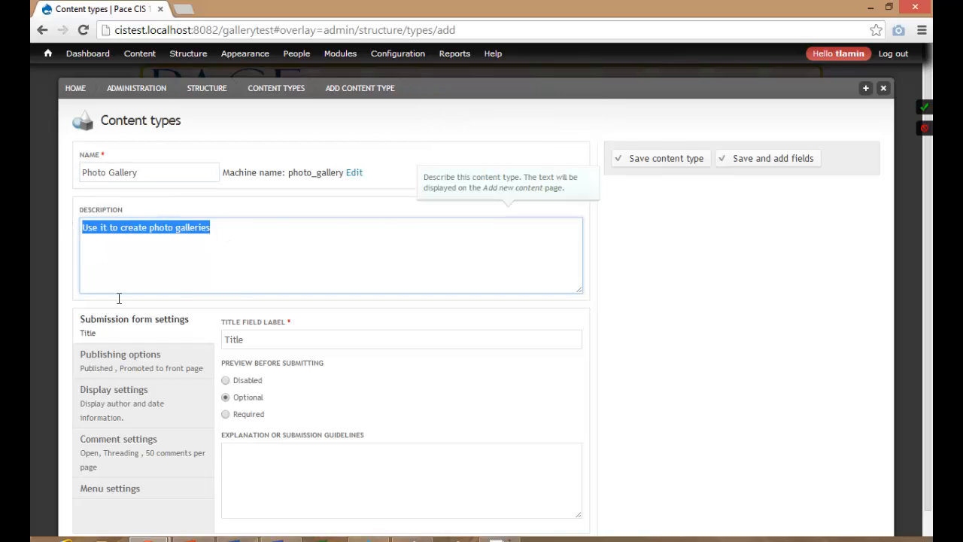
Turn off Promoted to front page and Main menu links, then save and add fields.
{"action": "left_click", "coordinate": [126, 364]}
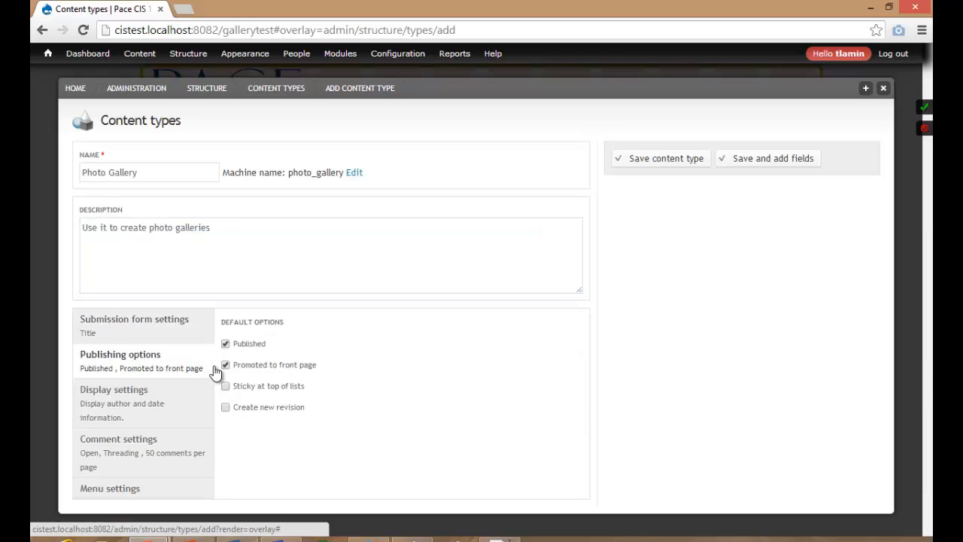
{"action": "left_click", "coordinate": [237, 366]}
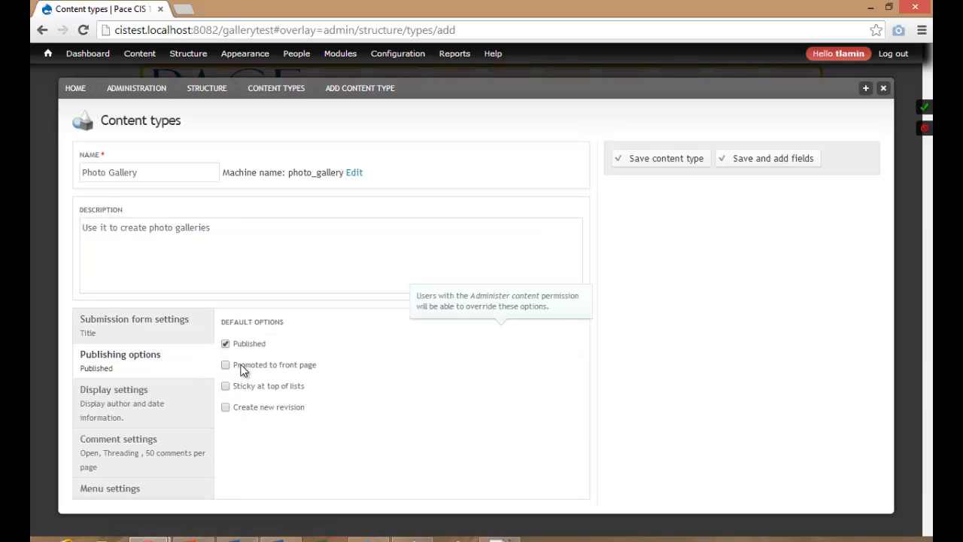
{"action": "left_click", "coordinate": [185, 396]}
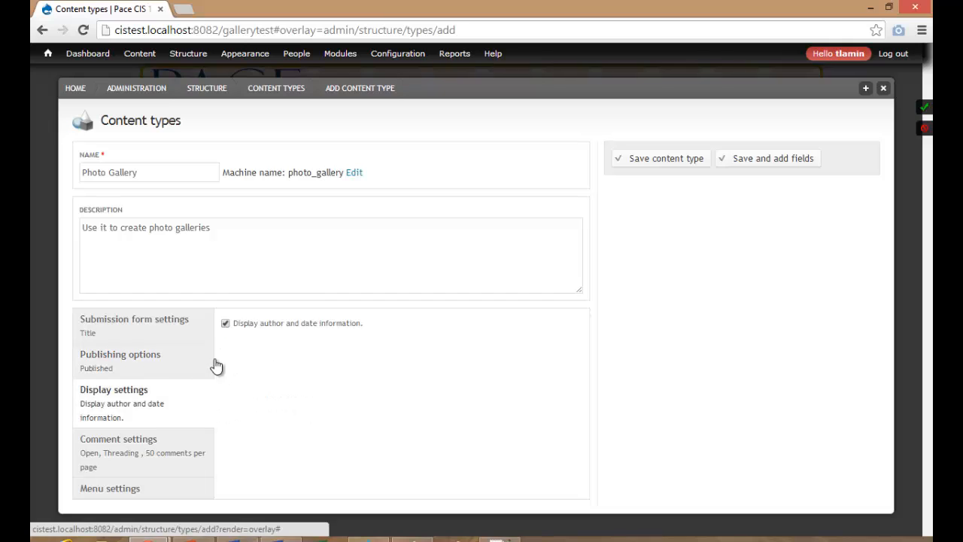
{"action": "left_click", "coordinate": [171, 443]}
{"action": "left_click", "coordinate": [264, 339]}
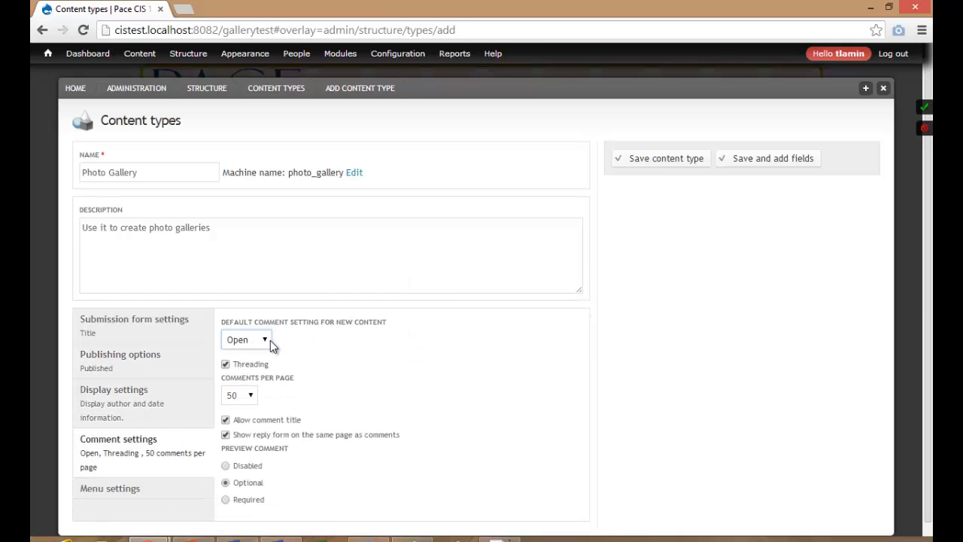
{"action": "left_click", "coordinate": [188, 489]}
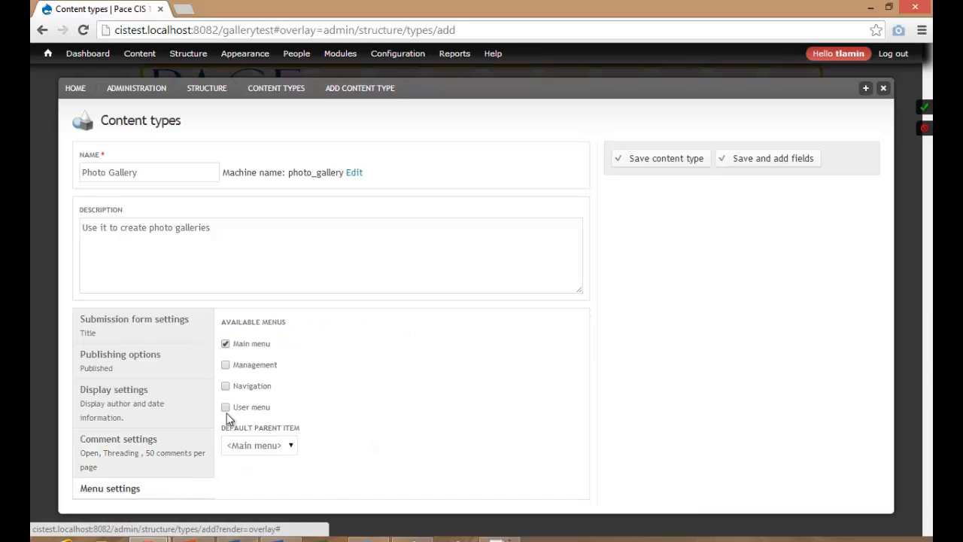
{"action": "left_click", "coordinate": [254, 346]}
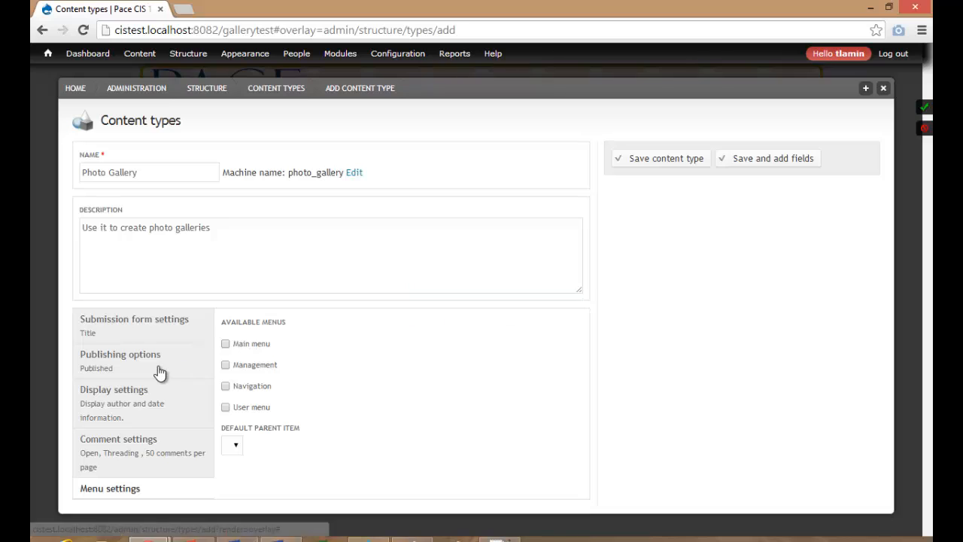
{"action": "left_click", "coordinate": [155, 331]}
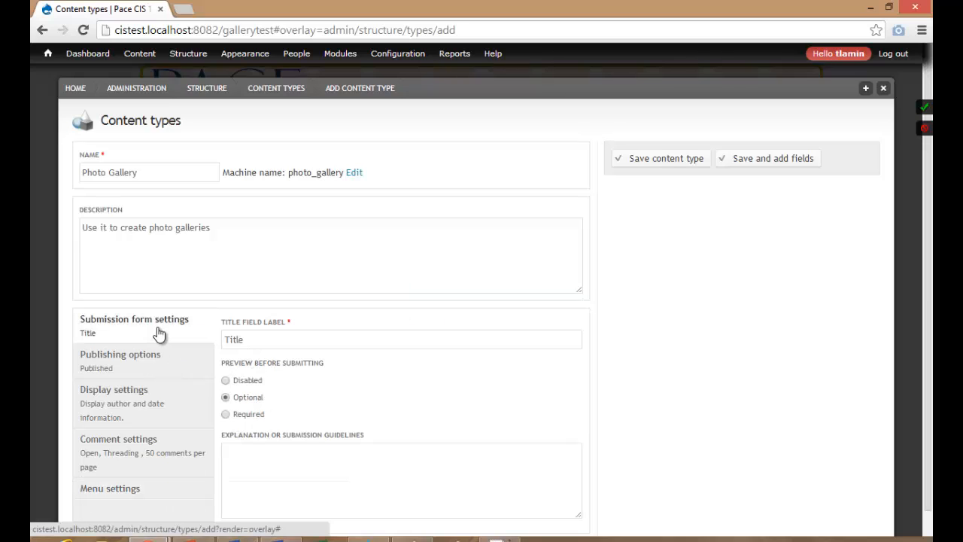
{"action": "left_click", "coordinate": [760, 161]}
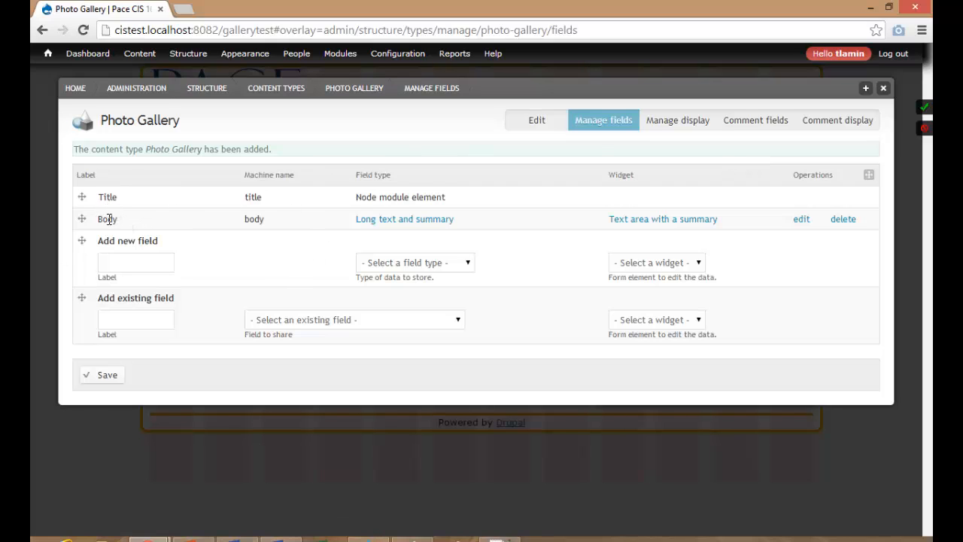
Delete the Body field and add a 'Gallery Cover Image' Image field using the Image widget.
{"action": "left_click", "coordinate": [839, 219]}
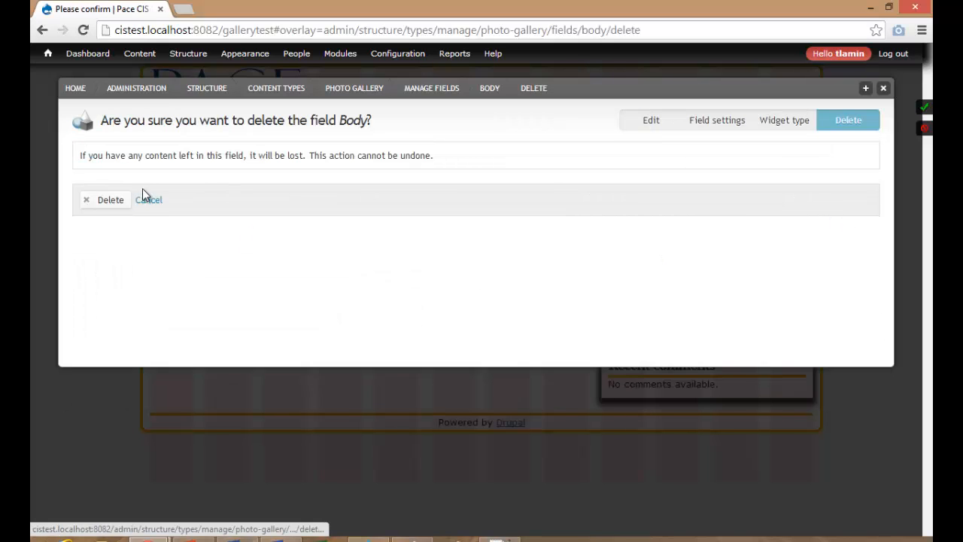
{"action": "left_click", "coordinate": [107, 199]}
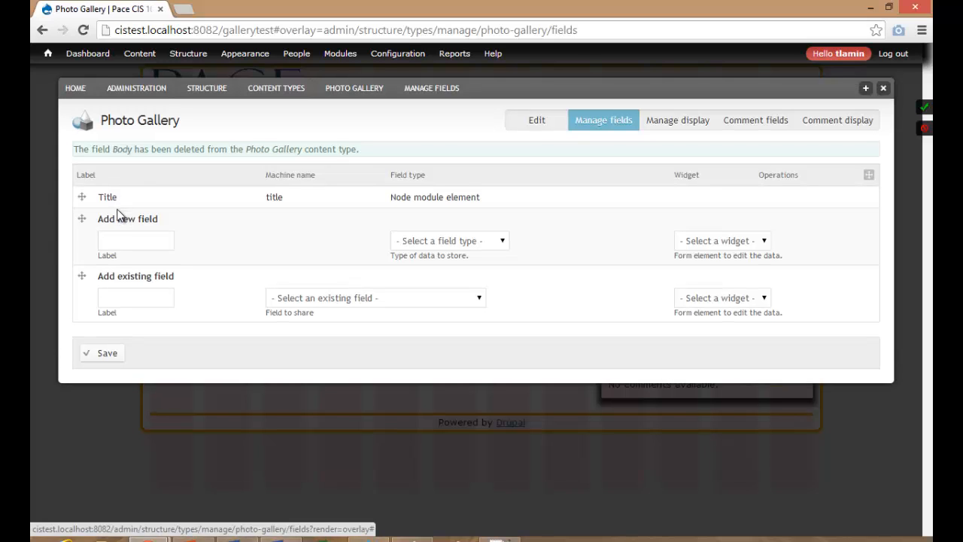
{"action": "left_click", "coordinate": [117, 237]}
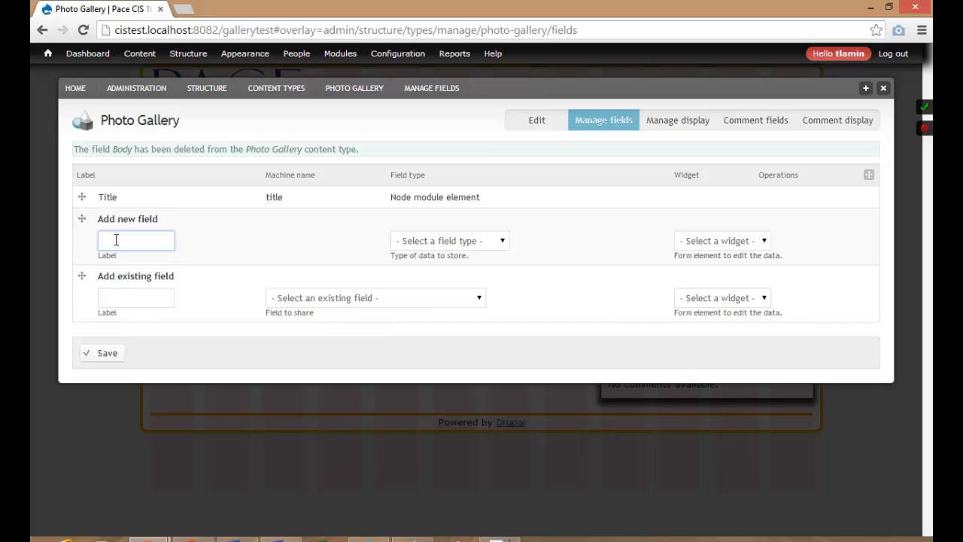
{"action": "type", "text": "Gallery "}
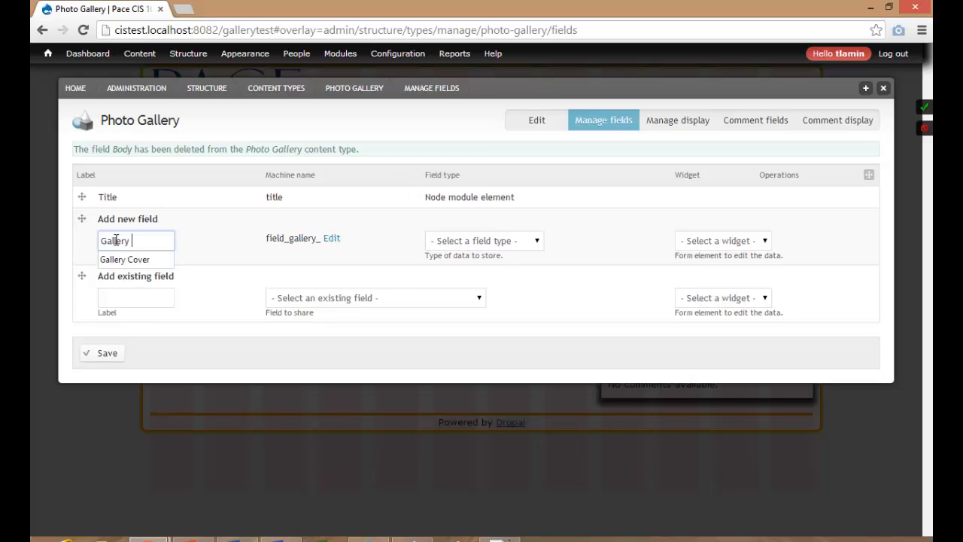
{"action": "type", "text": "Cover "}
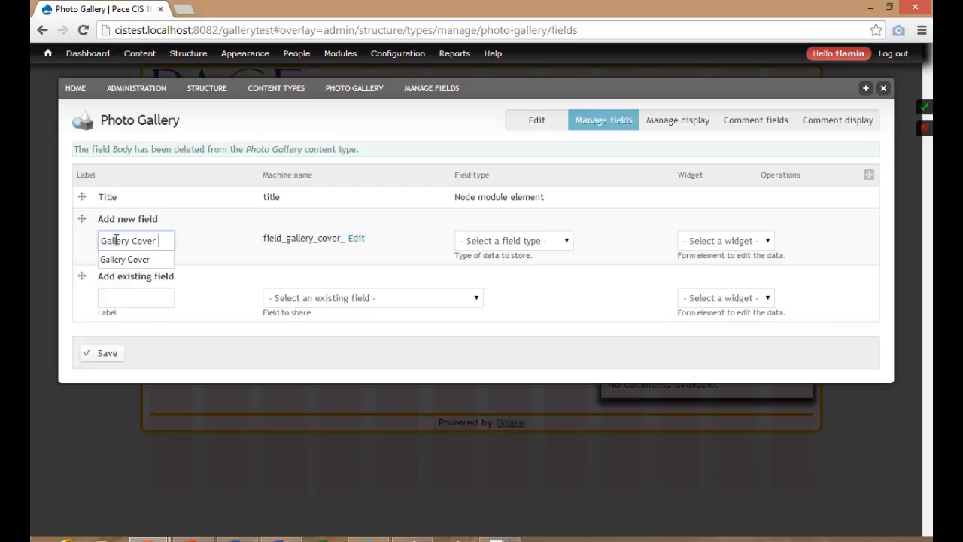
{"action": "type", "text": "Image"}
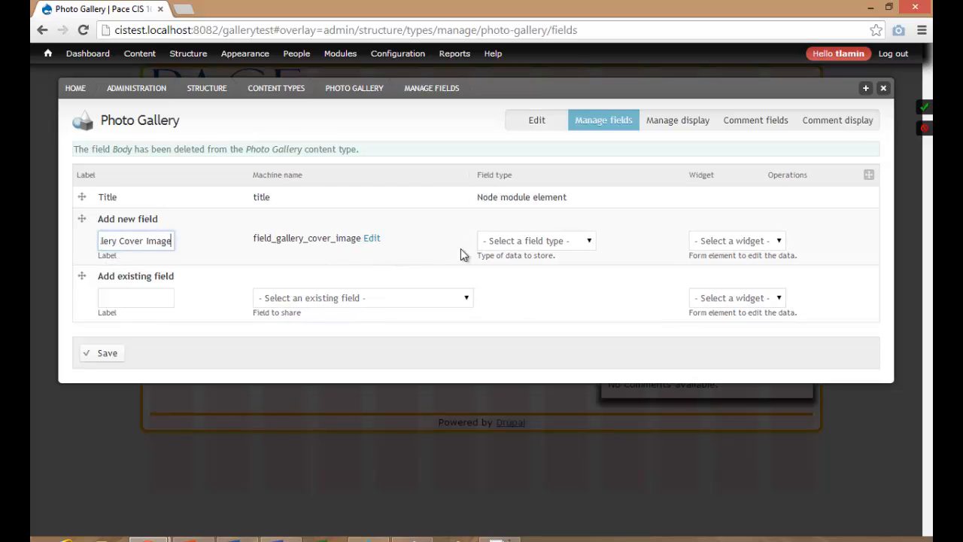
{"action": "left_click", "coordinate": [490, 243]}
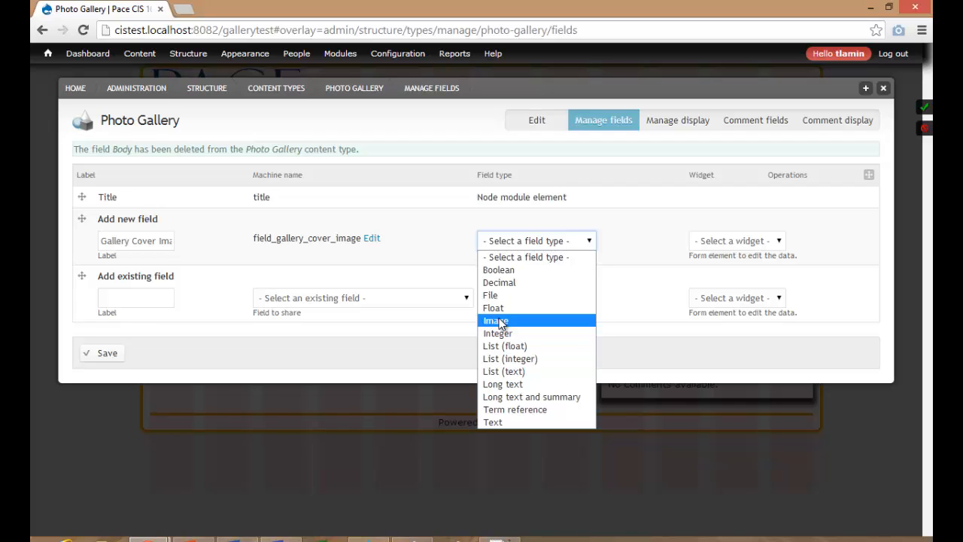
{"action": "left_click", "coordinate": [499, 320]}
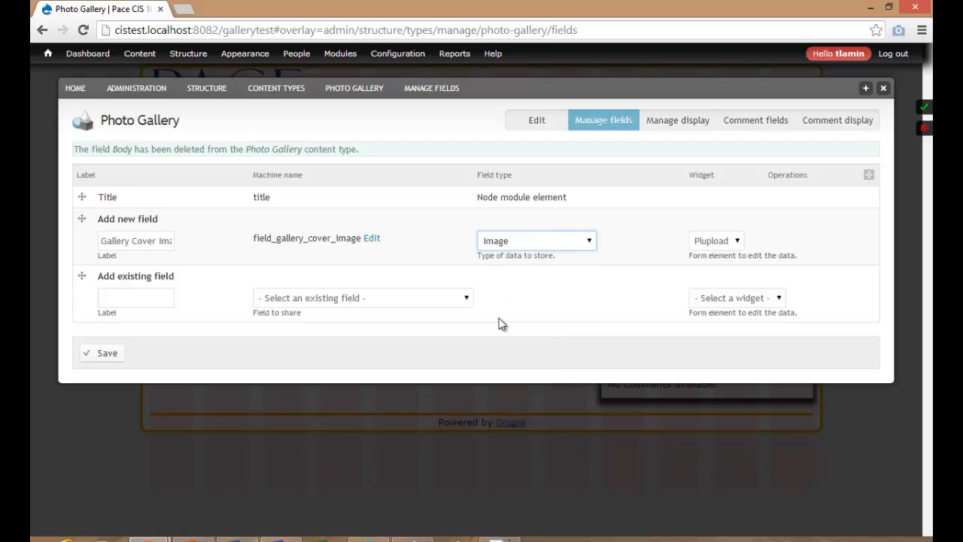
{"action": "left_click", "coordinate": [704, 244]}
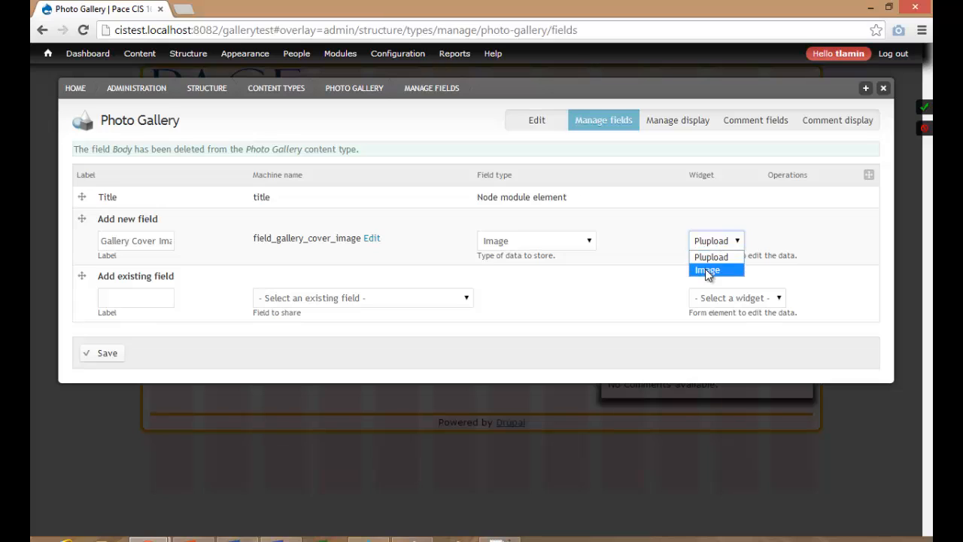
{"action": "left_click", "coordinate": [707, 269]}
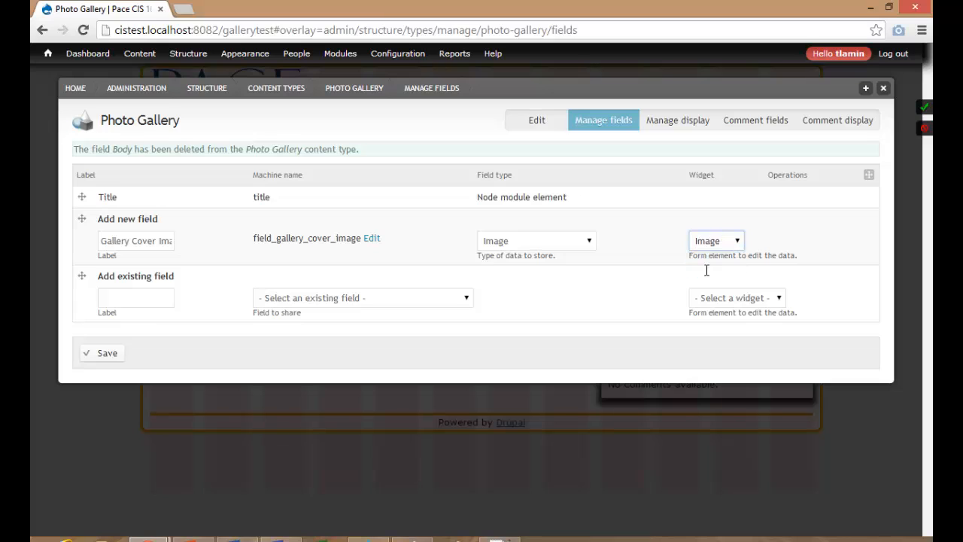
{"action": "left_click", "coordinate": [106, 353]}
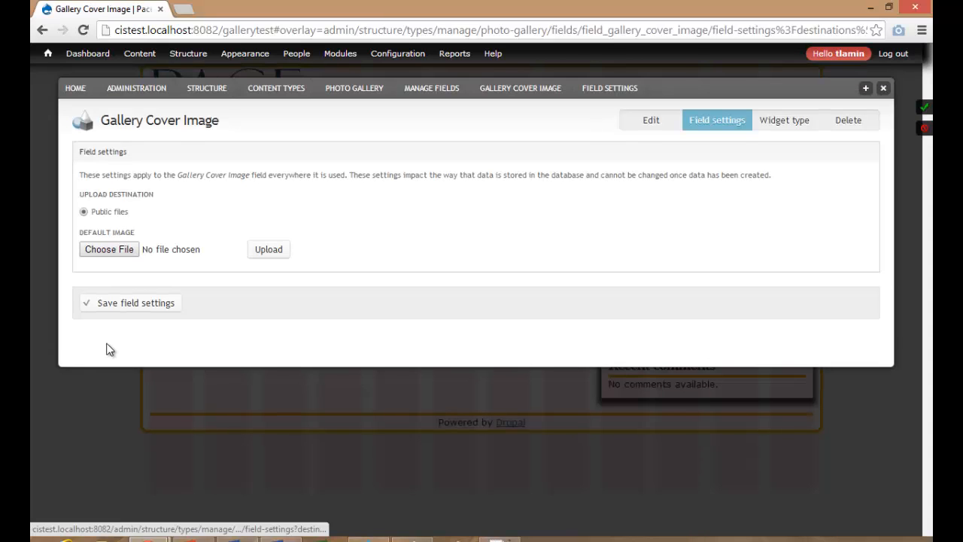
Save storage settings, add the 'upload a nice one' cover image help text, and tick Required.
{"action": "left_click", "coordinate": [123, 303]}
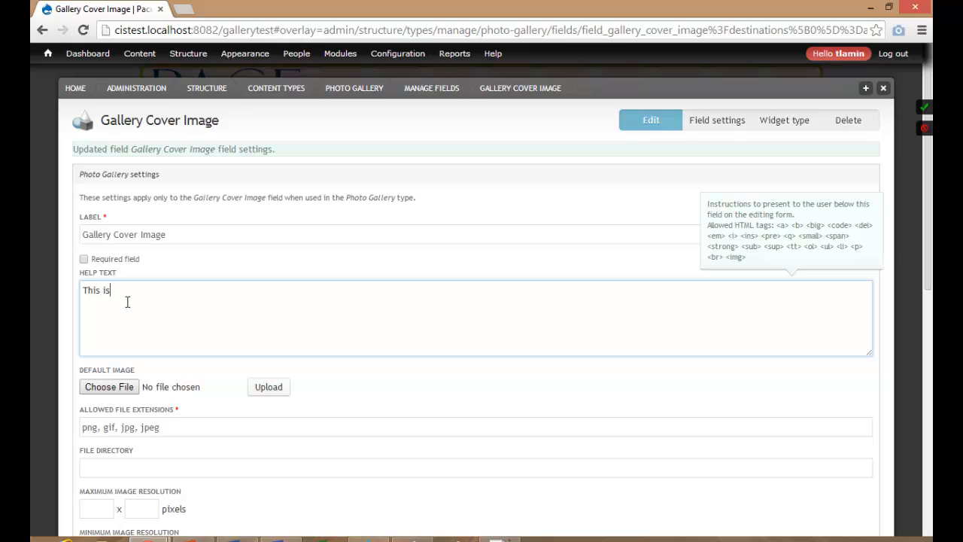
{"action": "type", "text": "e cover image of your gallery"}
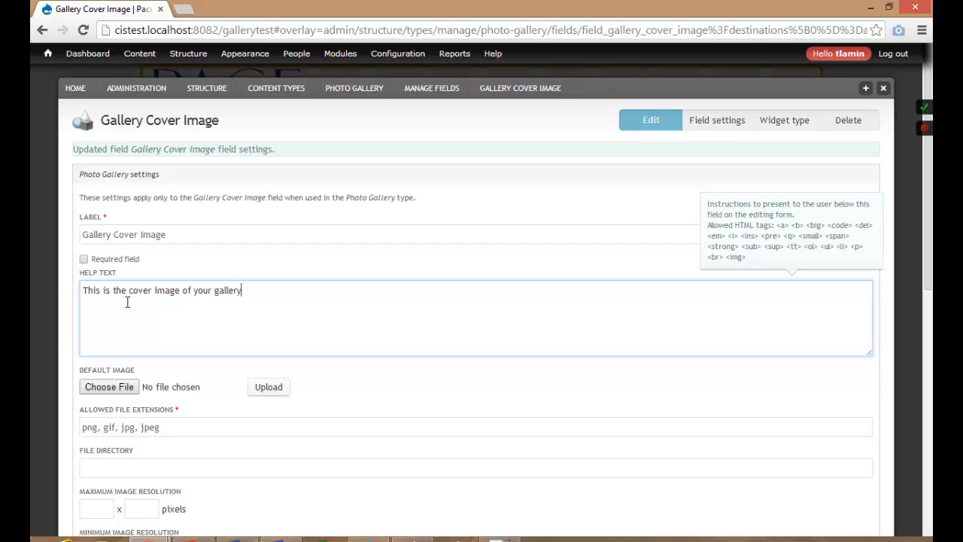
{"action": "type", "text": ". Make sure you upload one"}
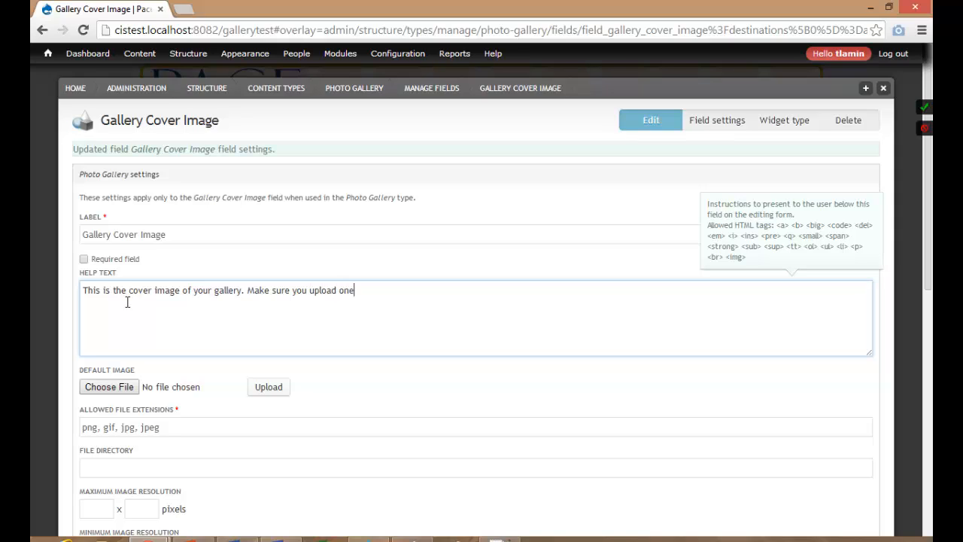
{"action": "key", "text": "BackSpace"}
{"action": "key", "text": "BackSpace"}
{"action": "key", "text": "BackSpace"}
{"action": "type", "text": "a nice one"}
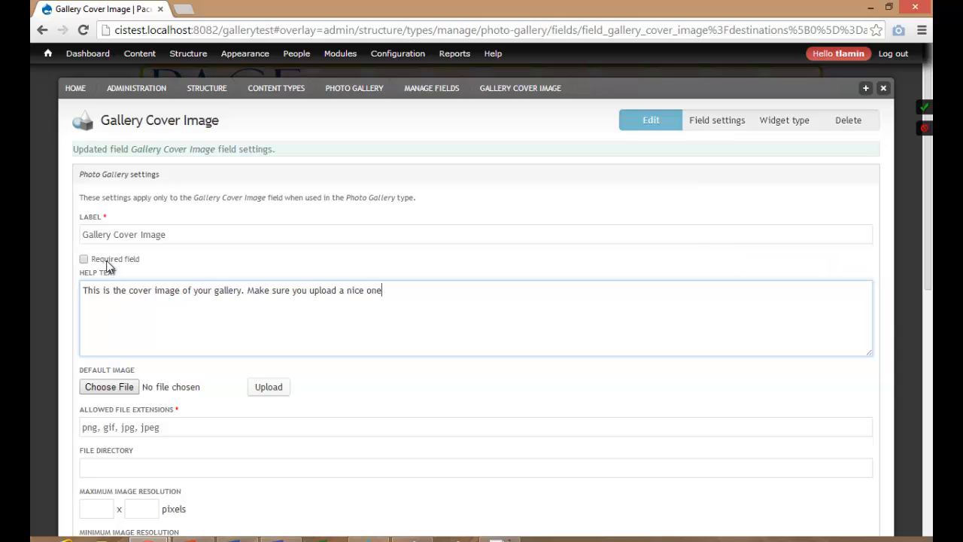
{"action": "left_click", "coordinate": [107, 259]}
{"action": "left_click", "coordinate": [136, 307]}
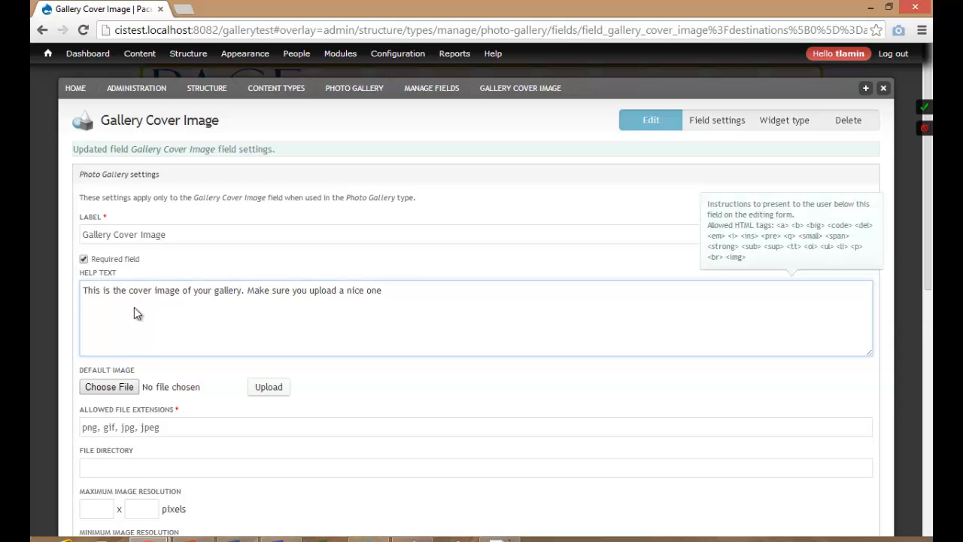
{"action": "scroll", "coordinate": [134, 307], "scroll_direction": "down", "scroll_amount": 1}
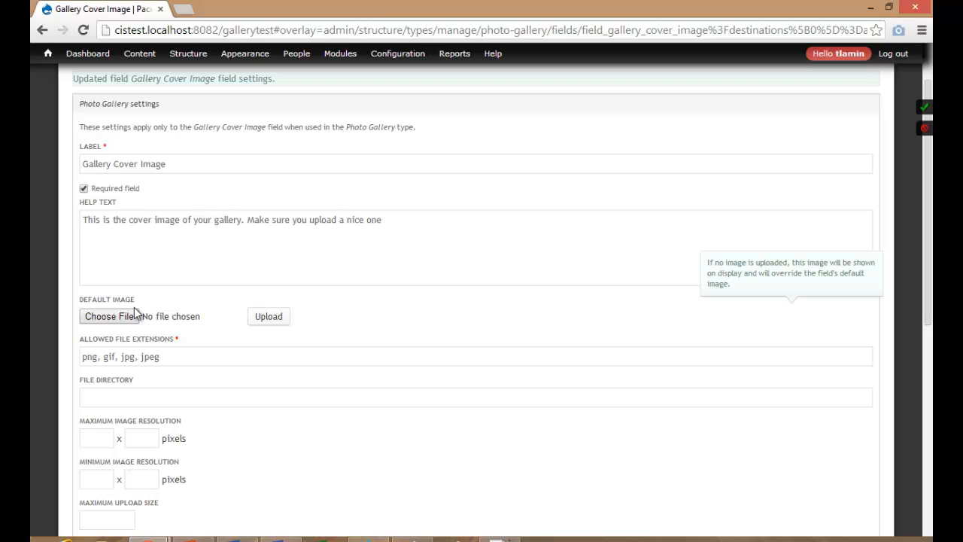
Review the cover image's allowed file extensions and file directory settings.
{"action": "scroll", "coordinate": [134, 312], "scroll_direction": "down", "scroll_amount": 2}
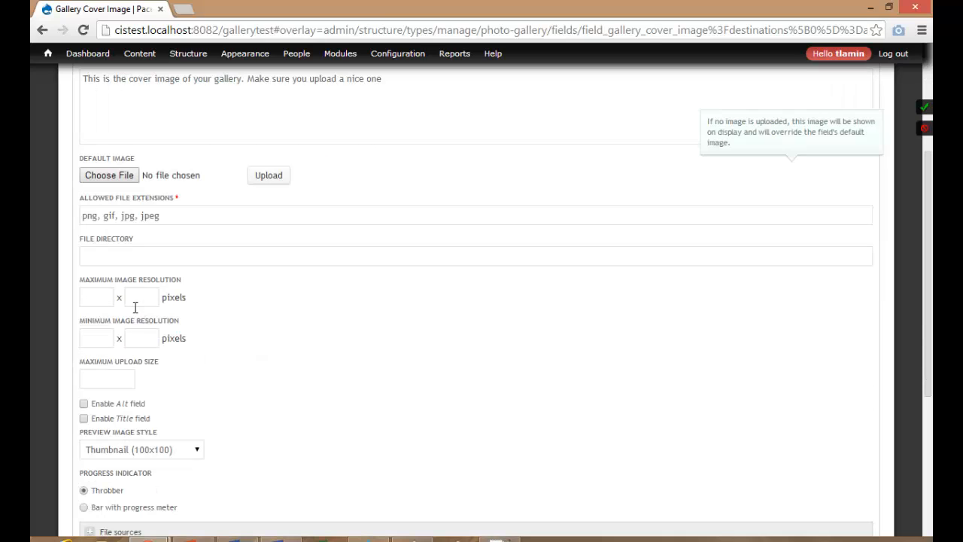
{"action": "left_click", "coordinate": [103, 224]}
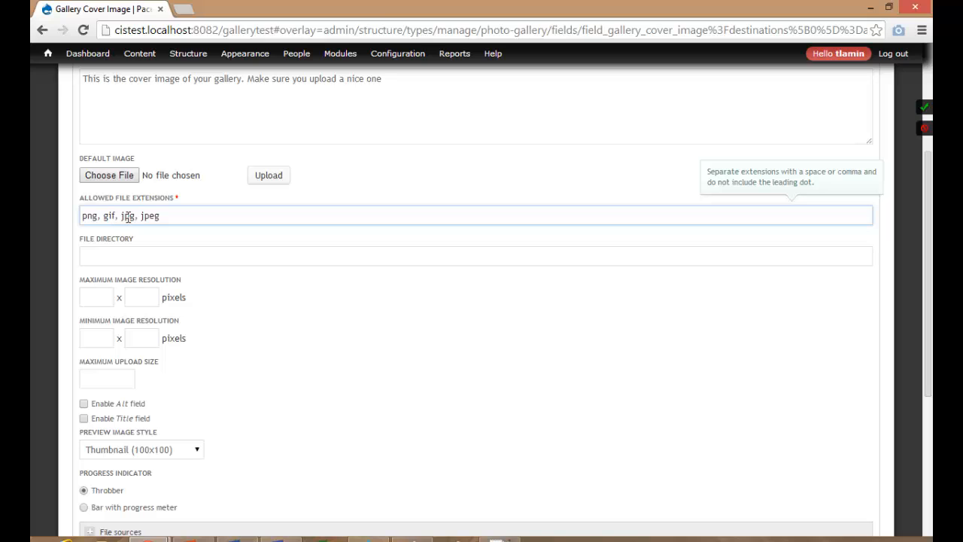
{"action": "left_click", "coordinate": [129, 217]}
{"action": "left_click", "coordinate": [160, 216]}
{"action": "left_click", "coordinate": [178, 257]}
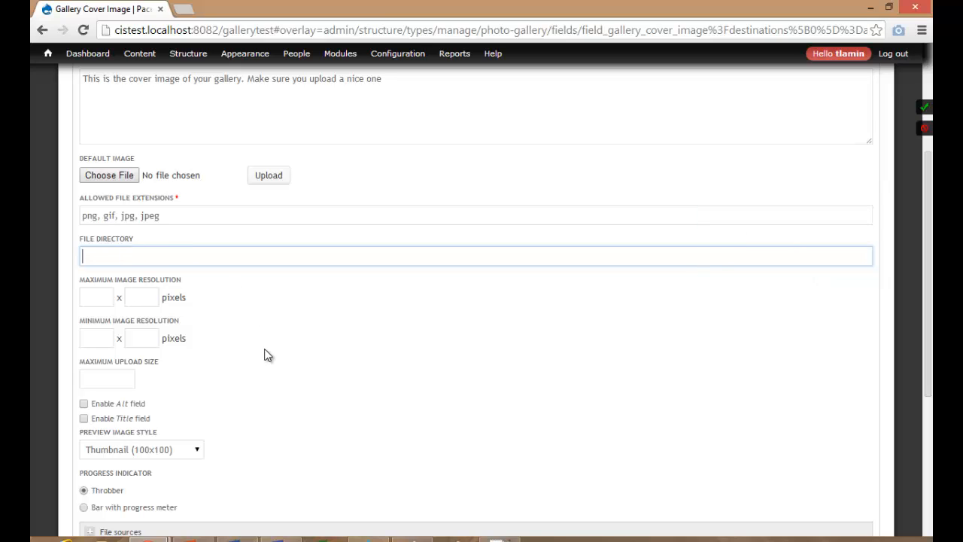
{"action": "scroll", "coordinate": [268, 355], "scroll_direction": "down", "scroll_amount": 1}
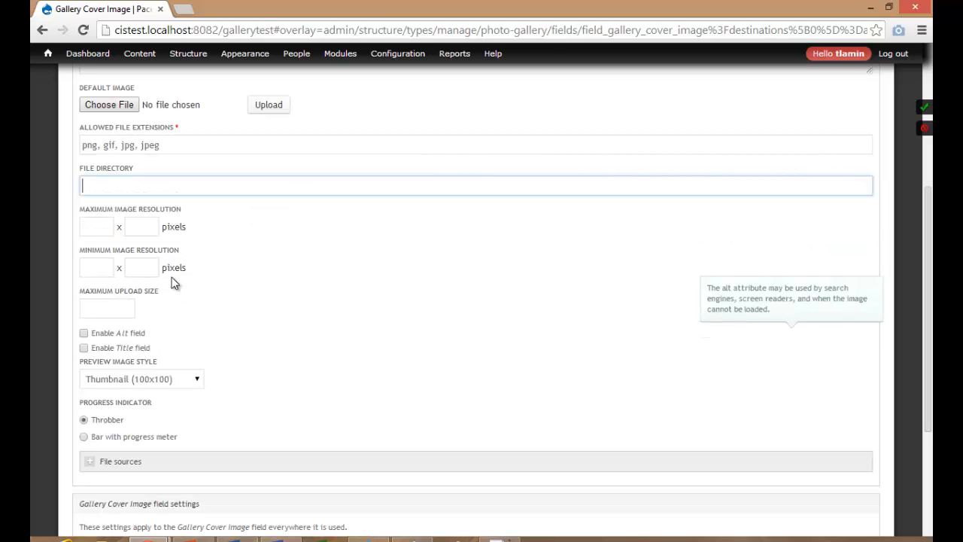
Enter maximum image resolution 1600 × 500 and minimum resolution 940 × 300.
{"action": "left_click", "coordinate": [105, 226]}
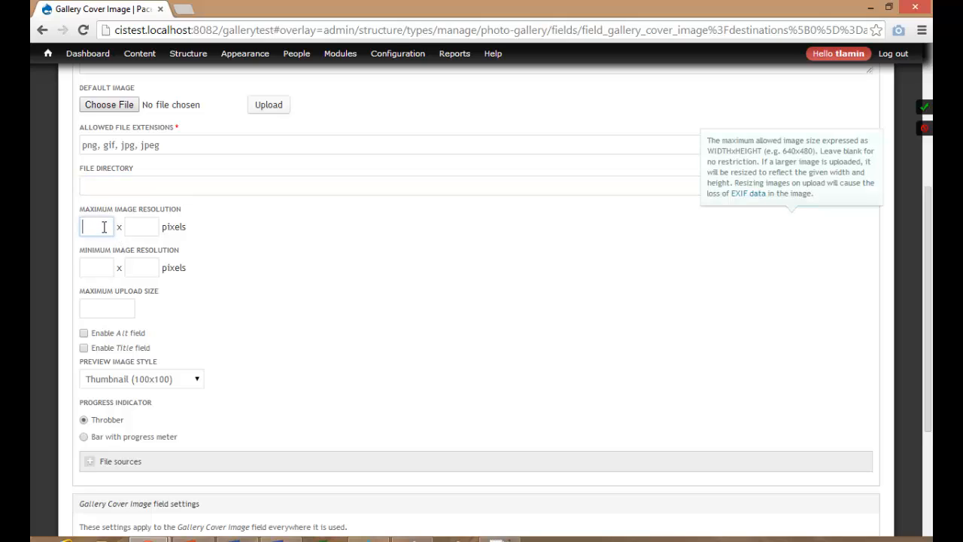
{"action": "type", "text": "1600"}
{"action": "key", "text": "Tab"}
{"action": "type", "text": "50"}
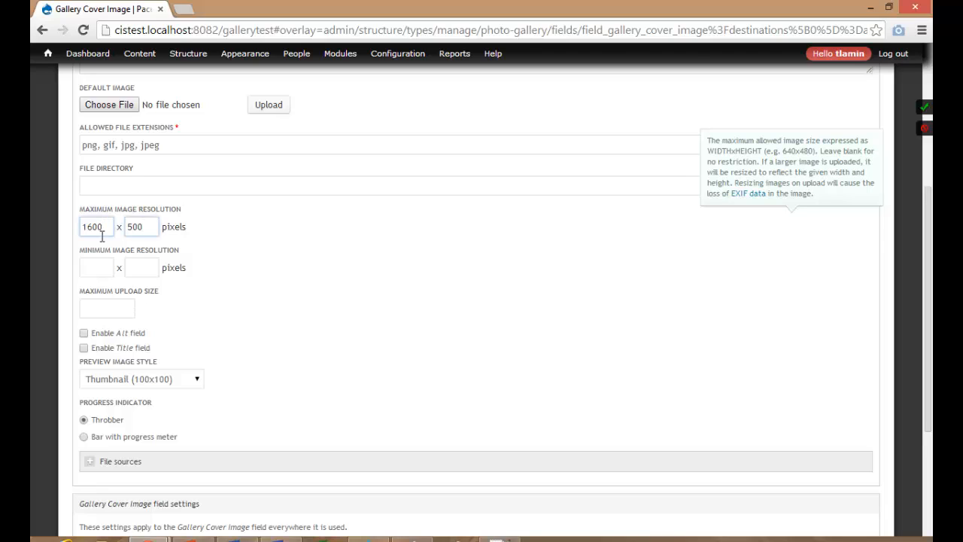
{"action": "left_click", "coordinate": [95, 269]}
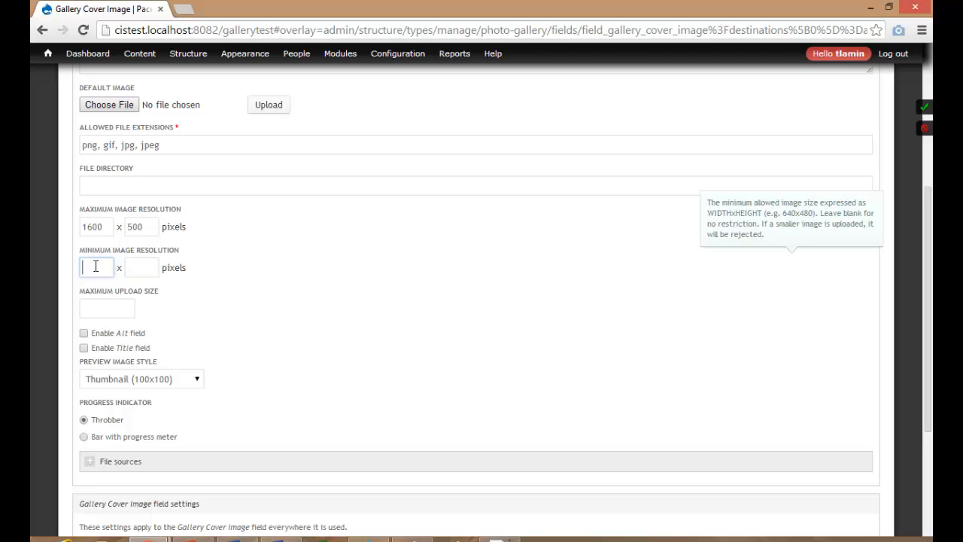
{"action": "type", "text": "940"}
{"action": "left_click", "coordinate": [136, 271]}
{"action": "type", "text": "300"}
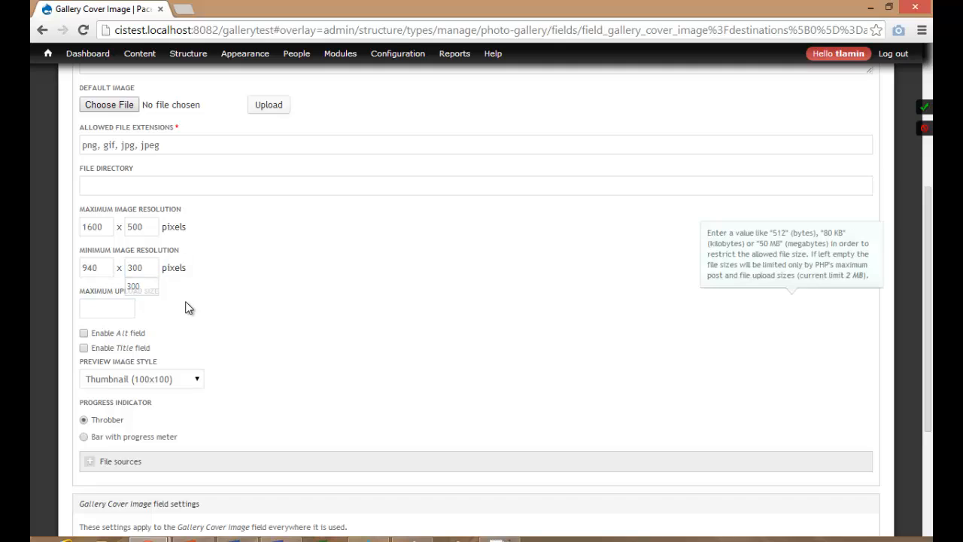
Choose gallerylistview as the preview image style, keep 1 allowed value, and save the settings.
{"action": "scroll", "coordinate": [143, 336], "scroll_direction": "down", "scroll_amount": 3}
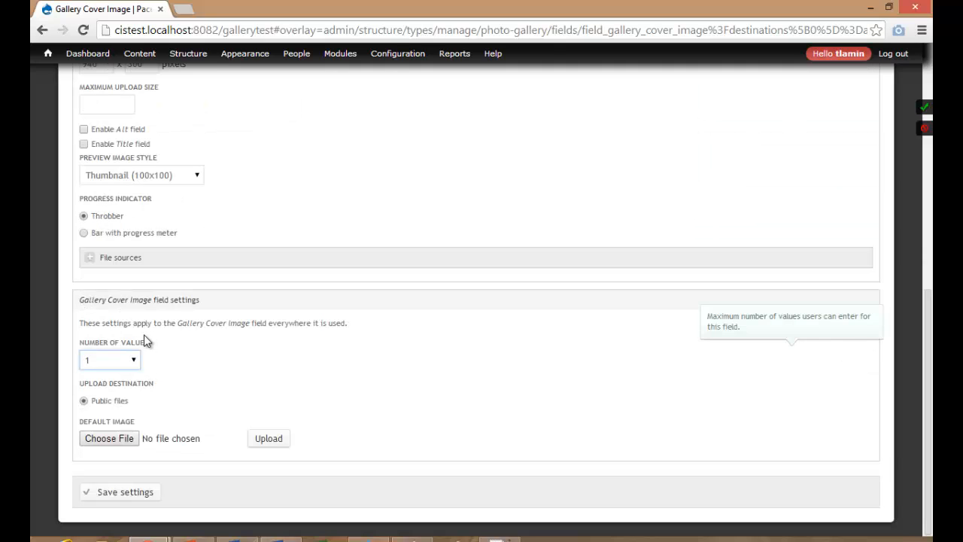
{"action": "left_click", "coordinate": [133, 179]}
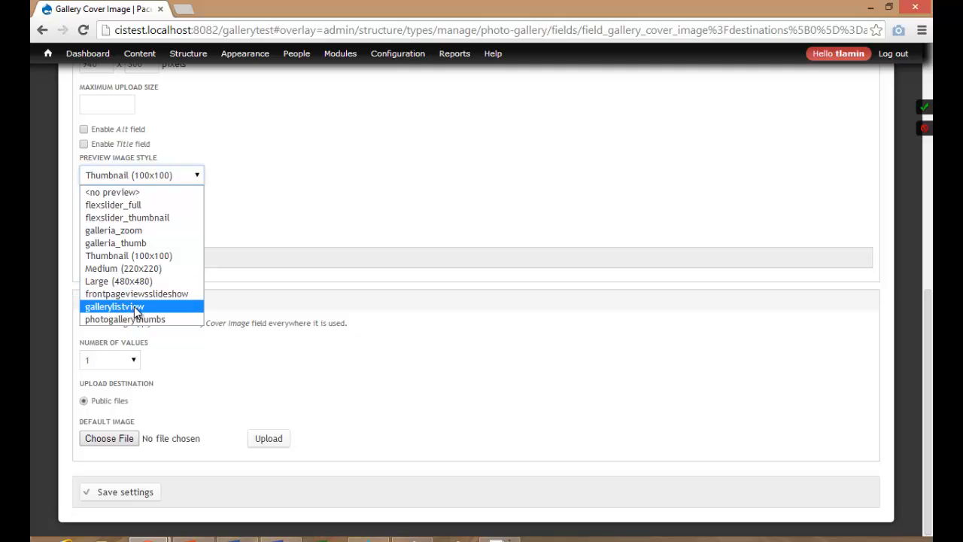
{"action": "left_click", "coordinate": [134, 306]}
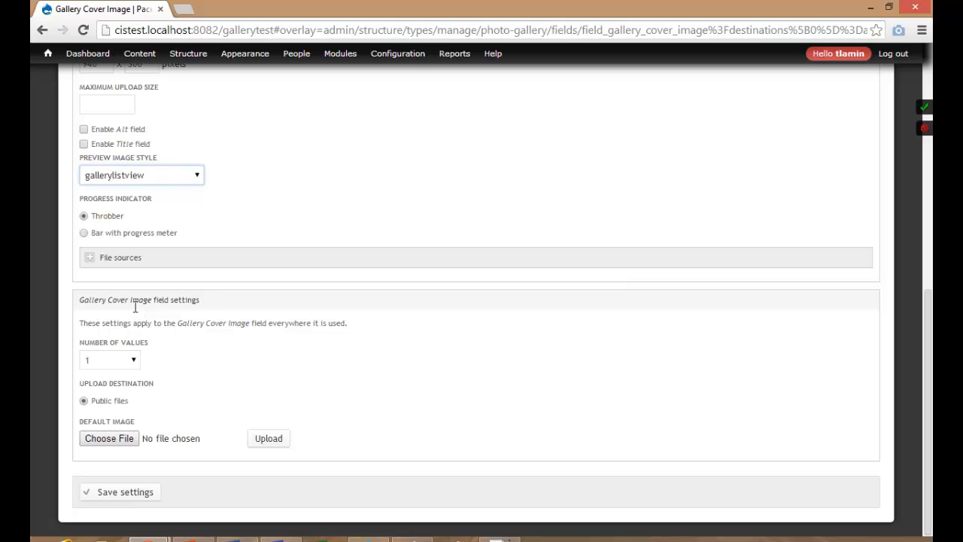
{"action": "left_click", "coordinate": [149, 173]}
{"action": "left_click", "coordinate": [149, 173]}
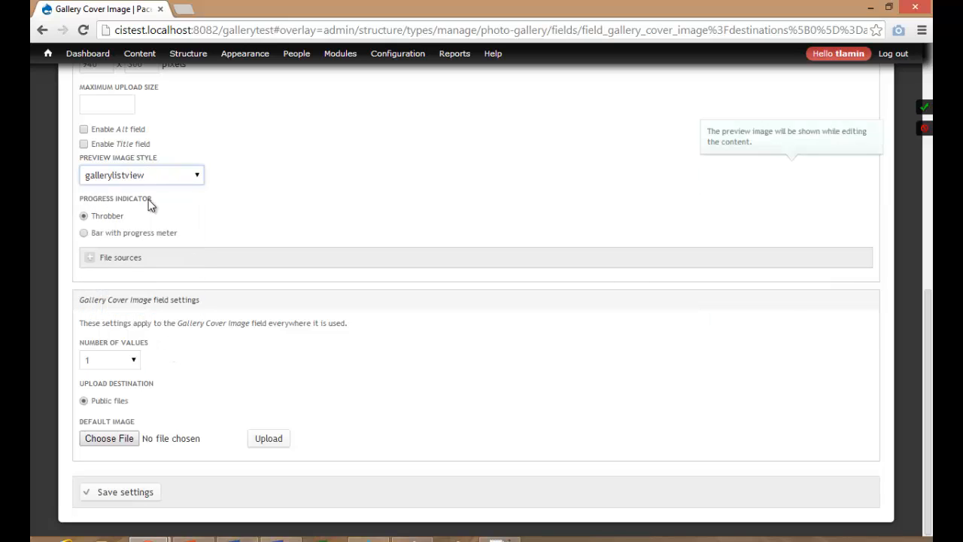
{"action": "left_click", "coordinate": [135, 362]}
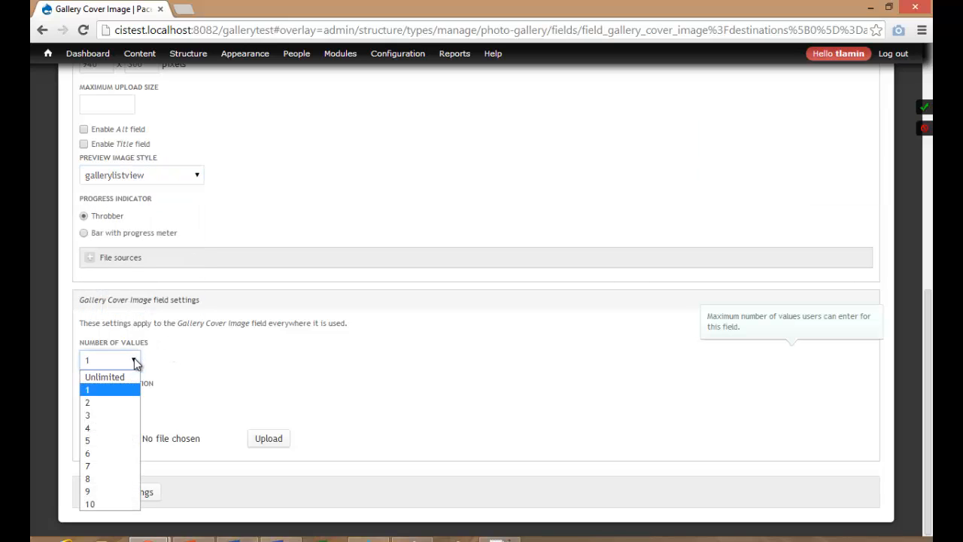
{"action": "left_click", "coordinate": [134, 361]}
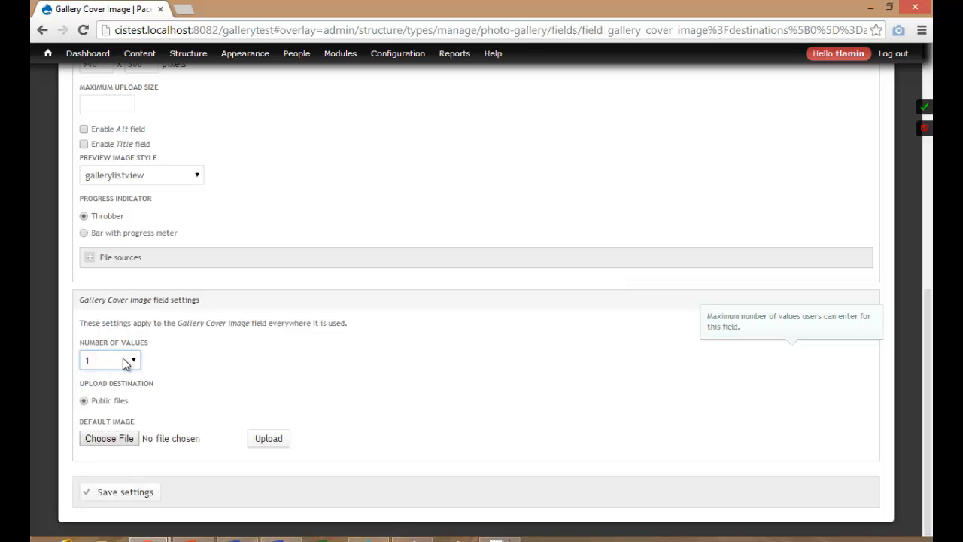
{"action": "left_click", "coordinate": [133, 493]}
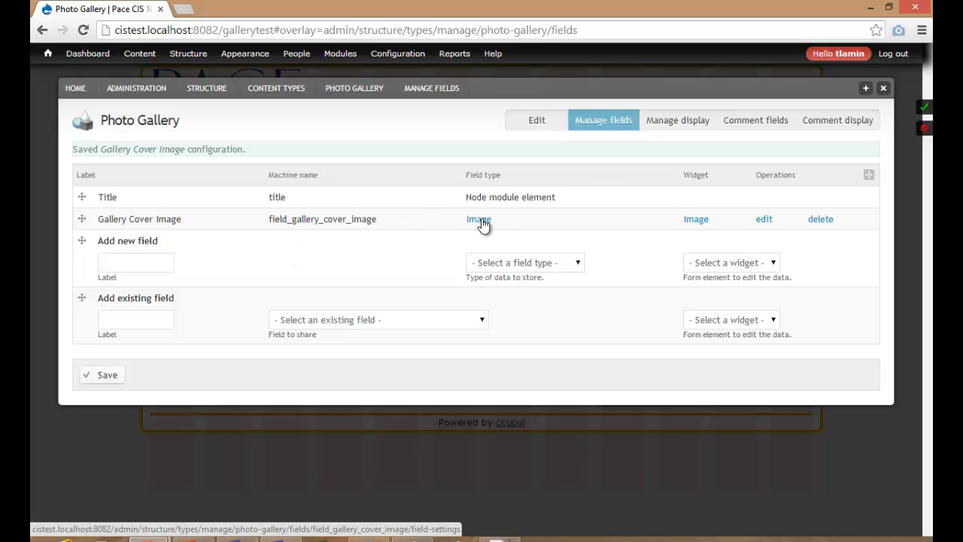
Add a 'Gallery Photos' Image field that keeps the Plupload widget.
{"action": "left_click", "coordinate": [142, 262]}
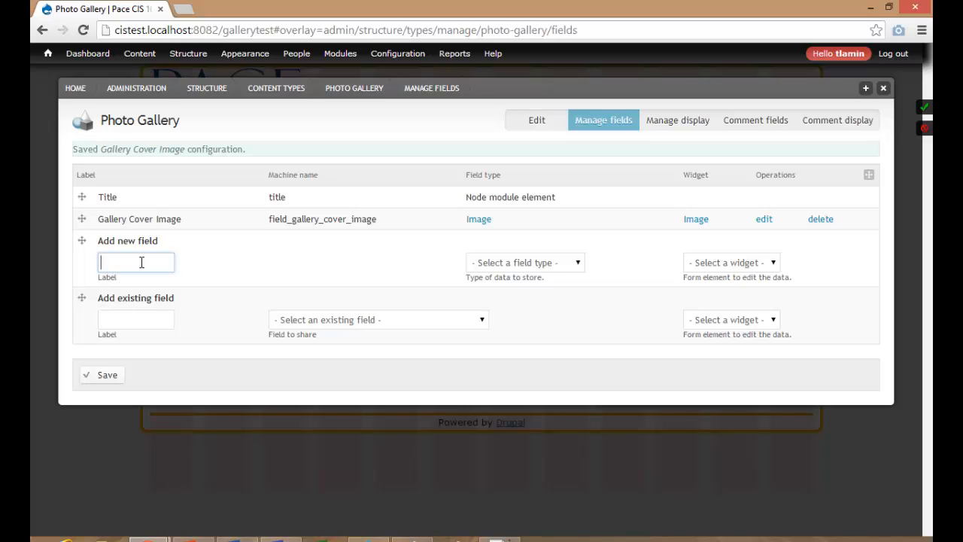
{"action": "type", "text": "Gallery "}
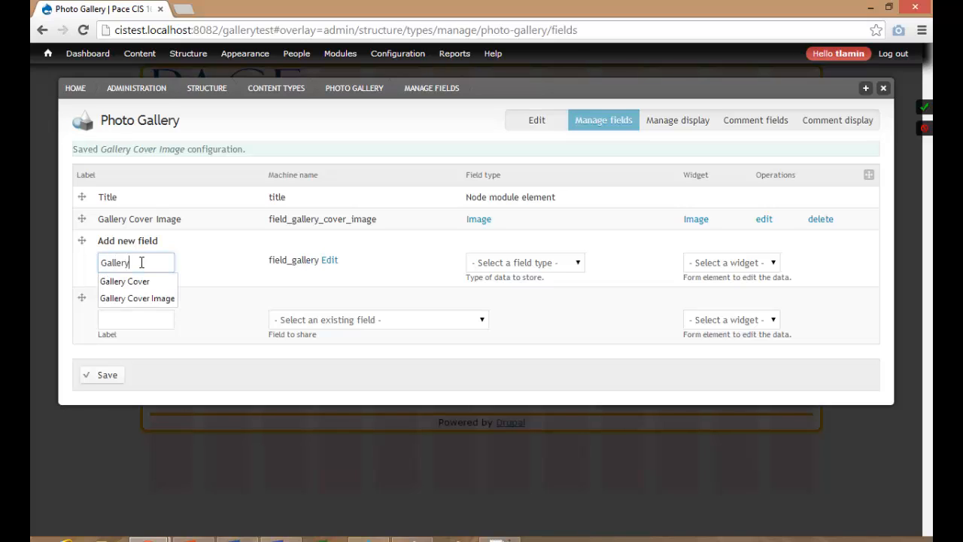
{"action": "type", "text": "Photos"}
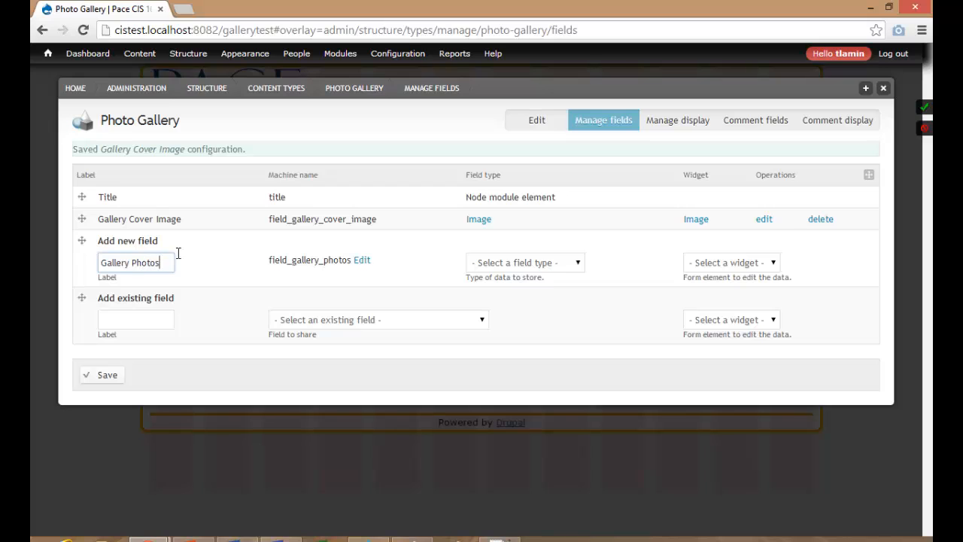
{"action": "left_click", "coordinate": [527, 263]}
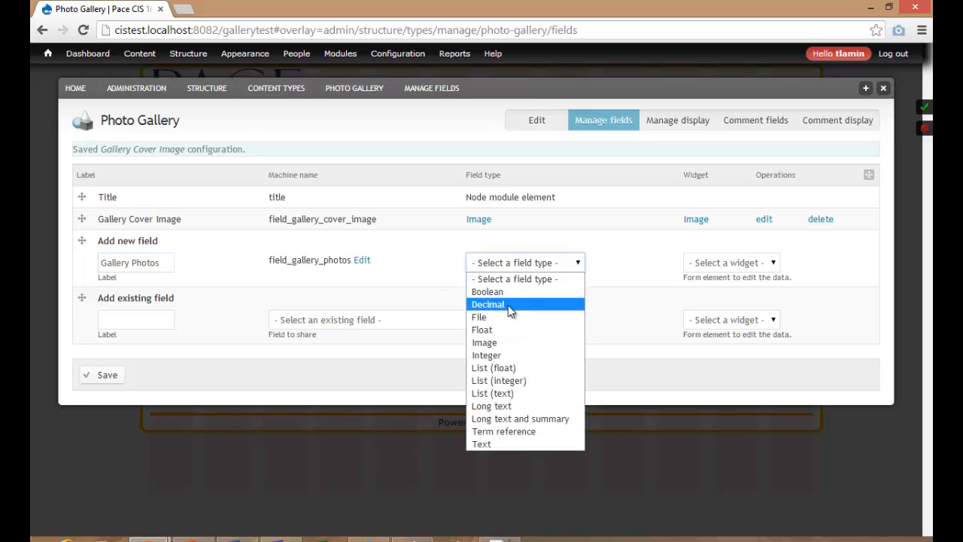
{"action": "left_click", "coordinate": [503, 344]}
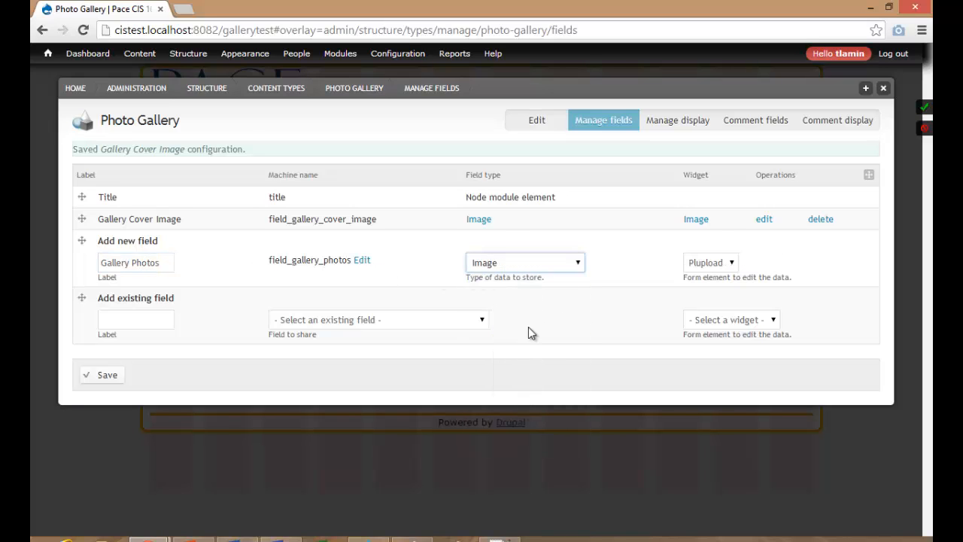
{"action": "left_click", "coordinate": [692, 268]}
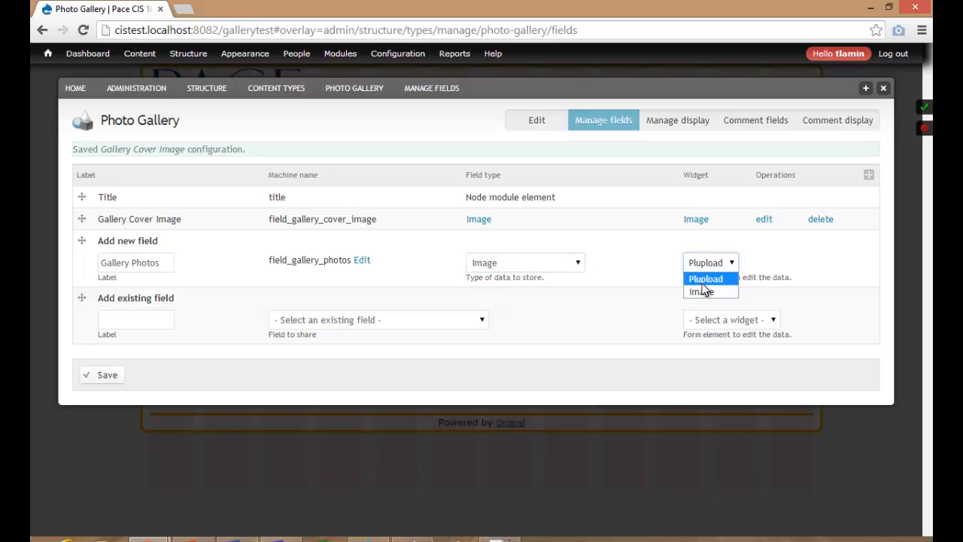
{"action": "left_click", "coordinate": [697, 278]}
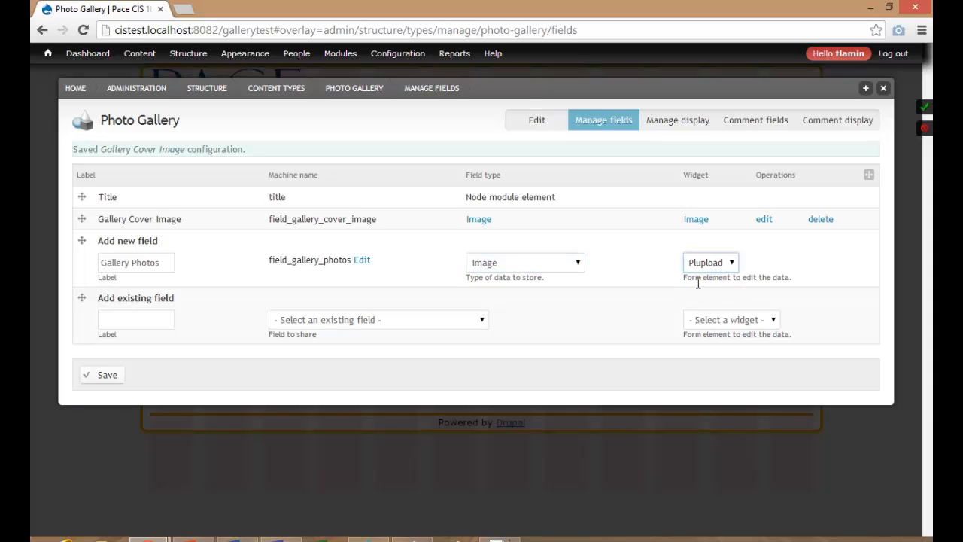
{"action": "left_click", "coordinate": [106, 376]}
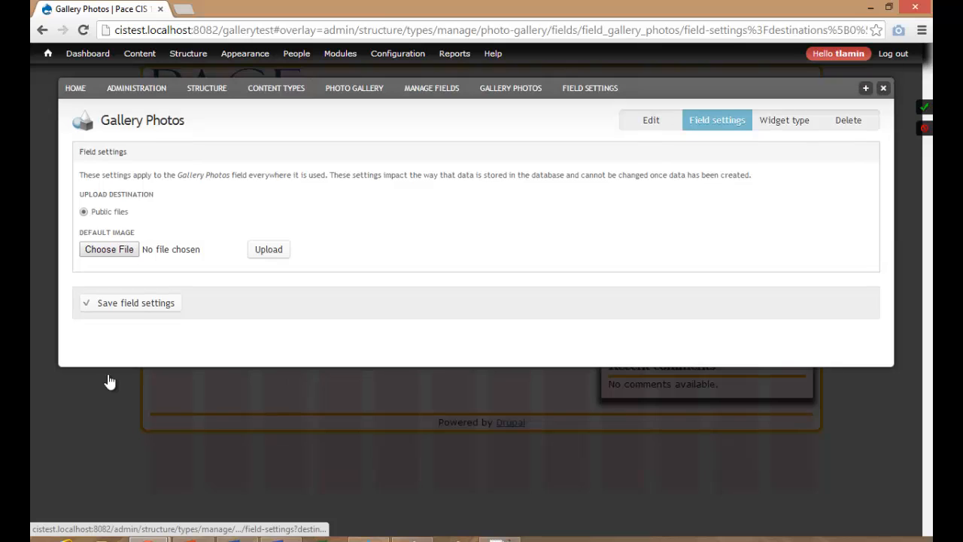
Save storage settings, mark Gallery Photos required, and add help text 'You can upload as many images as you want'.
{"action": "left_click", "coordinate": [133, 303]}
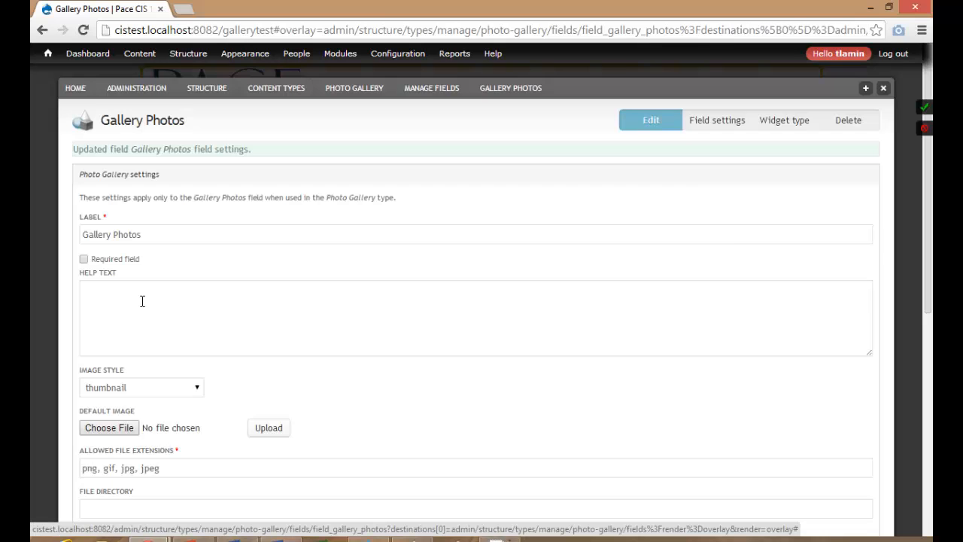
{"action": "left_click", "coordinate": [160, 310]}
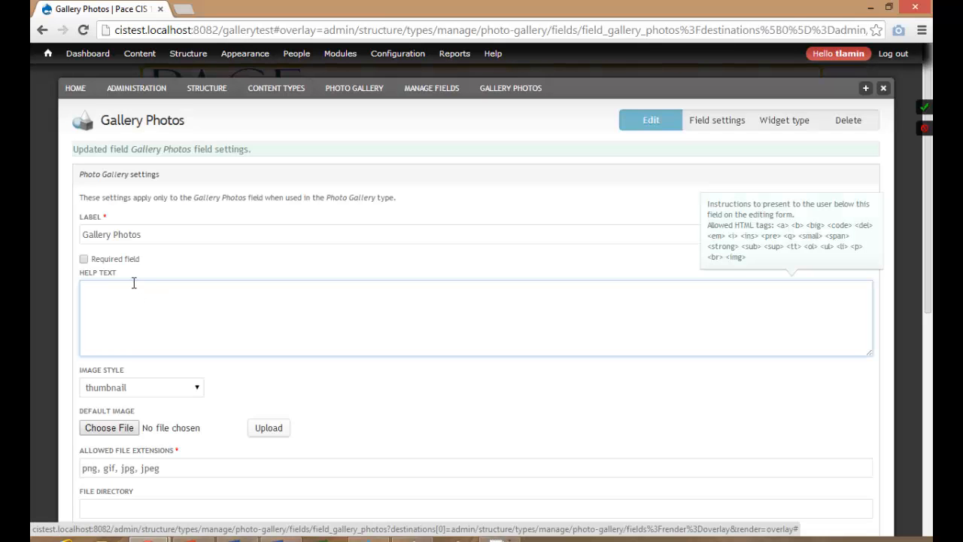
{"action": "left_click", "coordinate": [121, 261]}
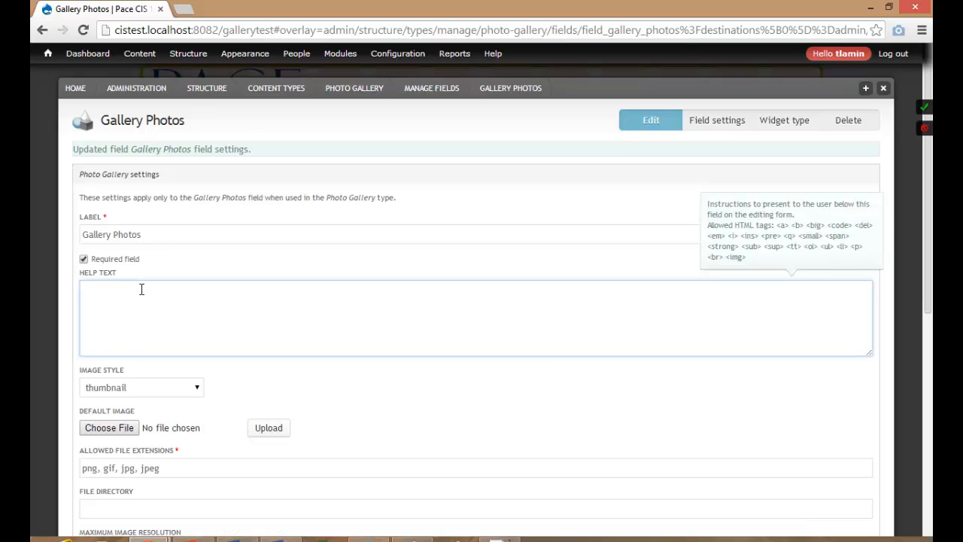
{"action": "type", "text": "You can upload as many images as you"}
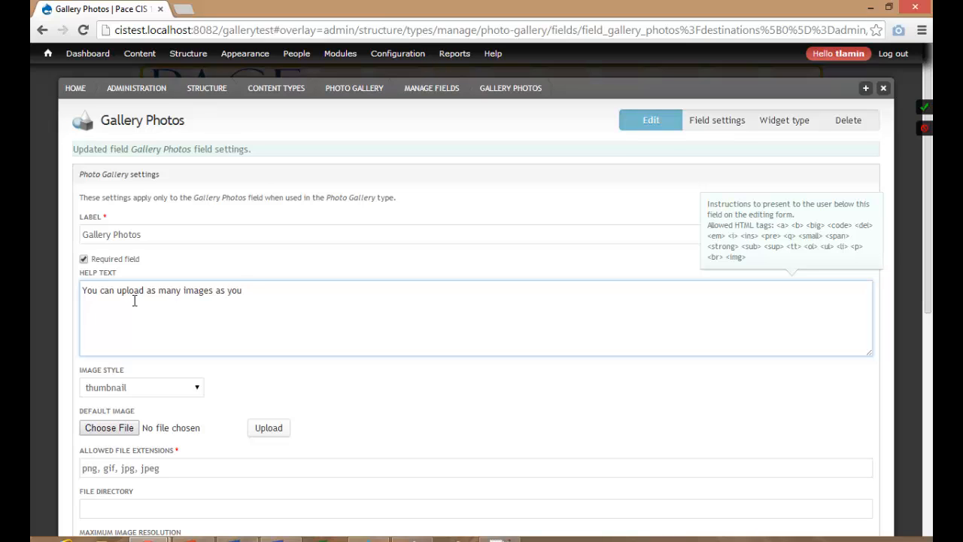
{"action": "type", "text": " want"}
Use the photogallerythumbs image style and a 1024 × 780 maximum resolution.
{"action": "scroll", "coordinate": [134, 300], "scroll_direction": "down", "scroll_amount": 2}
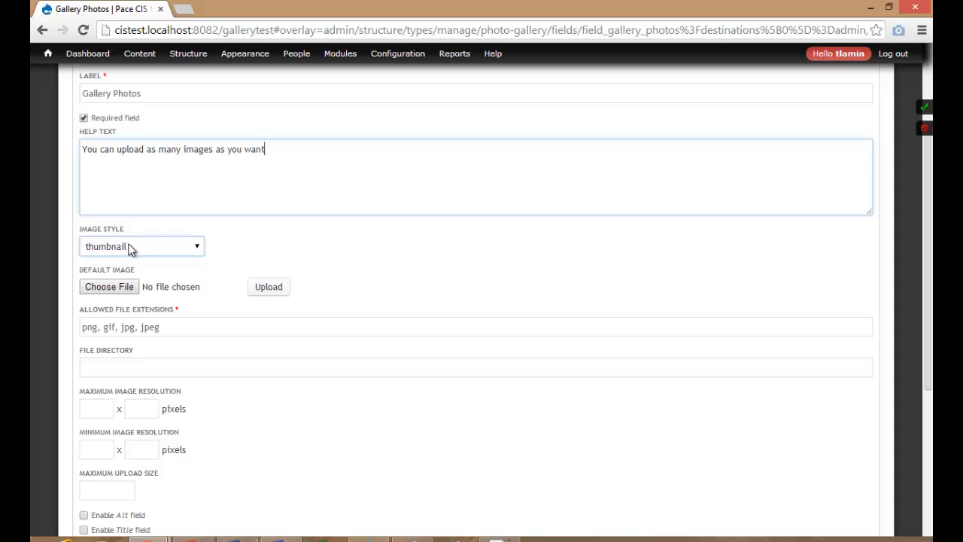
{"action": "left_click", "coordinate": [129, 249]}
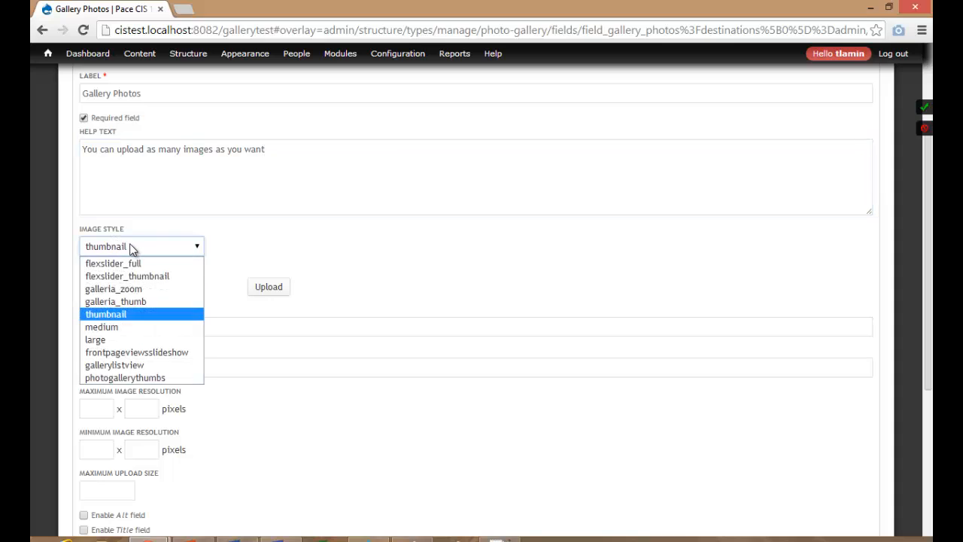
{"action": "left_click", "coordinate": [125, 377]}
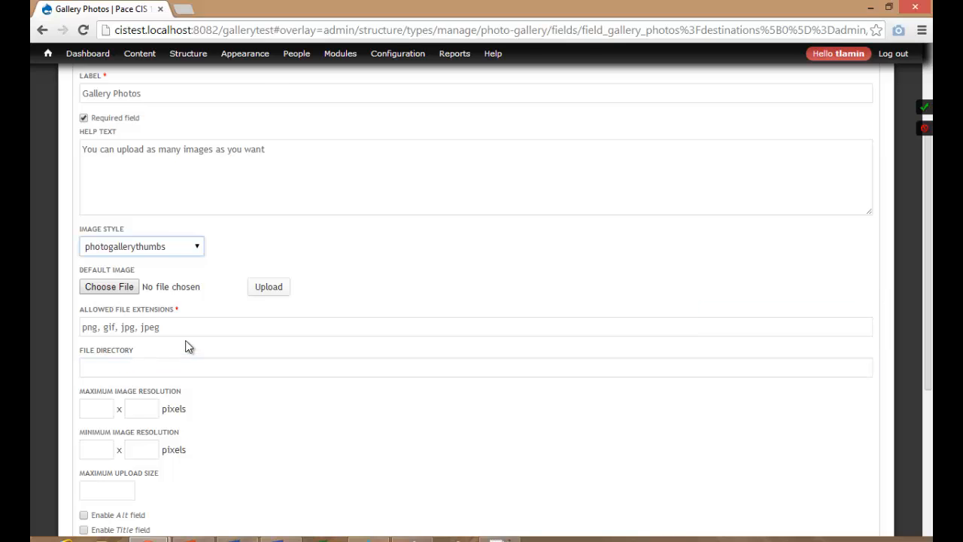
{"action": "scroll", "coordinate": [188, 347], "scroll_direction": "down", "scroll_amount": 3}
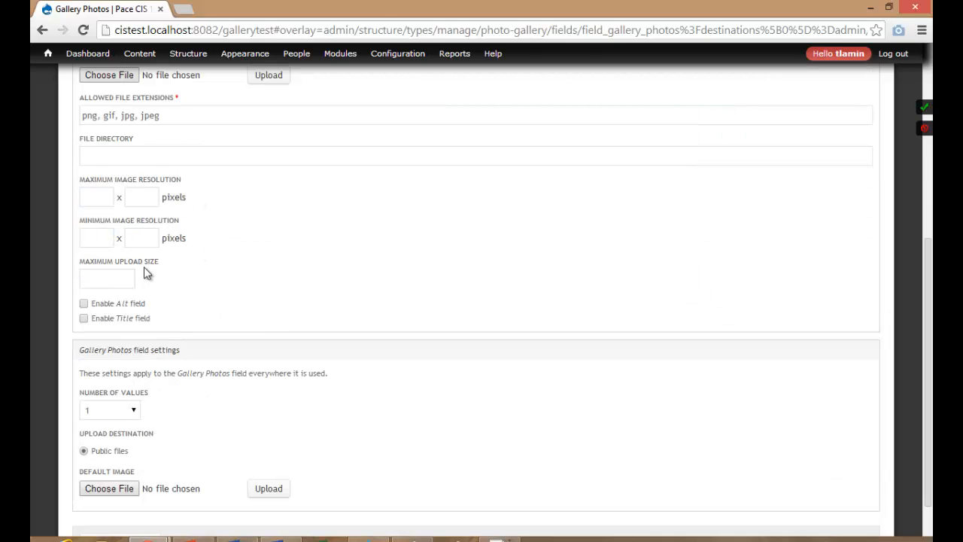
{"action": "left_click", "coordinate": [142, 239]}
{"action": "left_click", "coordinate": [104, 232]}
{"action": "left_click", "coordinate": [146, 238]}
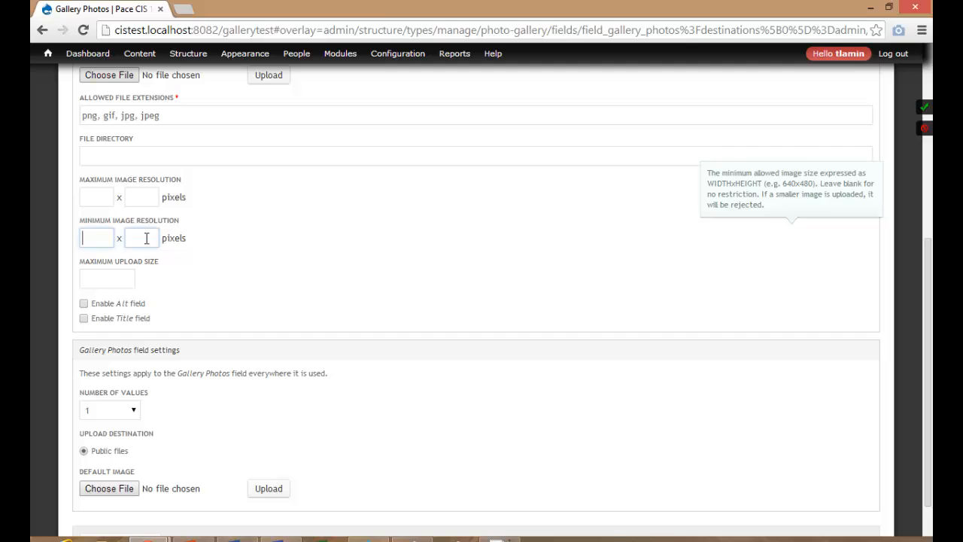
{"action": "left_click", "coordinate": [94, 196]}
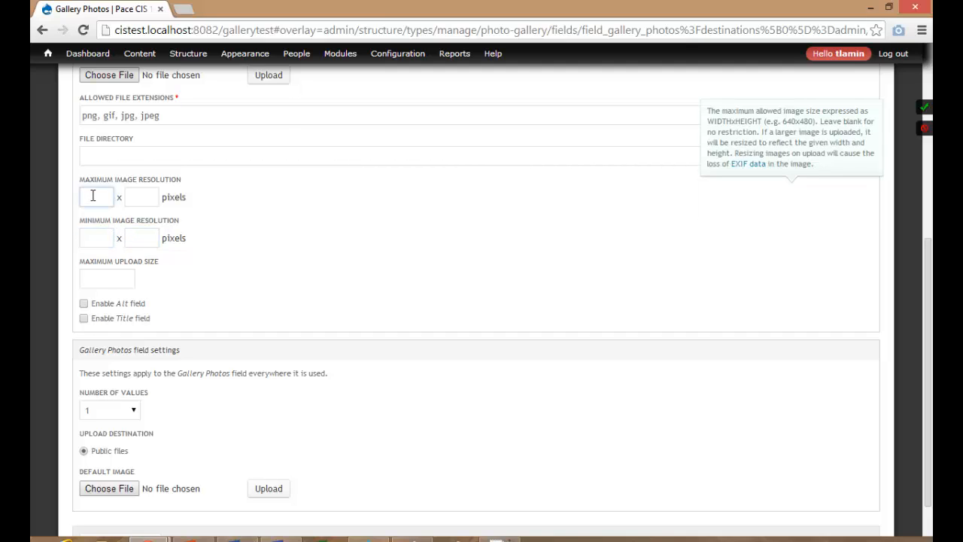
{"action": "type", "text": "1024"}
{"action": "key", "text": "Tab"}
{"action": "type", "text": "78"}
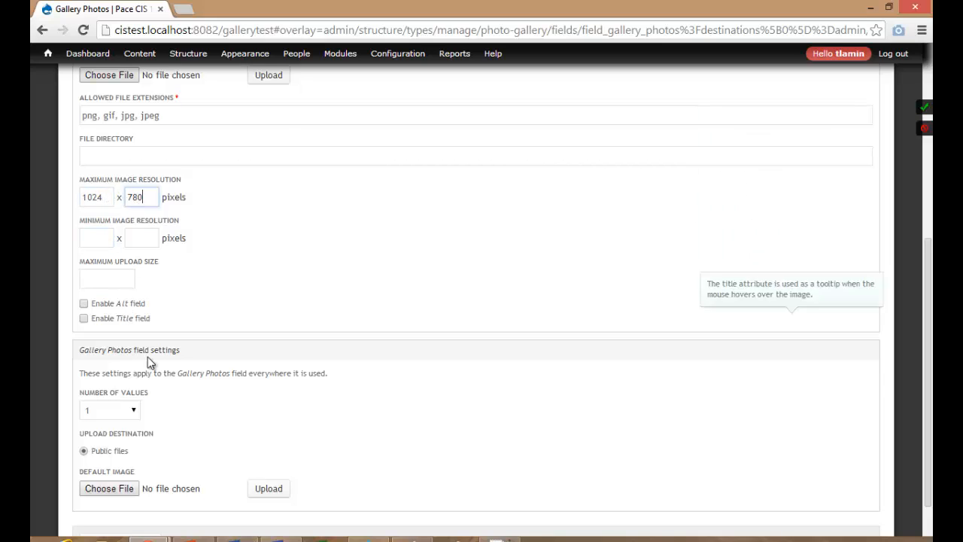
Allow unlimited photos with Alt and Title fields enabled, and save the settings.
{"action": "left_click", "coordinate": [133, 415]}
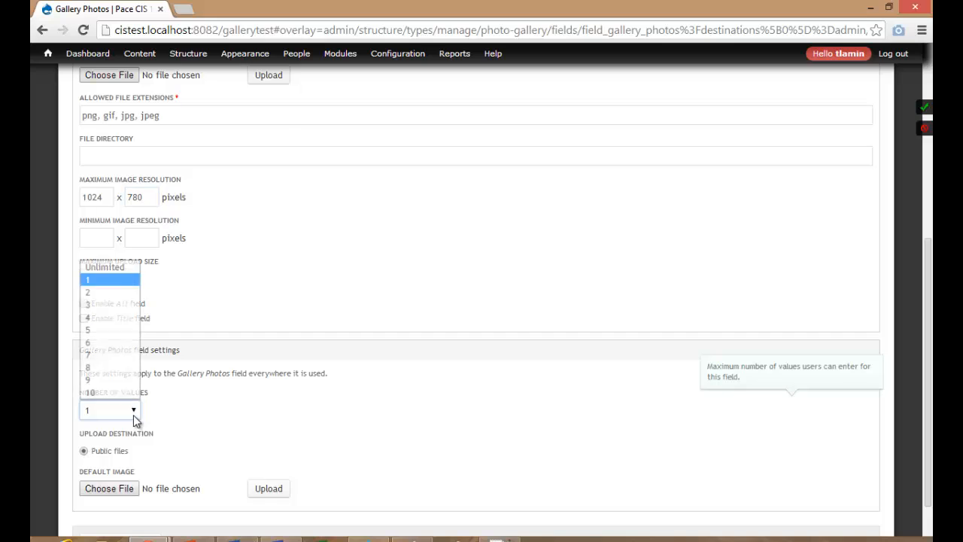
{"action": "left_click", "coordinate": [119, 269]}
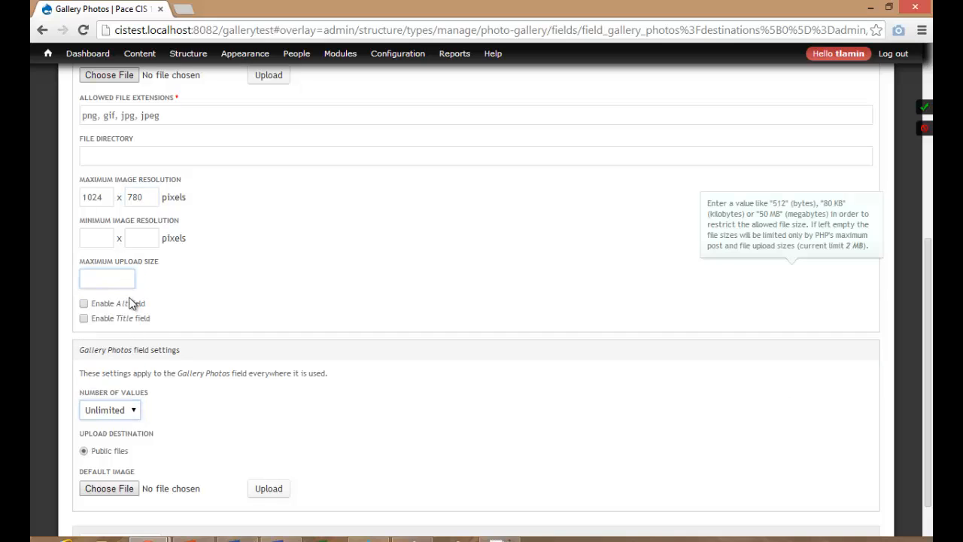
{"action": "left_click", "coordinate": [101, 305]}
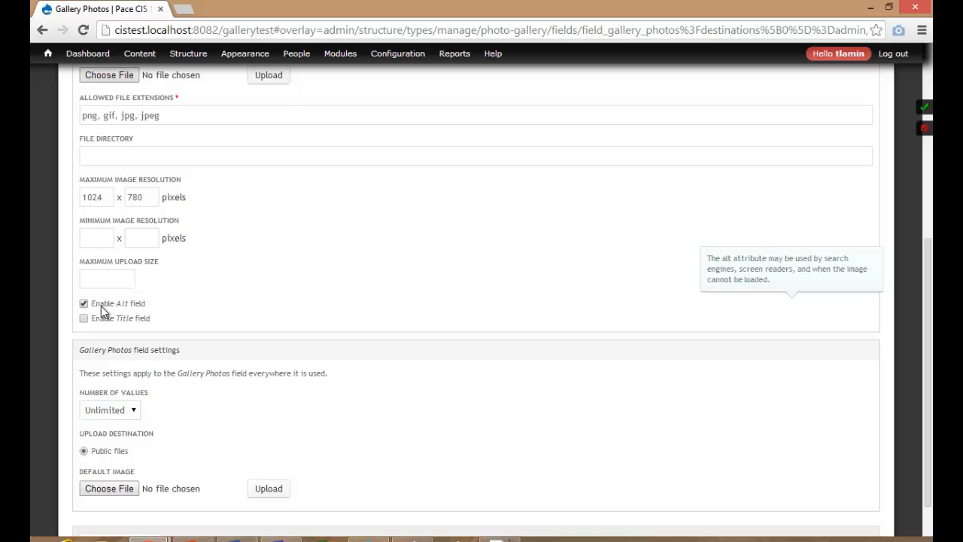
{"action": "left_click", "coordinate": [103, 319]}
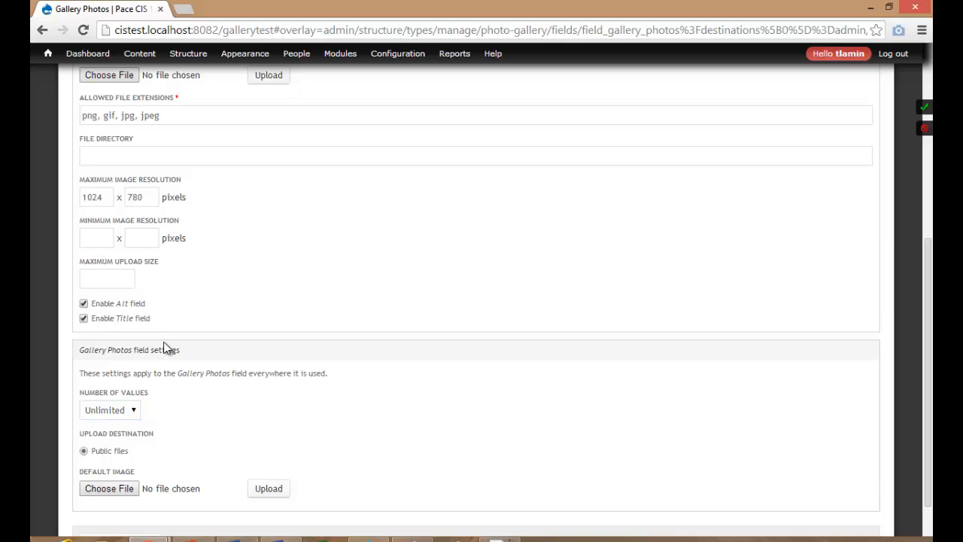
{"action": "scroll", "coordinate": [165, 347], "scroll_direction": "up", "scroll_amount": 5}
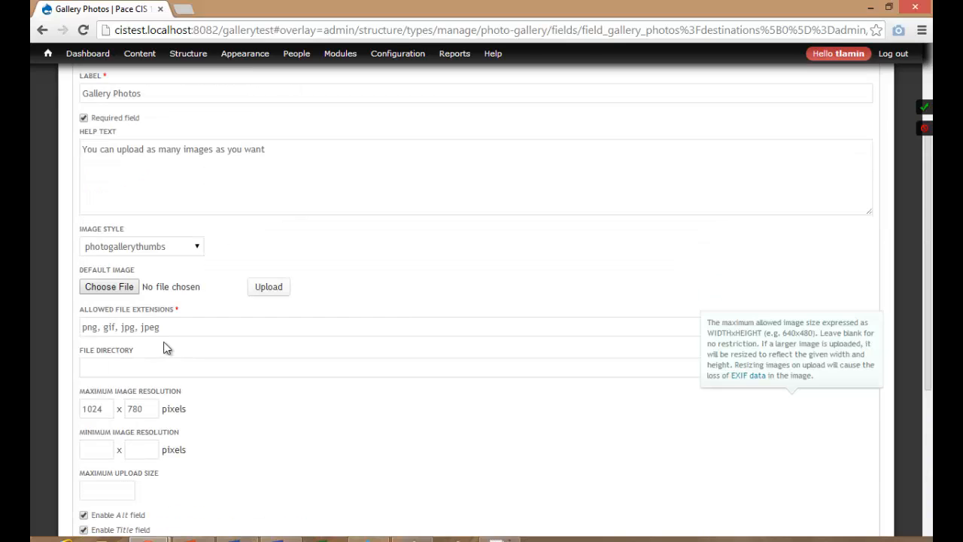
{"action": "scroll", "coordinate": [167, 348], "scroll_direction": "down", "scroll_amount": 6}
{"action": "left_click", "coordinate": [133, 490]}
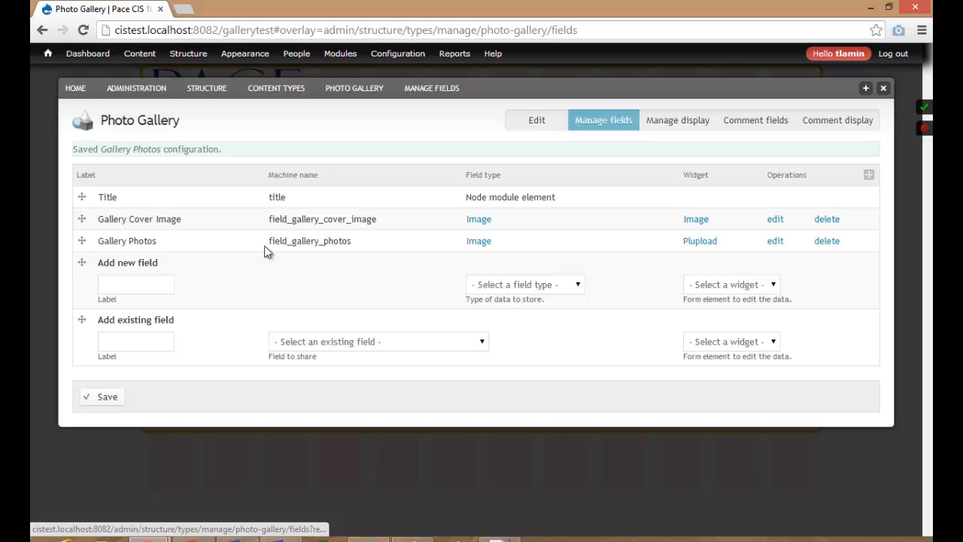
Create a 'Gallery Description' field of type Long text.
{"action": "left_click", "coordinate": [144, 278]}
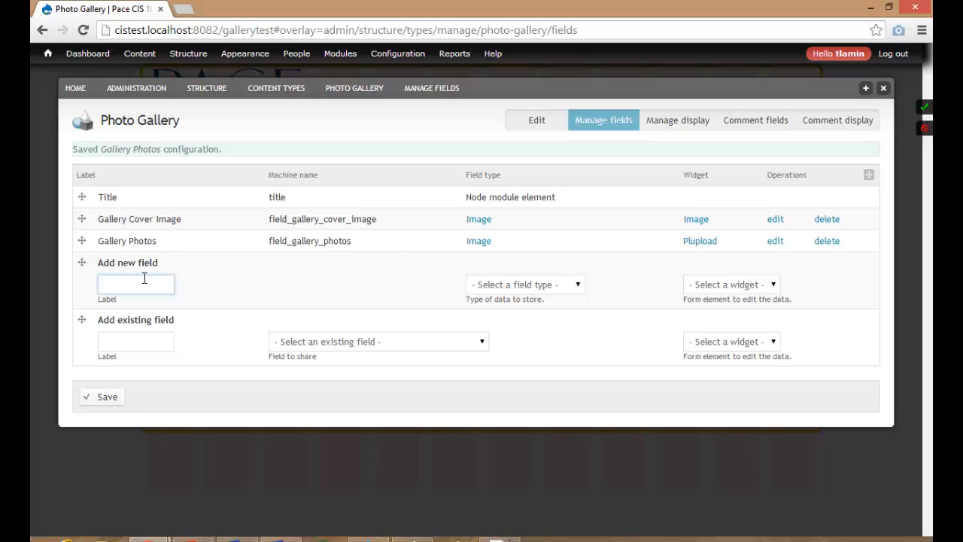
{"action": "type", "text": "Desc"}
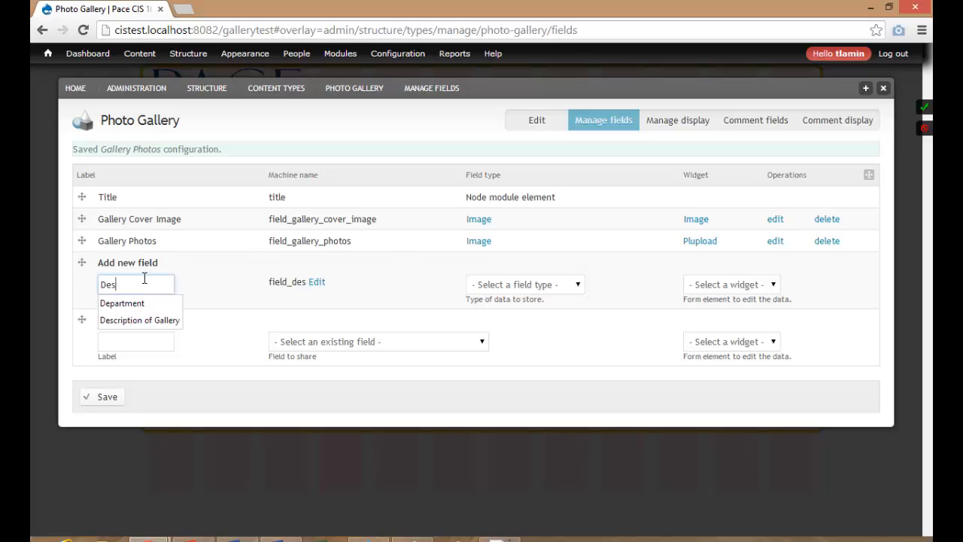
{"action": "key", "text": "BackSpace"}
{"action": "key", "text": "BackSpace"}
{"action": "key", "text": "BackSpace"}
{"action": "key", "text": "BackSpace"}
{"action": "type", "text": "G"}
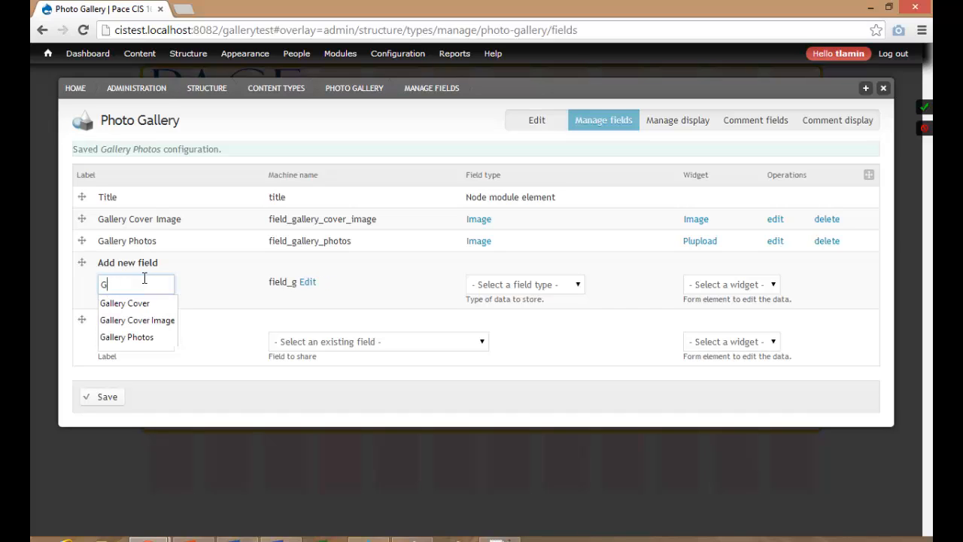
{"action": "type", "text": "allery Description"}
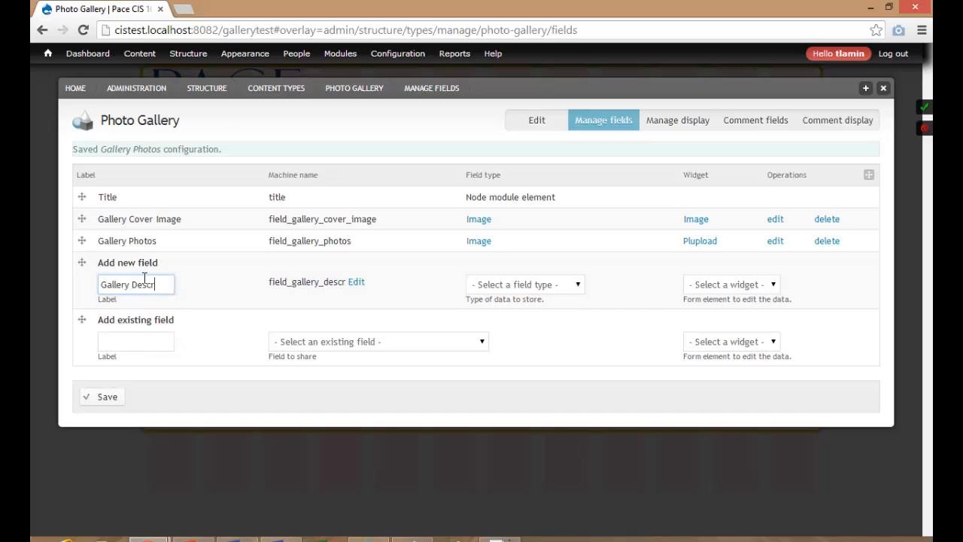
{"action": "left_click", "coordinate": [485, 286]}
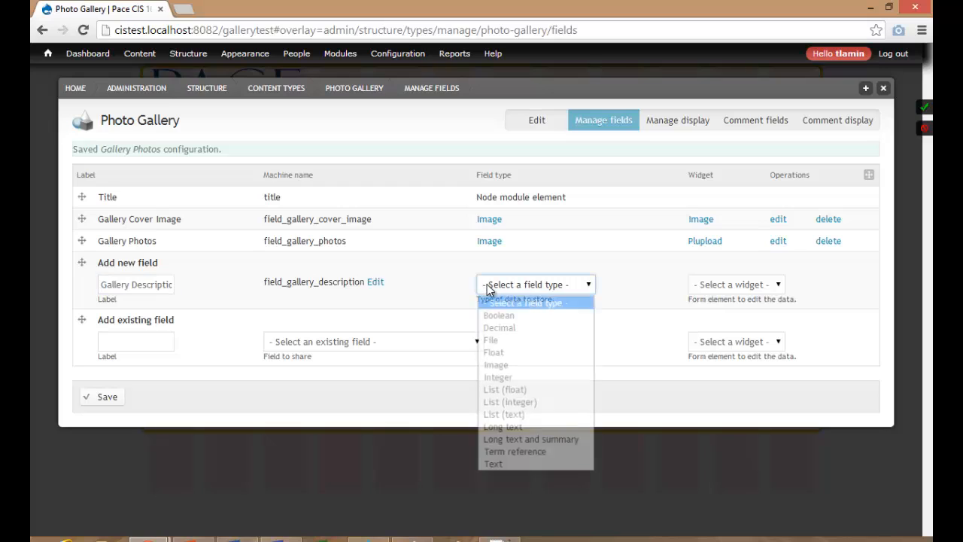
{"action": "left_click", "coordinate": [503, 427]}
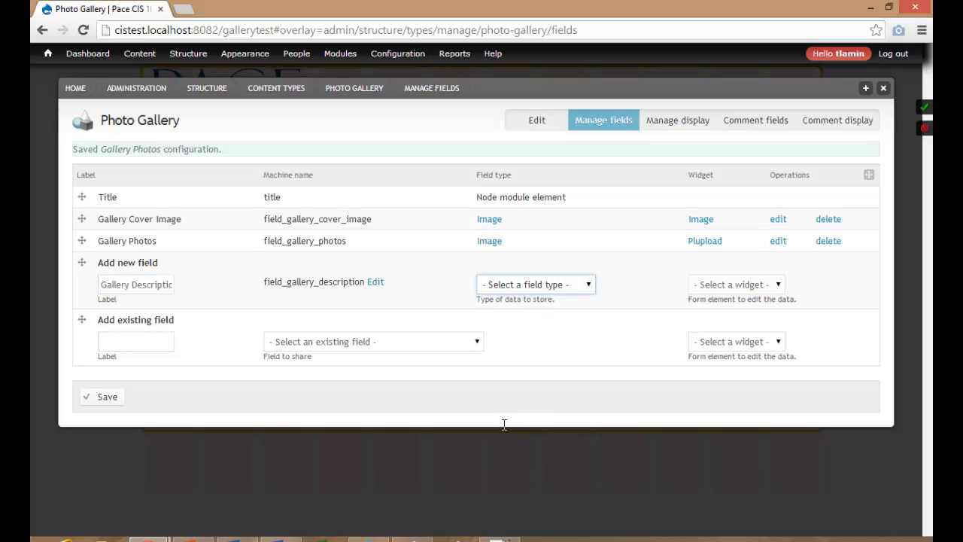
{"action": "left_click", "coordinate": [101, 396]}
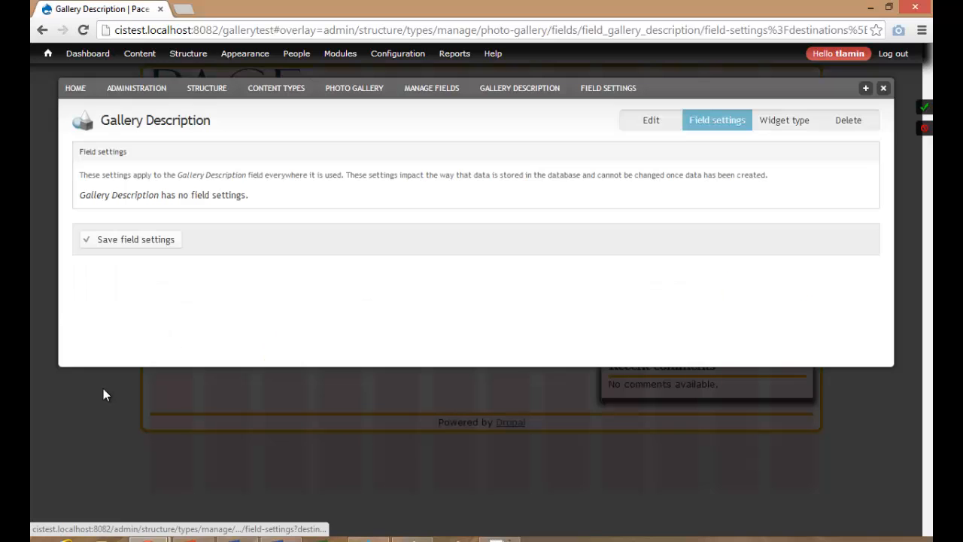
Save the description's storage settings and switch its text processing to Filtered text.
{"action": "left_click", "coordinate": [147, 245]}
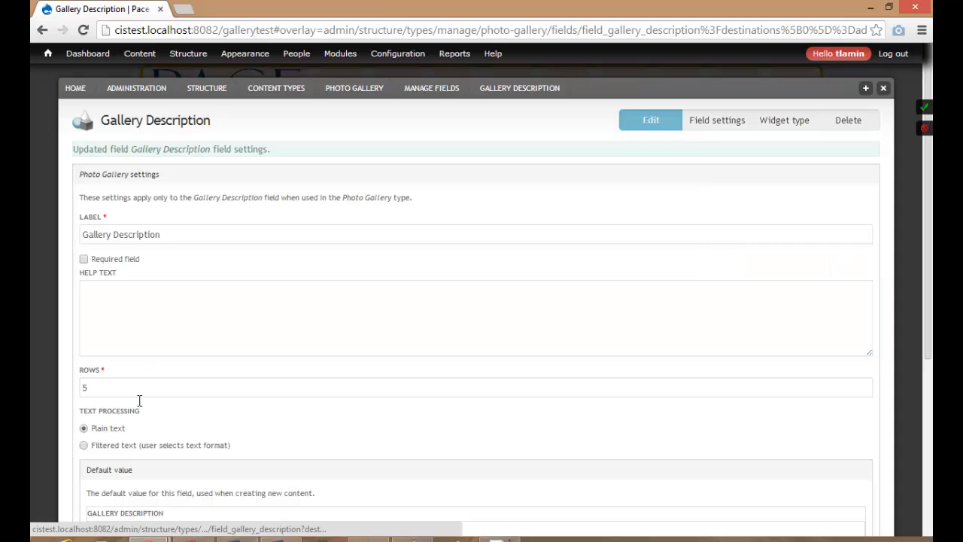
{"action": "left_click", "coordinate": [124, 447]}
{"action": "left_click", "coordinate": [153, 344]}
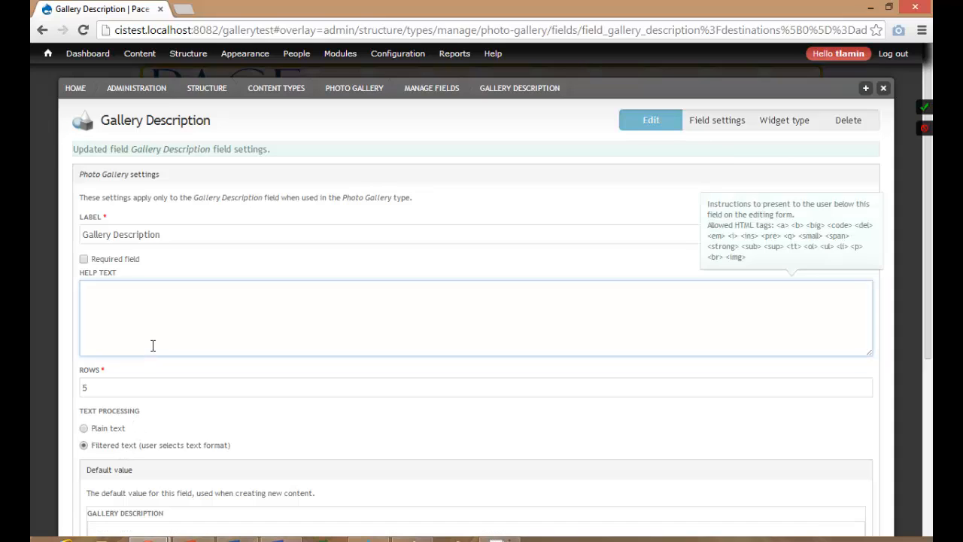
{"action": "scroll", "coordinate": [151, 346], "scroll_direction": "down", "scroll_amount": 4}
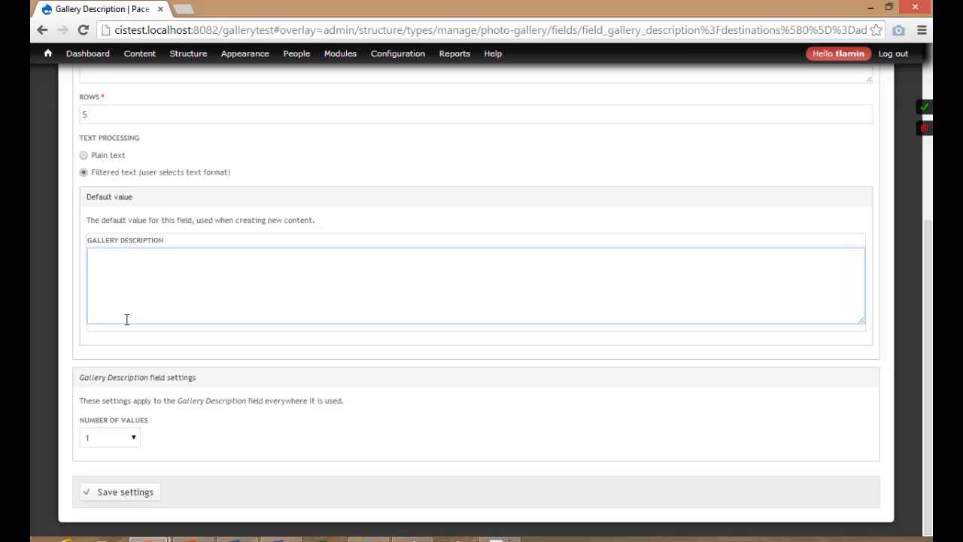
{"action": "scroll", "coordinate": [126, 320], "scroll_direction": "up", "scroll_amount": 4}
Enter help text 'Please write a short description for this photo gallery' and save.
{"action": "type", "text": "E"}
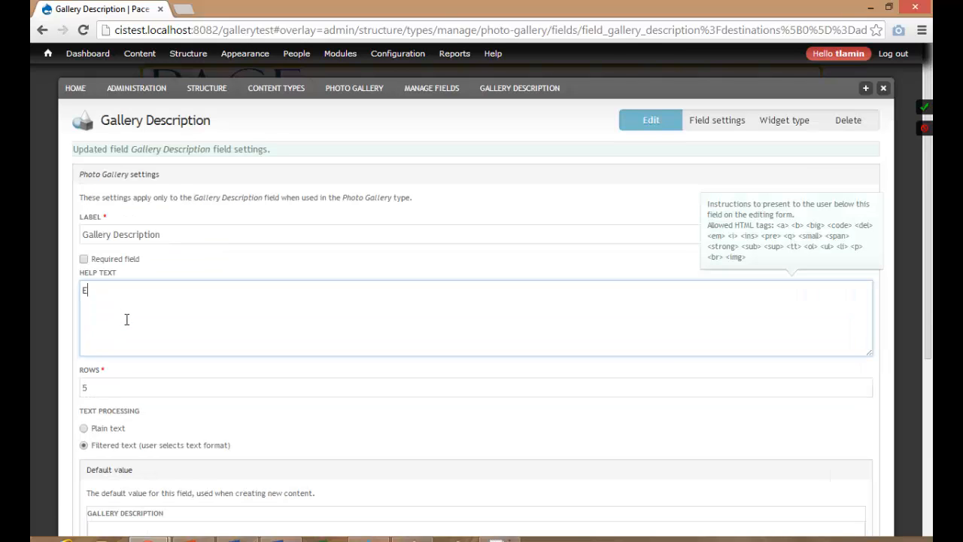
{"action": "type", "text": "nt"}
{"action": "key", "text": "BackSpace"}
{"action": "key", "text": "BackSpace"}
{"action": "key", "text": "BackSpace"}
{"action": "type", "text": "ipt"}
{"action": "key", "text": "BackSpace"}
{"action": "key", "text": "BackSpace"}
{"action": "key", "text": "BackSpace"}
{"action": "key", "text": "BackSpace"}
{"action": "key", "text": "BackSpace"}
{"action": "type", "text": "Please write a short description for th"}
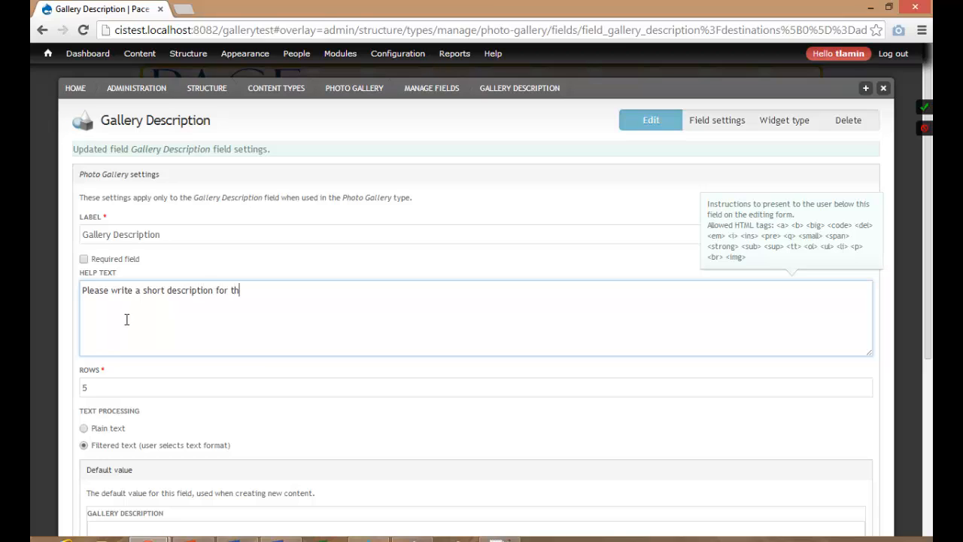
{"action": "type", "text": "is photo gallery"}
{"action": "scroll", "coordinate": [162, 334], "scroll_direction": "down", "scroll_amount": 4}
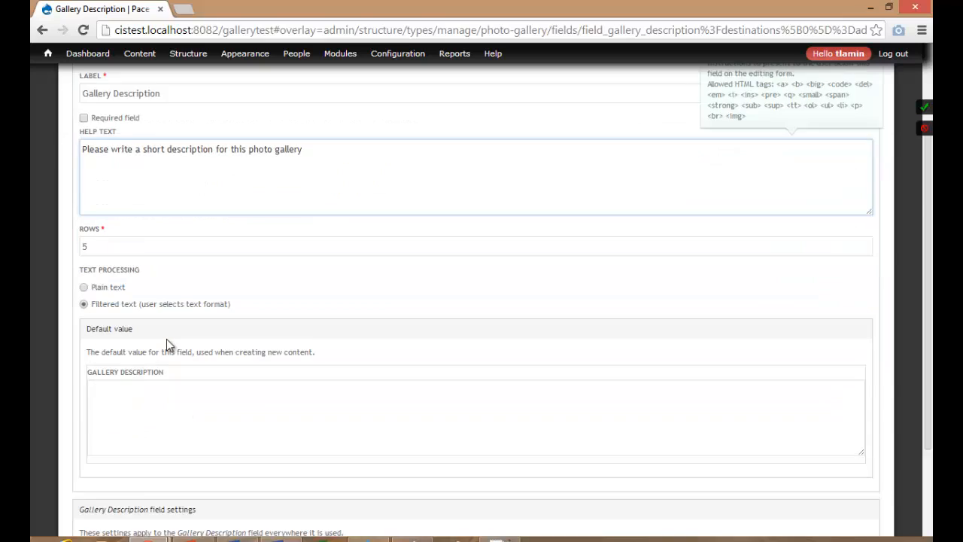
{"action": "left_click", "coordinate": [126, 493]}
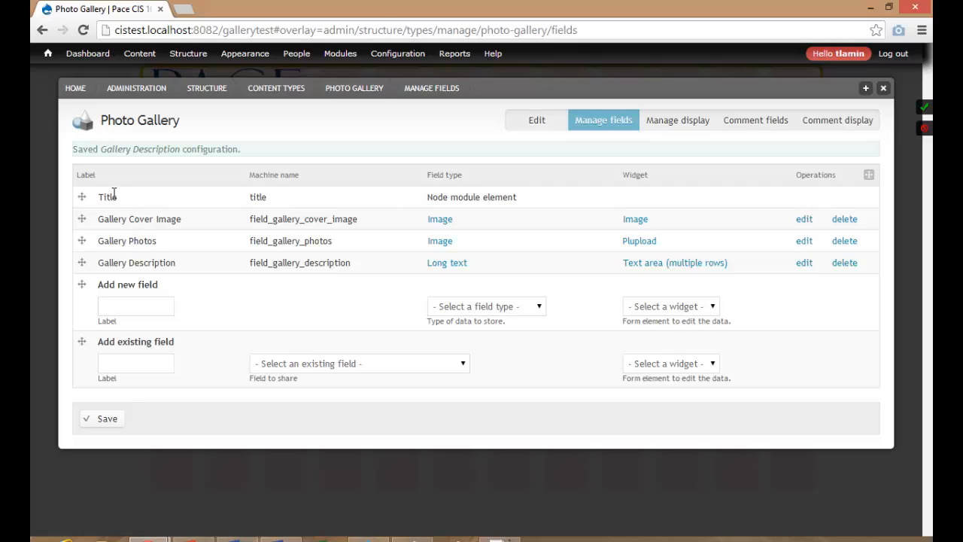
Label the new field 'Albums/Tags'.
{"action": "left_click", "coordinate": [144, 305]}
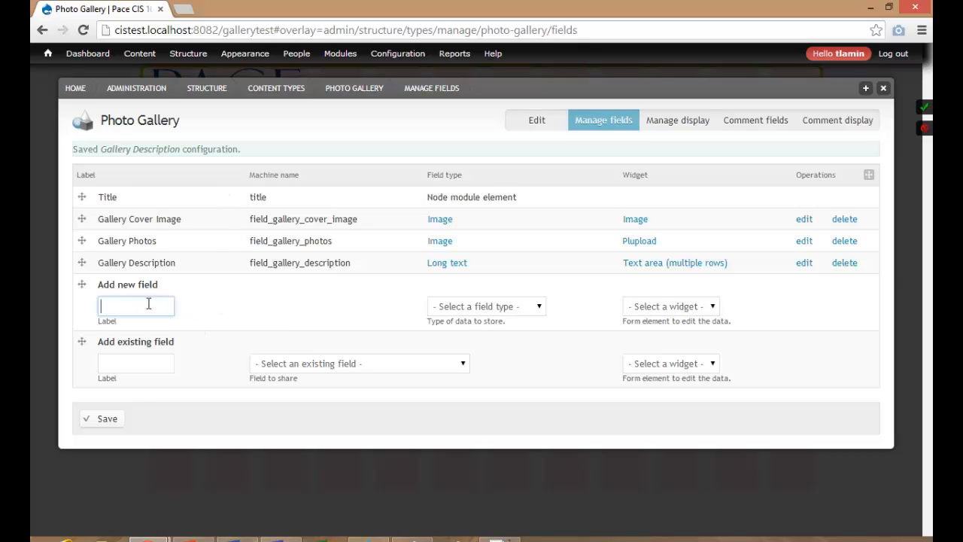
{"action": "left_click", "coordinate": [148, 303]}
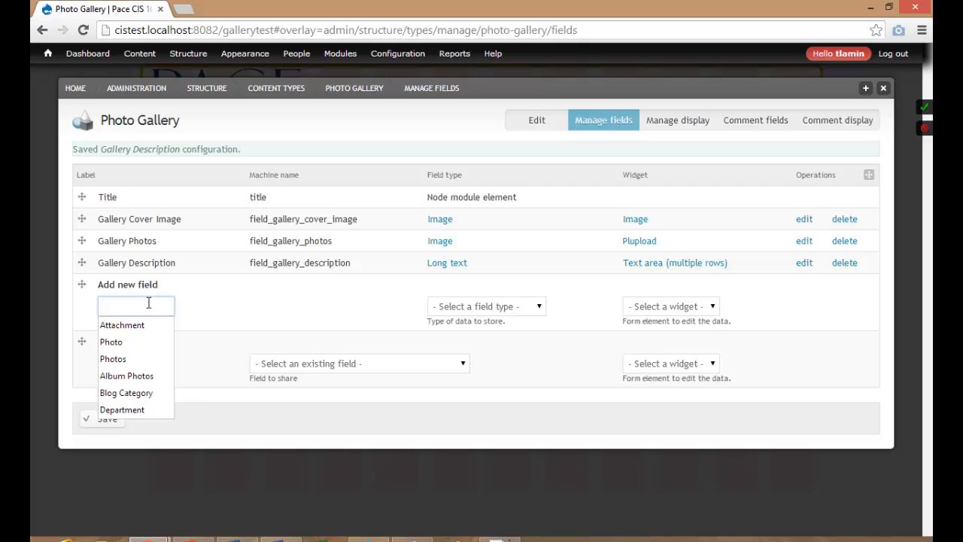
{"action": "type", "text": "Album"}
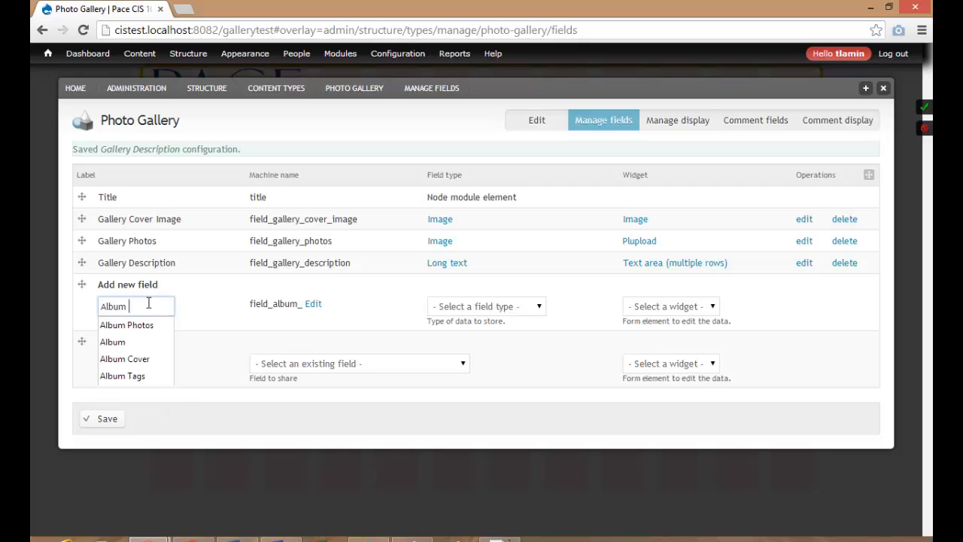
{"action": "key", "text": "BackSpace"}
{"action": "type", "text": "s"}
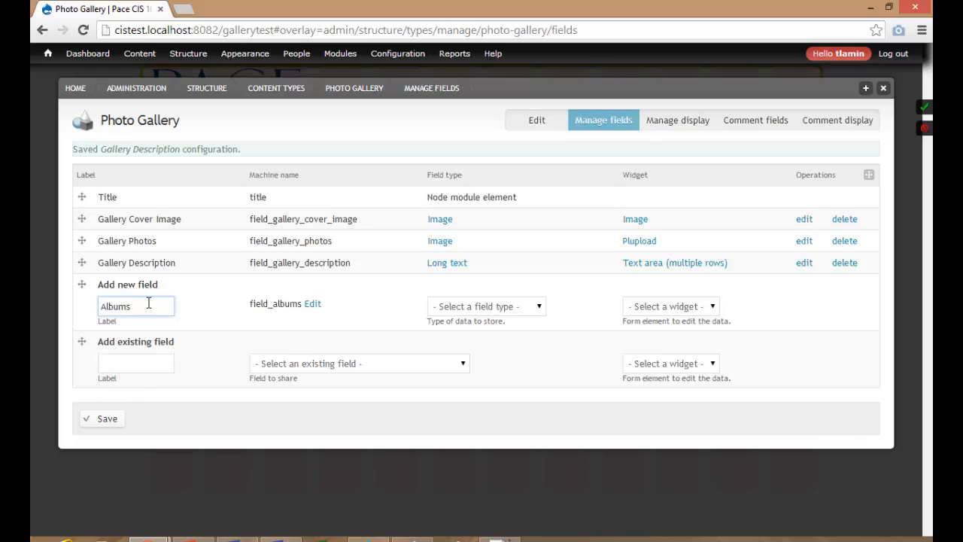
{"action": "type", "text": " o"}
{"action": "key", "text": "BackSpace"}
{"action": "type", "text": "or Tags"}
{"action": "left_click", "coordinate": [146, 306]}
{"action": "key", "text": "BackSpace"}
{"action": "key", "text": "BackSpace"}
{"action": "key", "text": "BackSpace"}
{"action": "key", "text": "BackSpace"}
{"action": "type", "text": "/Tags"}
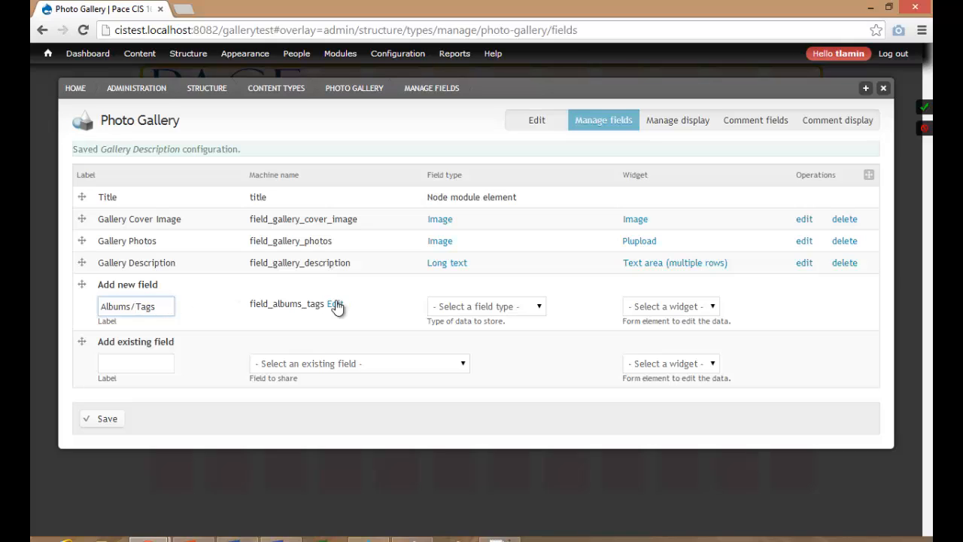
Make Albums/Tags a Term reference field and save it.
{"action": "left_click", "coordinate": [444, 307]}
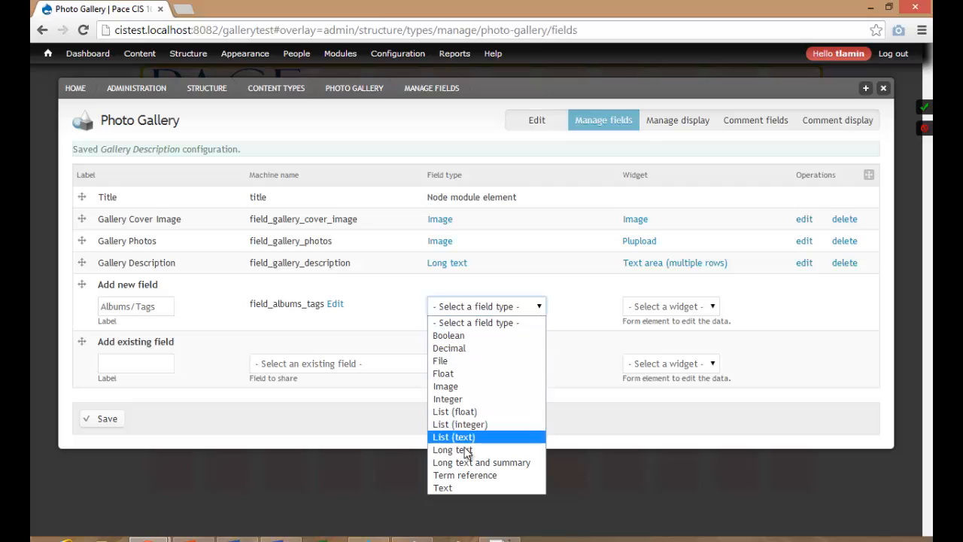
{"action": "left_click", "coordinate": [463, 475]}
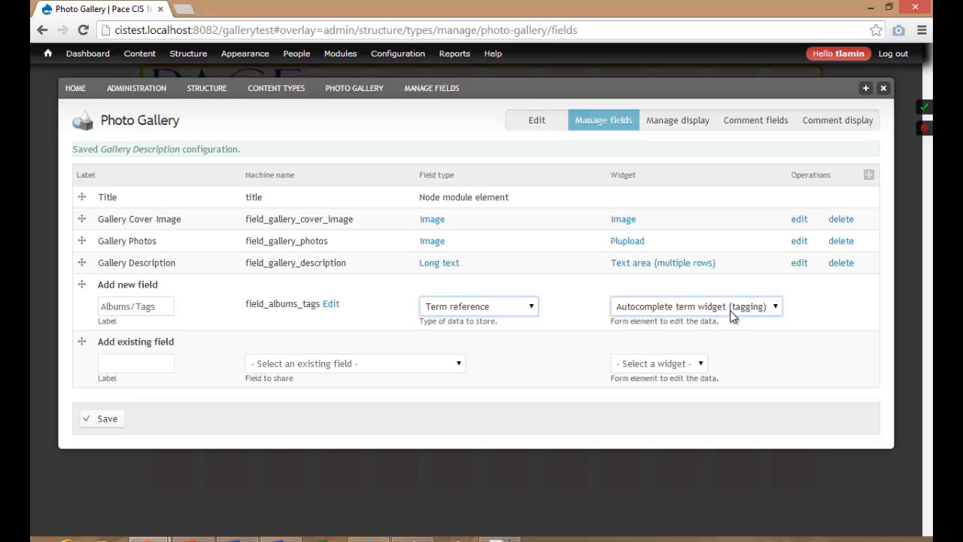
{"action": "left_click", "coordinate": [107, 419]}
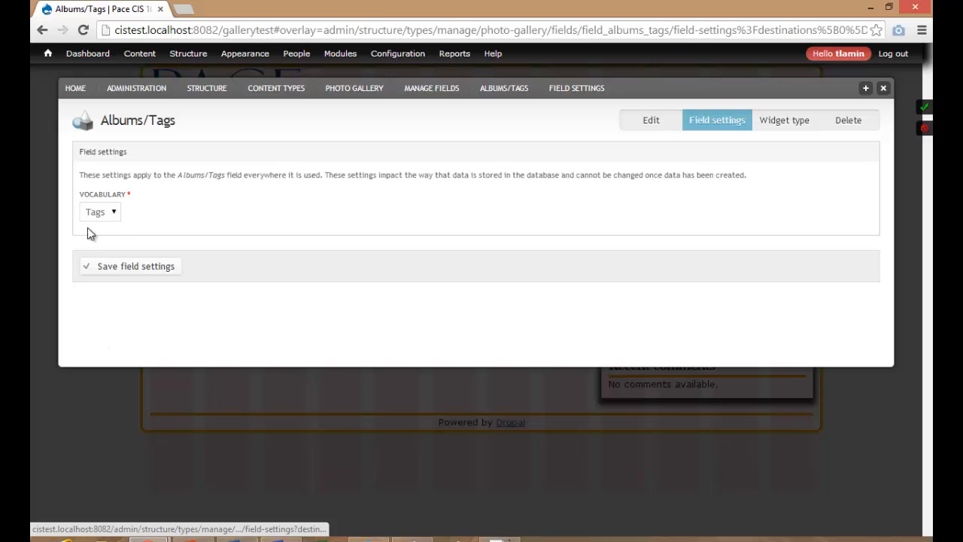
Keep the Tags vocabulary, set Number of values to Unlimited, and save the Albums/Tags settings.
{"action": "left_click", "coordinate": [111, 212]}
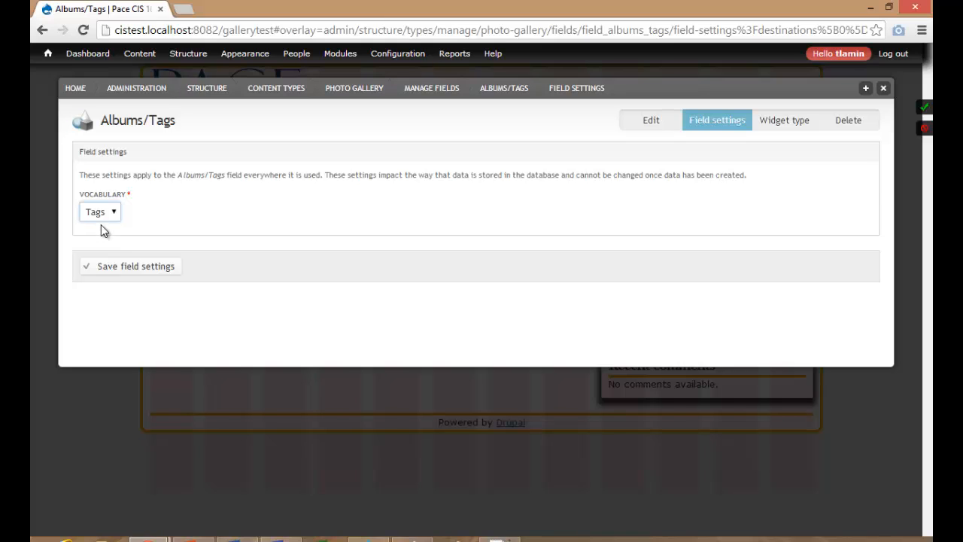
{"action": "left_click", "coordinate": [129, 268]}
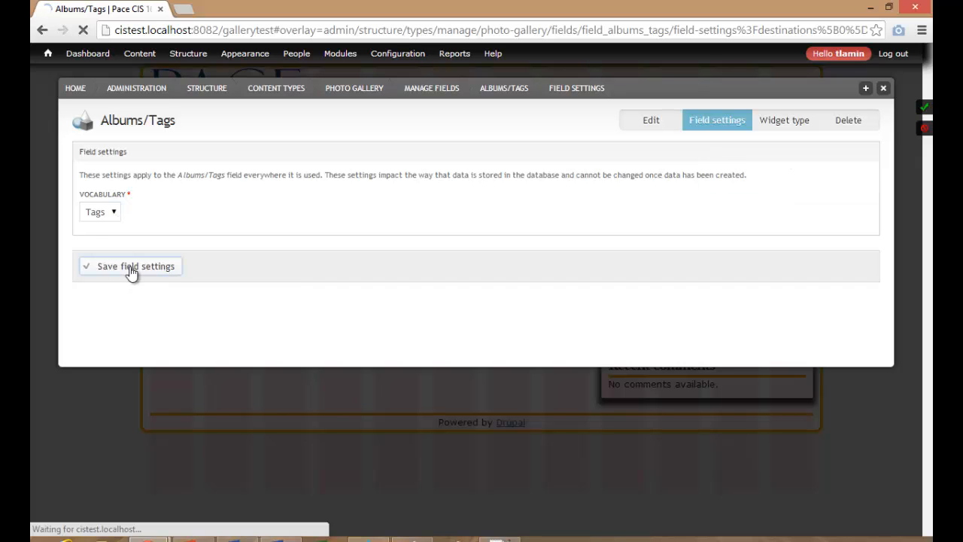
{"action": "scroll", "coordinate": [144, 305], "scroll_direction": "down", "scroll_amount": 2}
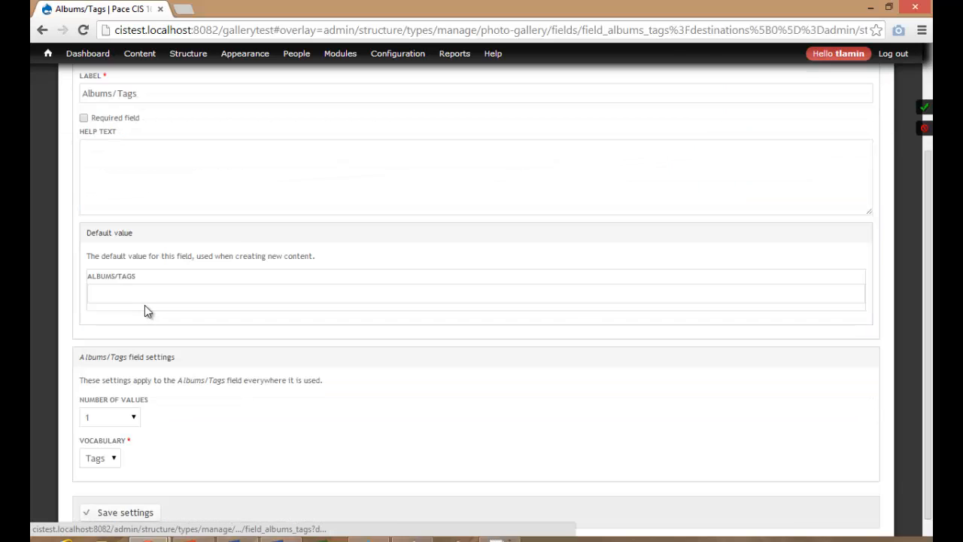
{"action": "scroll", "coordinate": [140, 248], "scroll_direction": "down", "scroll_amount": 1}
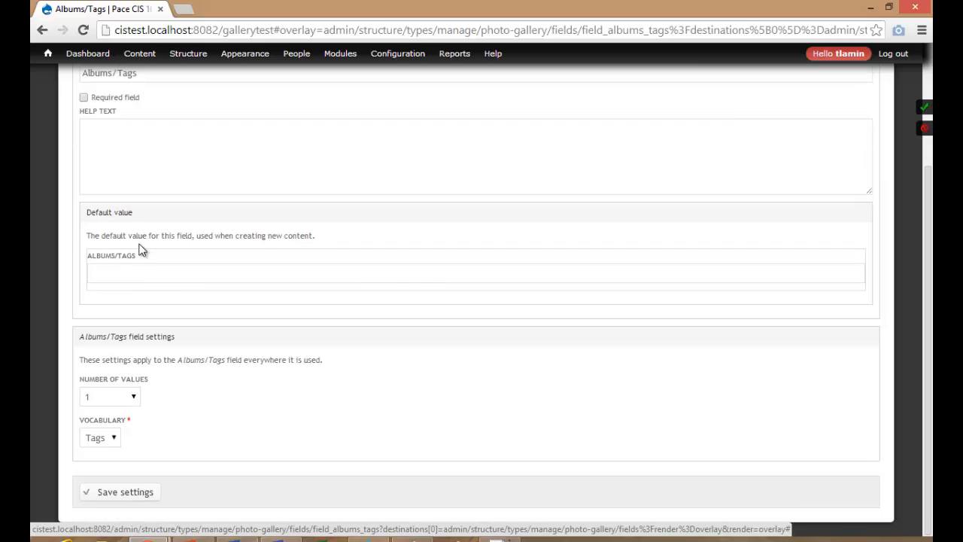
{"action": "left_click", "coordinate": [134, 399]}
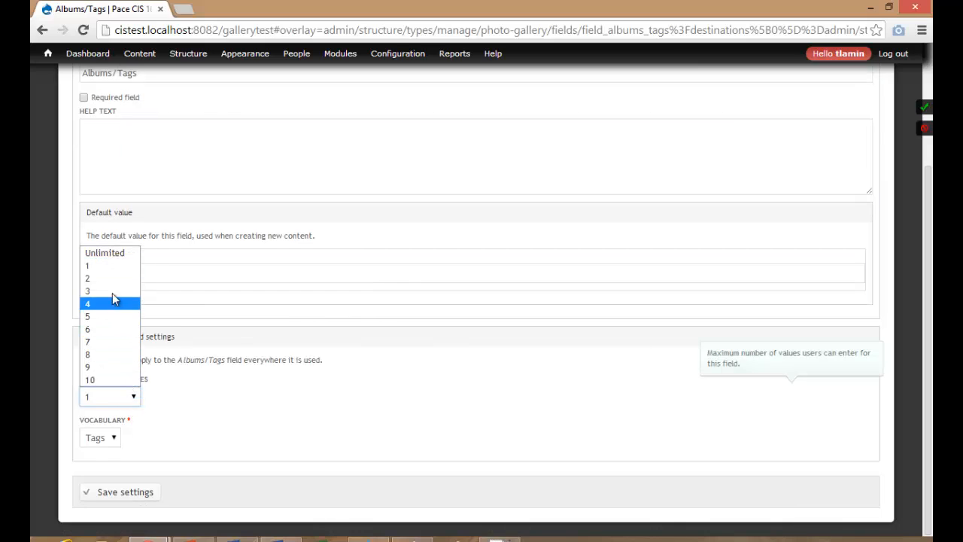
{"action": "left_click", "coordinate": [111, 253]}
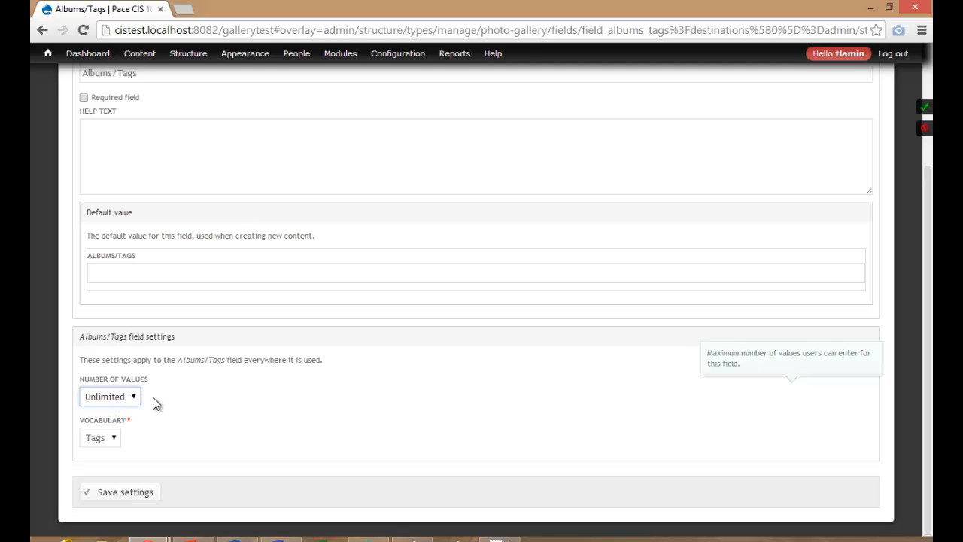
{"action": "left_click", "coordinate": [131, 491]}
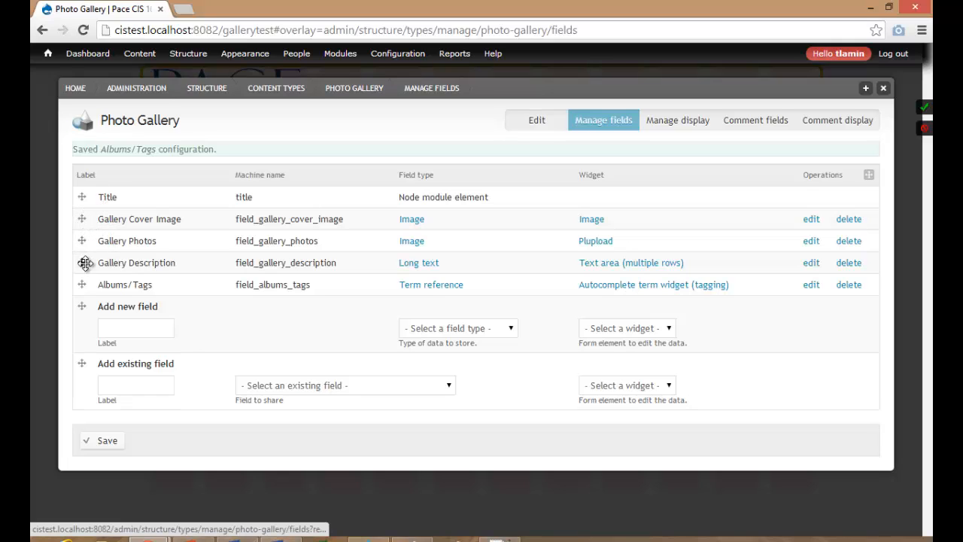
Save the Photo Gallery field list and return to the reloaded site home page.
{"action": "left_click", "coordinate": [103, 440]}
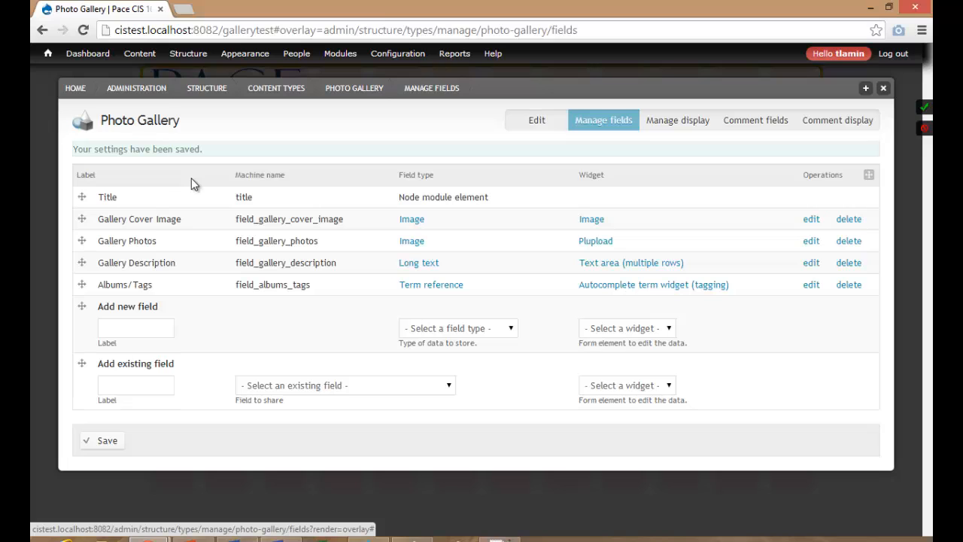
{"action": "left_click", "coordinate": [83, 93]}
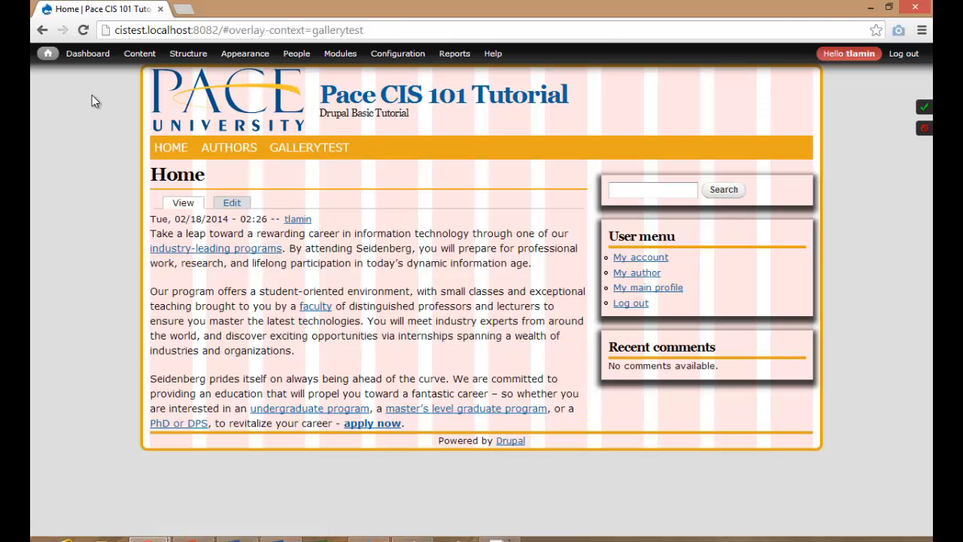
{"action": "left_click", "coordinate": [85, 33]}
Start a new Photo Gallery item from Content > Add content.
{"action": "mouse_move", "coordinate": [139, 60]}
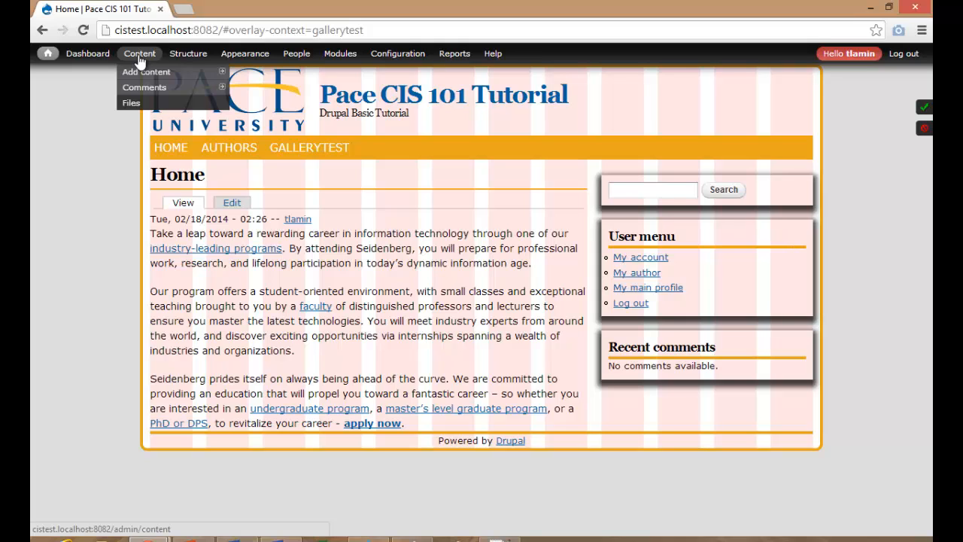
{"action": "left_click", "coordinate": [139, 61]}
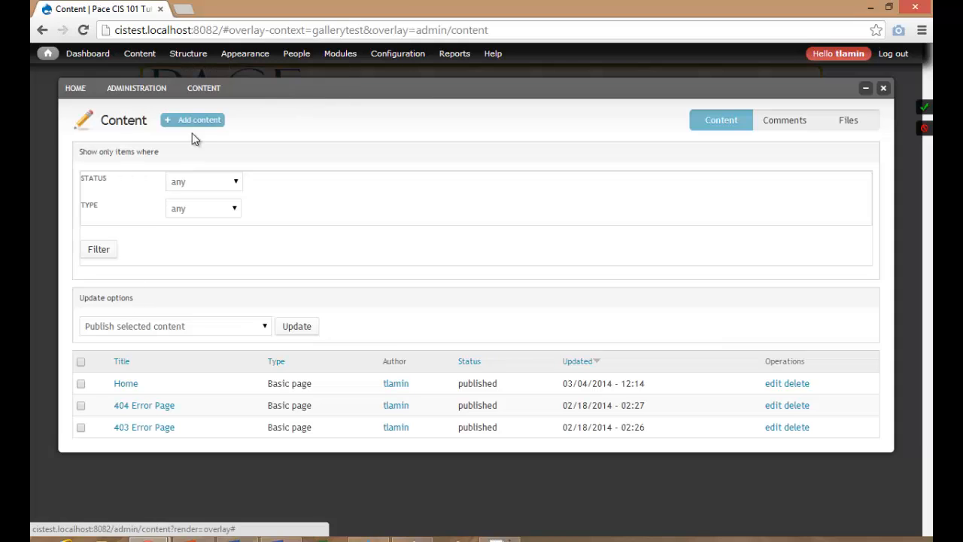
{"action": "left_click", "coordinate": [194, 121]}
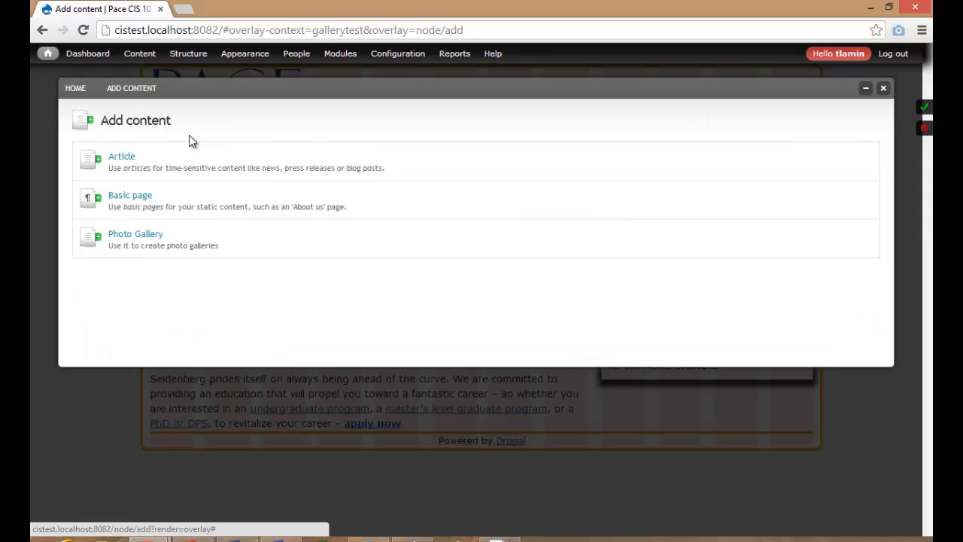
{"action": "left_click", "coordinate": [137, 239]}
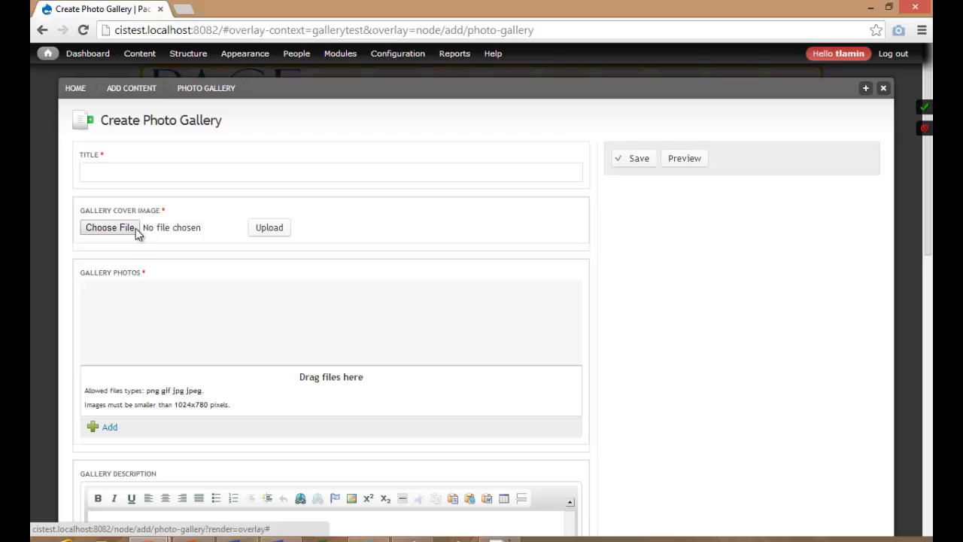
Enter 'My First Gallery' as the title and upload banner_enrollmentPLV8.jpg as the cover image.
{"action": "left_click", "coordinate": [125, 168]}
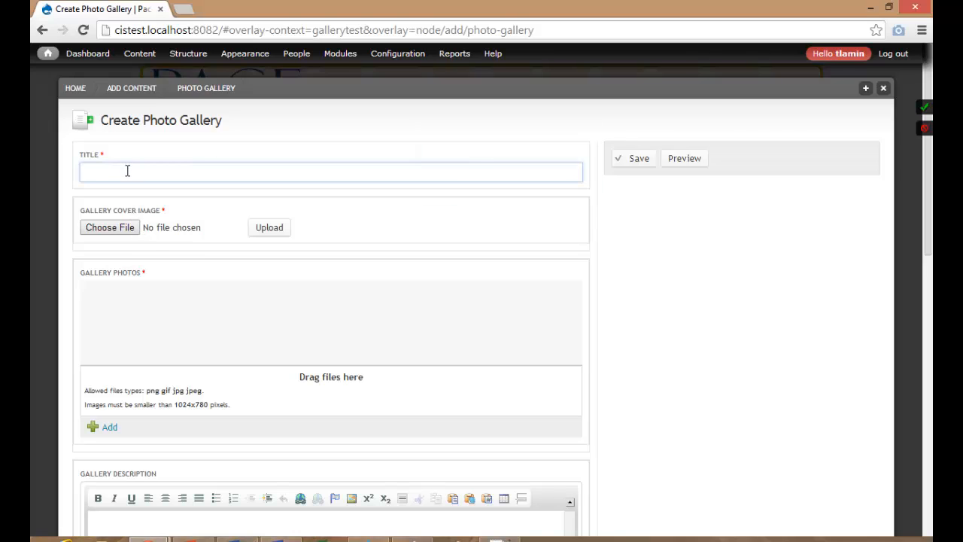
{"action": "type", "text": "My First Gallery"}
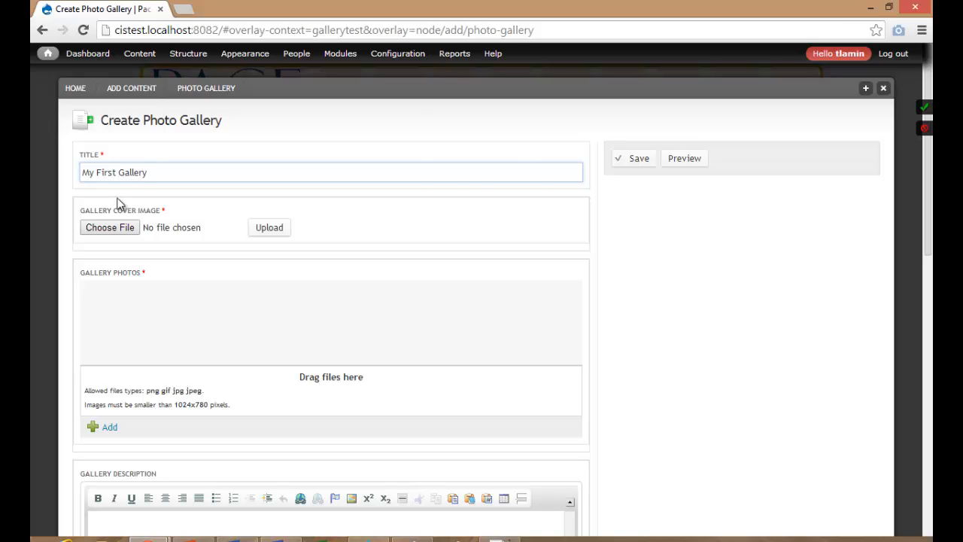
{"action": "left_click", "coordinate": [109, 228]}
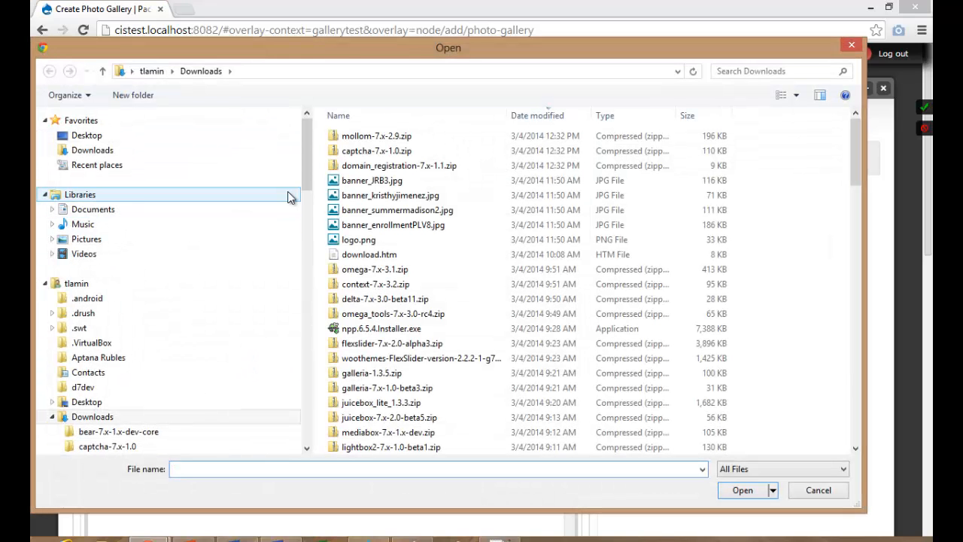
{"action": "left_click", "coordinate": [368, 225]}
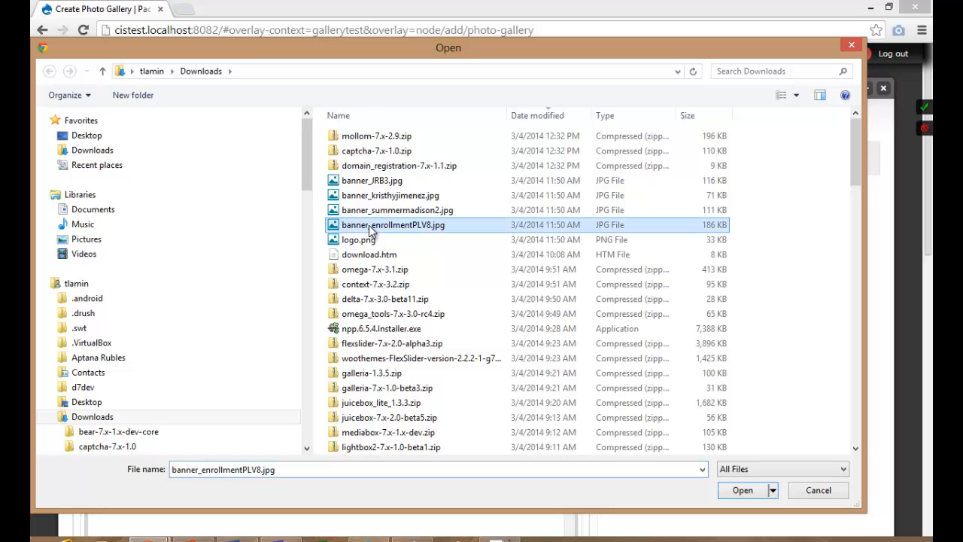
{"action": "left_click", "coordinate": [741, 489]}
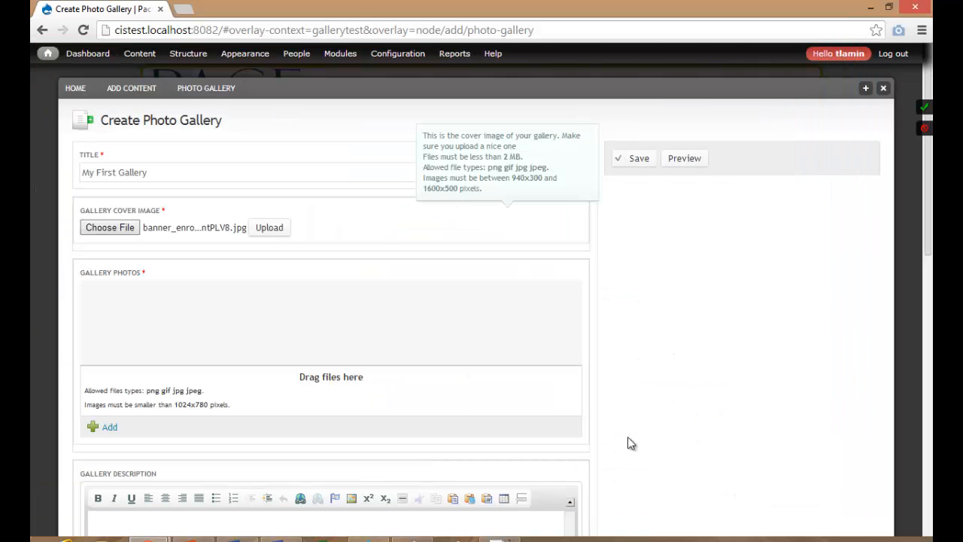
{"action": "left_click", "coordinate": [271, 229]}
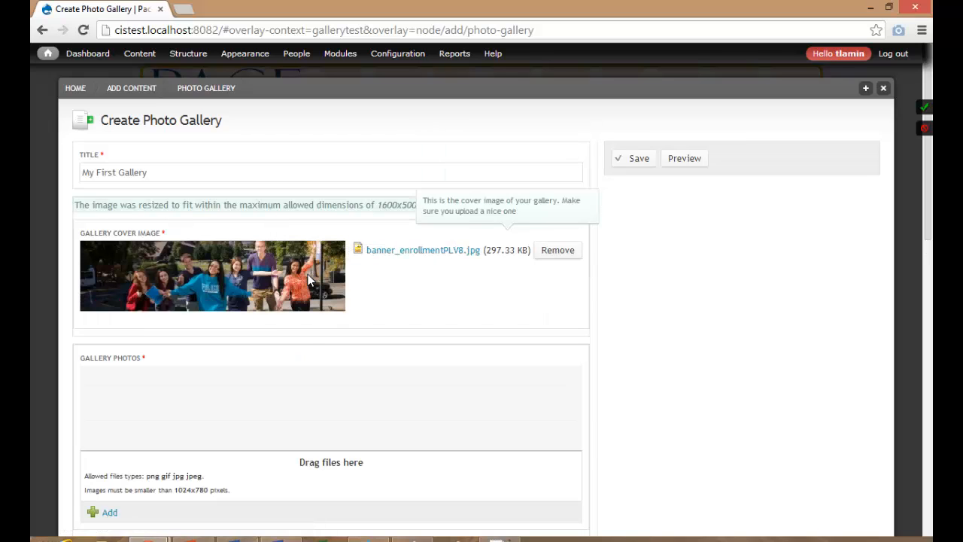
{"action": "scroll", "coordinate": [303, 334], "scroll_direction": "down", "scroll_amount": 3}
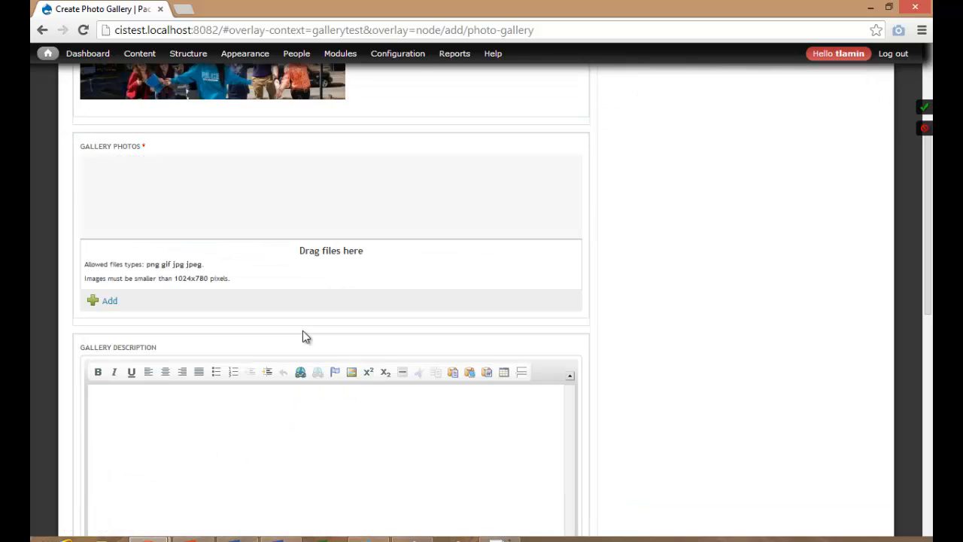
{"action": "scroll", "coordinate": [303, 336], "scroll_direction": "up", "scroll_amount": 1}
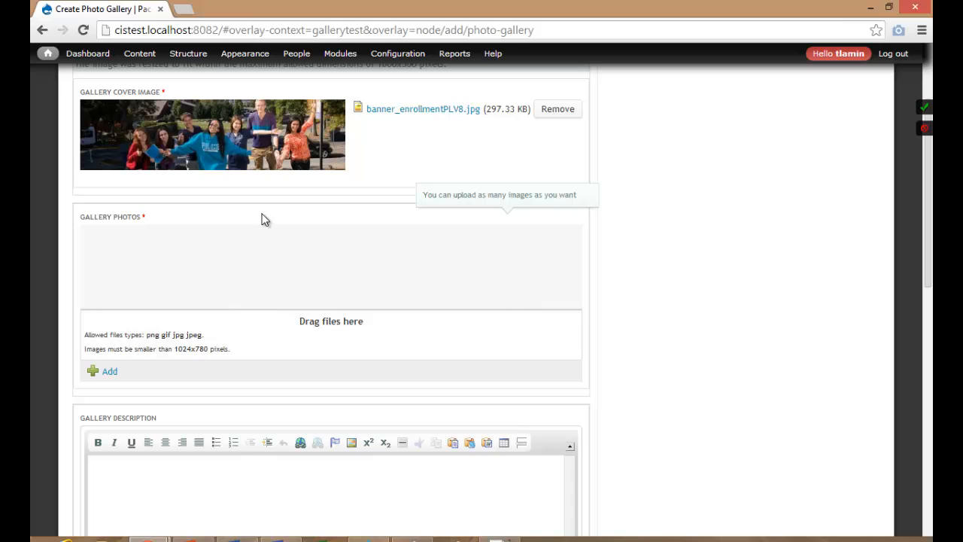
Select all nine pictures from the Pictures library and upload them to Gallery Photos.
{"action": "left_click", "coordinate": [110, 372]}
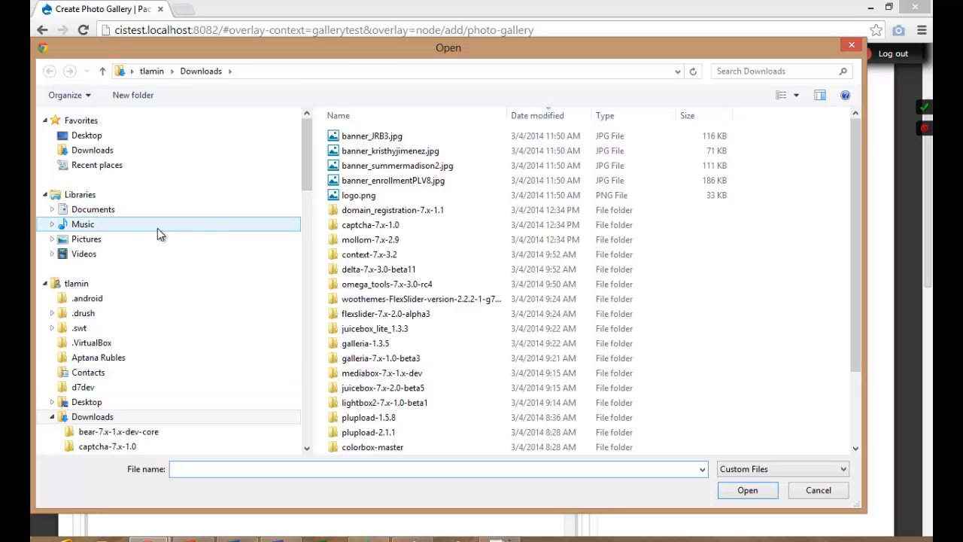
{"action": "left_click", "coordinate": [97, 241]}
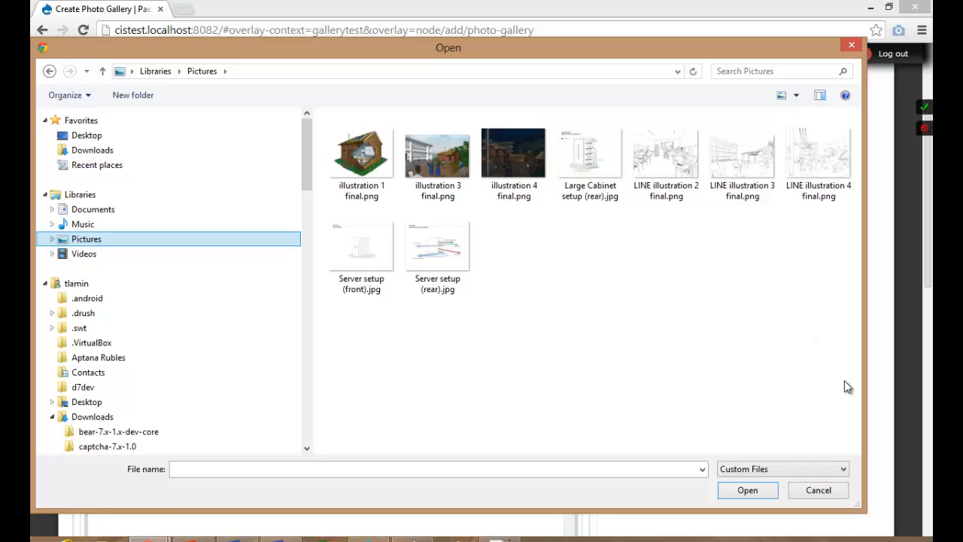
{"action": "left_click_drag", "start_coordinate": [846, 385], "coordinate": [354, 147]}
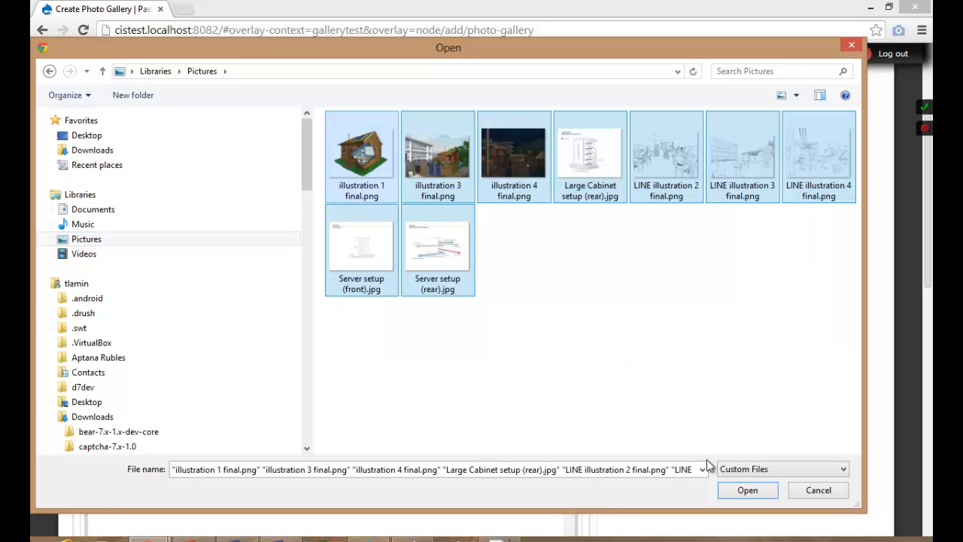
{"action": "left_click", "coordinate": [734, 489]}
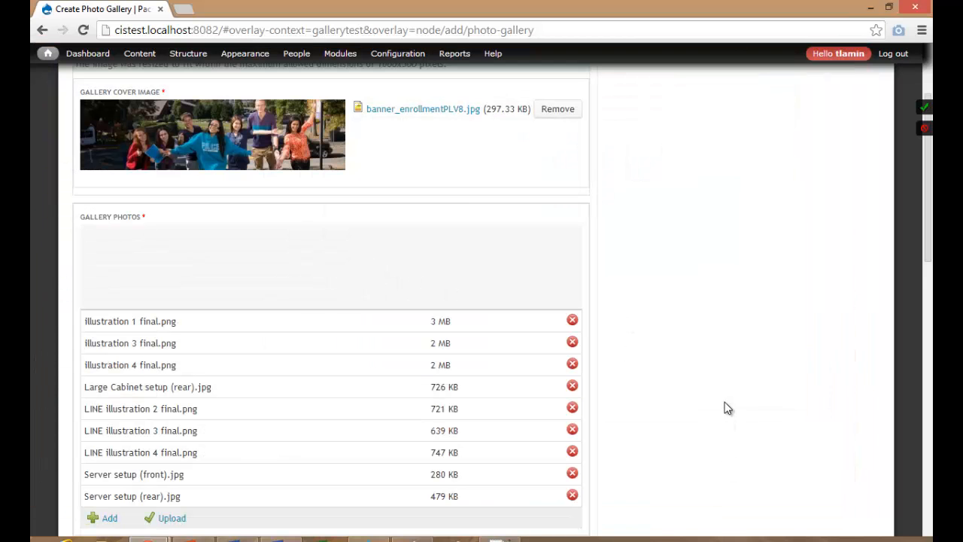
{"action": "scroll", "coordinate": [724, 407], "scroll_direction": "down", "scroll_amount": 1}
{"action": "scroll", "coordinate": [728, 407], "scroll_direction": "down", "scroll_amount": 1}
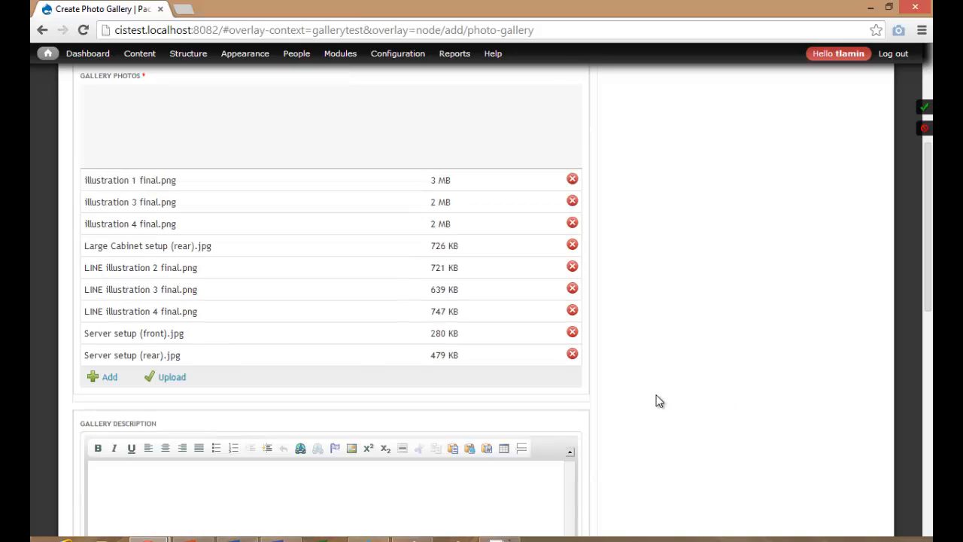
{"action": "left_click", "coordinate": [173, 378]}
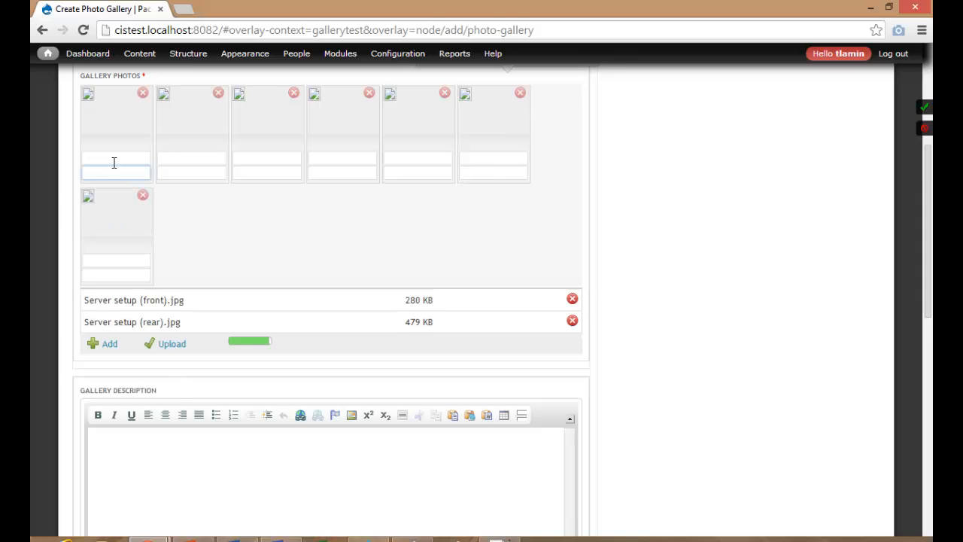
Give the first photo alt text 'Alternate text of my photo' and title 'Title text of my photo'.
{"action": "left_click", "coordinate": [112, 160]}
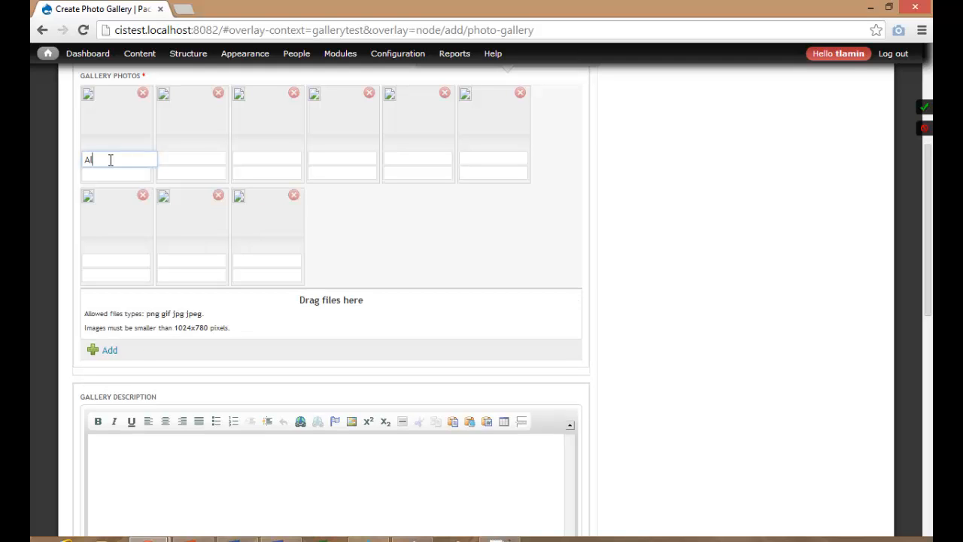
{"action": "type", "text": "Alterna"}
{"action": "type", "text": "te text of "}
{"action": "type", "text": "mu"}
{"action": "key", "text": "BackSpace"}
{"action": "type", "text": "y photo"}
{"action": "left_click", "coordinate": [117, 174]}
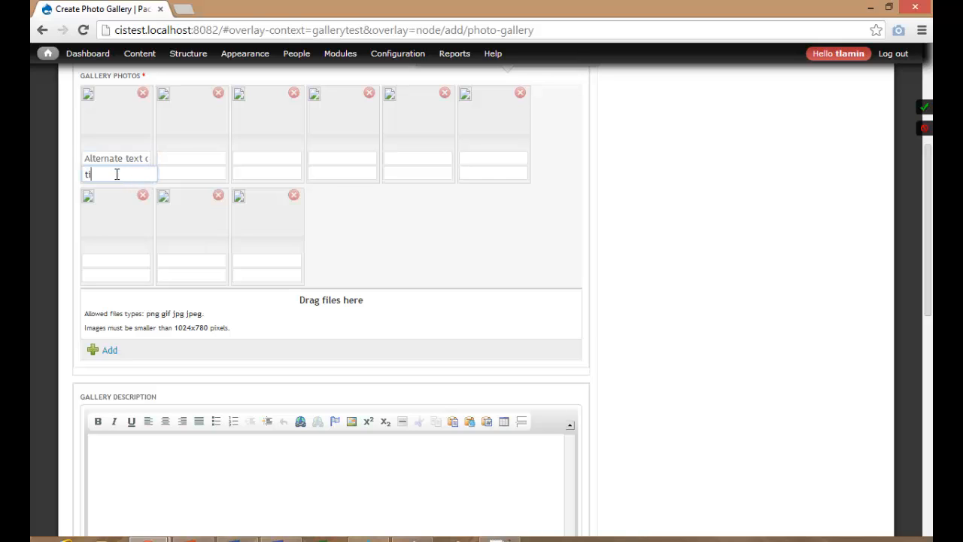
{"action": "type", "text": "tit"}
{"action": "key", "text": "BackSpace"}
{"action": "key", "text": "BackSpace"}
{"action": "key", "text": "BackSpace"}
{"action": "type", "text": "Title text of my photo"}
{"action": "key", "text": "ctrl+a"}
{"action": "left_click", "coordinate": [188, 175]}
Copy the welcome paragraph from pace.edu's Seidenberg page and paste it into Gallery Description.
{"action": "scroll", "coordinate": [164, 257], "scroll_direction": "down", "scroll_amount": 1}
{"action": "scroll", "coordinate": [164, 257], "scroll_direction": "down", "scroll_amount": 2}
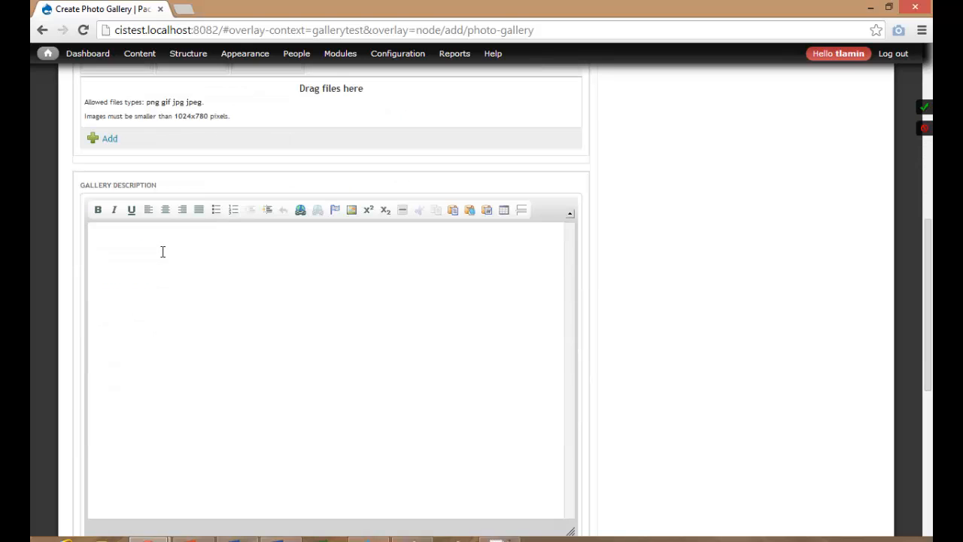
{"action": "left_click", "coordinate": [161, 251]}
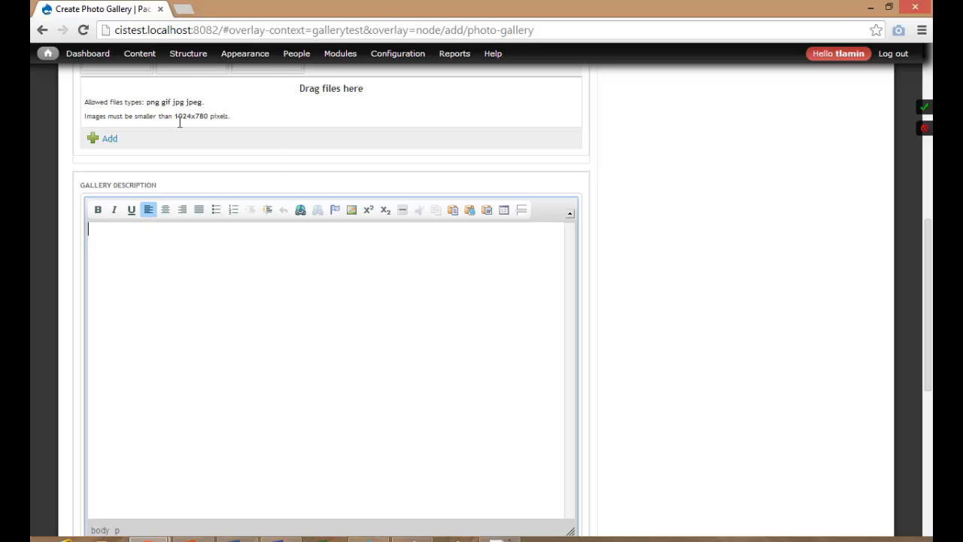
{"action": "left_click", "coordinate": [184, 9]}
{"action": "type", "text": "pace."}
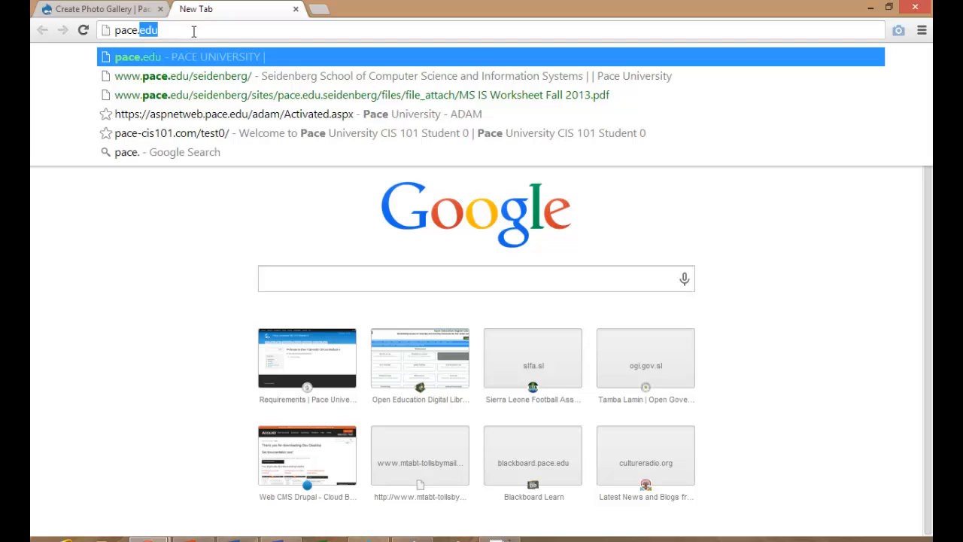
{"action": "left_click", "coordinate": [201, 76]}
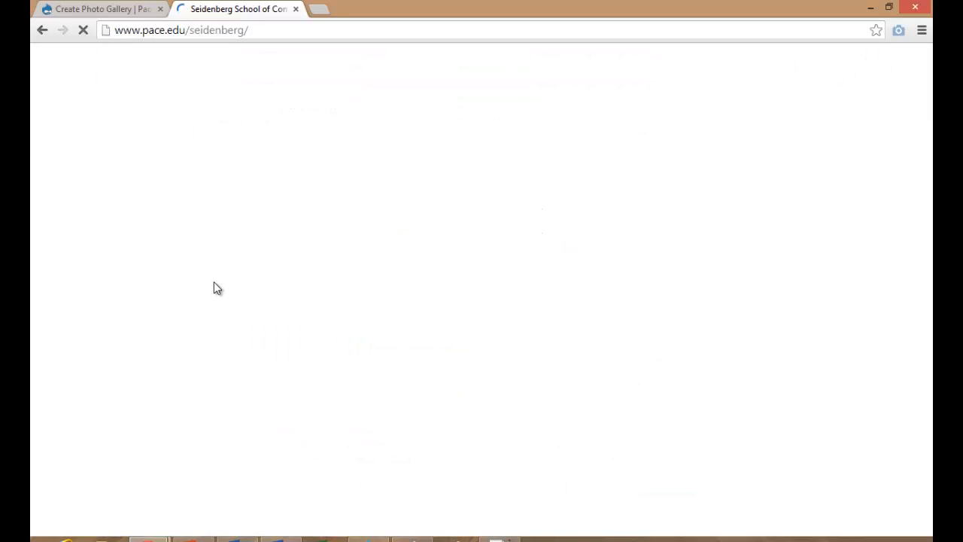
{"action": "scroll", "coordinate": [215, 288], "scroll_direction": "down", "scroll_amount": 3}
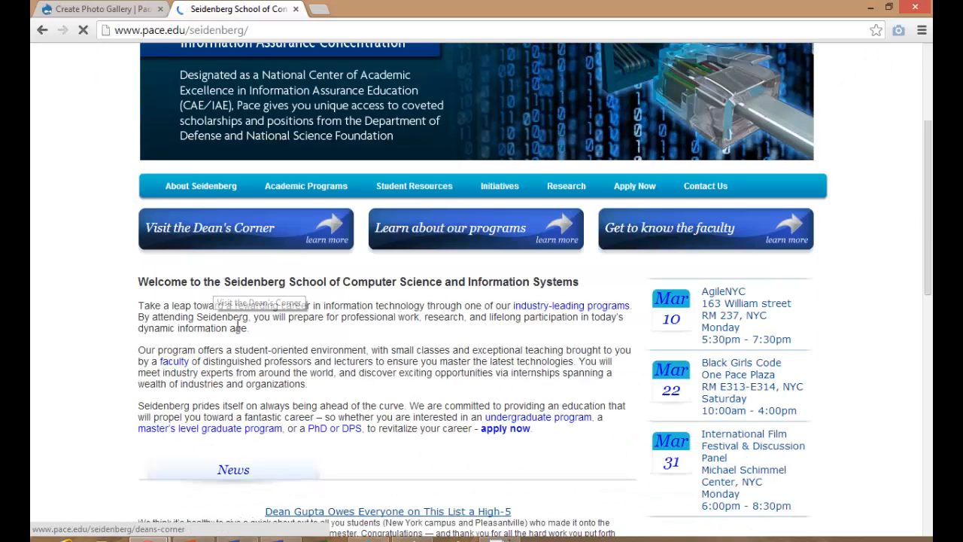
{"action": "left_click_drag", "start_coordinate": [252, 329], "coordinate": [134, 306]}
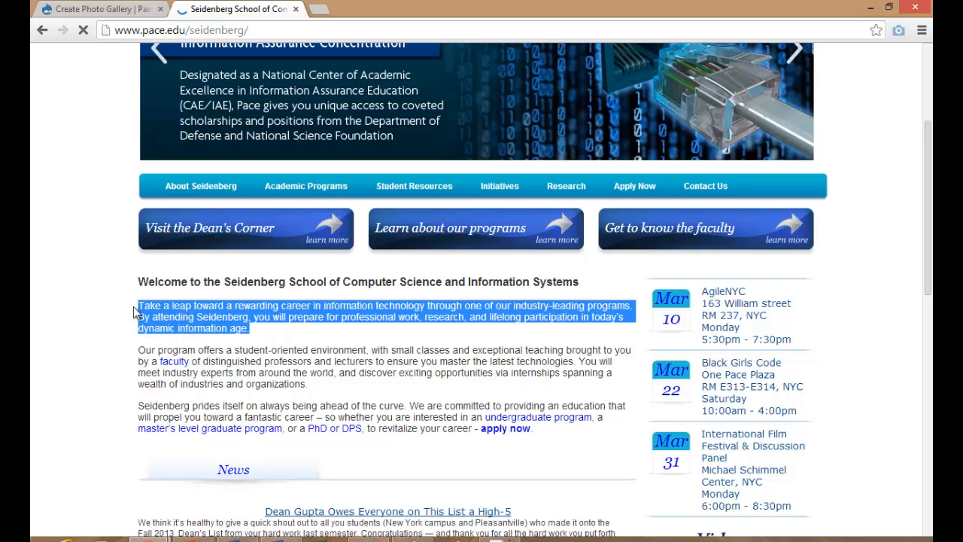
{"action": "key", "text": "ctrl+c"}
{"action": "left_click", "coordinate": [136, 9]}
{"action": "left_click", "coordinate": [140, 240]}
{"action": "key", "text": "ctrl+v"}
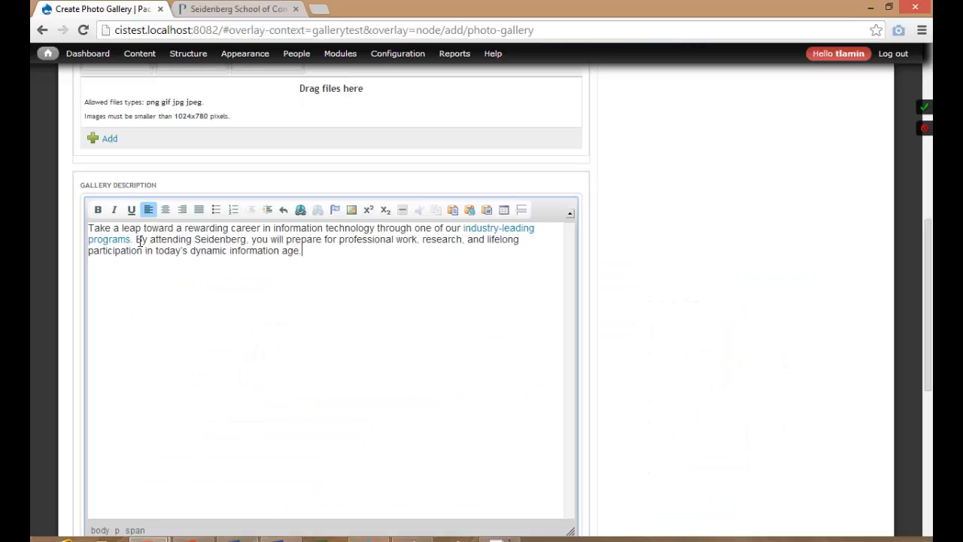
Tag the gallery 'pace' in Albums/Tags and enable Create new revision.
{"action": "scroll", "coordinate": [189, 343], "scroll_direction": "down", "scroll_amount": 5}
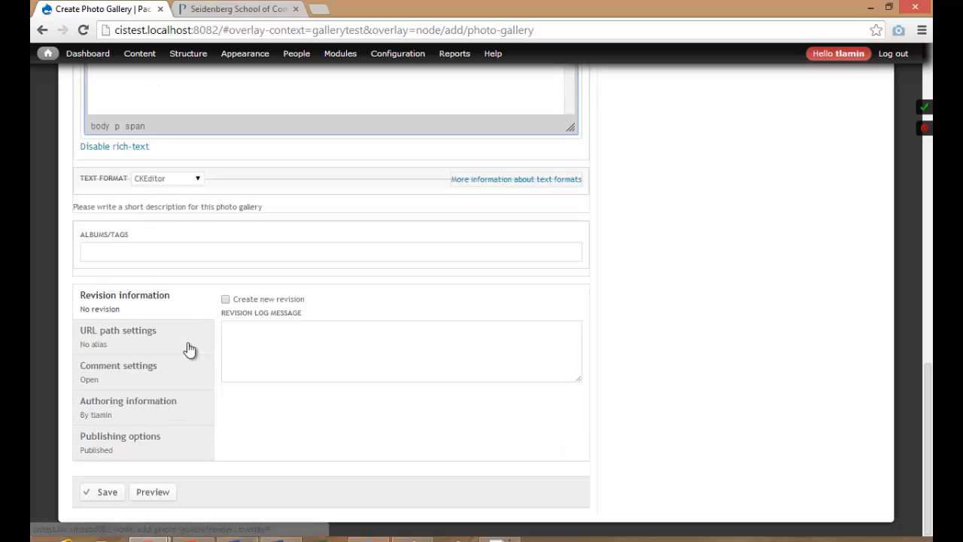
{"action": "left_click", "coordinate": [149, 252]}
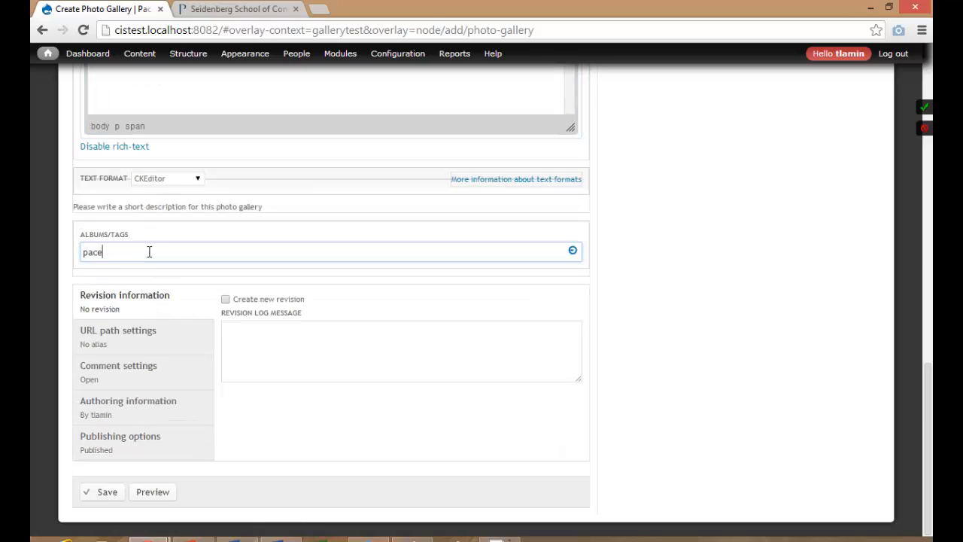
{"action": "left_click", "coordinate": [336, 327]}
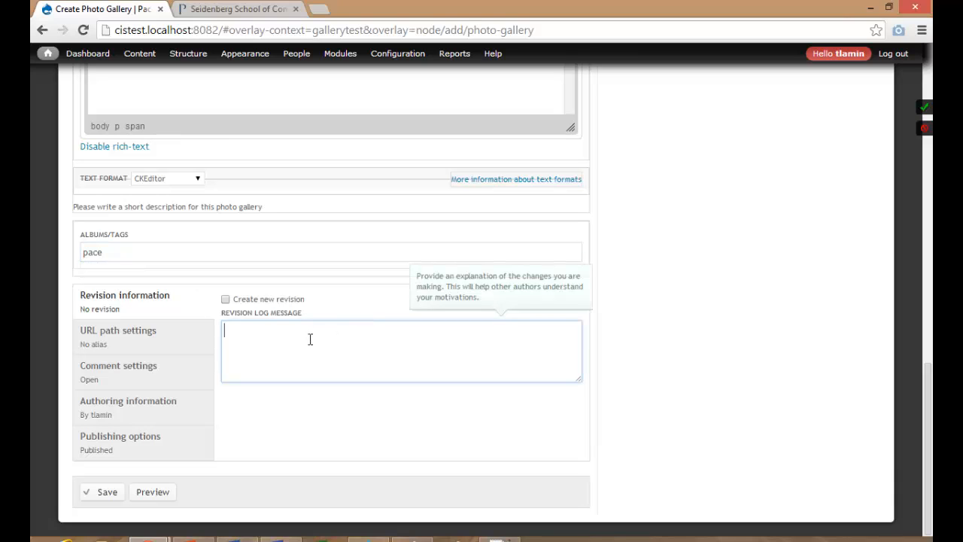
{"action": "left_click", "coordinate": [256, 299]}
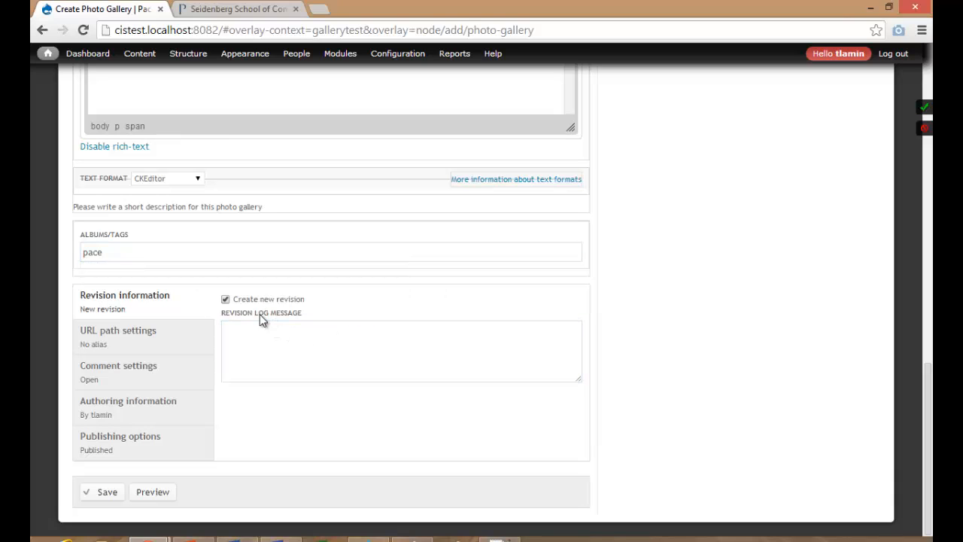
Save My First Gallery and review the published page with cover, photos, description and pace tag.
{"action": "left_click", "coordinate": [109, 493]}
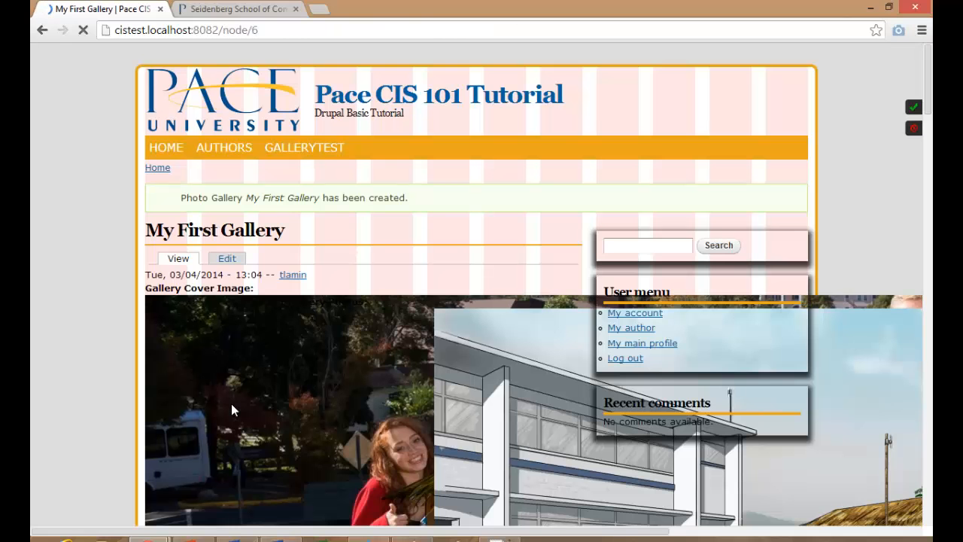
{"action": "scroll", "coordinate": [128, 316], "scroll_direction": "down", "scroll_amount": 6}
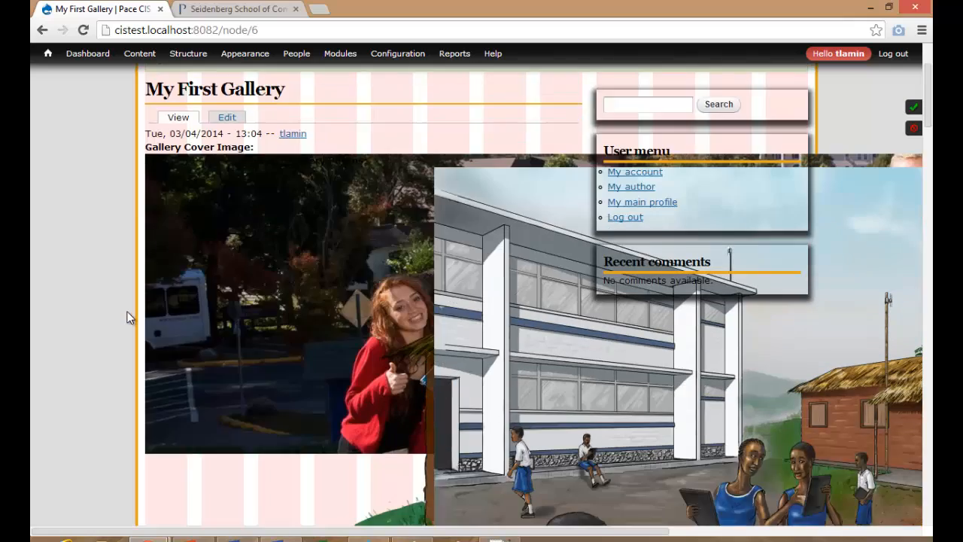
{"action": "scroll", "coordinate": [127, 316], "scroll_direction": "down", "scroll_amount": 10}
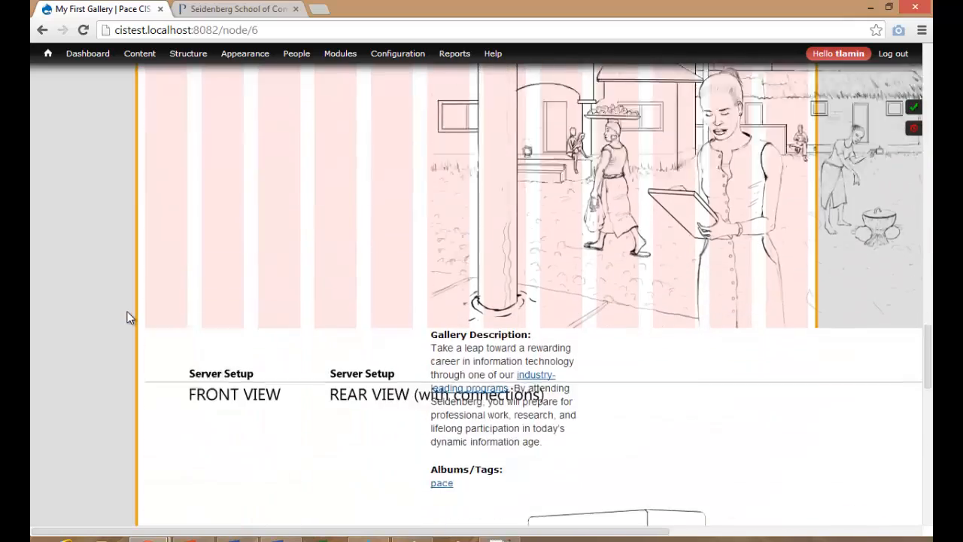
{"action": "scroll", "coordinate": [127, 317], "scroll_direction": "down", "scroll_amount": 5}
{"action": "scroll", "coordinate": [127, 317], "scroll_direction": "up", "scroll_amount": 20}
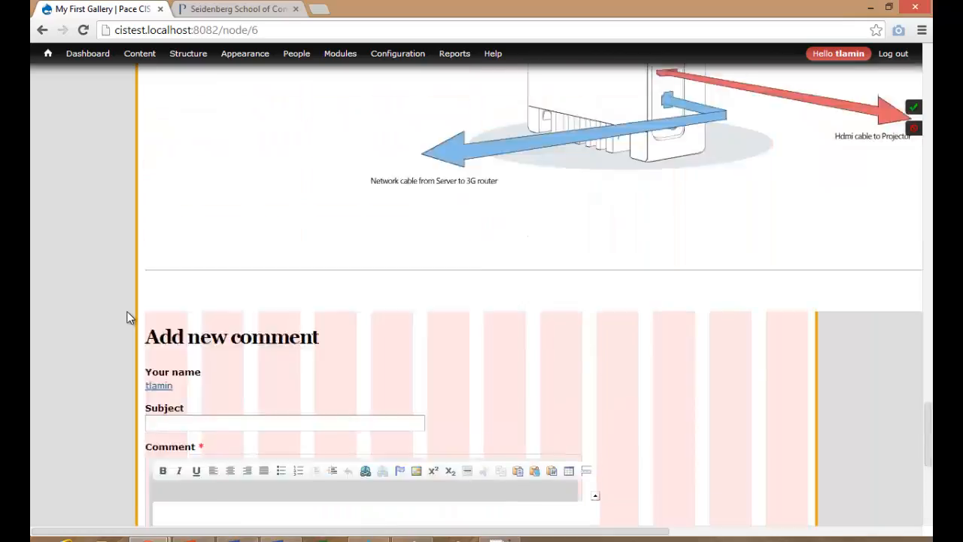
{"action": "scroll", "coordinate": [127, 317], "scroll_direction": "down", "scroll_amount": 10}
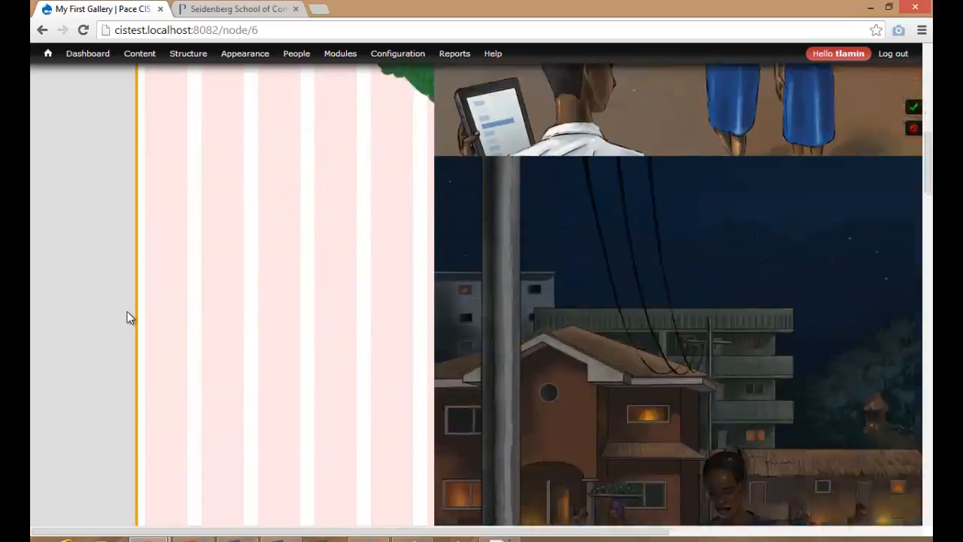
{"action": "scroll", "coordinate": [127, 316], "scroll_direction": "down", "scroll_amount": 10}
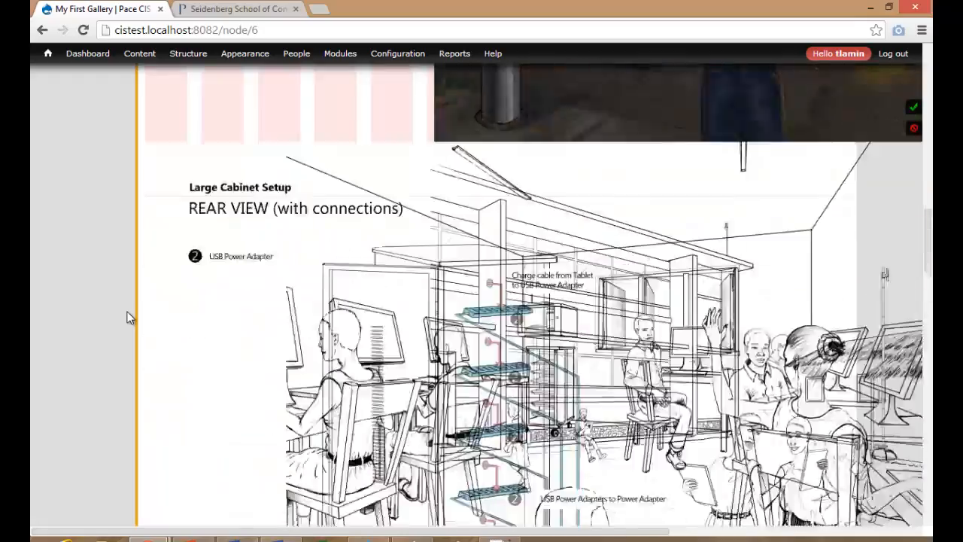
{"action": "scroll", "coordinate": [127, 316], "scroll_direction": "up", "scroll_amount": 3}
{"action": "scroll", "coordinate": [127, 317], "scroll_direction": "up", "scroll_amount": 20}
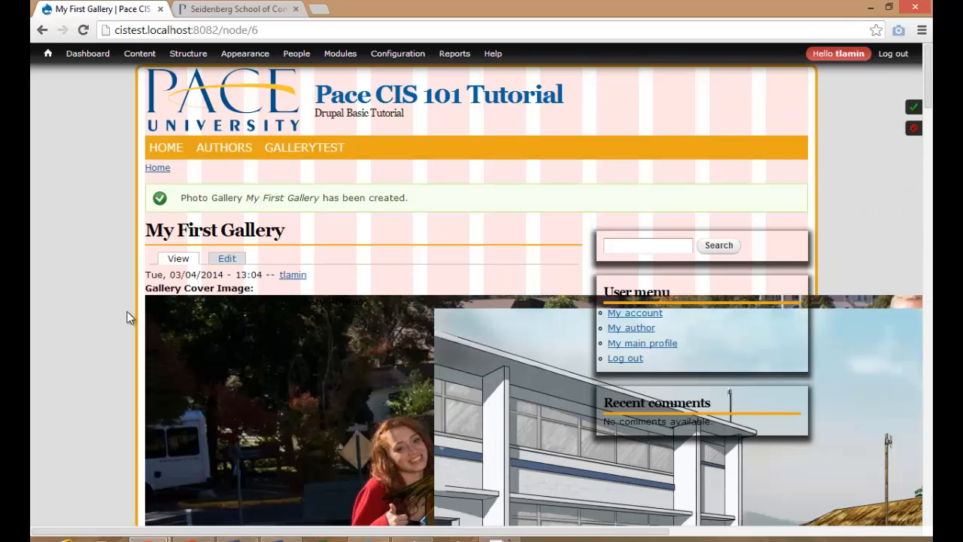
Open Structure > Content types > Photo Gallery > Manage display in a new browser tab.
{"action": "scroll", "coordinate": [127, 311], "scroll_direction": "down", "scroll_amount": 8}
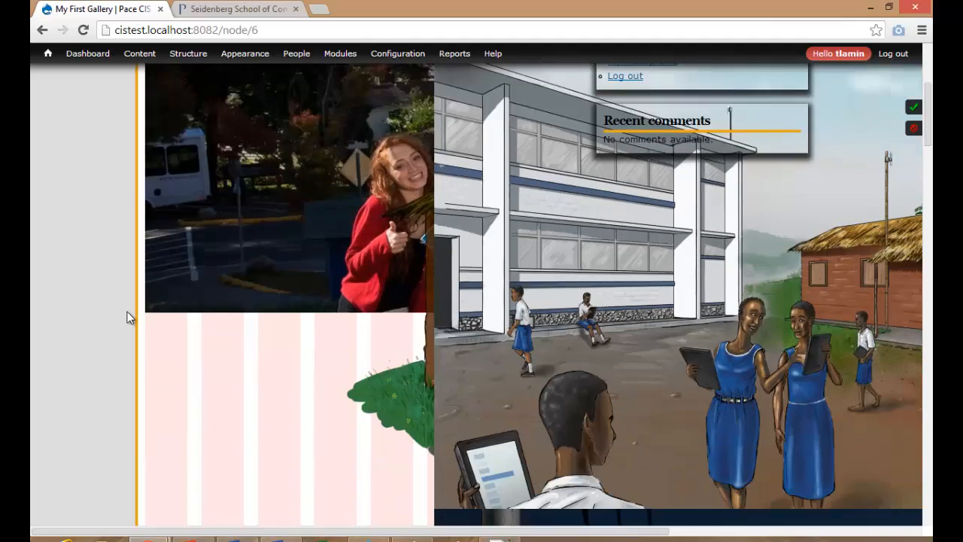
{"action": "scroll", "coordinate": [127, 317], "scroll_direction": "up", "scroll_amount": 8}
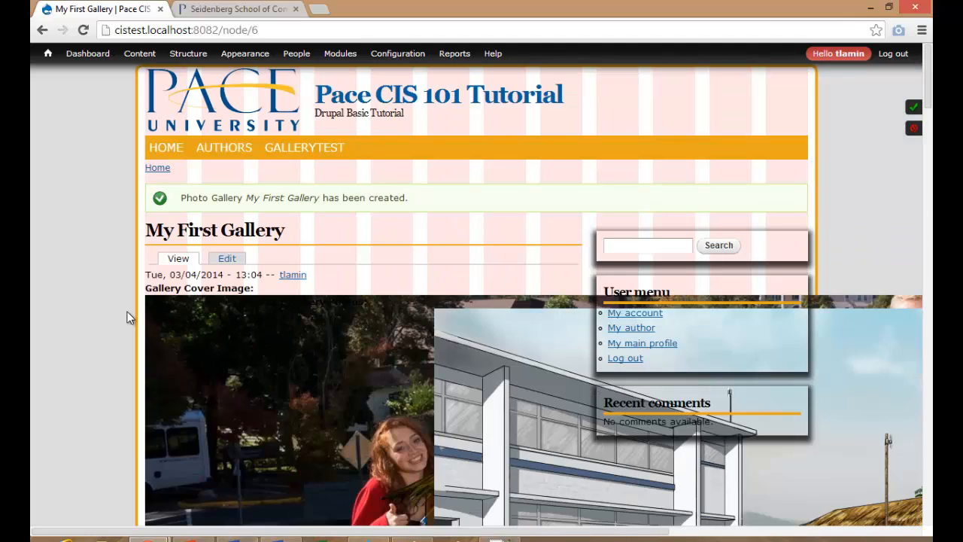
{"action": "mouse_move", "coordinate": [185, 59]}
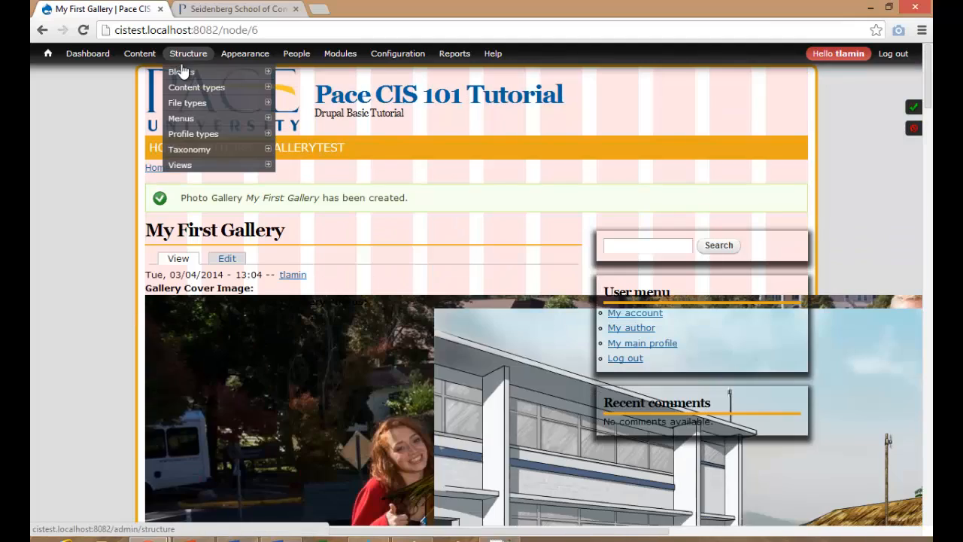
{"action": "mouse_move", "coordinate": [186, 89]}
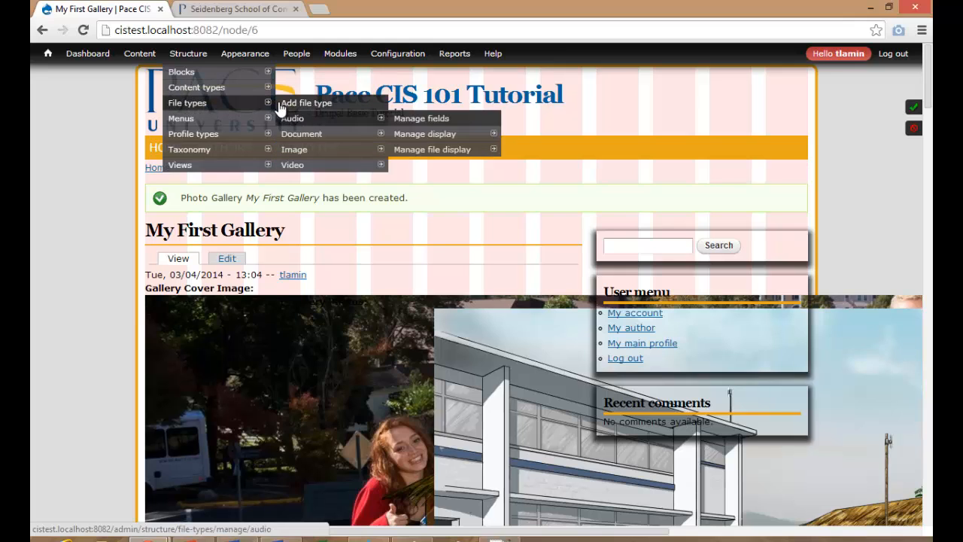
{"action": "mouse_move", "coordinate": [308, 135]}
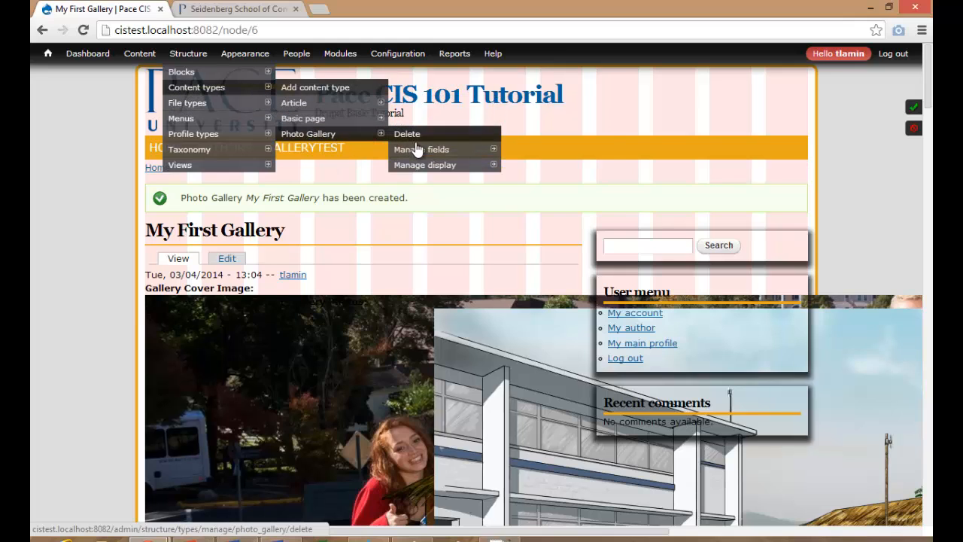
{"action": "middle_click", "coordinate": [420, 167]}
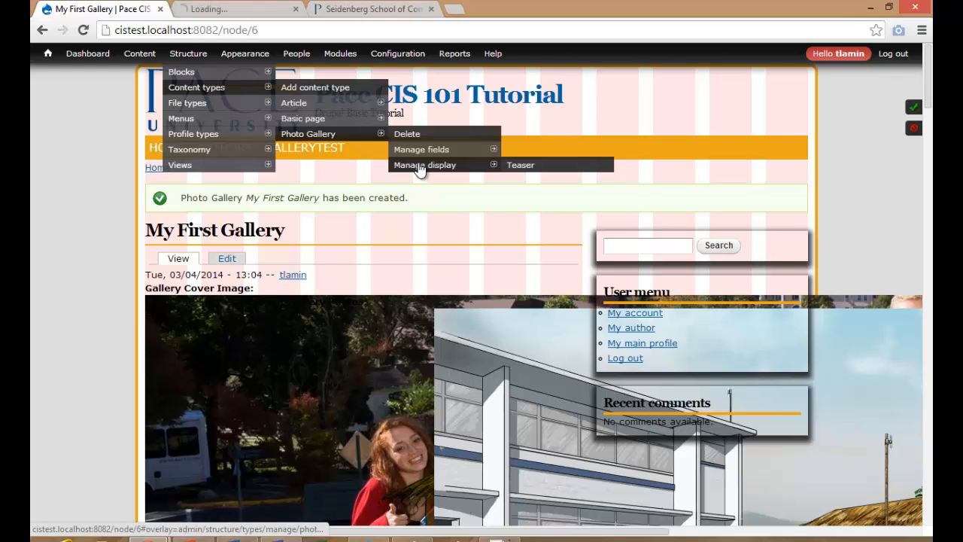
Set the Cover Image, Gallery Photos and Gallery Description labels to <Hidden>, keeping Albums/Tags above.
{"action": "left_click", "coordinate": [256, 11]}
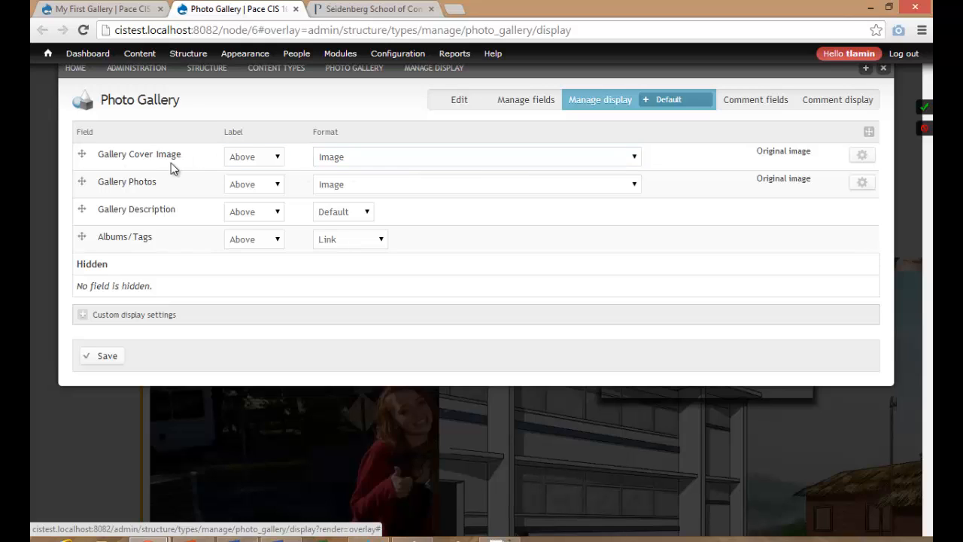
{"action": "left_click", "coordinate": [277, 158]}
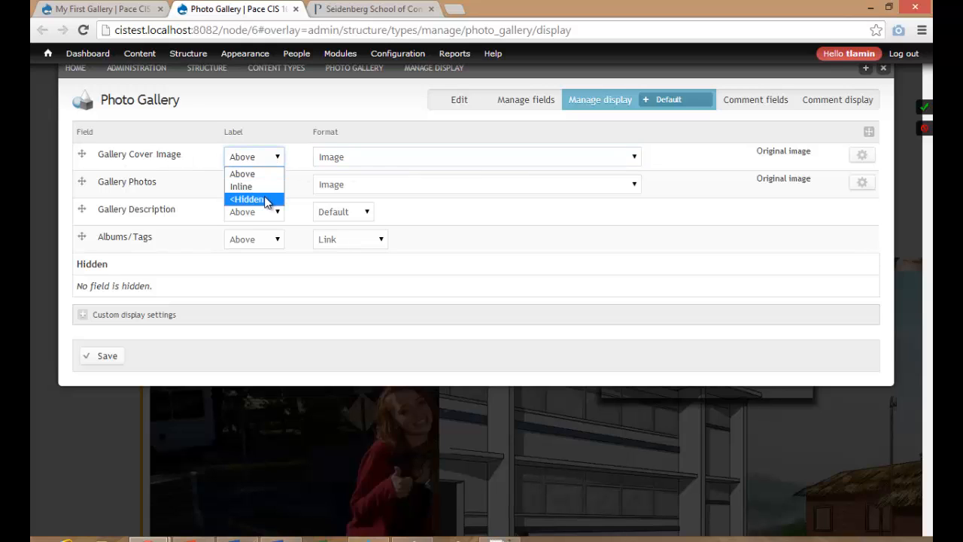
{"action": "left_click", "coordinate": [264, 197]}
{"action": "left_click", "coordinate": [274, 188]}
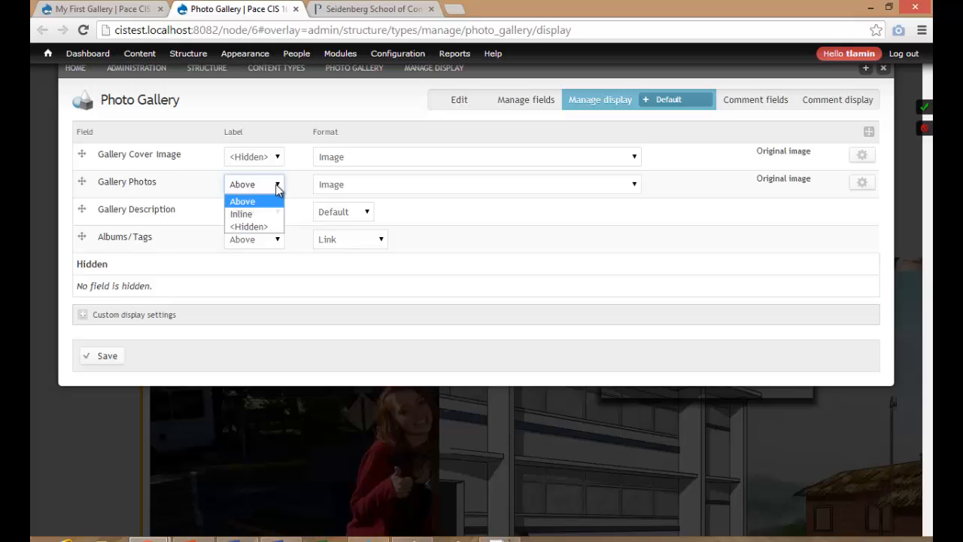
{"action": "left_click", "coordinate": [258, 225]}
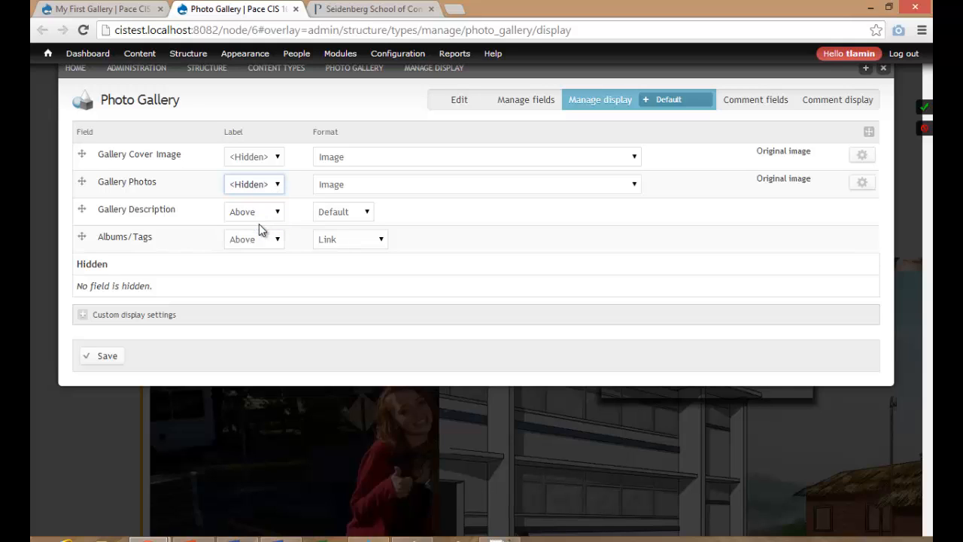
{"action": "left_click", "coordinate": [276, 212]}
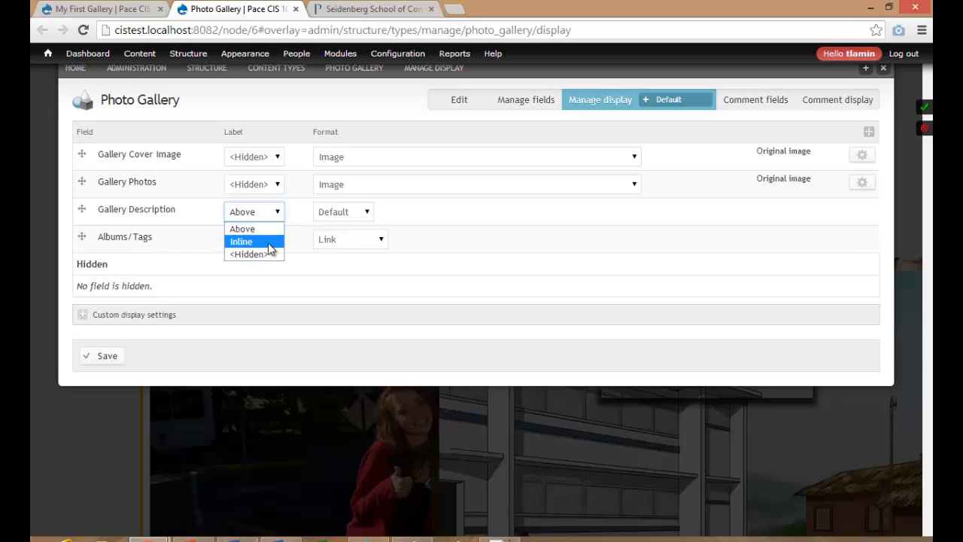
{"action": "left_click", "coordinate": [263, 253]}
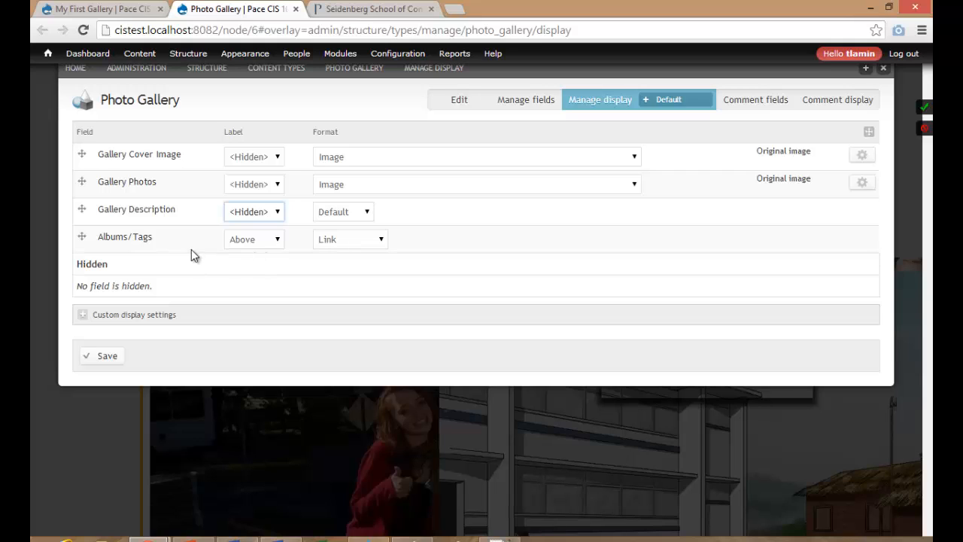
{"action": "left_click", "coordinate": [269, 240]}
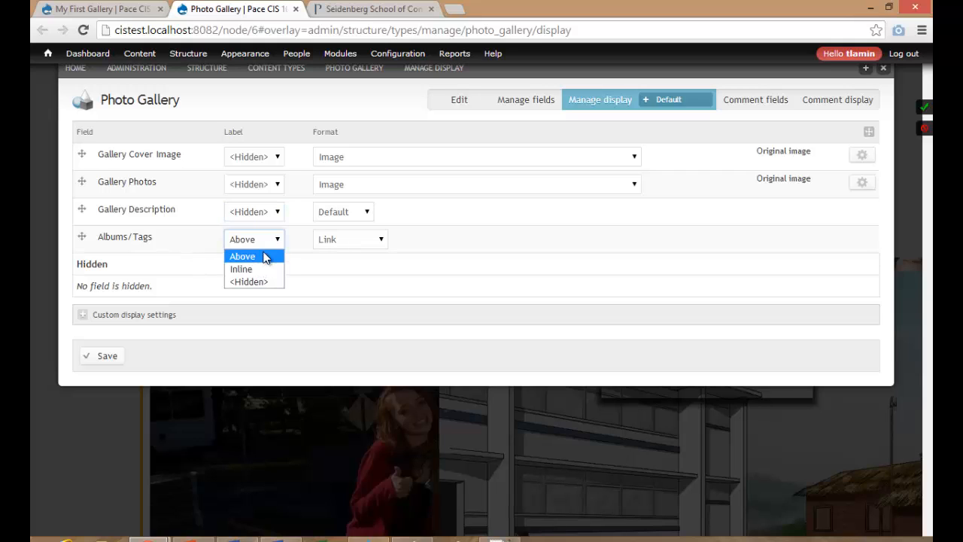
{"action": "left_click", "coordinate": [265, 246]}
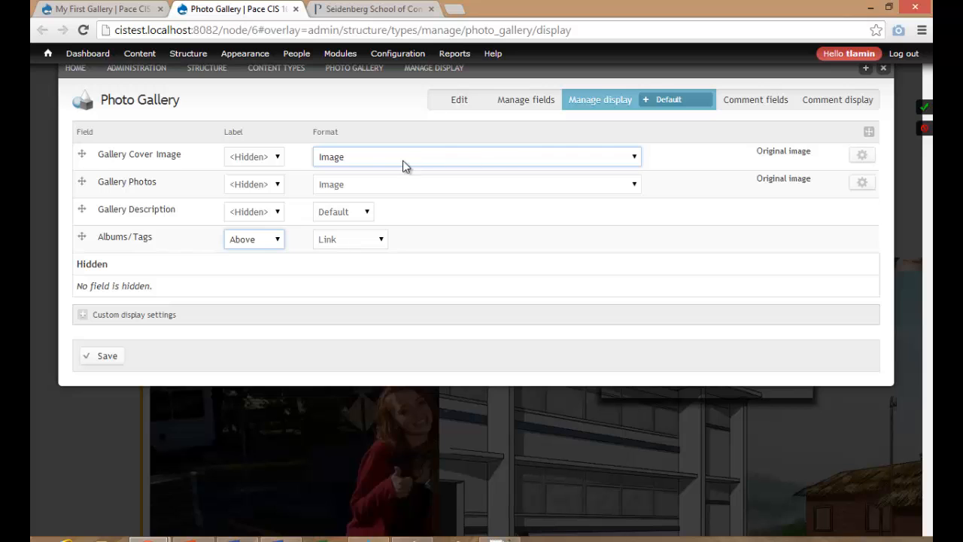
Set the Gallery Cover Image format to <Hidden>.
{"action": "left_click", "coordinate": [542, 154]}
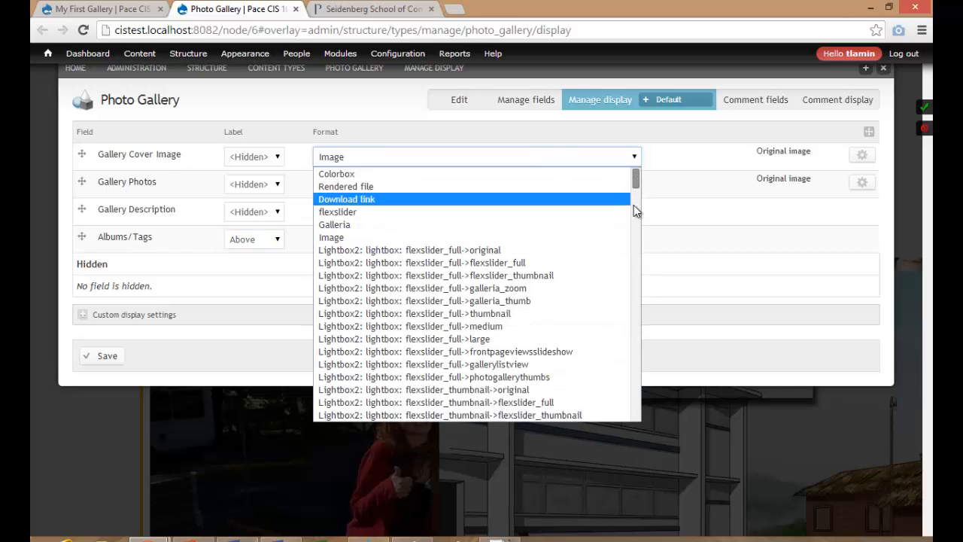
{"action": "scroll", "coordinate": [633, 248], "scroll_direction": "down", "scroll_amount": 4}
{"action": "left_click_drag", "start_coordinate": [637, 210], "coordinate": [630, 423]}
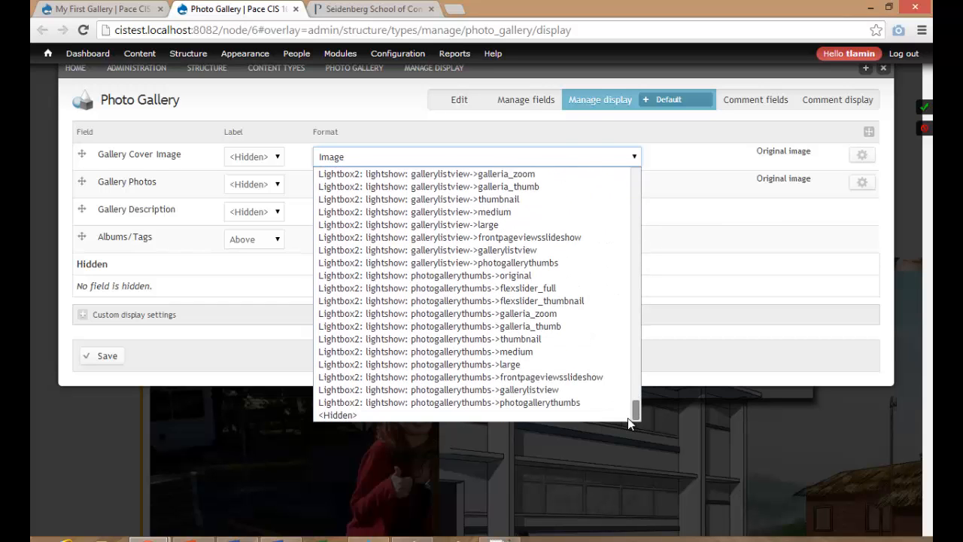
{"action": "left_click", "coordinate": [572, 415]}
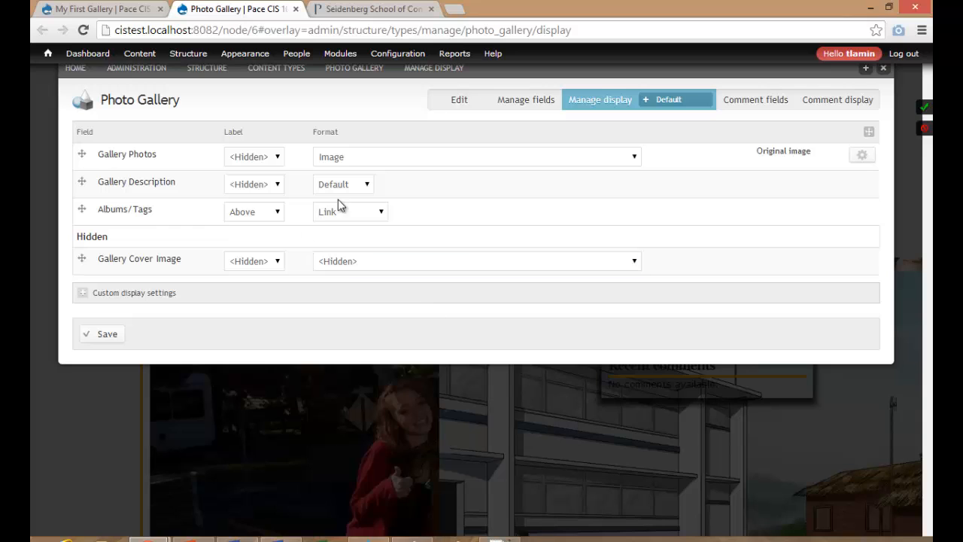
Set the Gallery Photos format to 'Lightbox2: lightbox: photogallerythumbs->original' and save the display.
{"action": "left_click", "coordinate": [502, 159]}
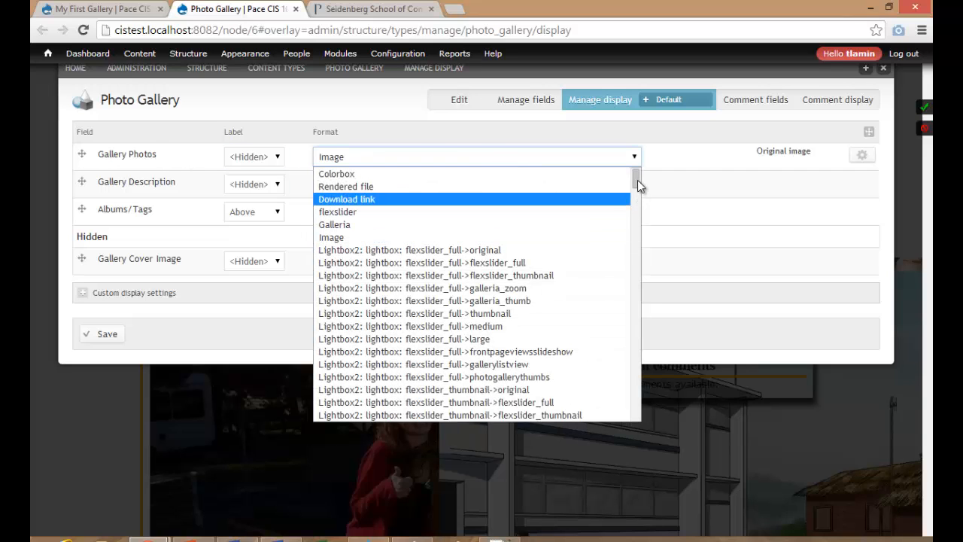
{"action": "left_click_drag", "start_coordinate": [635, 180], "coordinate": [632, 330]}
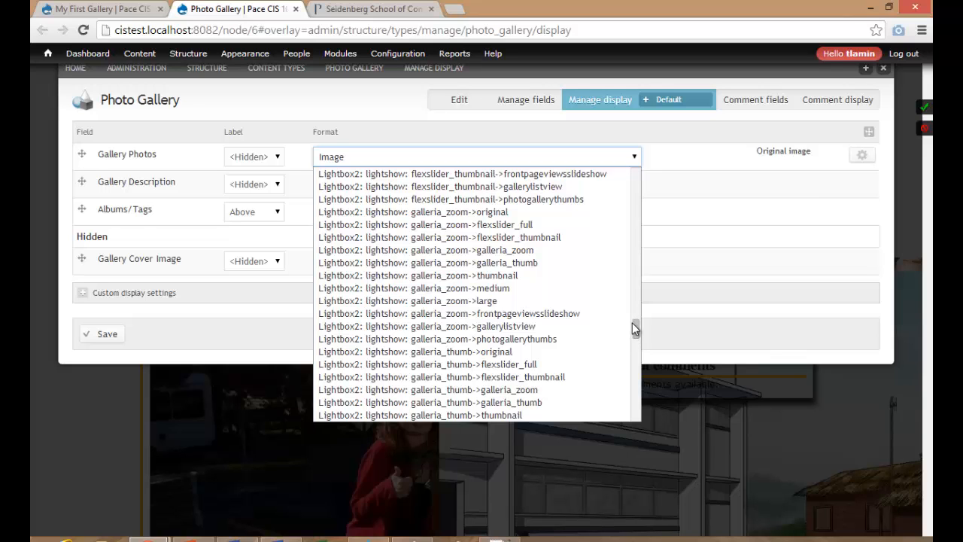
{"action": "left_click_drag", "start_coordinate": [633, 324], "coordinate": [625, 279]}
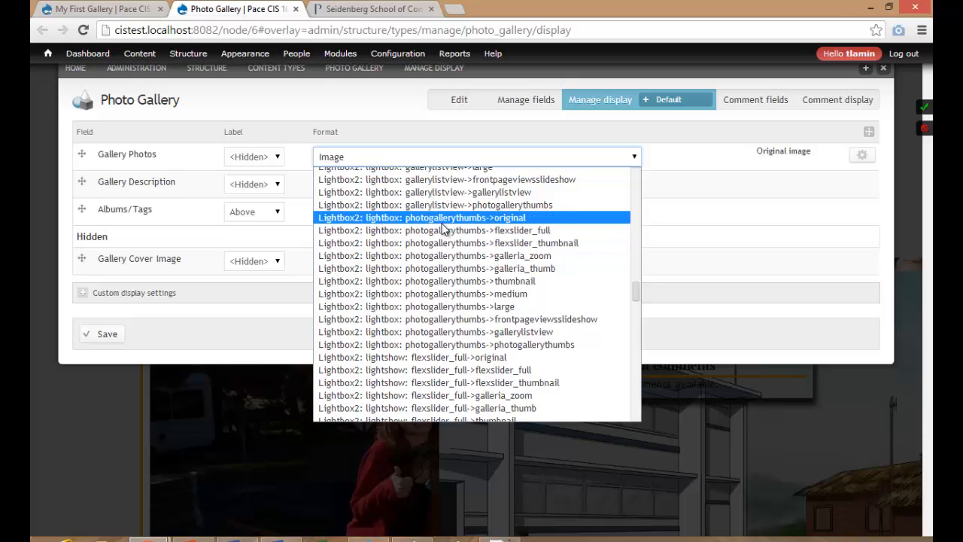
{"action": "left_click", "coordinate": [507, 218]}
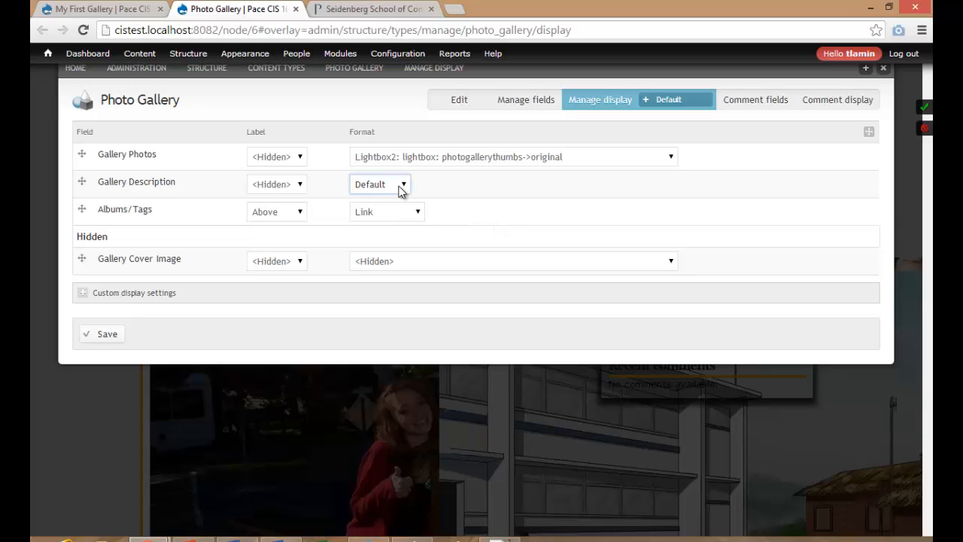
{"action": "left_click", "coordinate": [102, 335]}
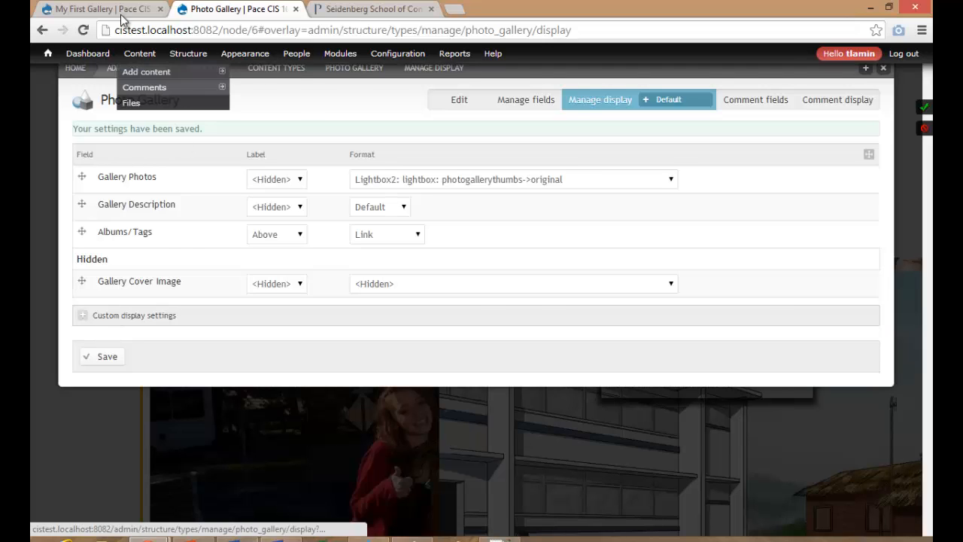
{"action": "left_click", "coordinate": [105, 9]}
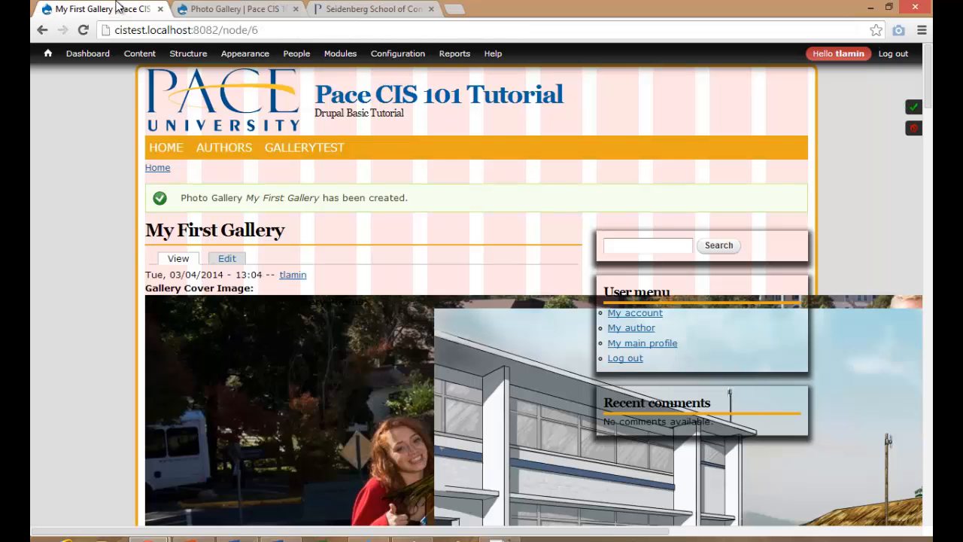
Reload My First Gallery and scroll through the nine-photo thumbnail grid without cover image or labels.
{"action": "left_click", "coordinate": [179, 258]}
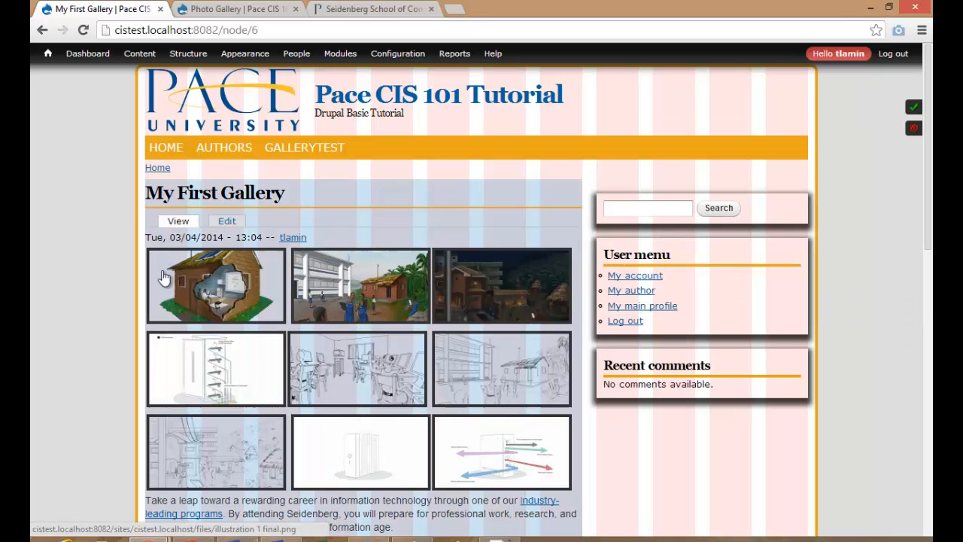
{"action": "scroll", "coordinate": [112, 343], "scroll_direction": "down", "scroll_amount": 10}
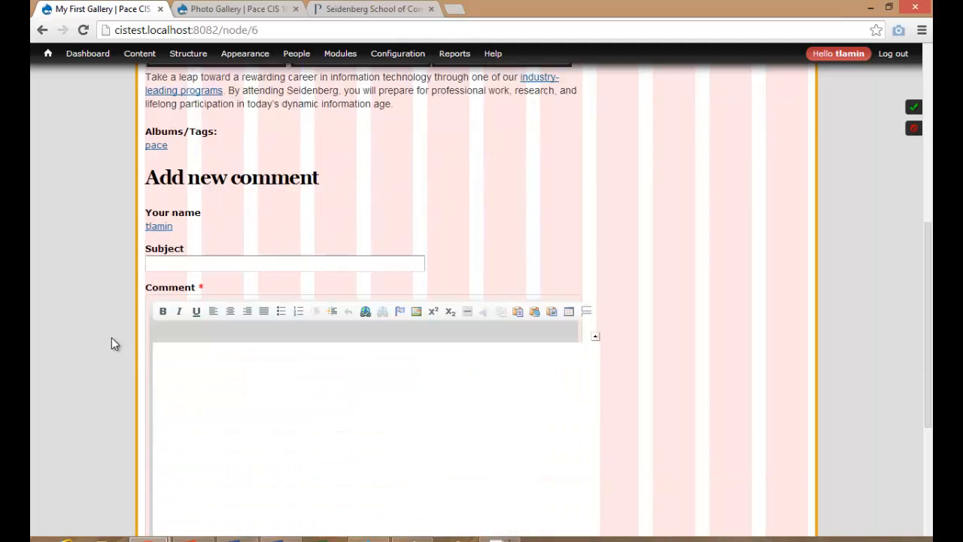
{"action": "scroll", "coordinate": [111, 344], "scroll_direction": "up", "scroll_amount": 10}
{"action": "scroll", "coordinate": [112, 344], "scroll_direction": "down", "scroll_amount": 2}
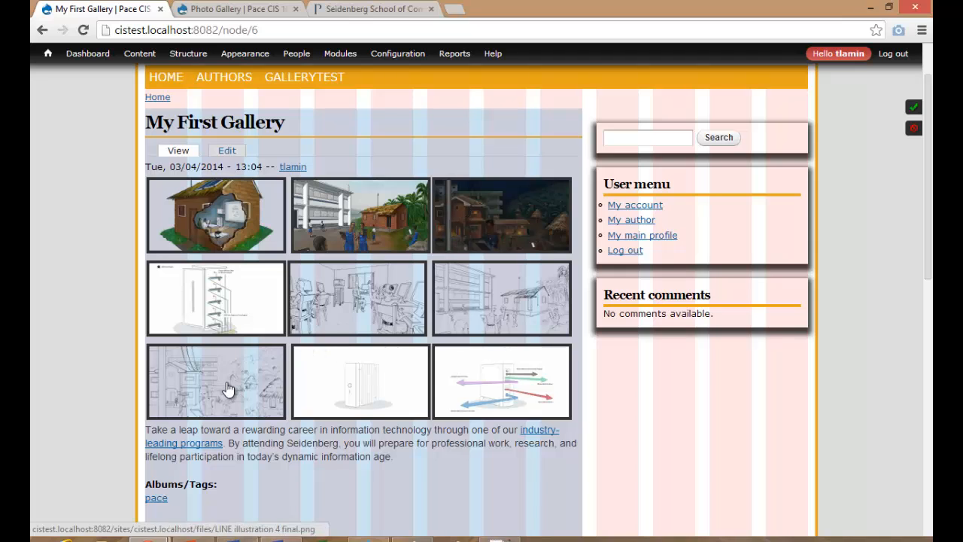
{"action": "scroll", "coordinate": [228, 389], "scroll_direction": "down", "scroll_amount": 3}
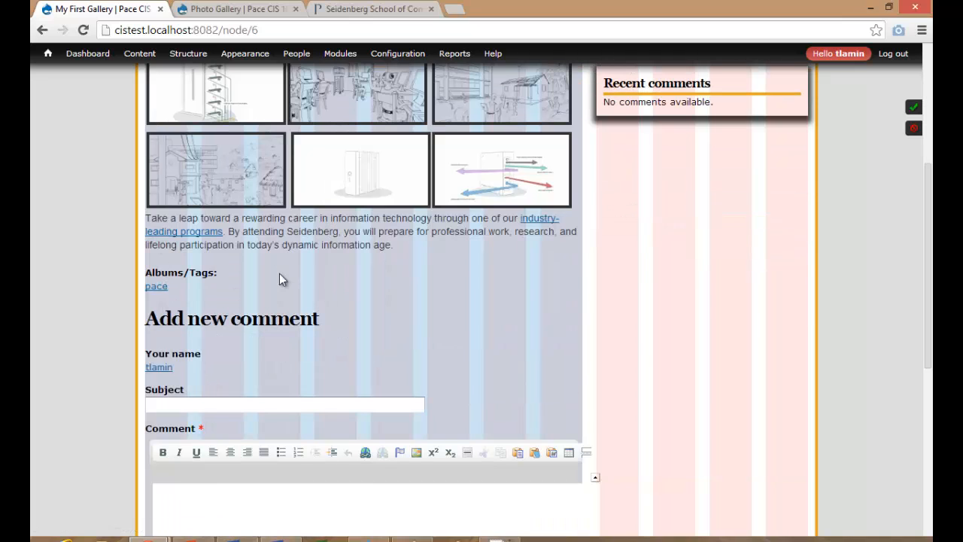
{"action": "scroll", "coordinate": [277, 279], "scroll_direction": "up", "scroll_amount": 2}
{"action": "scroll", "coordinate": [273, 322], "scroll_direction": "up", "scroll_amount": 1}
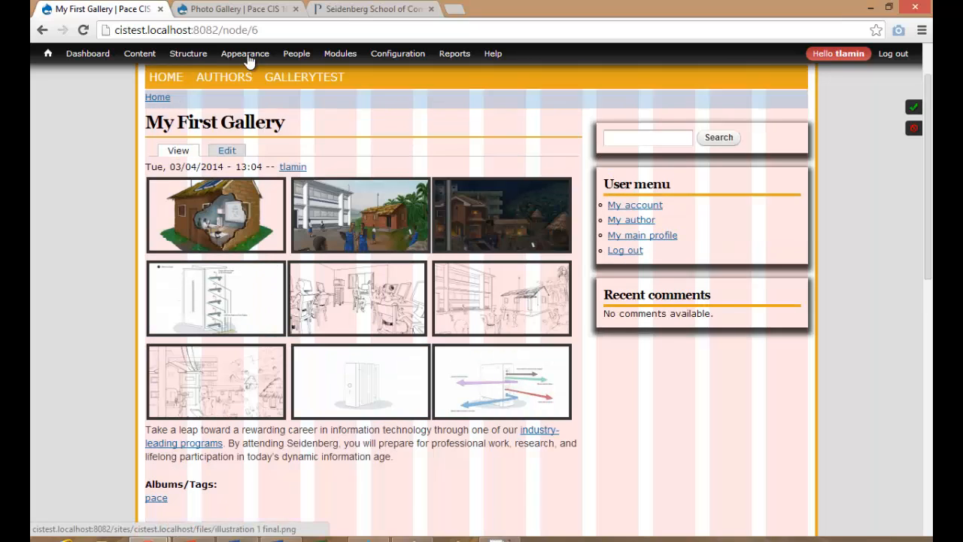
Move Gallery Description above Gallery Photos, save the order, and reload the gallery page.
{"action": "left_click", "coordinate": [240, 10]}
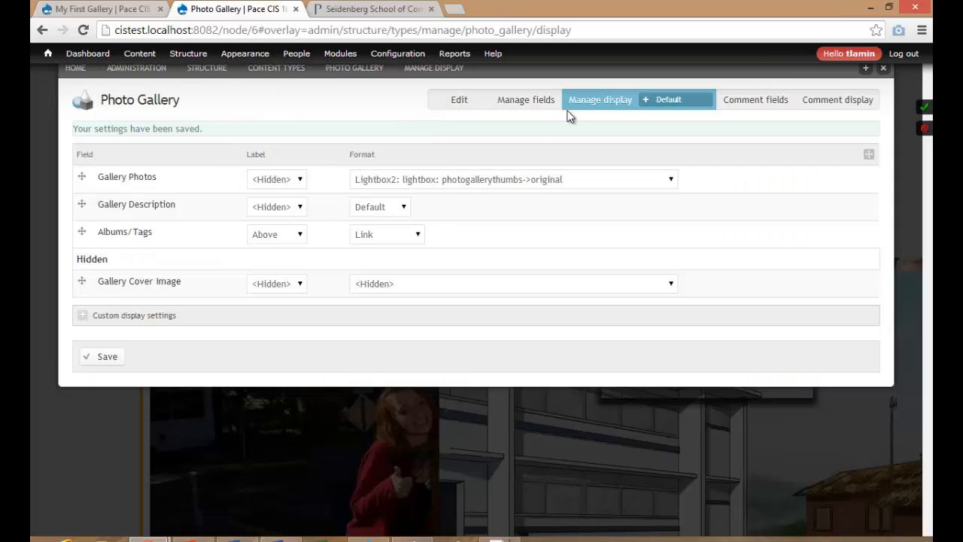
{"action": "left_click_drag", "start_coordinate": [82, 204], "coordinate": [82, 177]}
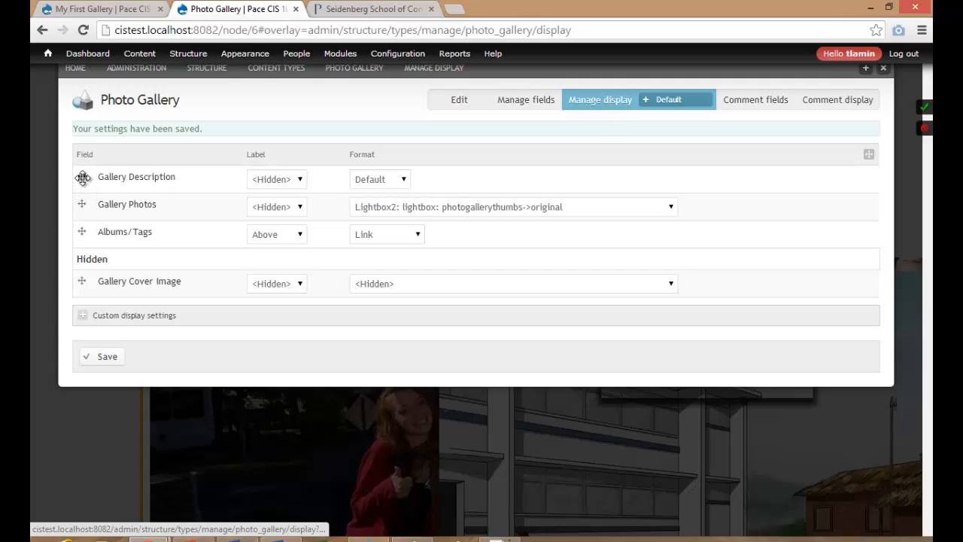
{"action": "left_click", "coordinate": [107, 380]}
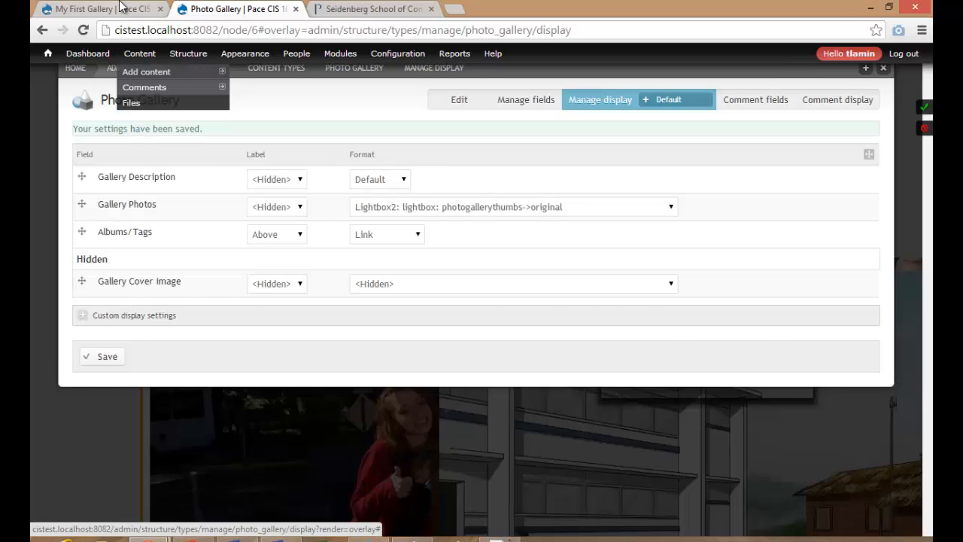
{"action": "left_click", "coordinate": [123, 9]}
{"action": "left_click", "coordinate": [83, 30]}
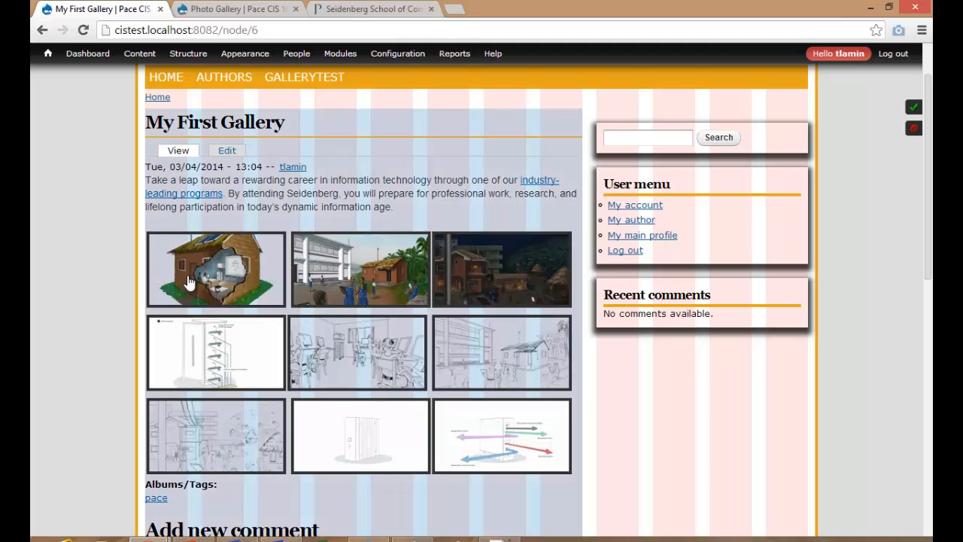
{"action": "left_click", "coordinate": [192, 273]}
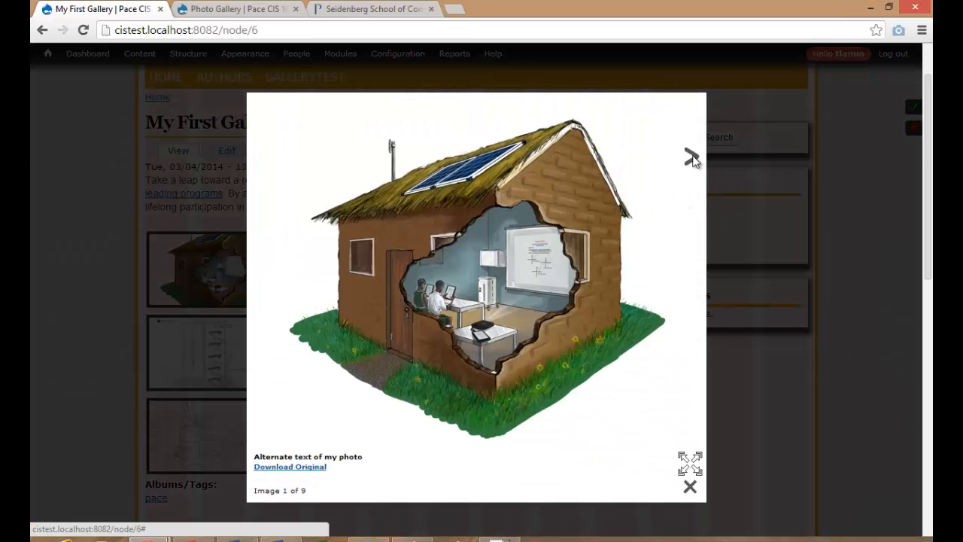
{"action": "left_click", "coordinate": [692, 159]}
{"action": "left_click", "coordinate": [722, 159]}
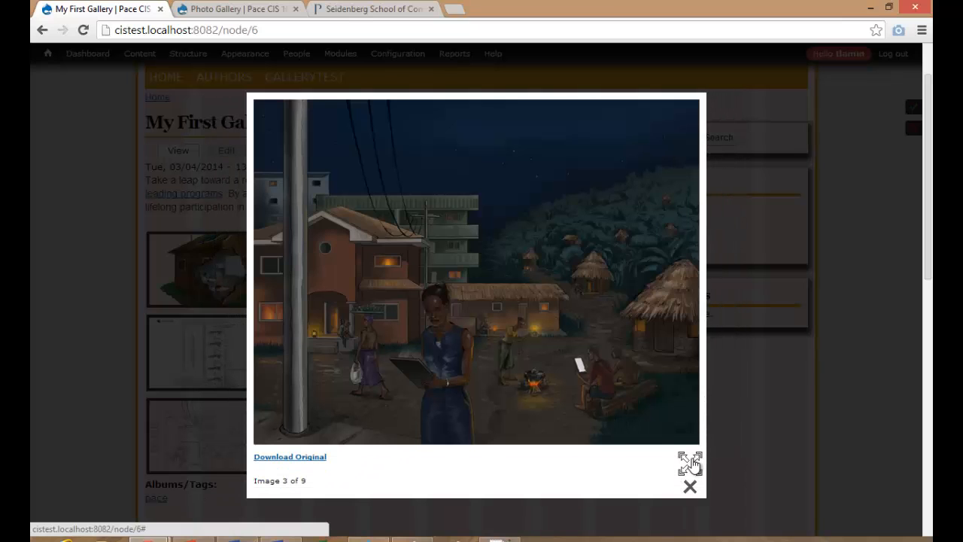
{"action": "left_click", "coordinate": [690, 463]}
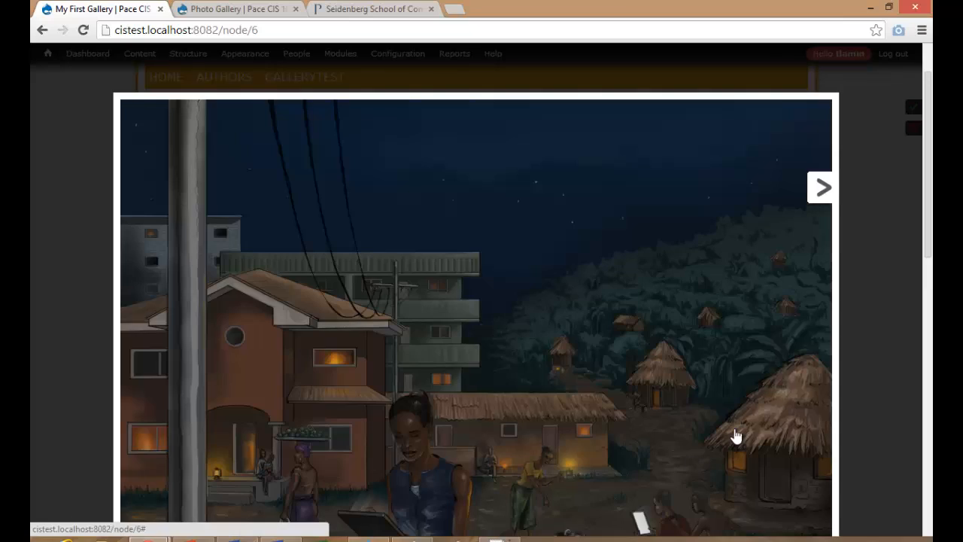
{"action": "scroll", "coordinate": [800, 388], "scroll_direction": "down", "scroll_amount": 1}
{"action": "scroll", "coordinate": [800, 388], "scroll_direction": "up", "scroll_amount": 2}
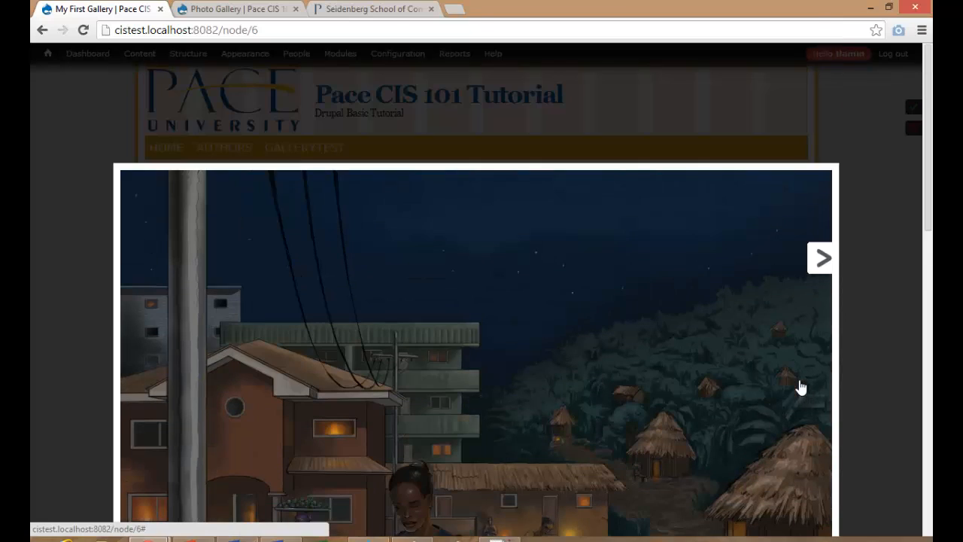
{"action": "left_click", "coordinate": [855, 269]}
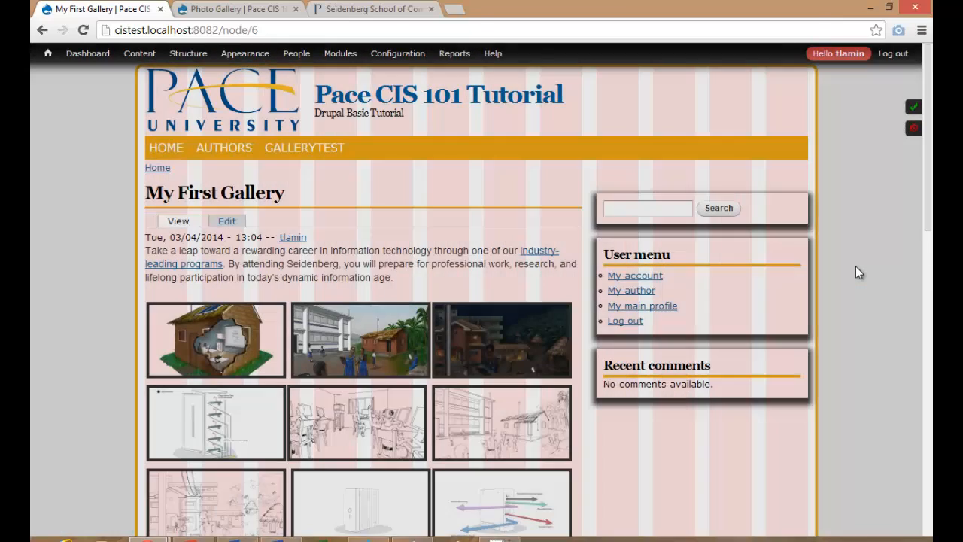
{"action": "scroll", "coordinate": [341, 298], "scroll_direction": "down", "scroll_amount": 5}
{"action": "scroll", "coordinate": [341, 298], "scroll_direction": "up", "scroll_amount": 5}
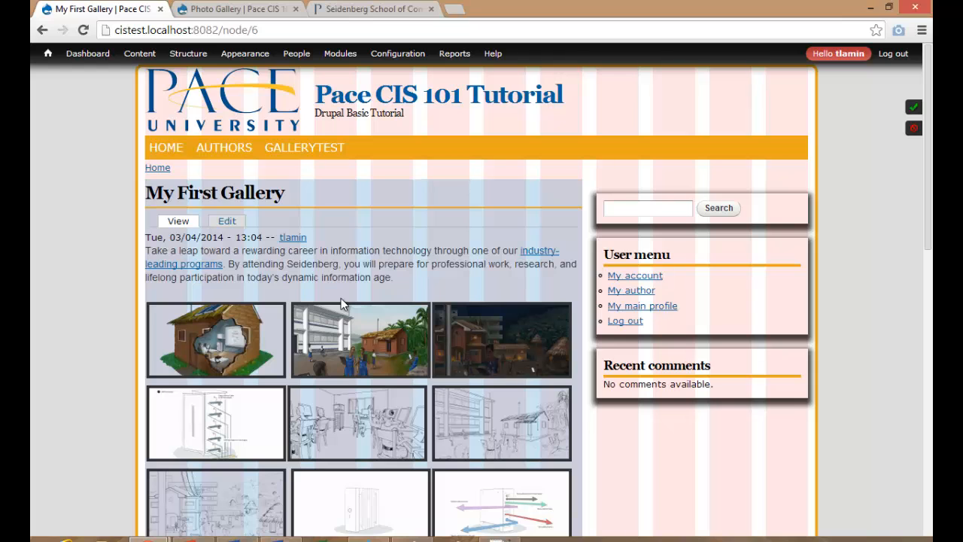
{"action": "scroll", "coordinate": [341, 298], "scroll_direction": "down", "scroll_amount": 3}
{"action": "scroll", "coordinate": [341, 298], "scroll_direction": "up", "scroll_amount": 2}
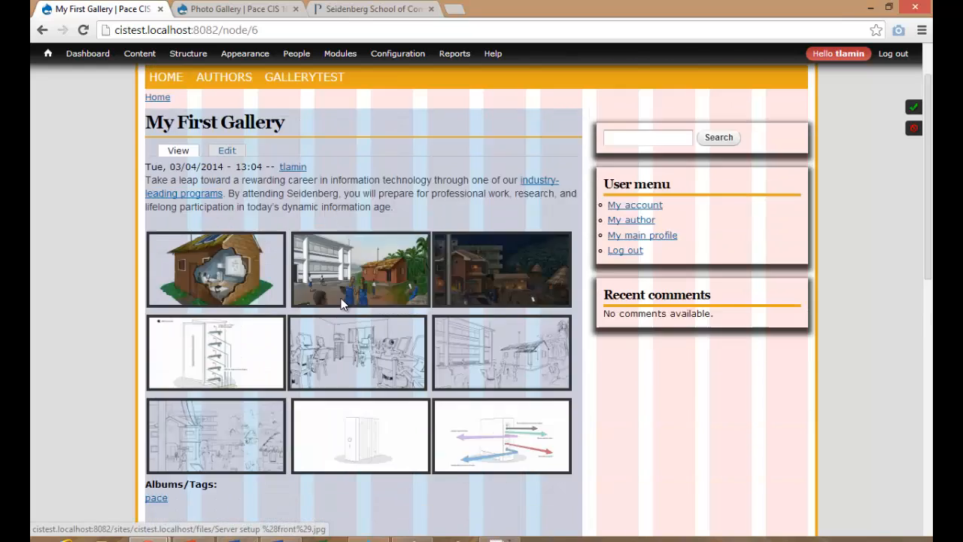
{"action": "scroll", "coordinate": [341, 301], "scroll_direction": "up", "scroll_amount": 1}
{"action": "left_click", "coordinate": [184, 226]}
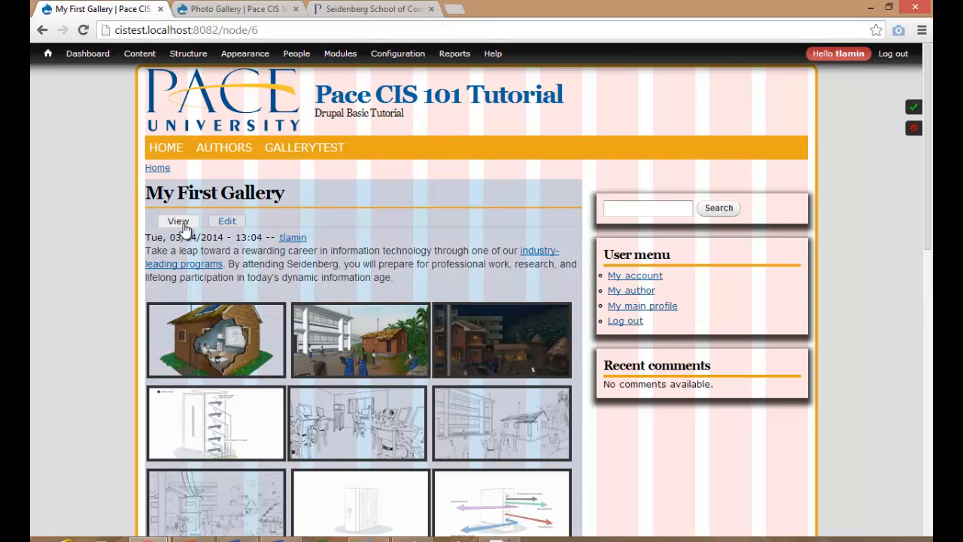
{"action": "mouse_move", "coordinate": [339, 57]}
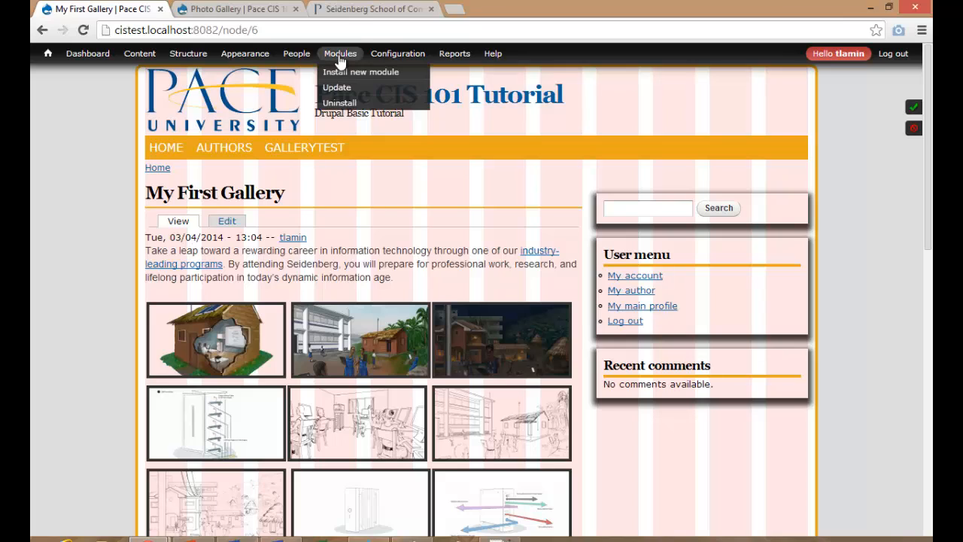
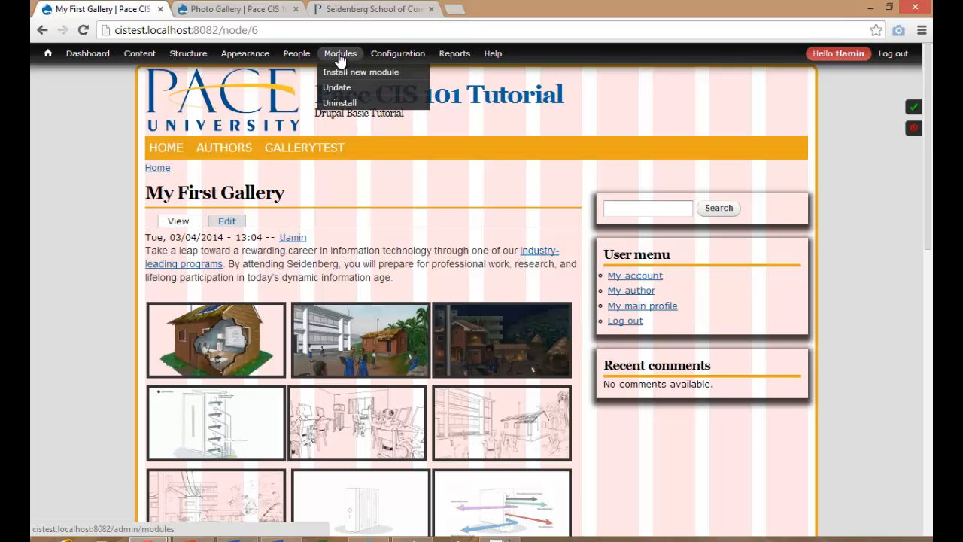
Open the Modules list and filter it for Plupload, then Lightbox2, to check their status.
{"action": "left_click", "coordinate": [340, 59]}
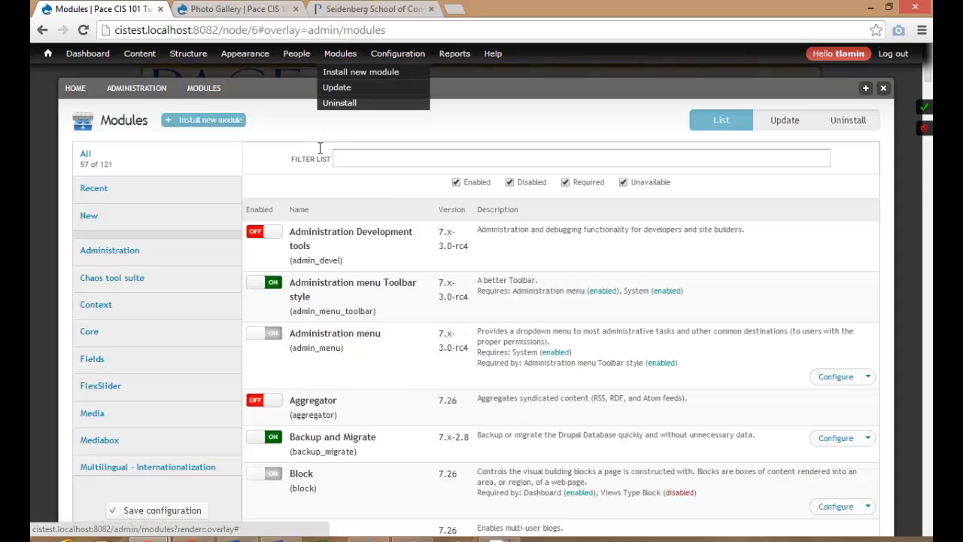
{"action": "left_click", "coordinate": [344, 162]}
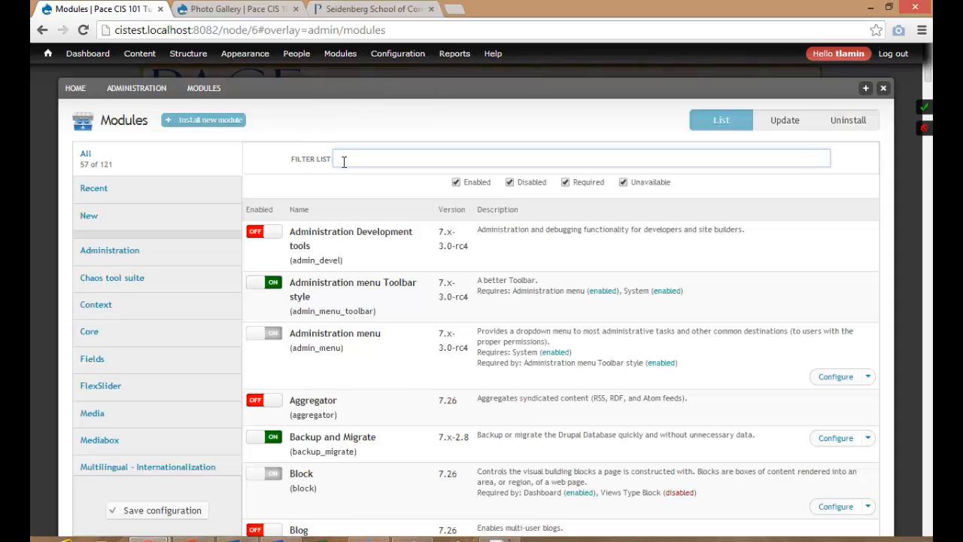
{"action": "type", "text": "plu"}
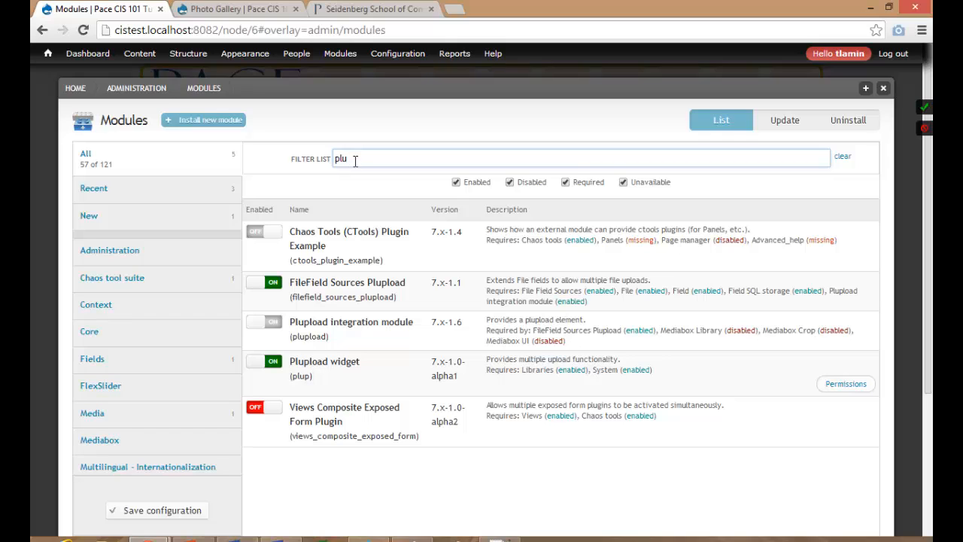
{"action": "left_click_drag", "start_coordinate": [353, 159], "coordinate": [316, 162]}
{"action": "key", "text": "BackSpace"}
{"action": "type", "text": "light"}
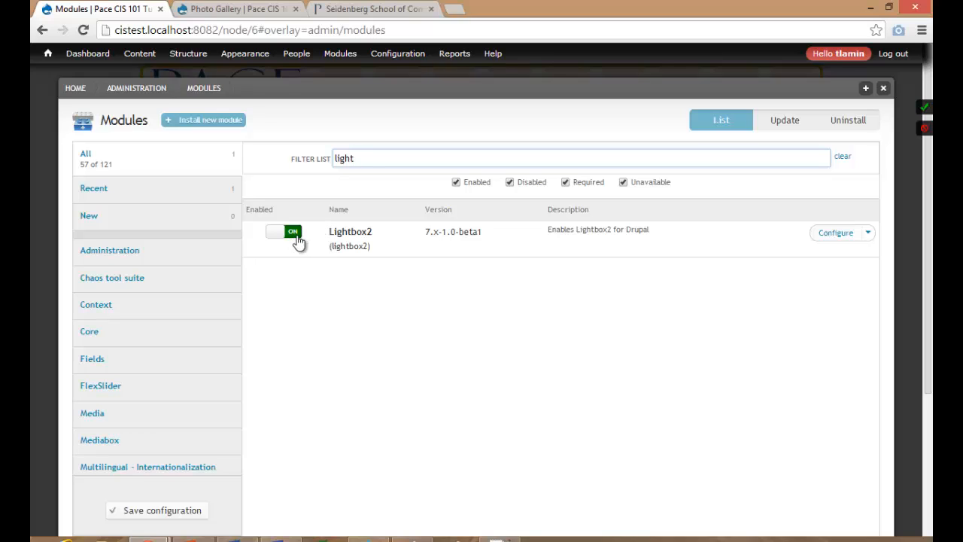
Filter the modules list for 'view' and scroll through the Views modules.
{"action": "left_click_drag", "start_coordinate": [359, 159], "coordinate": [307, 166]}
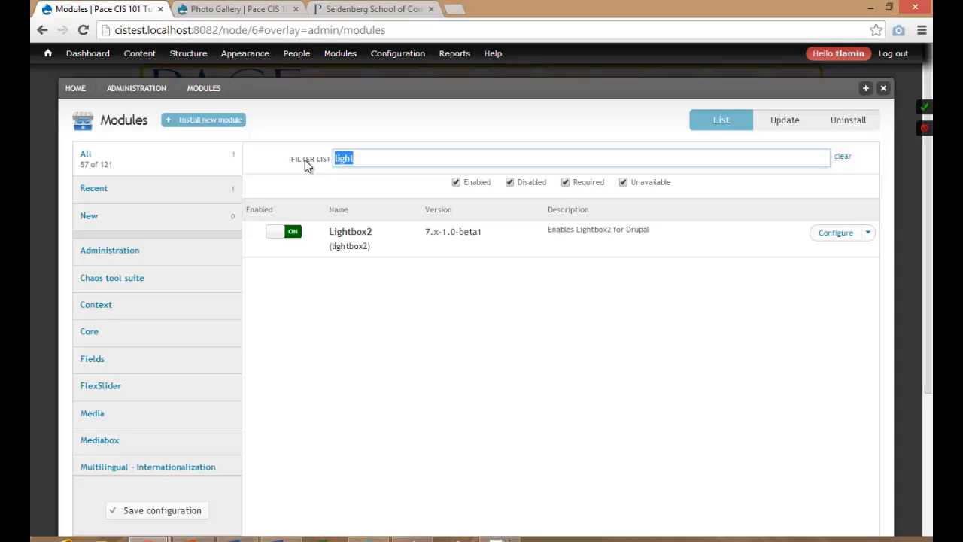
{"action": "type", "text": "view"}
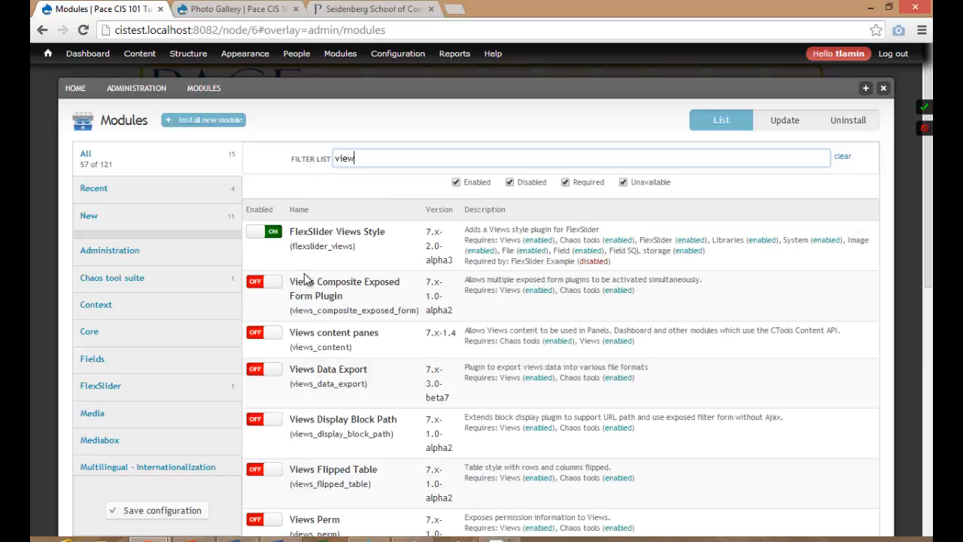
{"action": "scroll", "coordinate": [307, 279], "scroll_direction": "down", "scroll_amount": 7}
{"action": "scroll", "coordinate": [305, 279], "scroll_direction": "up", "scroll_amount": 4}
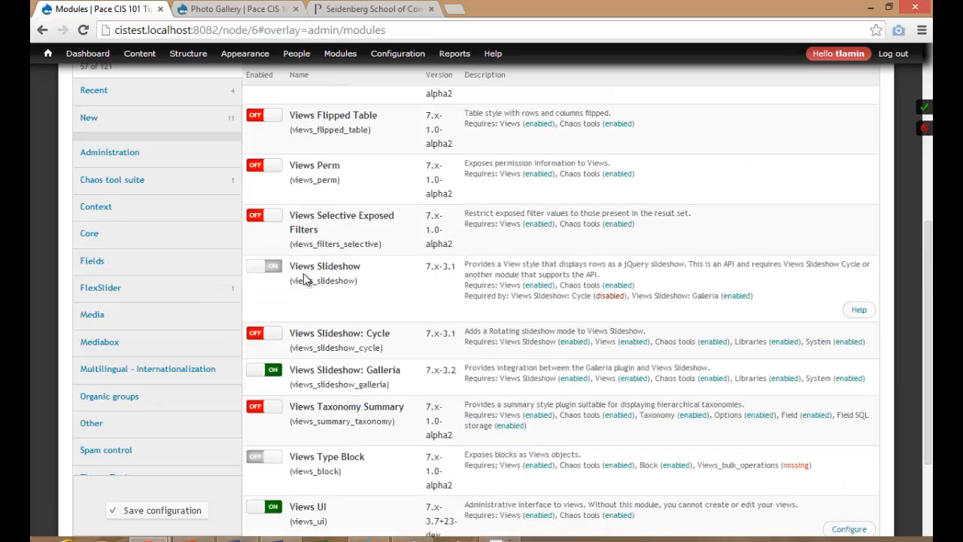
{"action": "scroll", "coordinate": [305, 280], "scroll_direction": "down", "scroll_amount": 4}
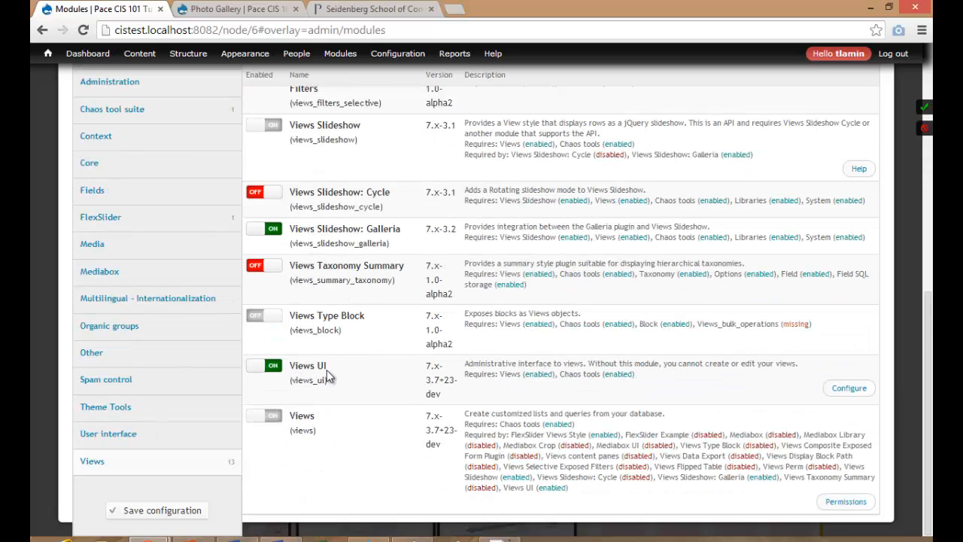
{"action": "scroll", "coordinate": [314, 250], "scroll_direction": "up", "scroll_amount": 8}
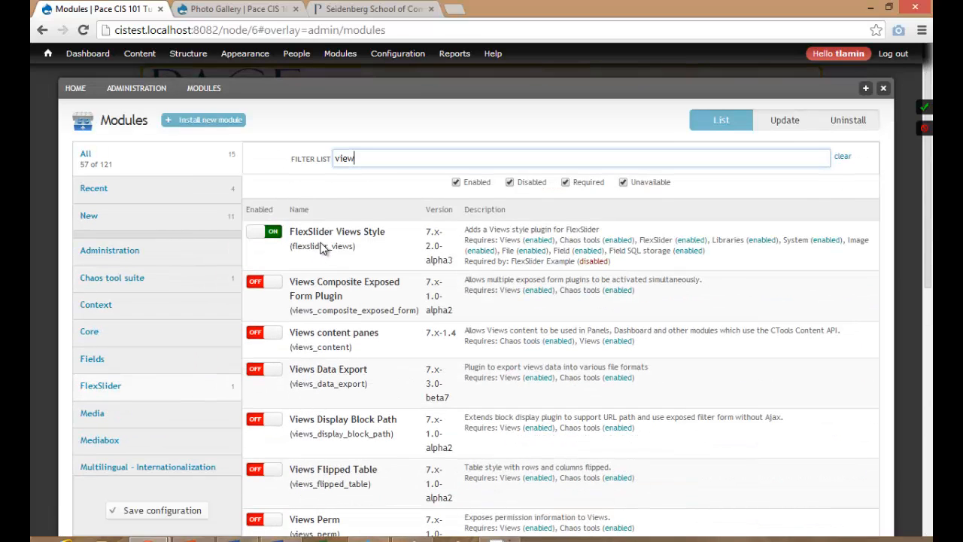
Filter for 'ctools', then 'libraries', confirming Chaos tools and Libraries 7.x-2.2 are enabled.
{"action": "left_click_drag", "start_coordinate": [359, 158], "coordinate": [324, 160]}
{"action": "type", "text": "c"}
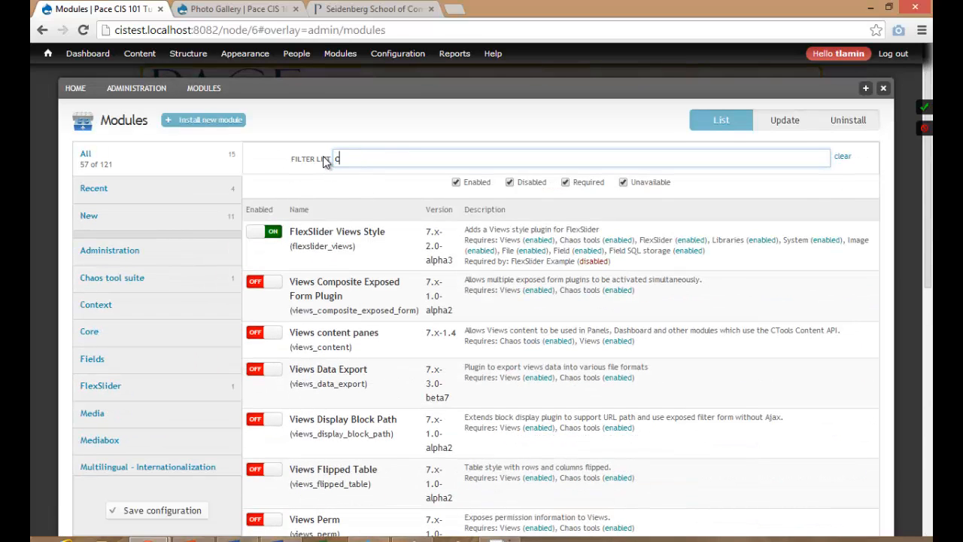
{"action": "type", "text": "tools"}
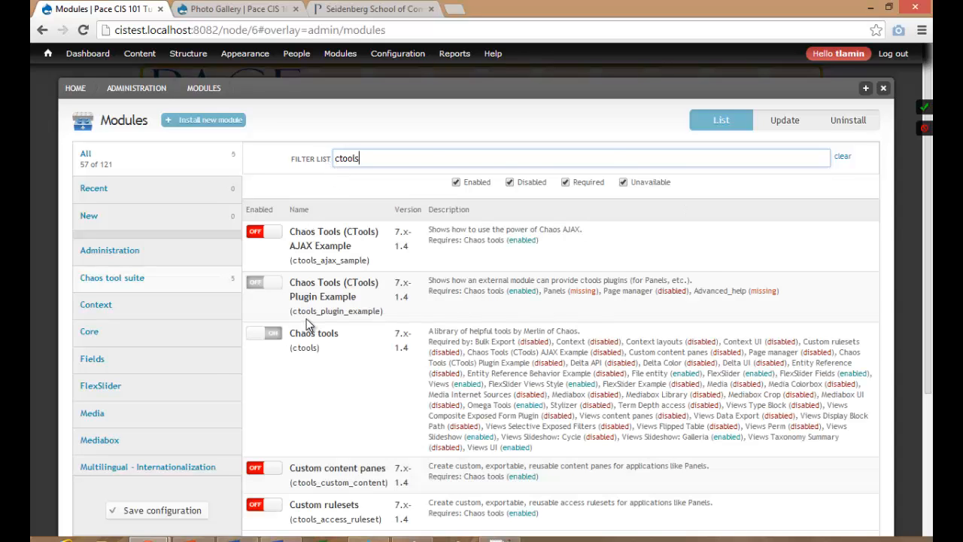
{"action": "scroll", "coordinate": [306, 318], "scroll_direction": "down", "scroll_amount": 2}
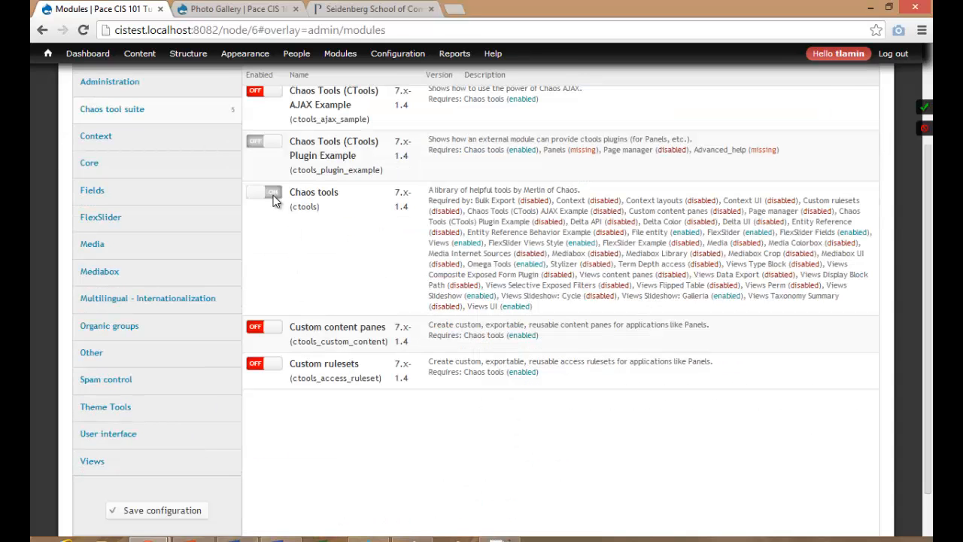
{"action": "scroll", "coordinate": [278, 199], "scroll_direction": "up", "scroll_amount": 2}
{"action": "left_click_drag", "start_coordinate": [368, 158], "coordinate": [305, 161]}
{"action": "type", "text": "librarie"}
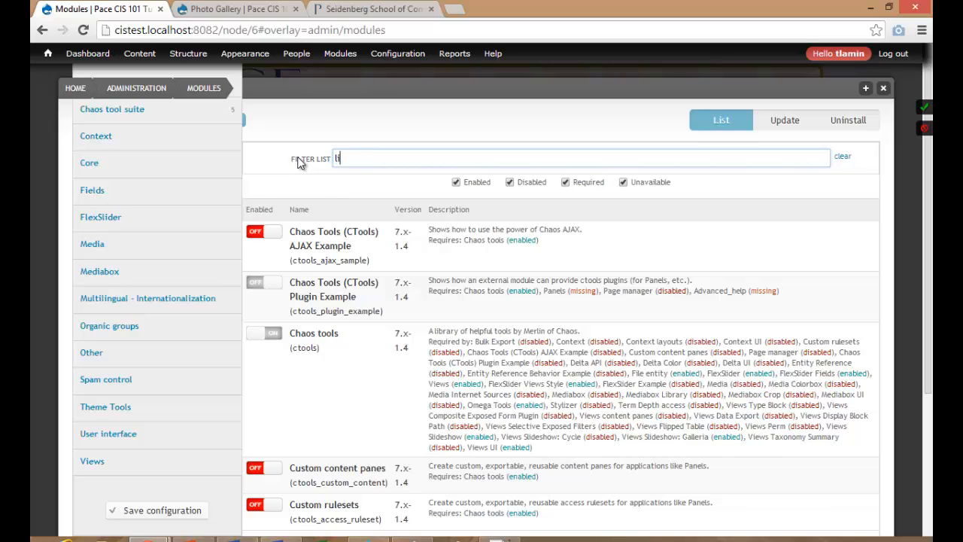
{"action": "type", "text": "s"}
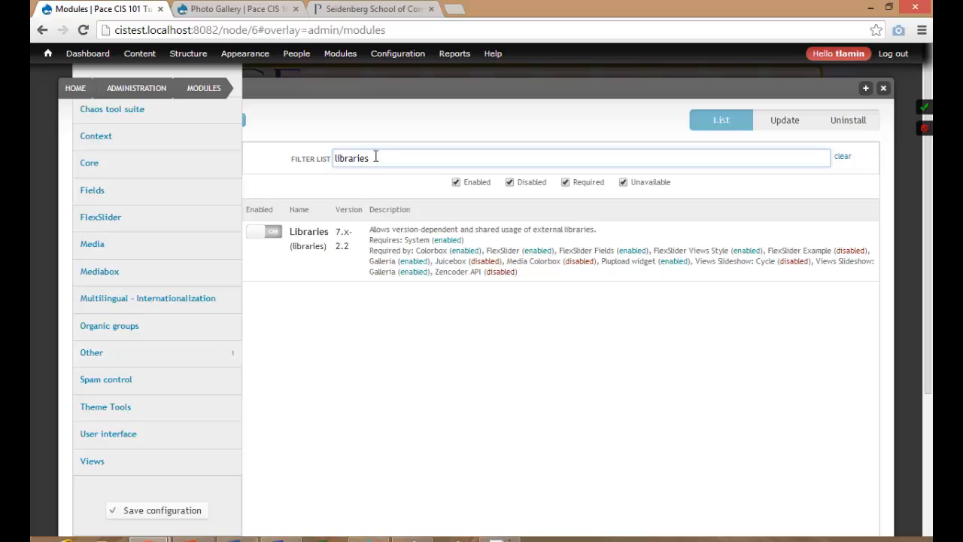
{"action": "left_click_drag", "start_coordinate": [374, 158], "coordinate": [312, 159]}
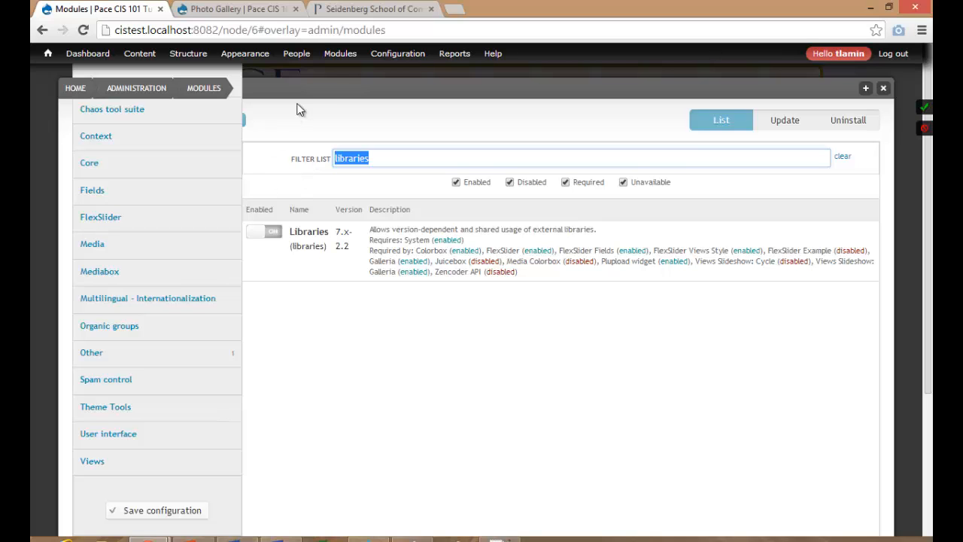
Return to the home page and view the empty gallerytest page.
{"action": "mouse_move", "coordinate": [333, 65]}
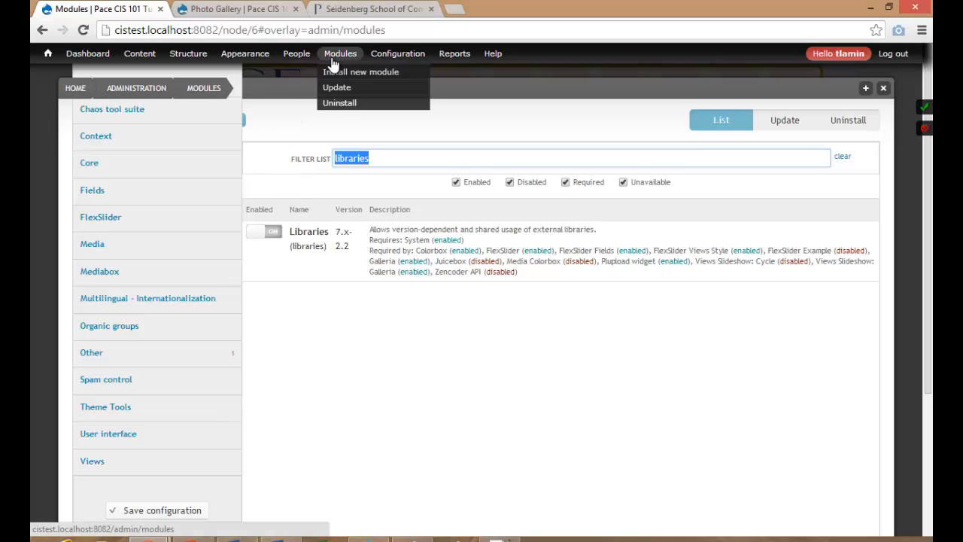
{"action": "left_click", "coordinate": [75, 88]}
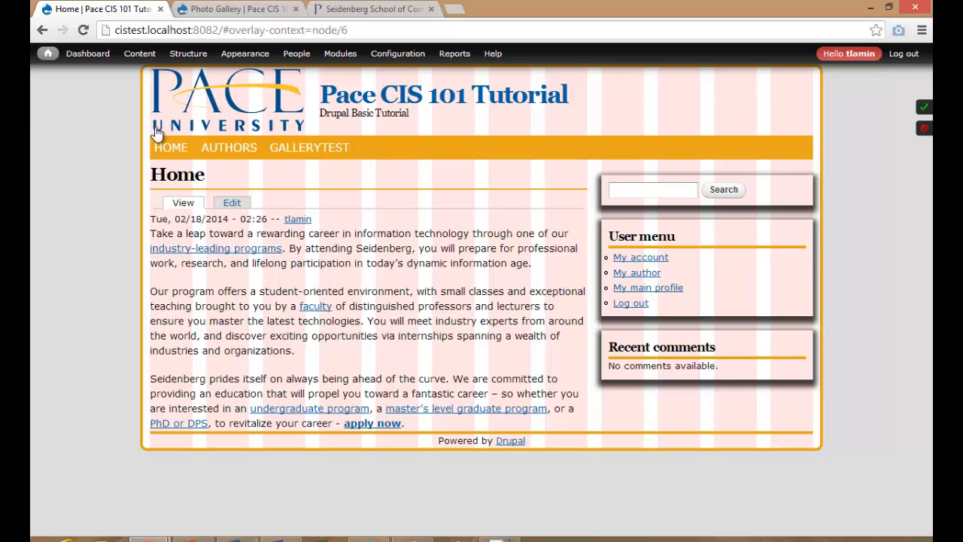
{"action": "left_click", "coordinate": [289, 147]}
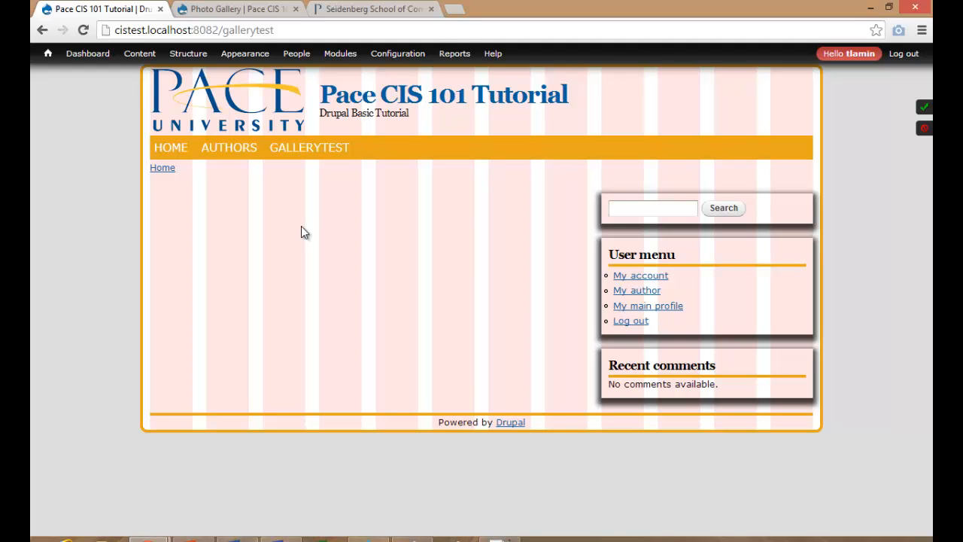
Go to Structure > Views and start adding a new view.
{"action": "mouse_move", "coordinate": [185, 63]}
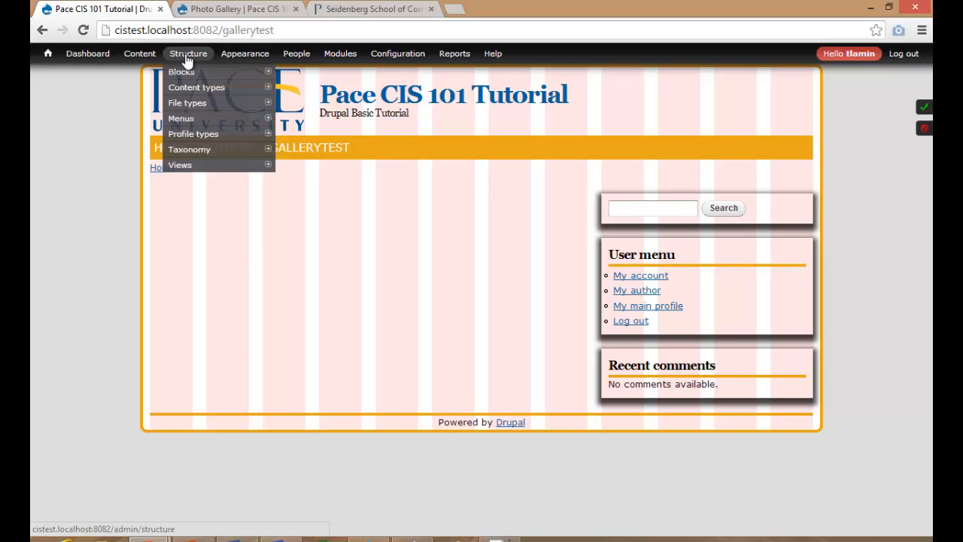
{"action": "left_click", "coordinate": [187, 60]}
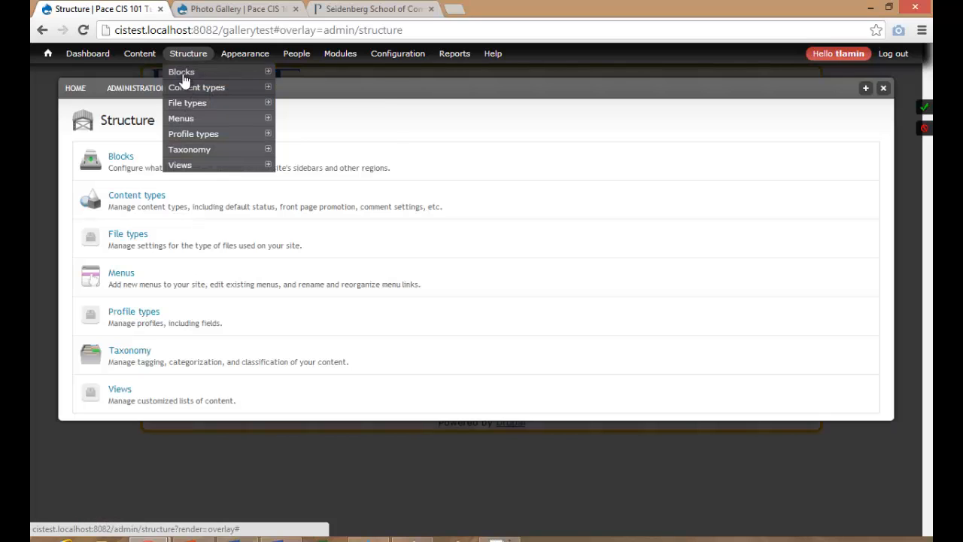
{"action": "left_click", "coordinate": [120, 390]}
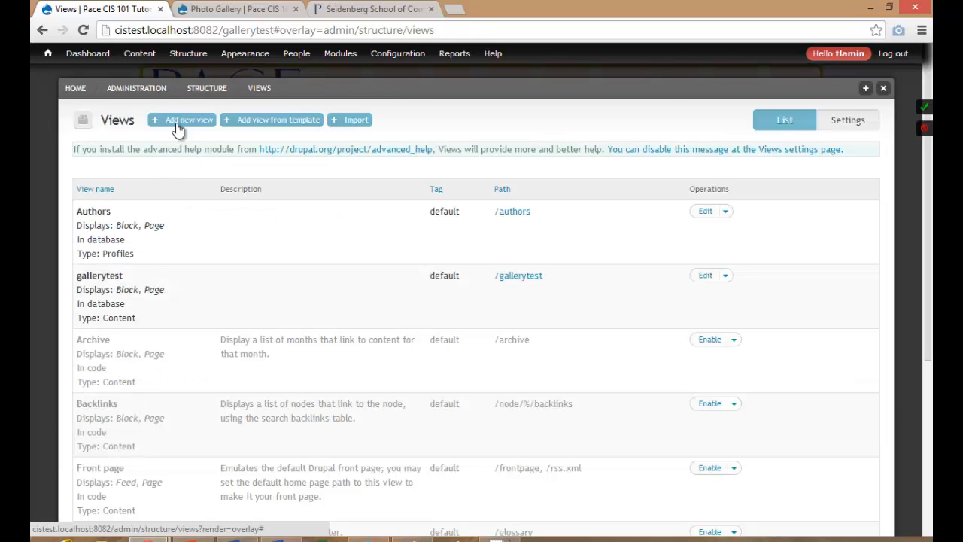
{"action": "left_click", "coordinate": [178, 120]}
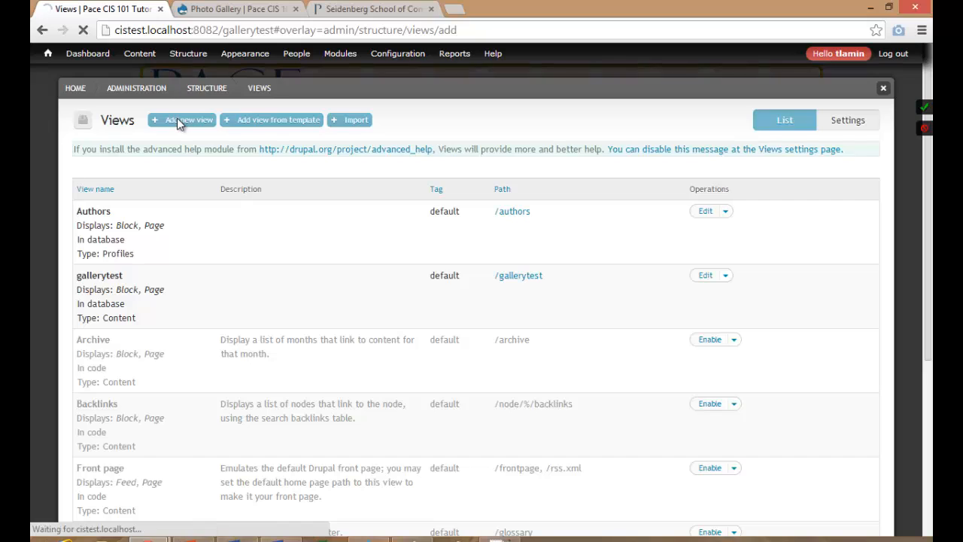
Name the new view 'Photo Galleries', showing Content of type Photo Gallery.
{"action": "left_click", "coordinate": [146, 172]}
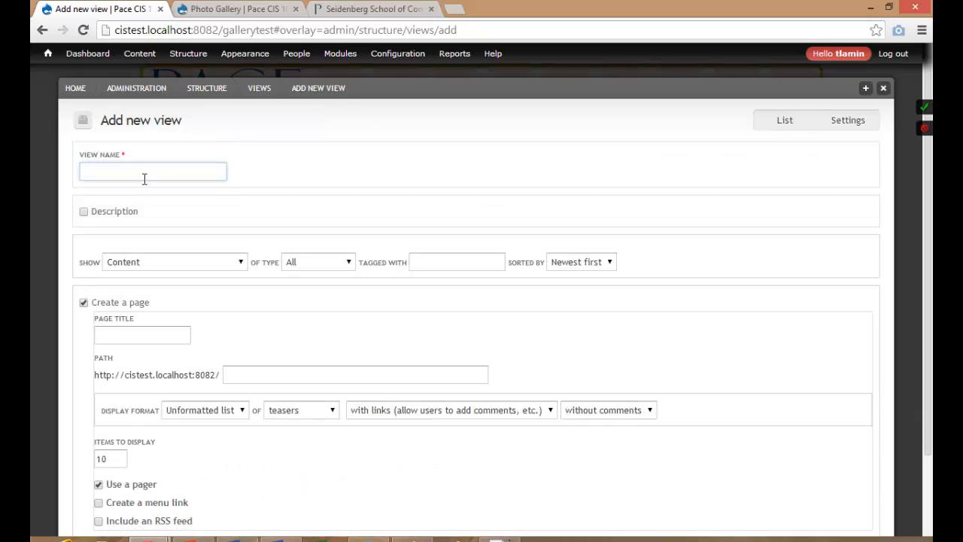
{"action": "type", "text": "Photo Galleries"}
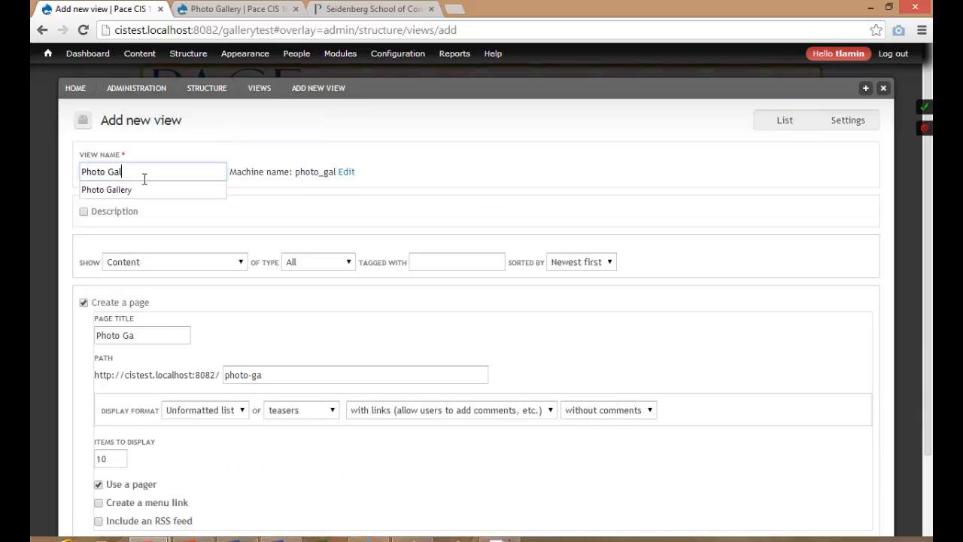
{"action": "left_click", "coordinate": [173, 213]}
{"action": "left_click", "coordinate": [195, 265]}
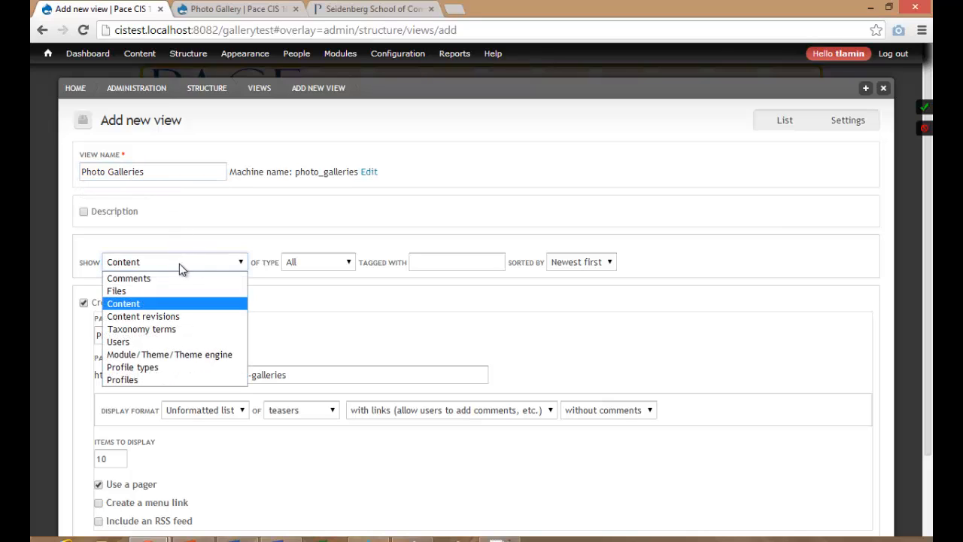
{"action": "left_click", "coordinate": [161, 303]}
{"action": "left_click", "coordinate": [326, 259]}
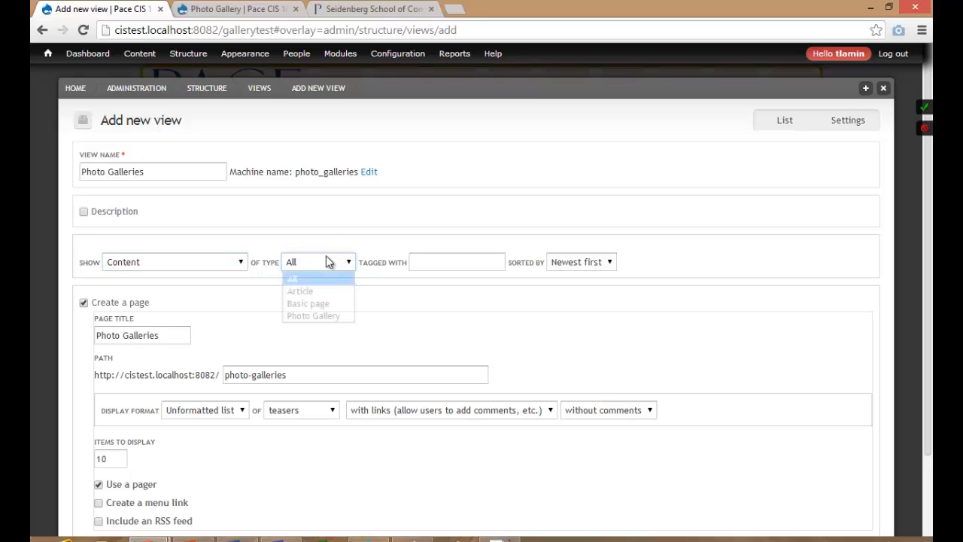
{"action": "left_click", "coordinate": [316, 317]}
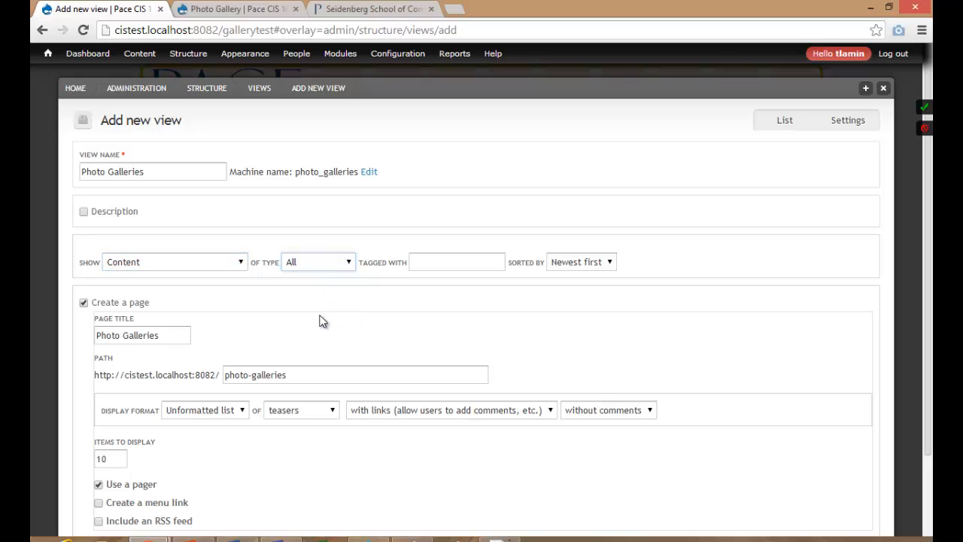
{"action": "scroll", "coordinate": [320, 319], "scroll_direction": "down", "scroll_amount": 2}
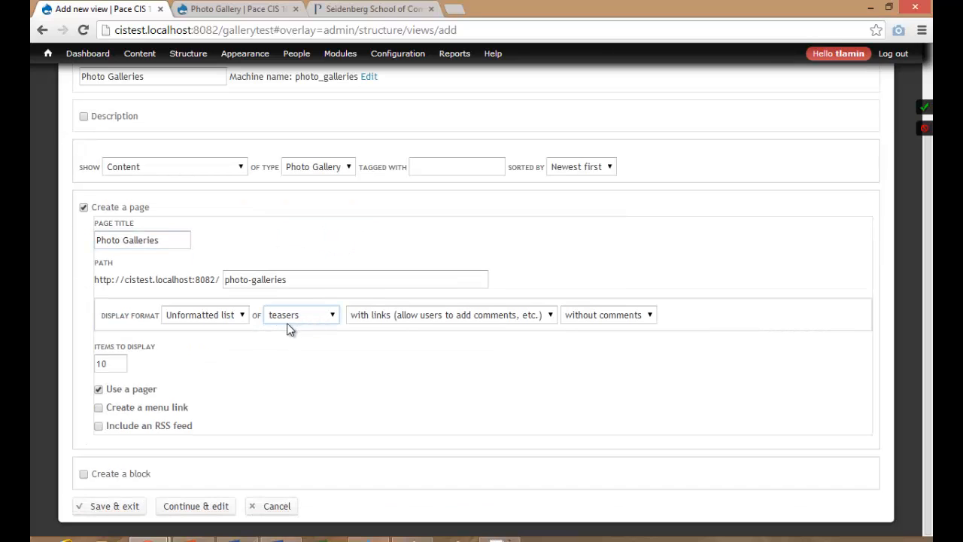
Make the page display fields, add a Main menu link, and include an RSS feed.
{"action": "left_click", "coordinate": [199, 317]}
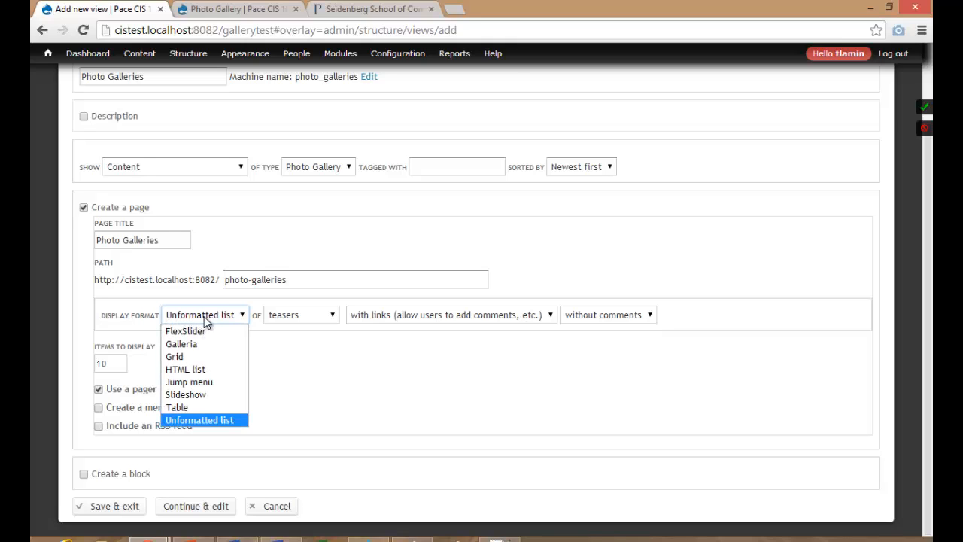
{"action": "left_click", "coordinate": [220, 321]}
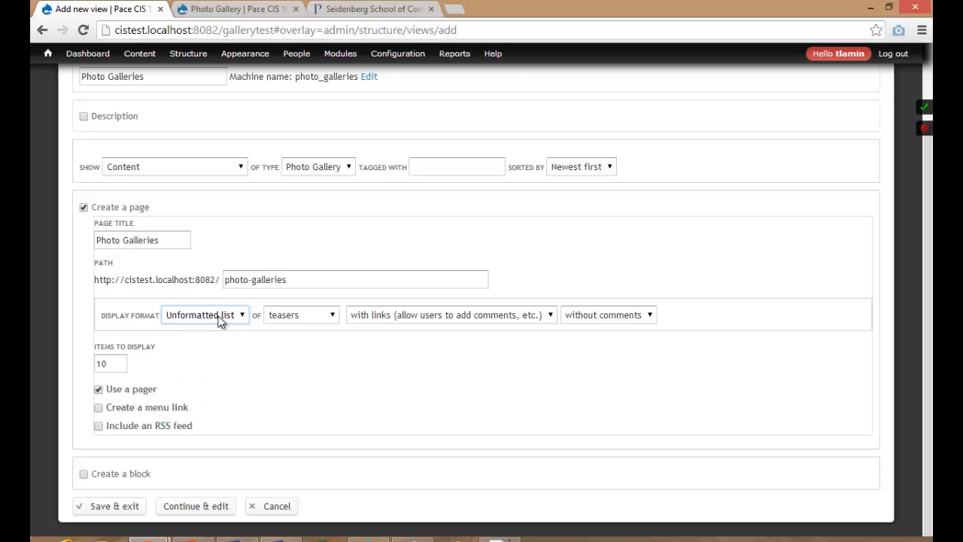
{"action": "left_click", "coordinate": [302, 316]}
{"action": "left_click", "coordinate": [291, 382]}
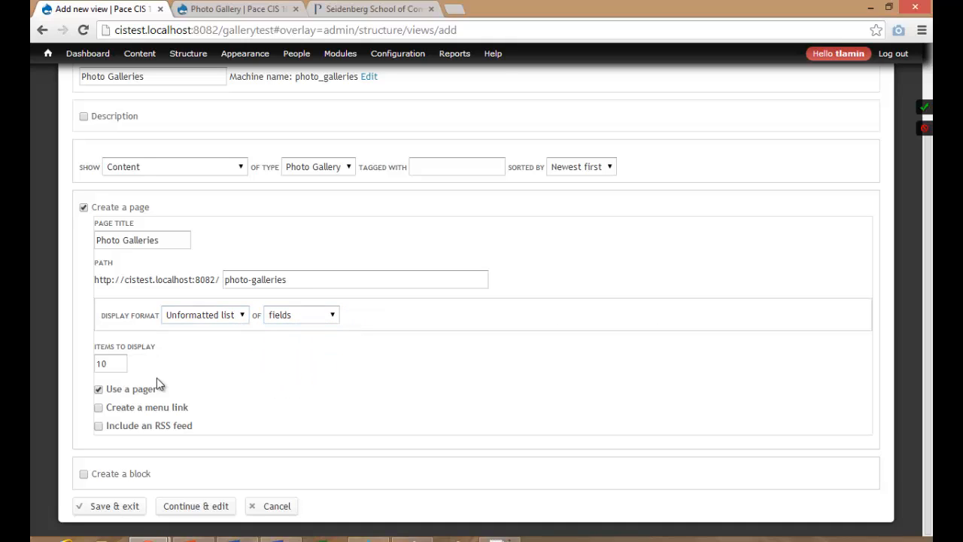
{"action": "left_click", "coordinate": [131, 409]}
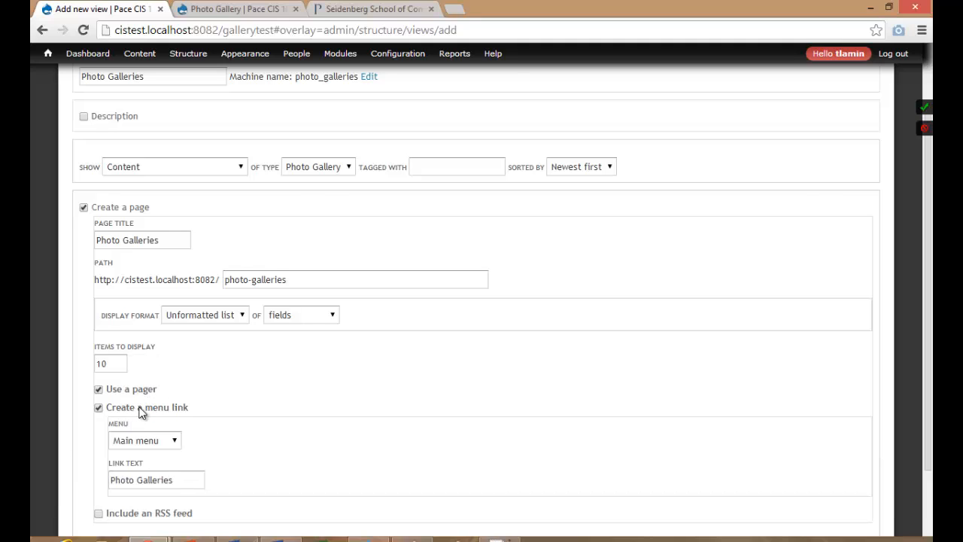
{"action": "scroll", "coordinate": [190, 370], "scroll_direction": "down", "scroll_amount": 2}
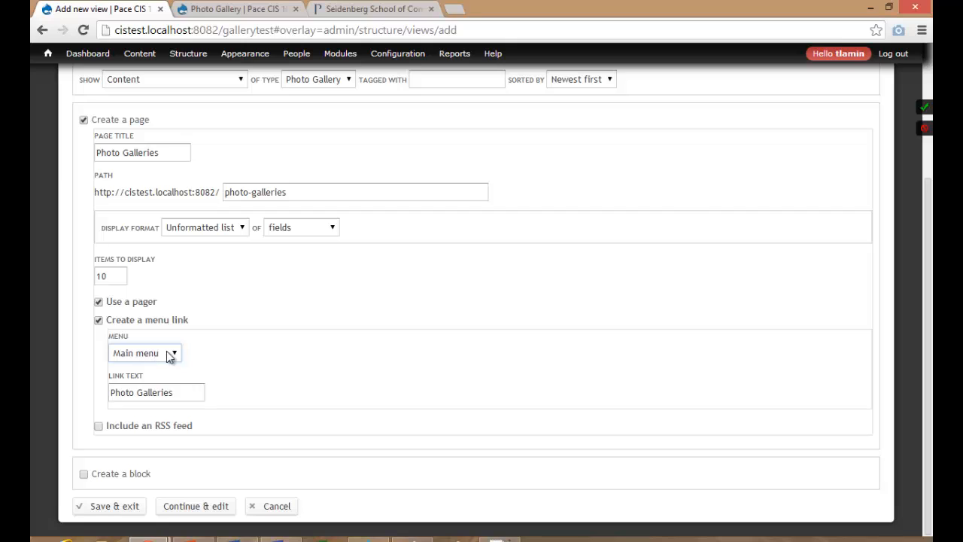
{"action": "left_click", "coordinate": [151, 392]}
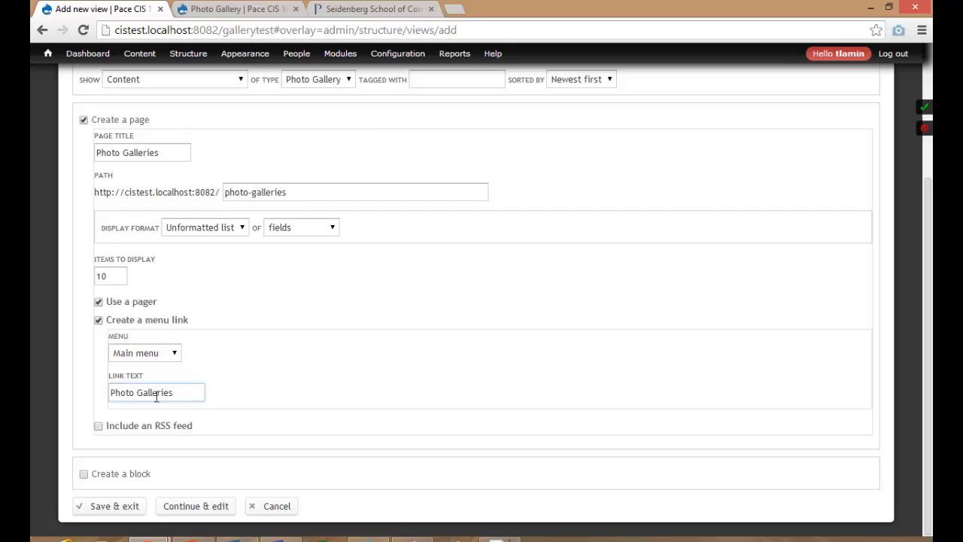
{"action": "left_click_drag", "start_coordinate": [181, 396], "coordinate": [98, 395]}
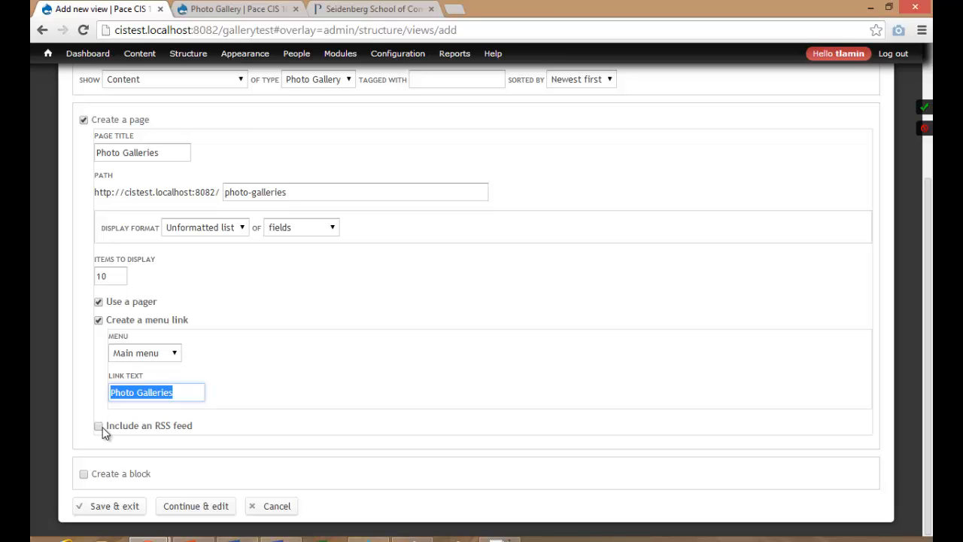
{"action": "left_click", "coordinate": [98, 426]}
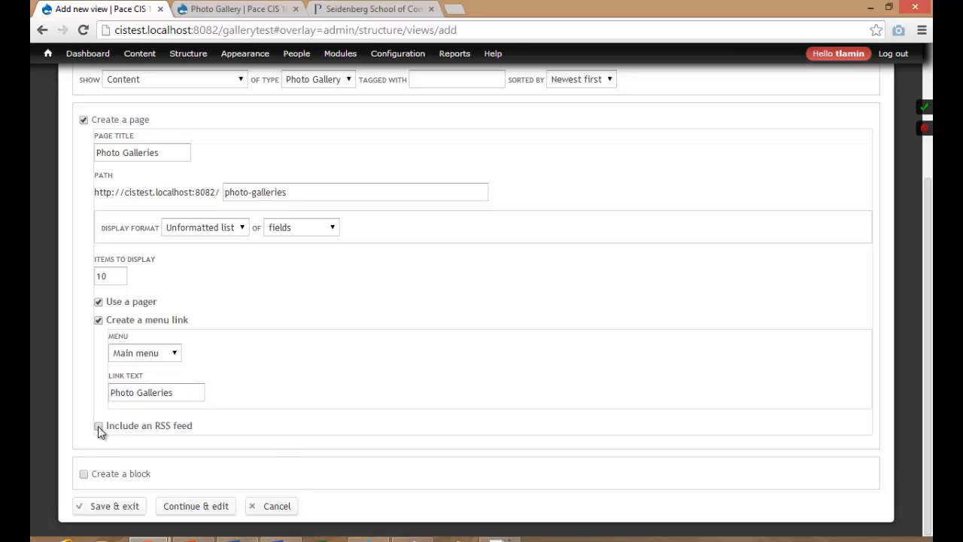
{"action": "scroll", "coordinate": [98, 427], "scroll_direction": "down", "scroll_amount": 2}
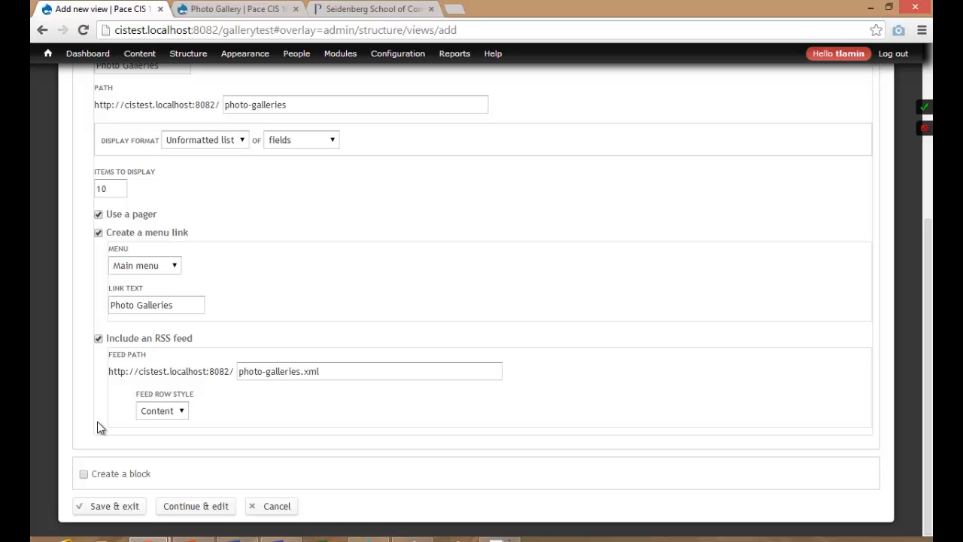
Add a block to the view titled 'Photo Gallery Slideshow'.
{"action": "left_click", "coordinate": [84, 474]}
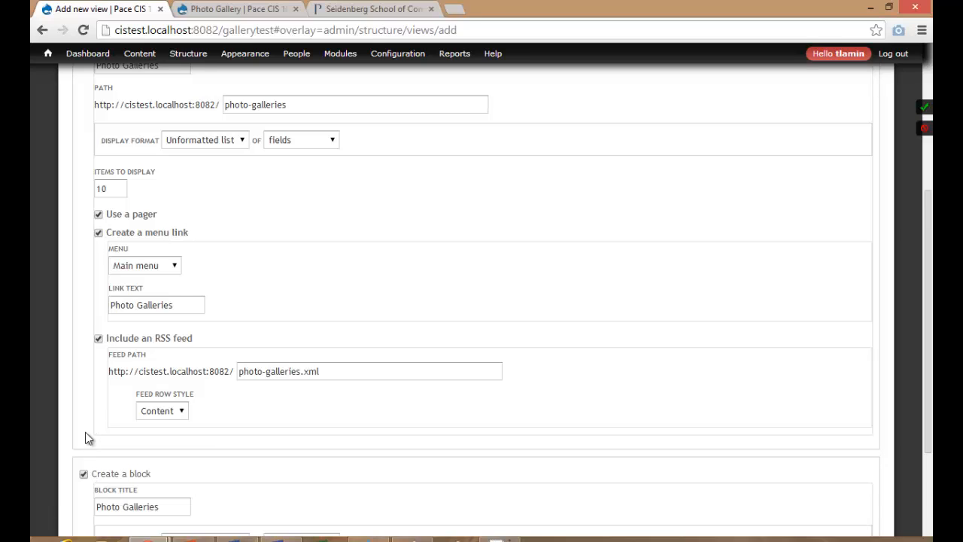
{"action": "scroll", "coordinate": [89, 406], "scroll_direction": "down", "scroll_amount": 4}
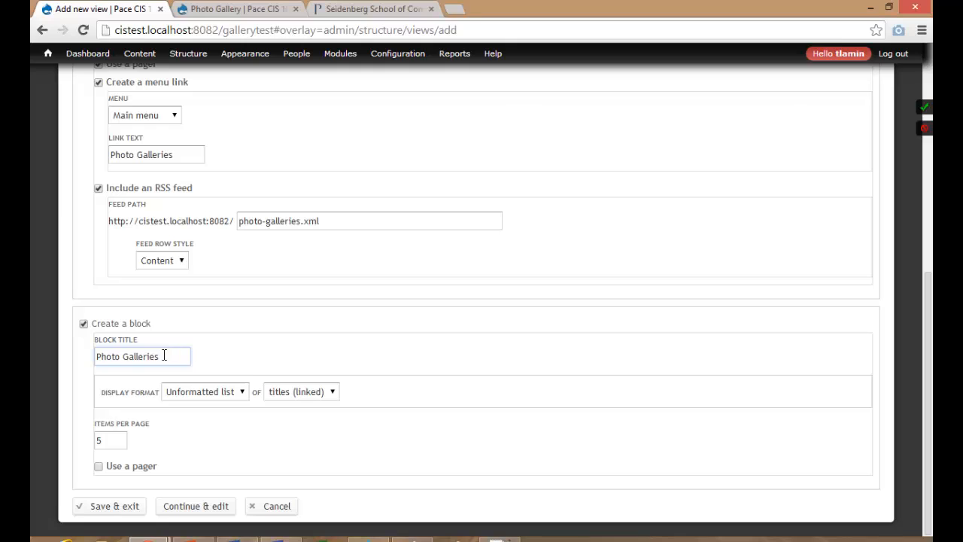
{"action": "left_click", "coordinate": [98, 358]}
{"action": "left_click", "coordinate": [184, 359]}
{"action": "key", "text": "BackSpace"}
{"action": "key", "text": "BackSpace"}
{"action": "key", "text": "BackSpace"}
{"action": "type", "text": "y Slideshow"}
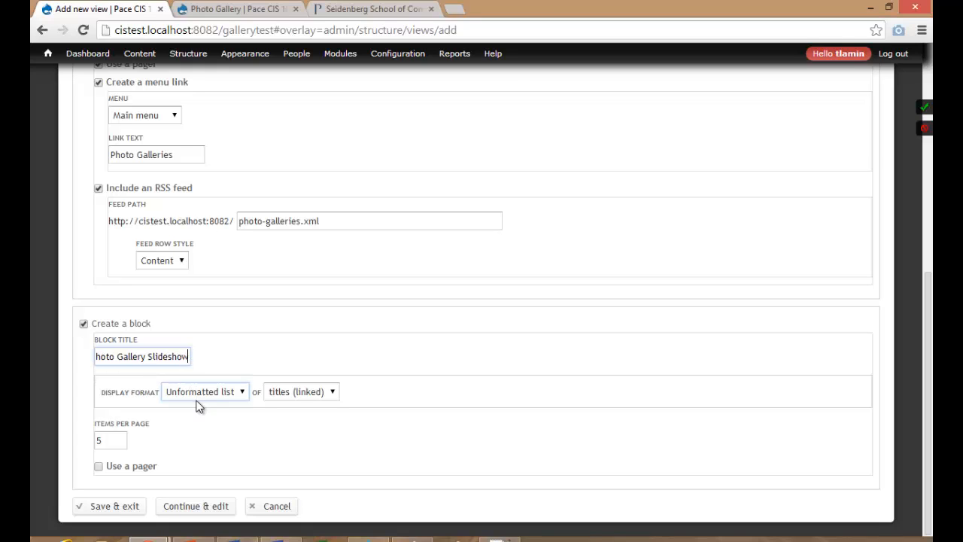
Set the block's display format to FlexSlider showing fields.
{"action": "left_click", "coordinate": [218, 392]}
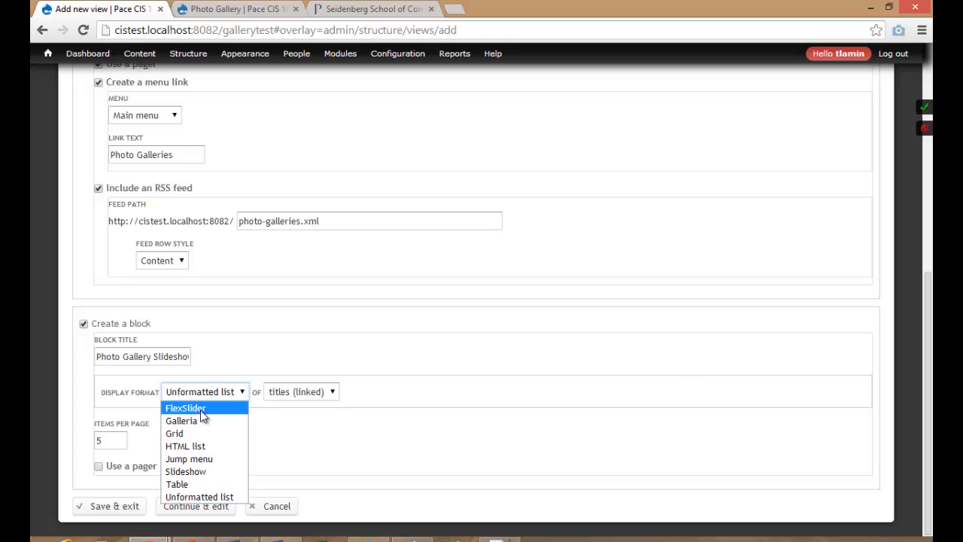
{"action": "left_click", "coordinate": [200, 410]}
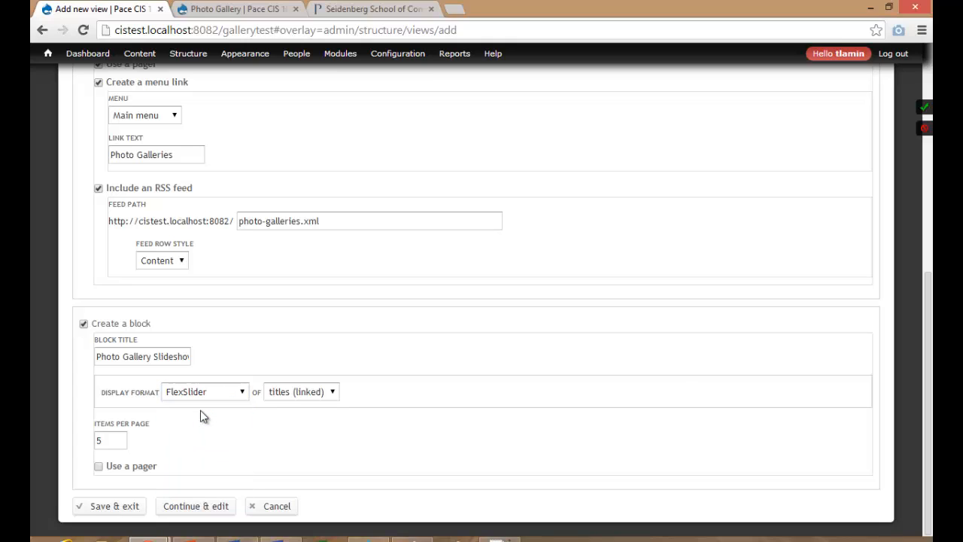
{"action": "left_click", "coordinate": [290, 394]}
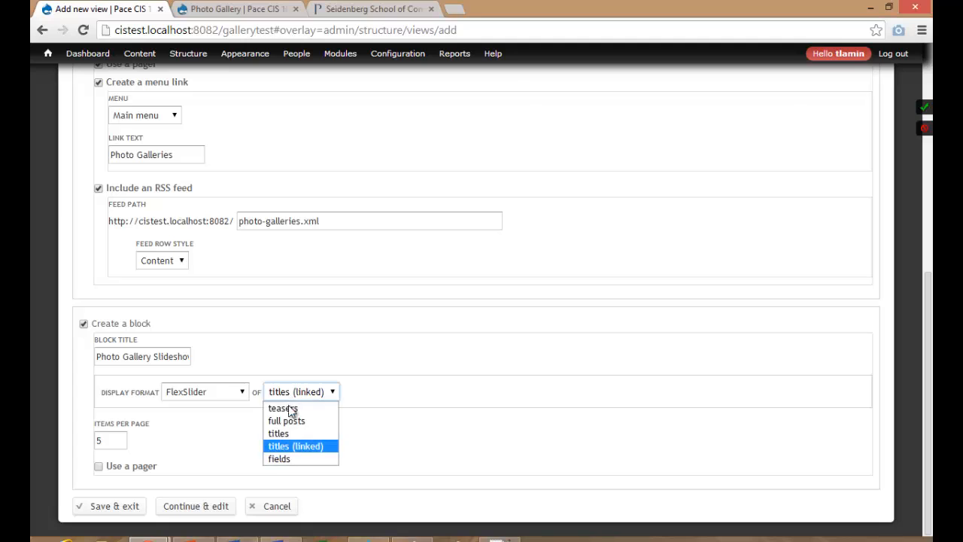
{"action": "left_click", "coordinate": [283, 458]}
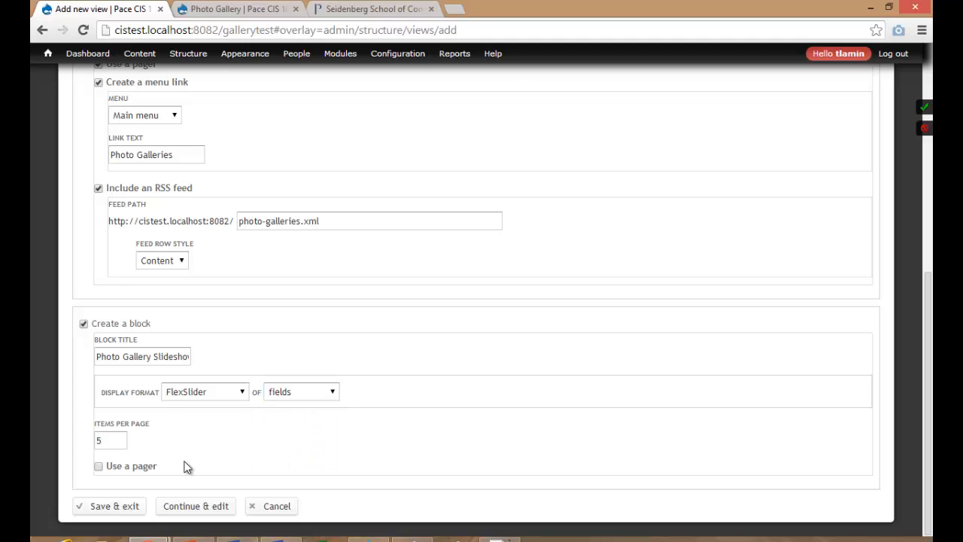
{"action": "double_click", "coordinate": [108, 442]}
Create the Photo Galleries view via Continue & edit and save it in the editor.
{"action": "left_click", "coordinate": [206, 508]}
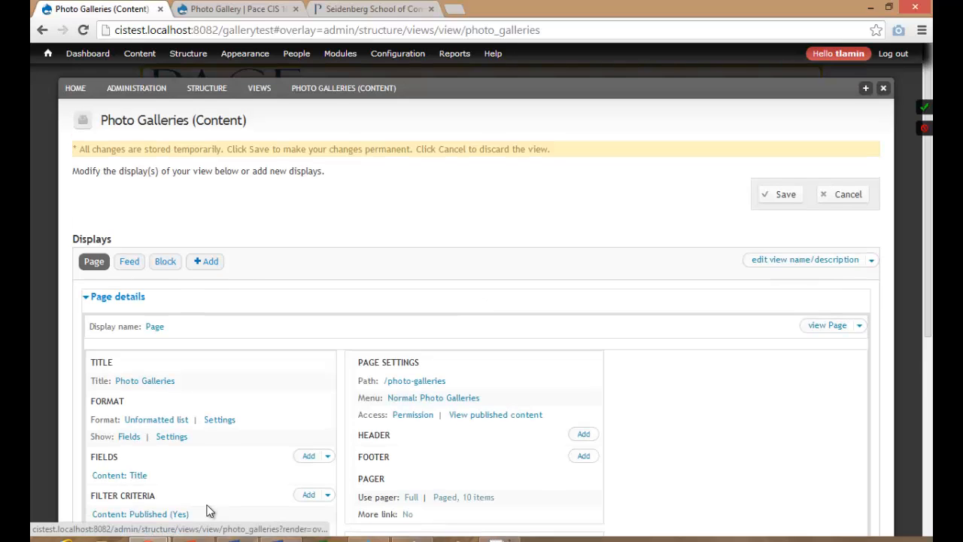
{"action": "left_click", "coordinate": [787, 200]}
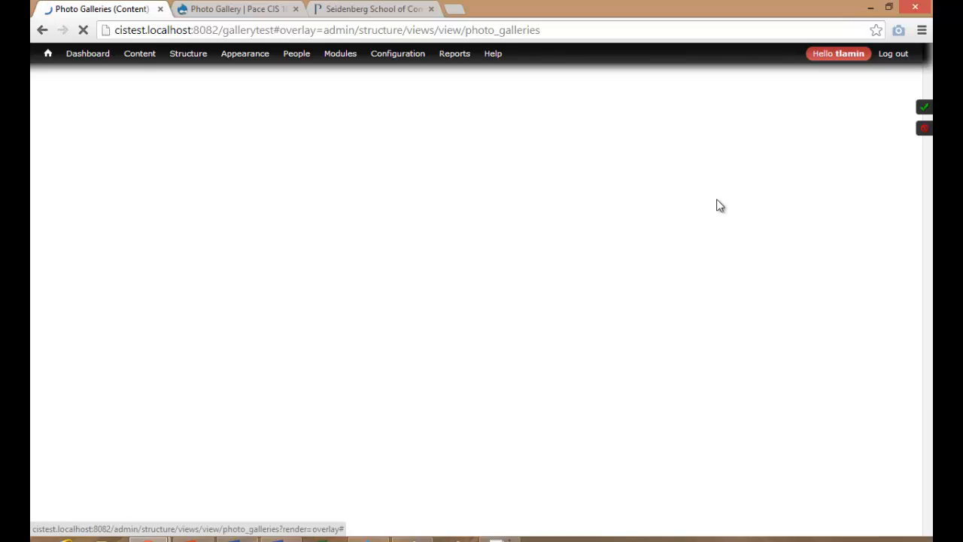
{"action": "scroll", "coordinate": [610, 239], "scroll_direction": "down", "scroll_amount": 4}
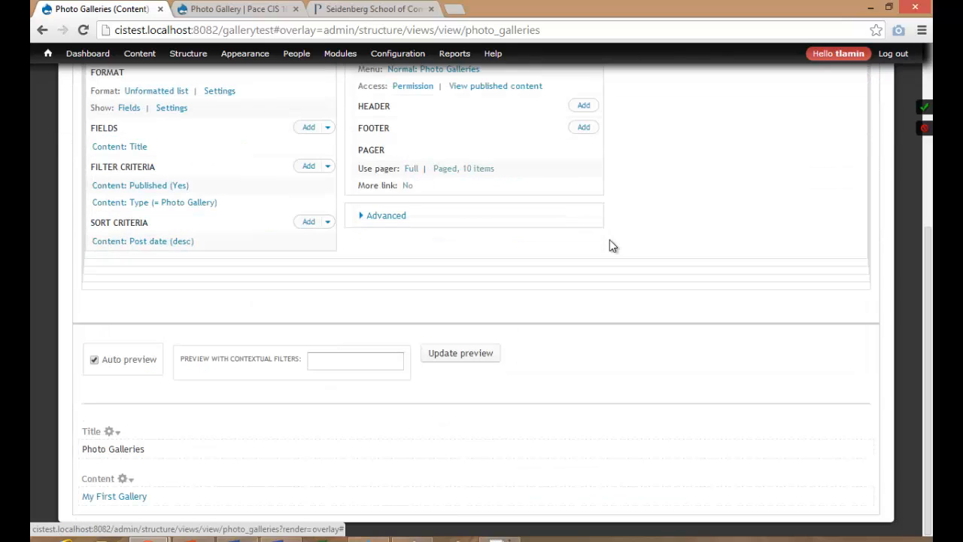
{"action": "scroll", "coordinate": [610, 241], "scroll_direction": "up", "scroll_amount": 4}
{"action": "scroll", "coordinate": [610, 240], "scroll_direction": "down", "scroll_amount": 4}
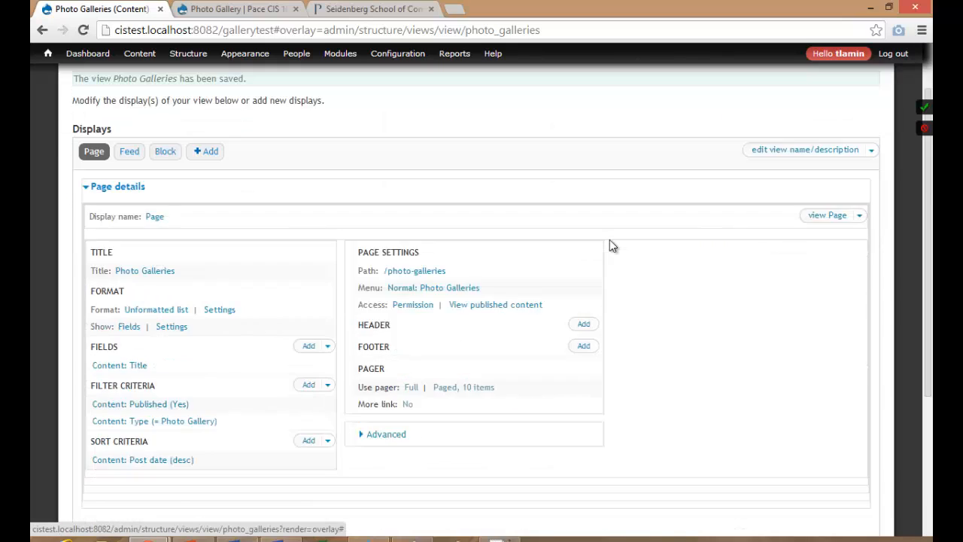
{"action": "scroll", "coordinate": [610, 241], "scroll_direction": "up", "scroll_amount": 3}
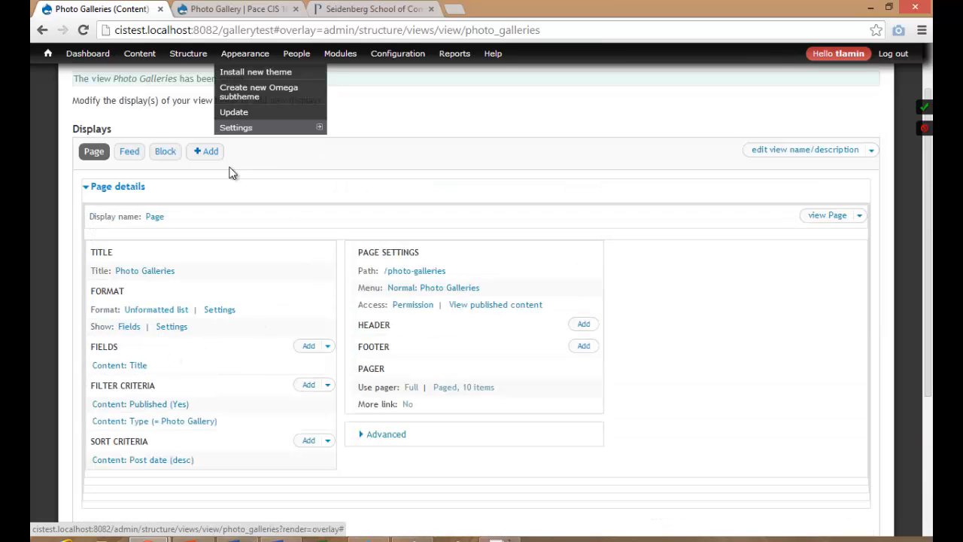
Search fields for 'cover' and add Gallery Cover Image to the view.
{"action": "left_click", "coordinate": [309, 348]}
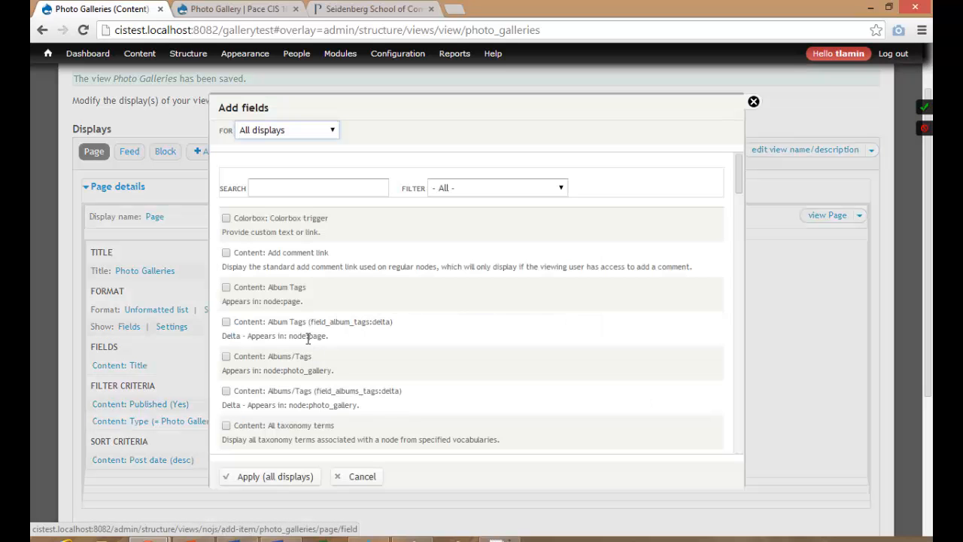
{"action": "left_click", "coordinate": [298, 186]}
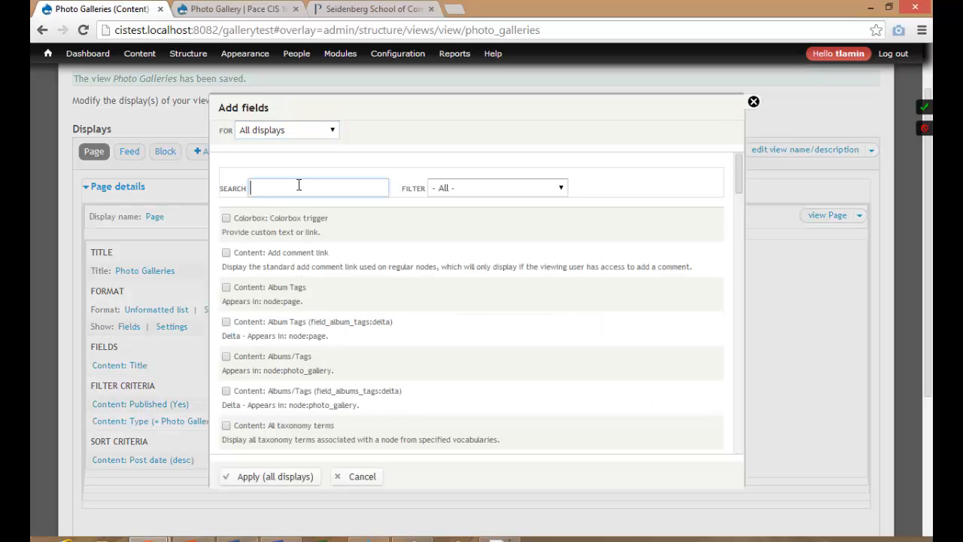
{"action": "type", "text": "cover"}
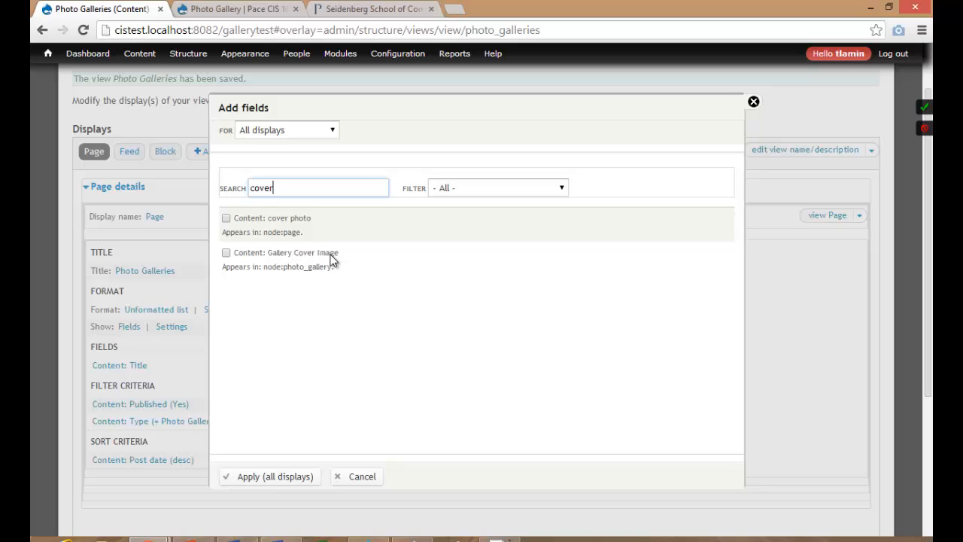
{"action": "left_click", "coordinate": [248, 255]}
{"action": "left_click", "coordinate": [268, 486]}
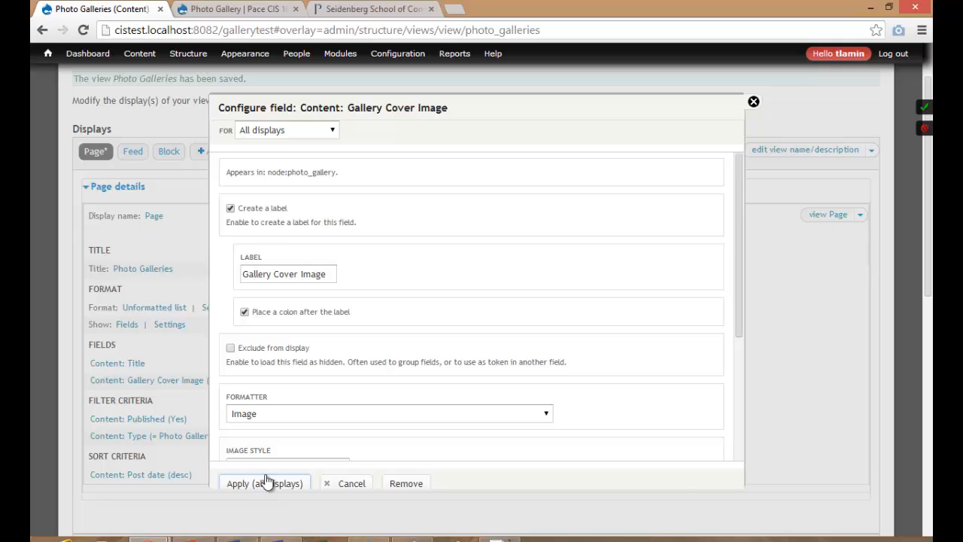
Configure the cover image with no label, gallerylistview style, linked to Content.
{"action": "left_click", "coordinate": [251, 208]}
{"action": "left_click", "coordinate": [287, 378]}
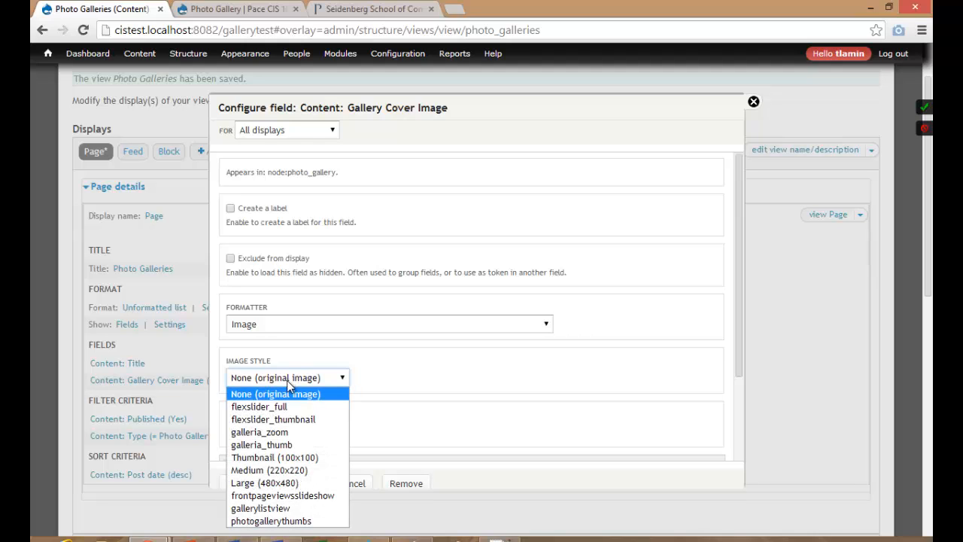
{"action": "left_click", "coordinate": [276, 508]}
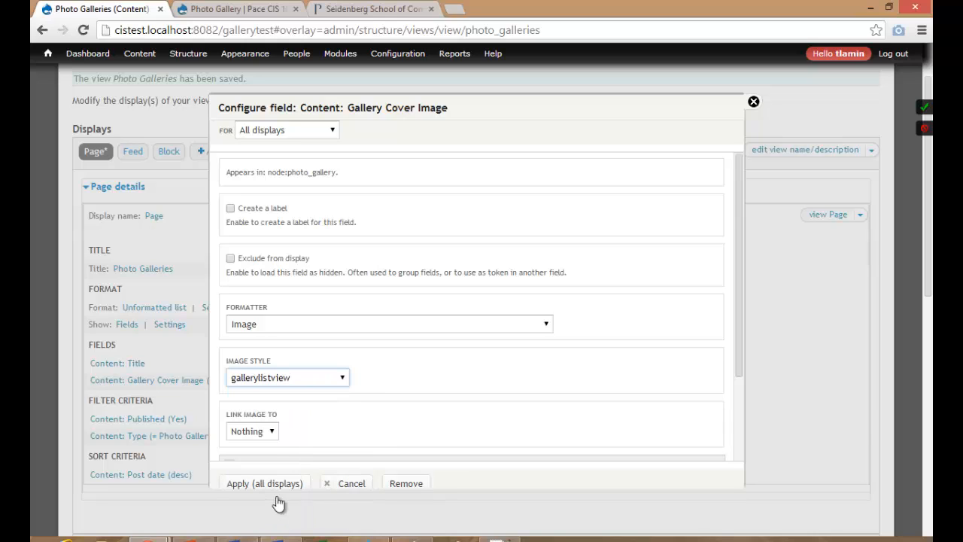
{"action": "left_click", "coordinate": [268, 432]}
{"action": "left_click", "coordinate": [256, 458]}
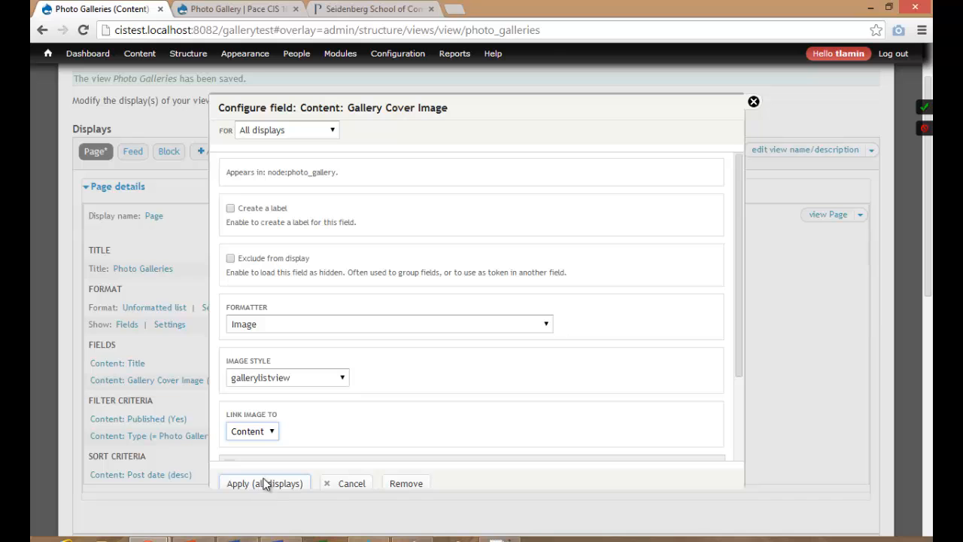
{"action": "left_click", "coordinate": [266, 483]}
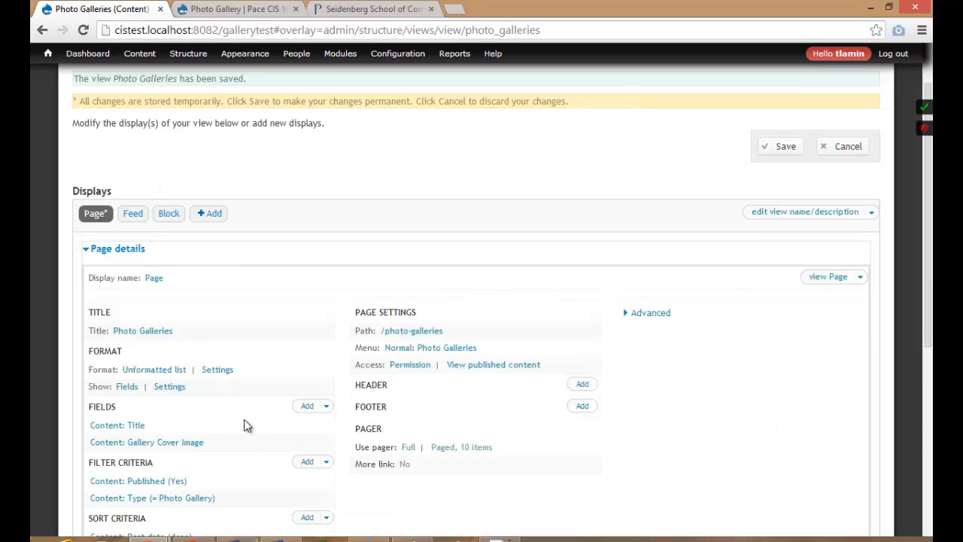
Reorder fields so Gallery Cover Image precedes Title on all displays, then save the view.
{"action": "scroll", "coordinate": [244, 419], "scroll_direction": "down", "scroll_amount": 5}
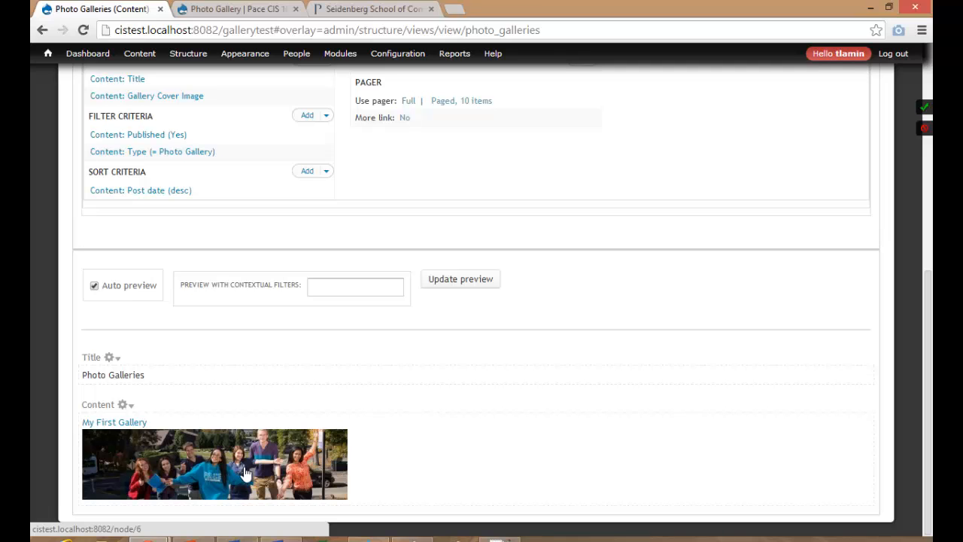
{"action": "scroll", "coordinate": [221, 385], "scroll_direction": "up", "scroll_amount": 4}
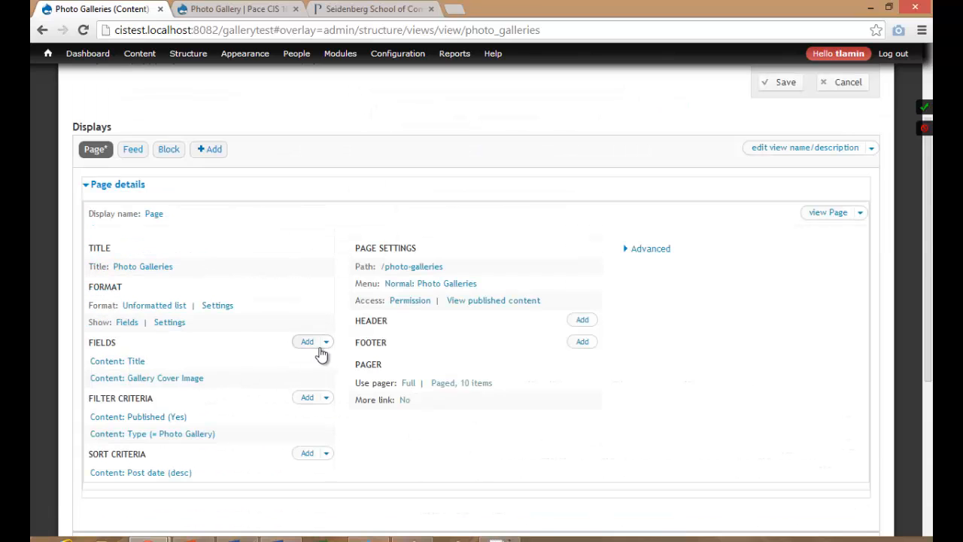
{"action": "left_click", "coordinate": [326, 344]}
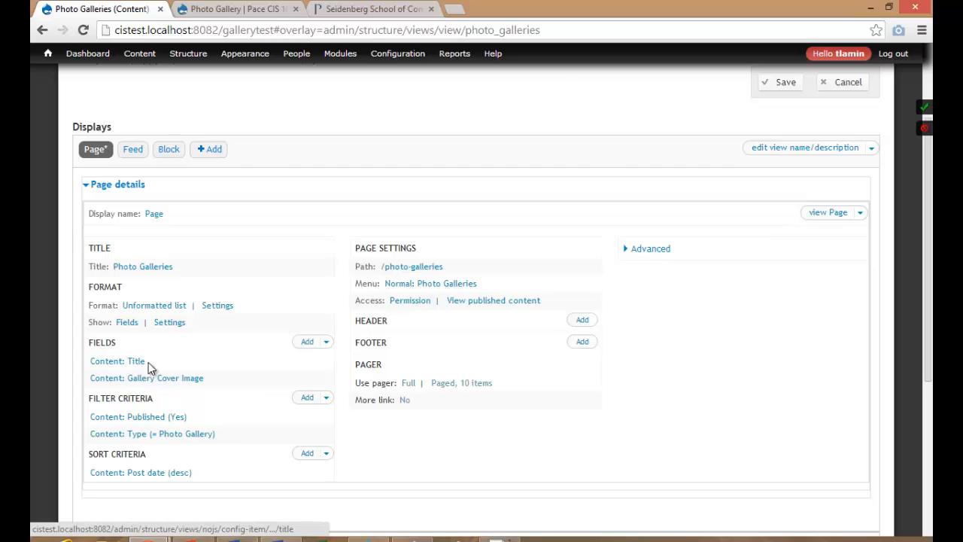
{"action": "left_click", "coordinate": [326, 343]}
{"action": "left_click", "coordinate": [301, 361]}
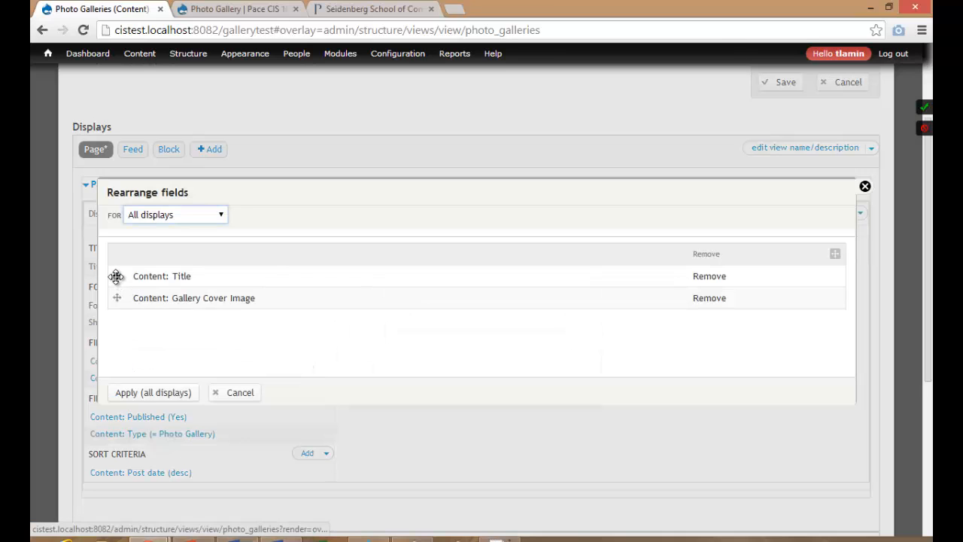
{"action": "left_click_drag", "start_coordinate": [117, 276], "coordinate": [116, 297]}
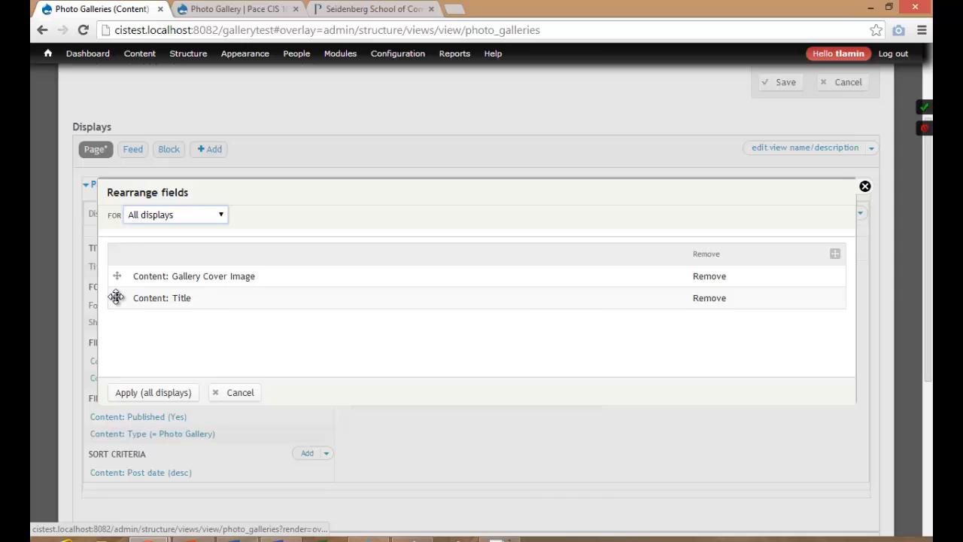
{"action": "left_click", "coordinate": [148, 392]}
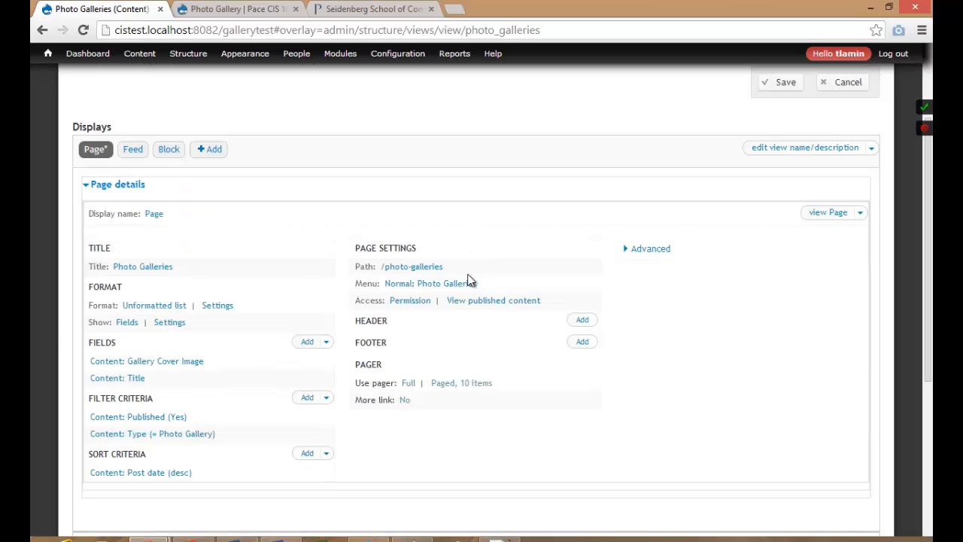
{"action": "left_click", "coordinate": [776, 87]}
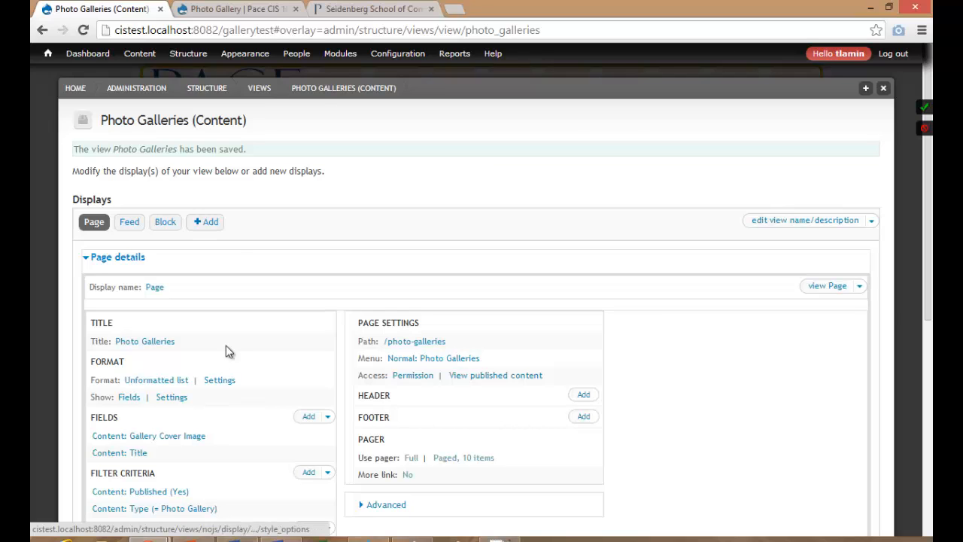
Return to the site home page and review the Photo Galleries page.
{"action": "left_click", "coordinate": [263, 11]}
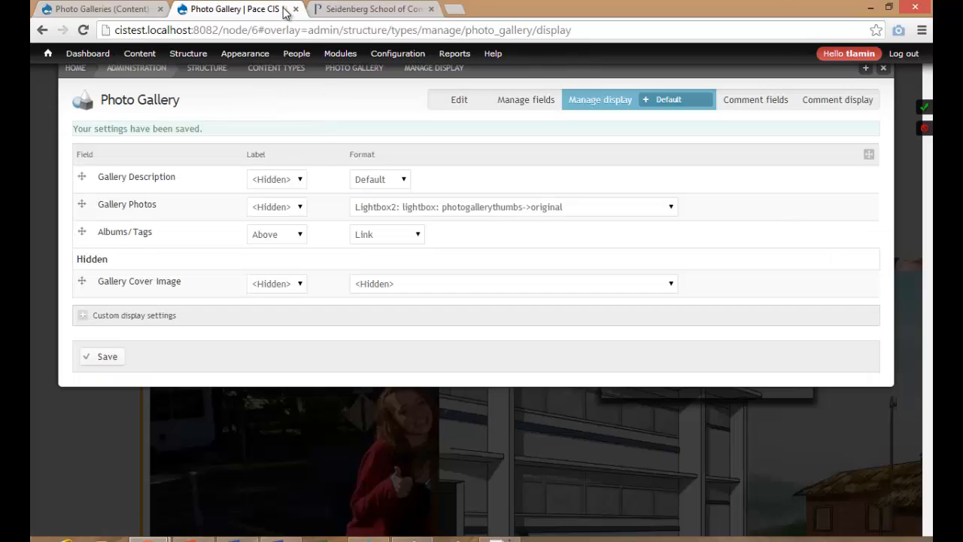
{"action": "left_click", "coordinate": [80, 71]}
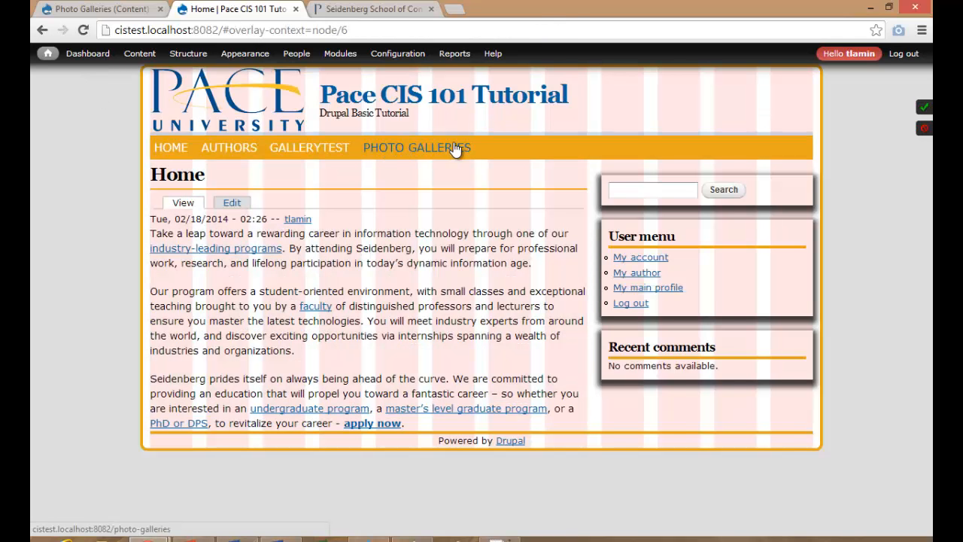
{"action": "left_click", "coordinate": [439, 148]}
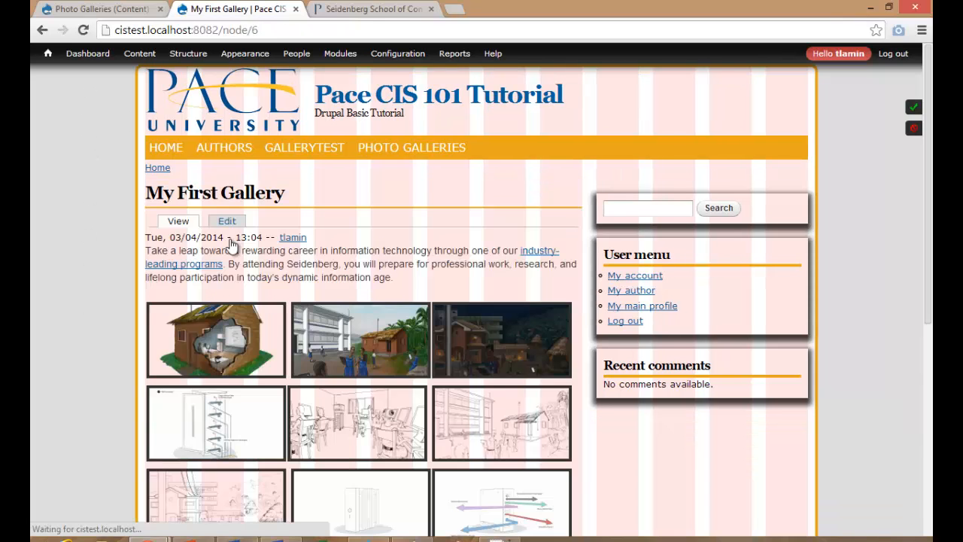
{"action": "scroll", "coordinate": [156, 286], "scroll_direction": "down", "scroll_amount": 10}
{"action": "scroll", "coordinate": [156, 286], "scroll_direction": "up", "scroll_amount": 10}
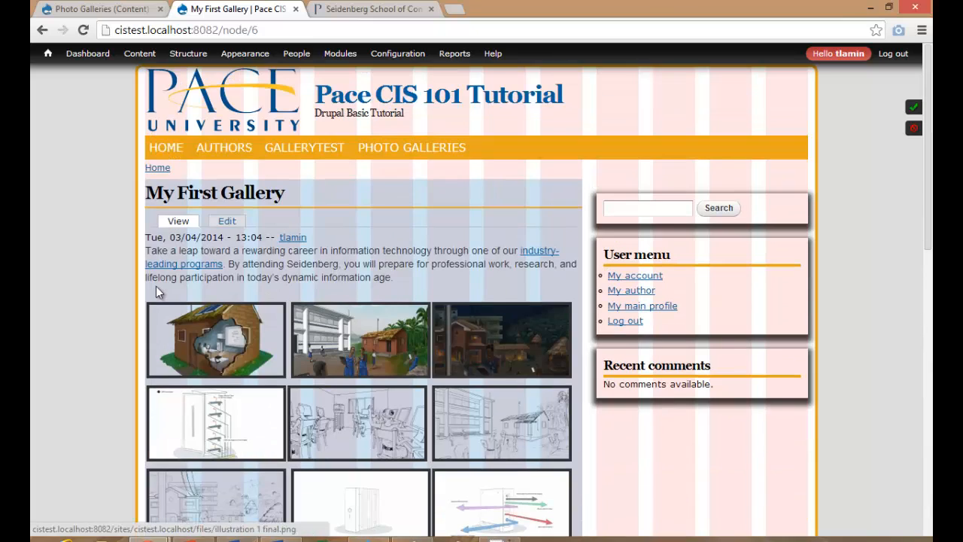
Go to Content > Add content > Photo Gallery.
{"action": "mouse_move", "coordinate": [139, 56]}
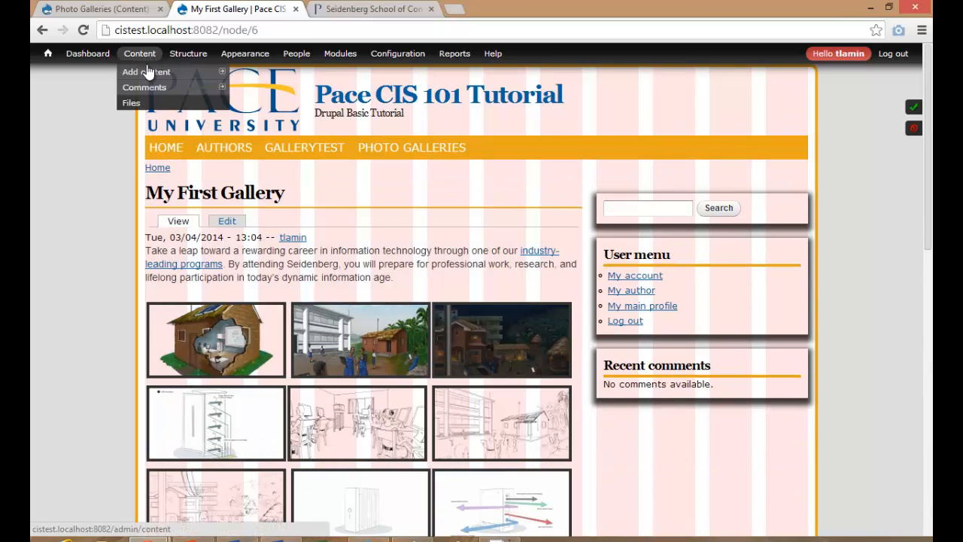
{"action": "mouse_move", "coordinate": [150, 71]}
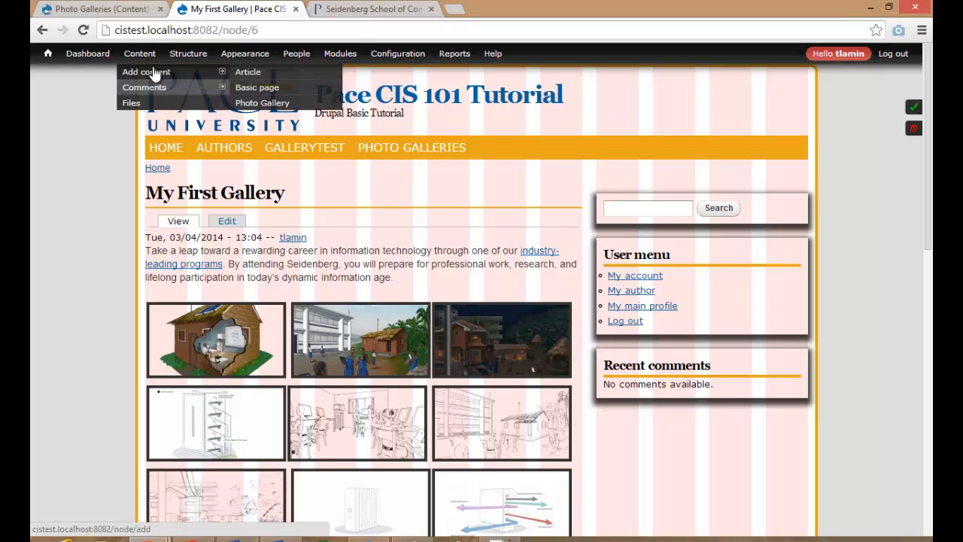
{"action": "left_click", "coordinate": [255, 102]}
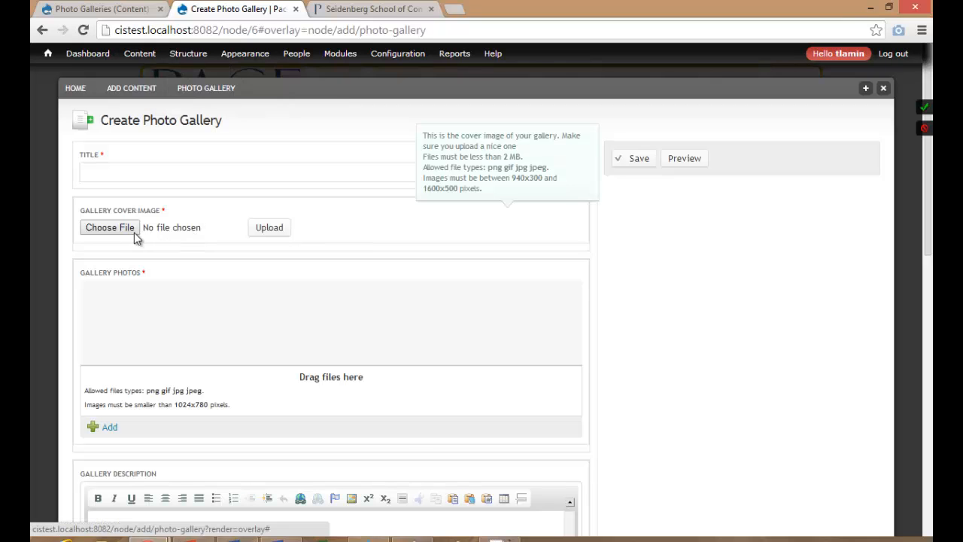
Set banner_JRB3.jpg from Downloads as the cover image and enter the title 'Pace'.
{"action": "left_click", "coordinate": [128, 230]}
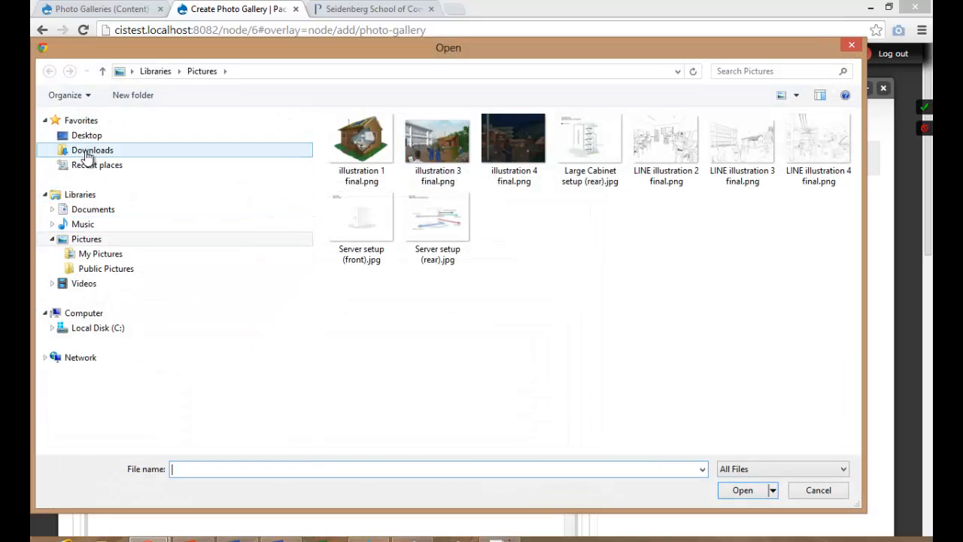
{"action": "left_click", "coordinate": [86, 151]}
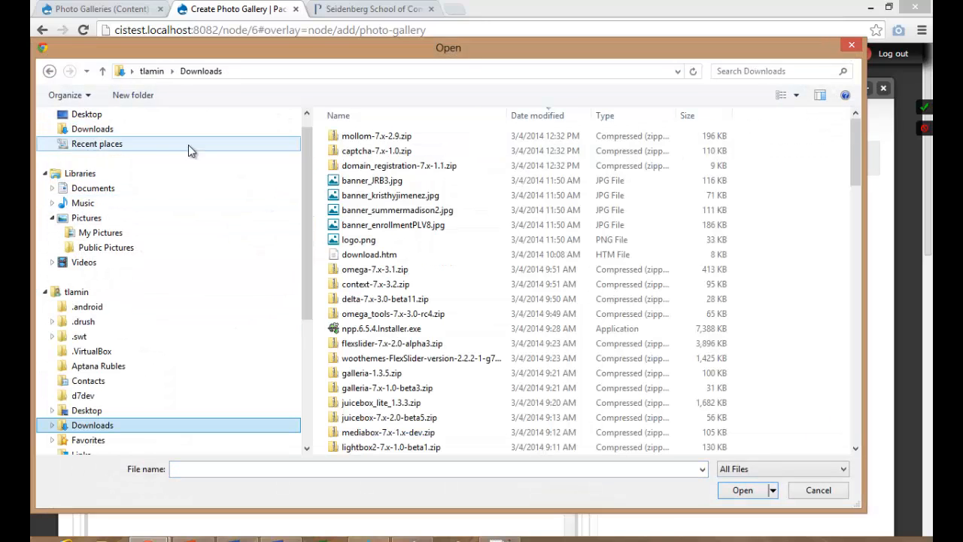
{"action": "double_click", "coordinate": [380, 183]}
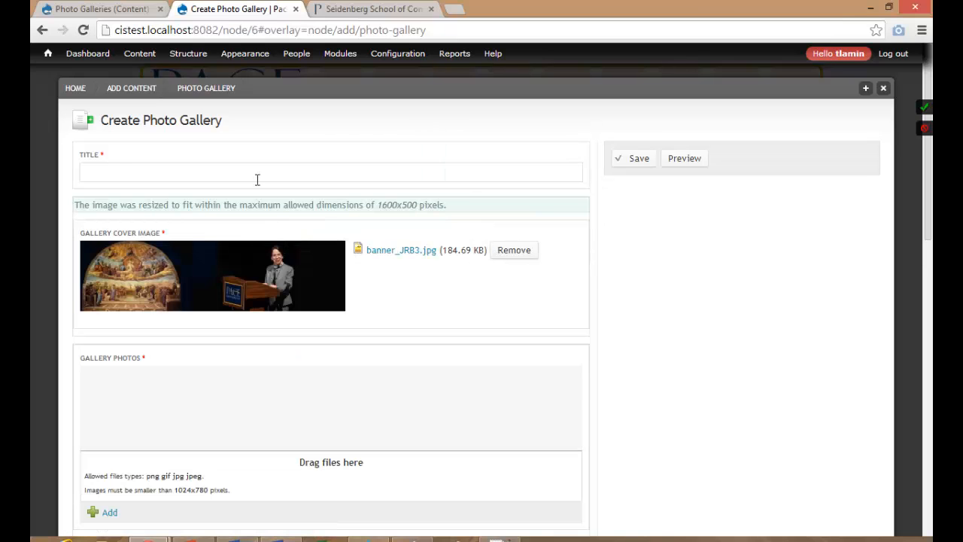
{"action": "left_click", "coordinate": [249, 172]}
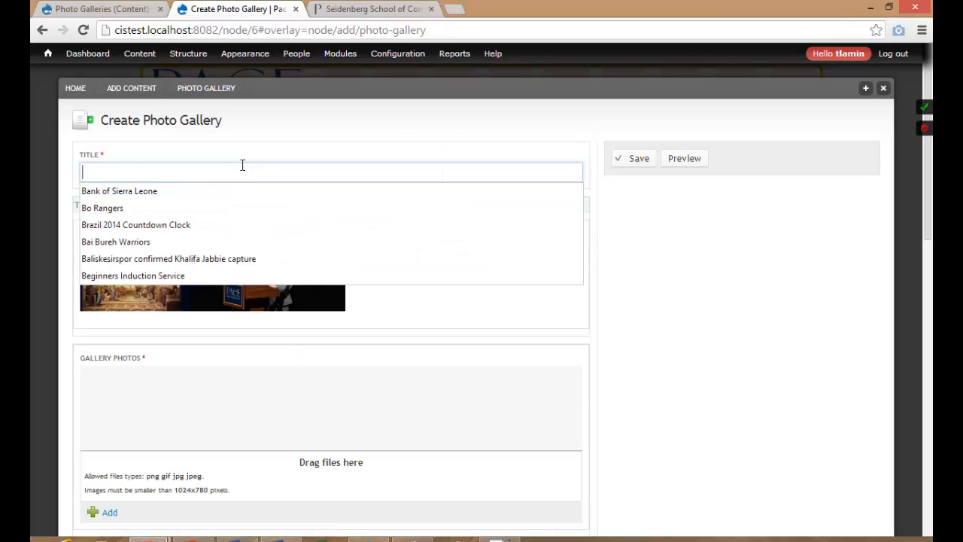
{"action": "type", "text": "Pace Banner"}
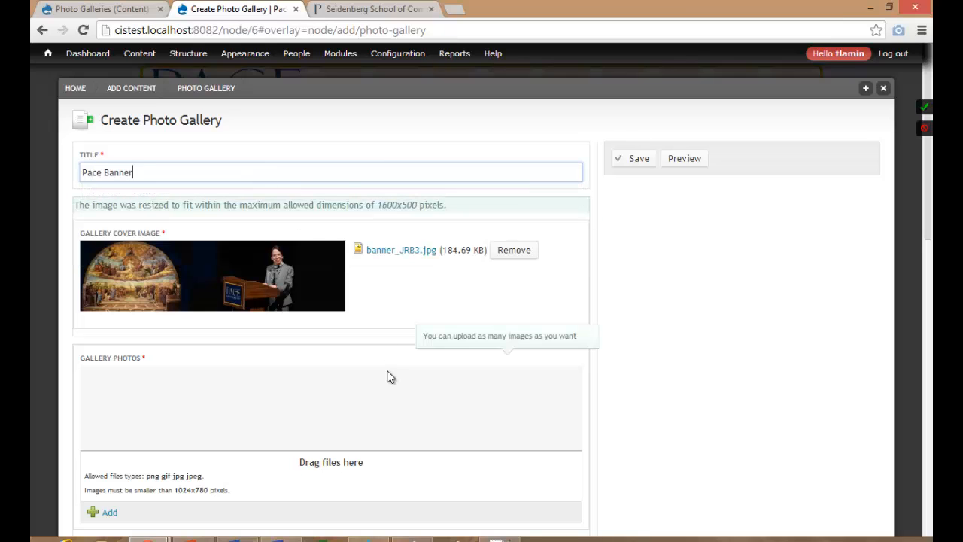
{"action": "scroll", "coordinate": [200, 465], "scroll_direction": "down", "scroll_amount": 2}
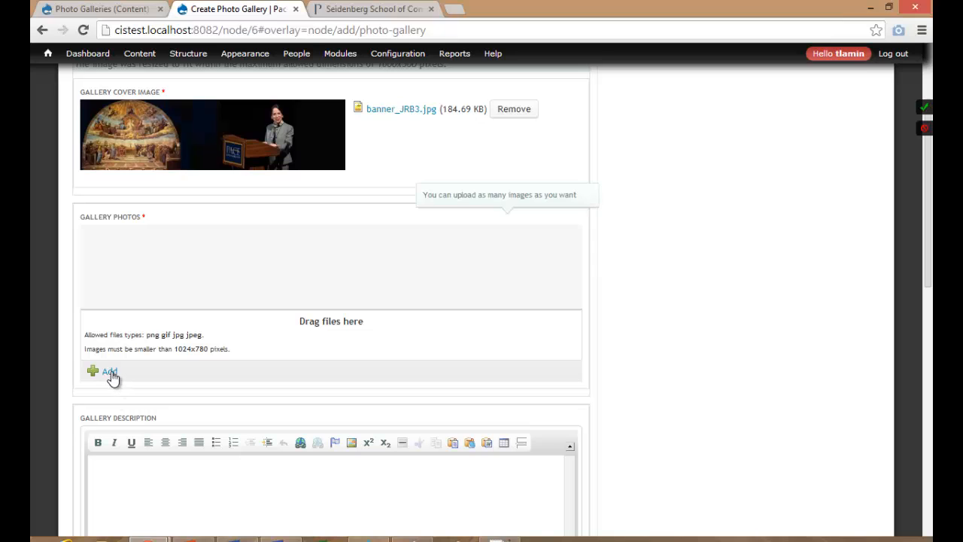
Add six images from Pictures to Gallery Photos and start uploading them.
{"action": "left_click", "coordinate": [110, 371]}
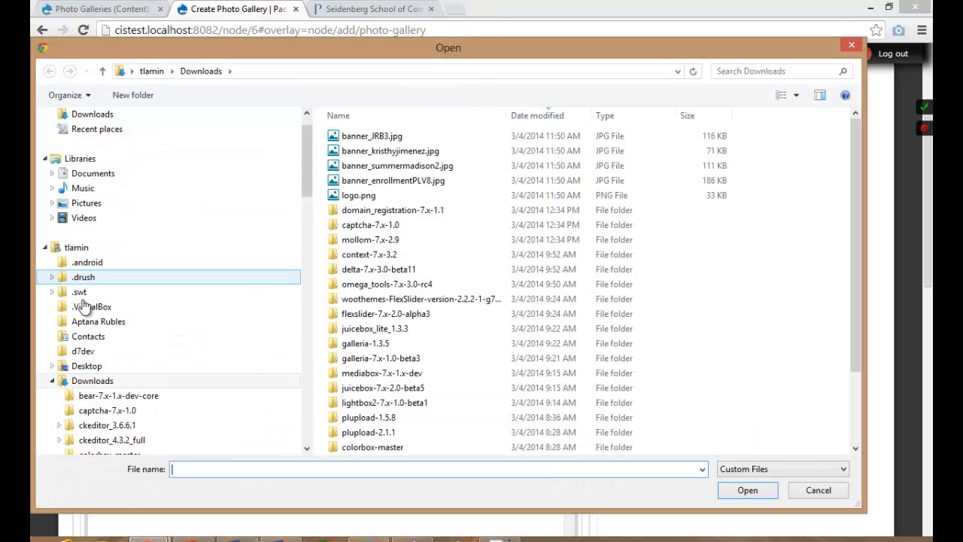
{"action": "left_click", "coordinate": [90, 205]}
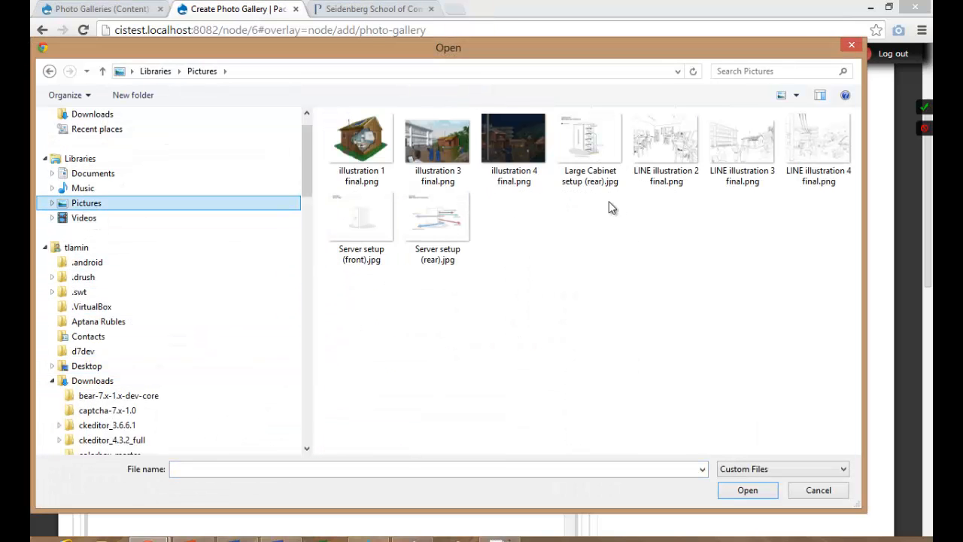
{"action": "left_click_drag", "start_coordinate": [626, 198], "coordinate": [386, 147]}
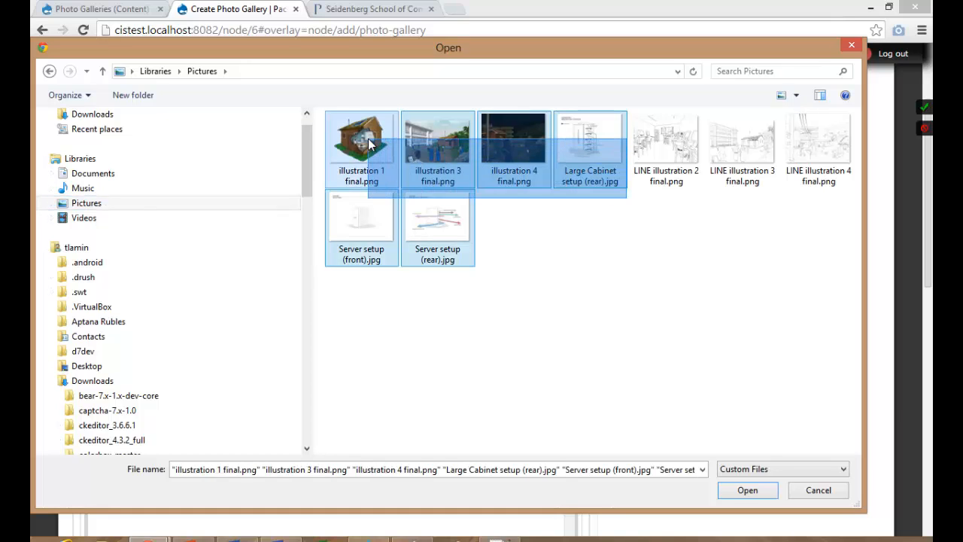
{"action": "left_click", "coordinate": [753, 493]}
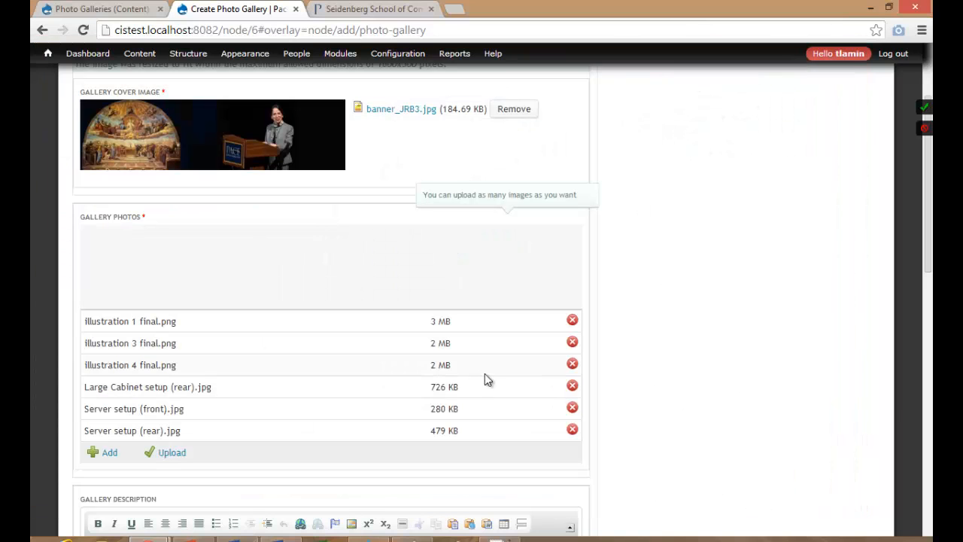
{"action": "scroll", "coordinate": [647, 277], "scroll_direction": "down", "scroll_amount": 3}
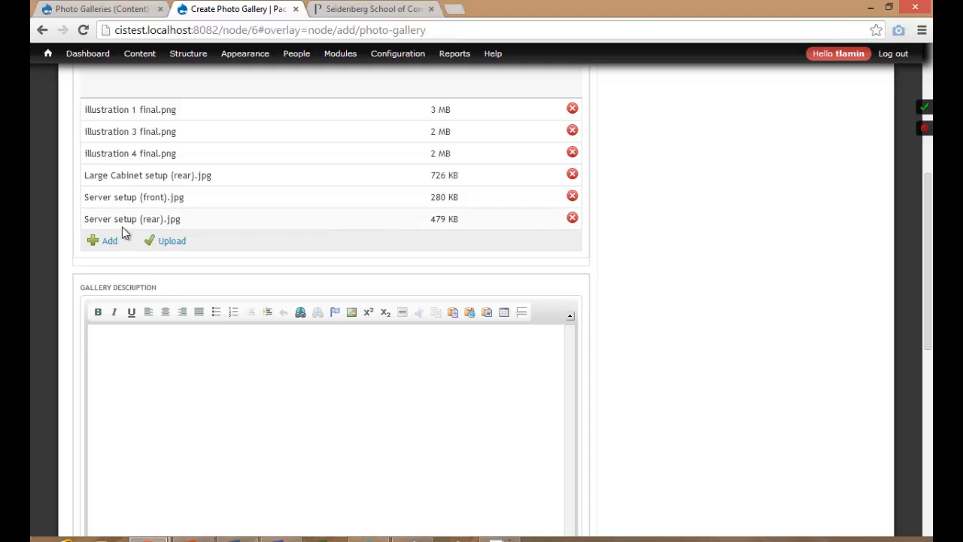
{"action": "left_click", "coordinate": [166, 243]}
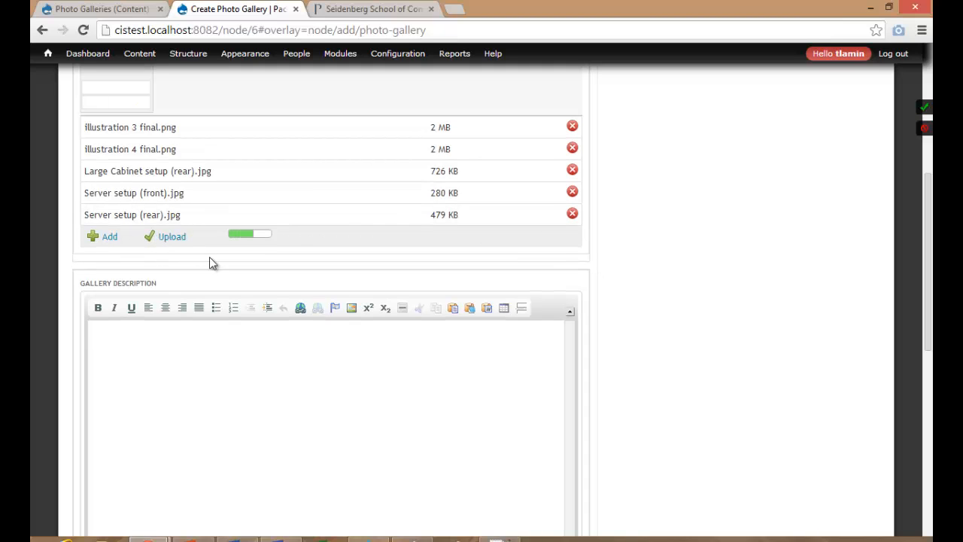
Copy the Seidenberg School page's second welcome paragraph into the gallery description.
{"action": "left_click", "coordinate": [382, 8]}
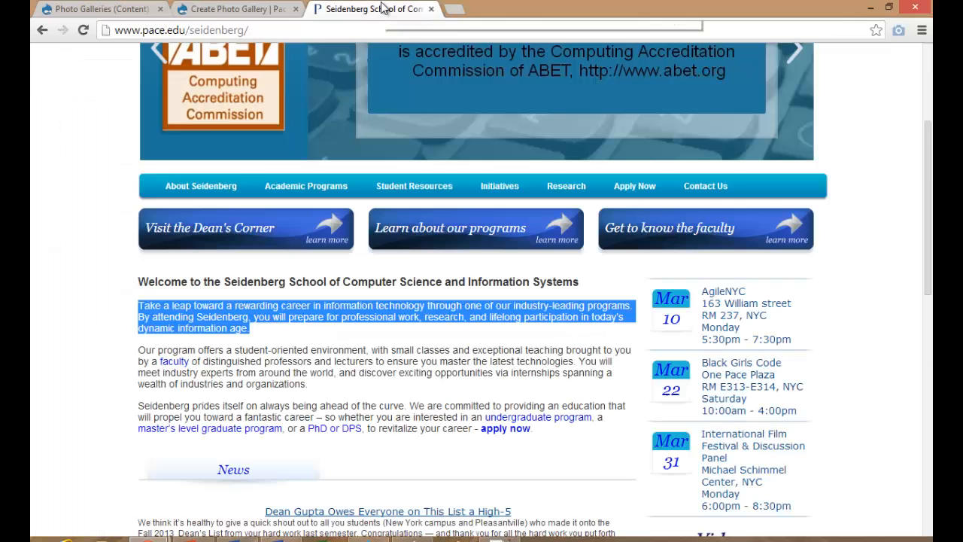
{"action": "left_click_drag", "start_coordinate": [312, 384], "coordinate": [140, 351]}
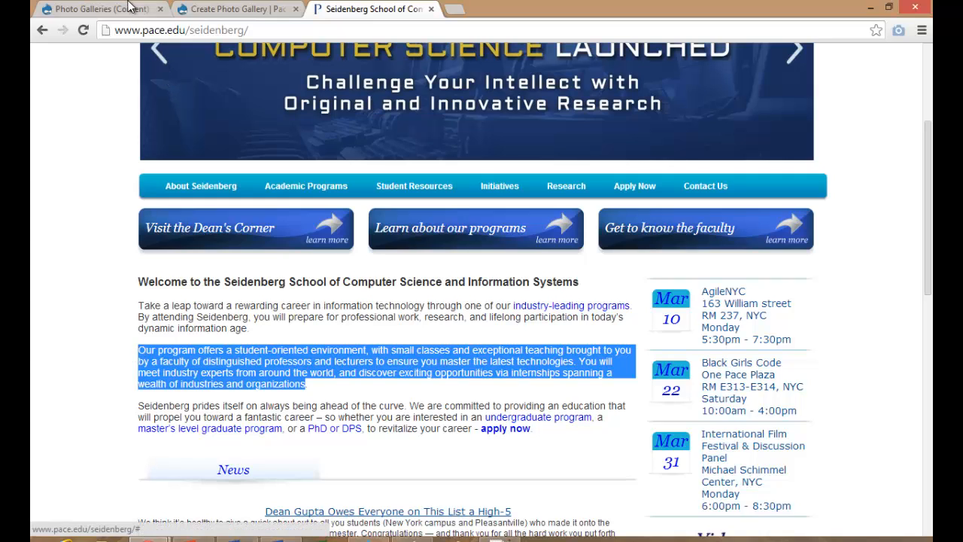
{"action": "left_click", "coordinate": [97, 9]}
{"action": "left_click", "coordinate": [208, 8]}
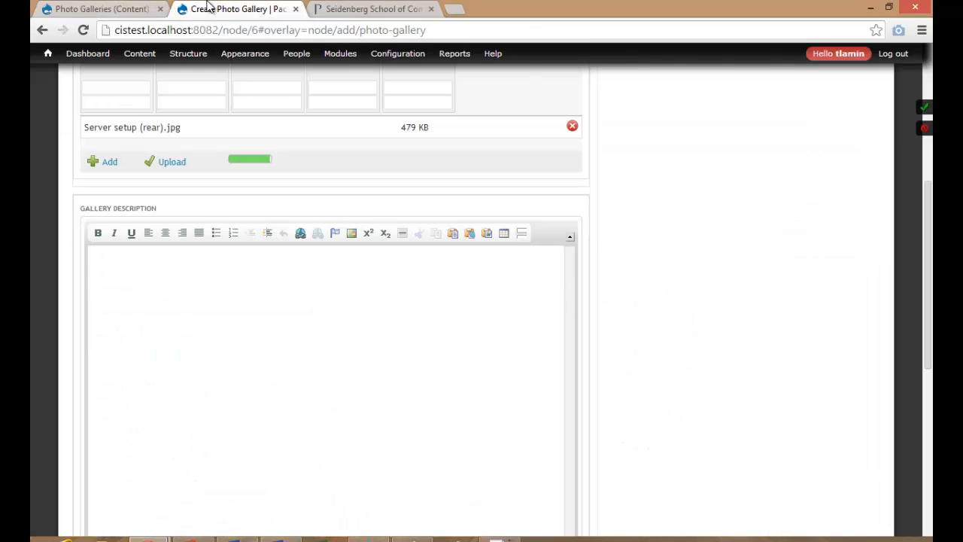
{"action": "left_click", "coordinate": [222, 312]}
{"action": "type", "text": "Our program offers a student-oriented environment, with small classes and exceptional teaching brought to you by a faculty of distinguished professors and lecturers to ensure you master the latest technologies. You will meet industry experts from around the world, and discover exciting opportunities via internships spanning a wealth of industries and organizations"}
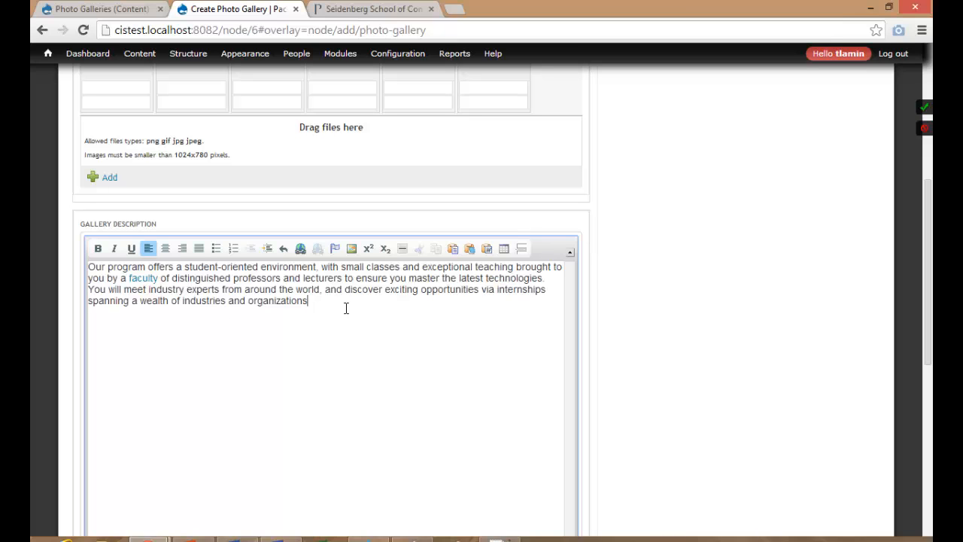
Tag the gallery 'Pace Banner, Pace', enable Create new revision, and save it.
{"action": "scroll", "coordinate": [386, 316], "scroll_direction": "down", "scroll_amount": 5}
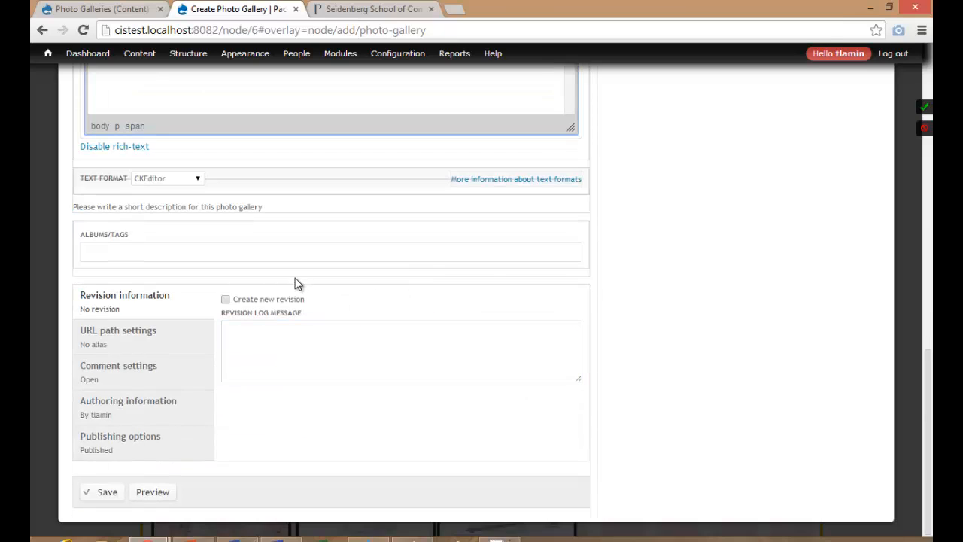
{"action": "left_click", "coordinate": [278, 256]}
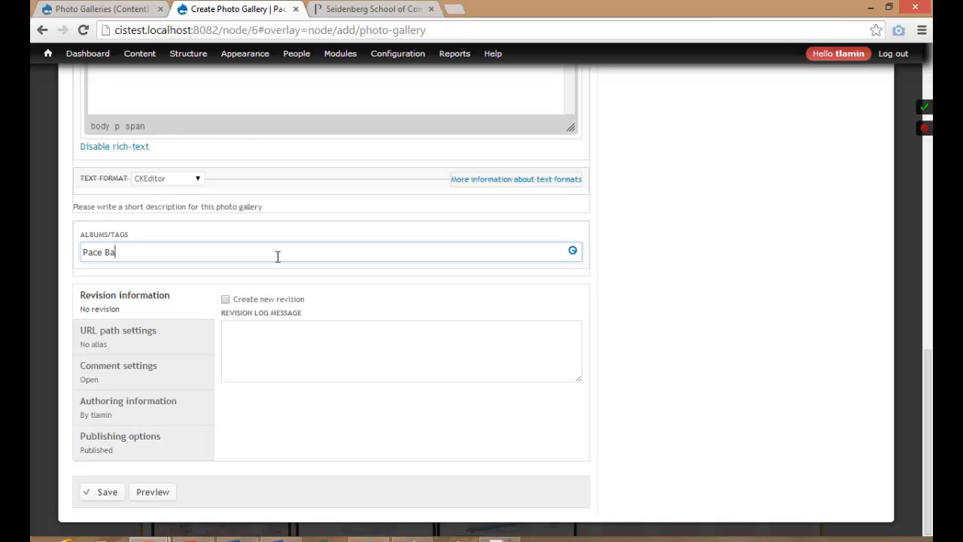
{"action": "type", "text": "Pace Banner, Pace"}
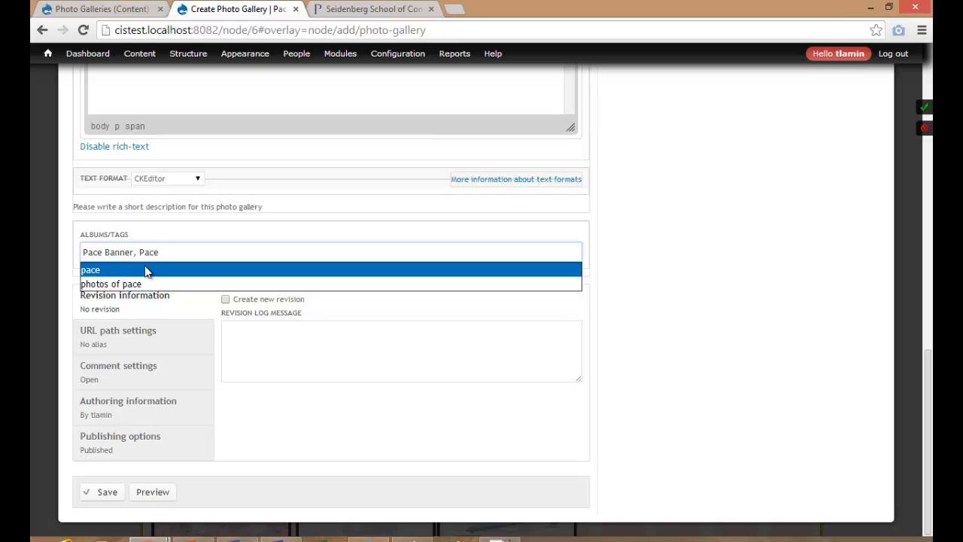
{"action": "left_click", "coordinate": [92, 271]}
{"action": "left_click", "coordinate": [260, 355]}
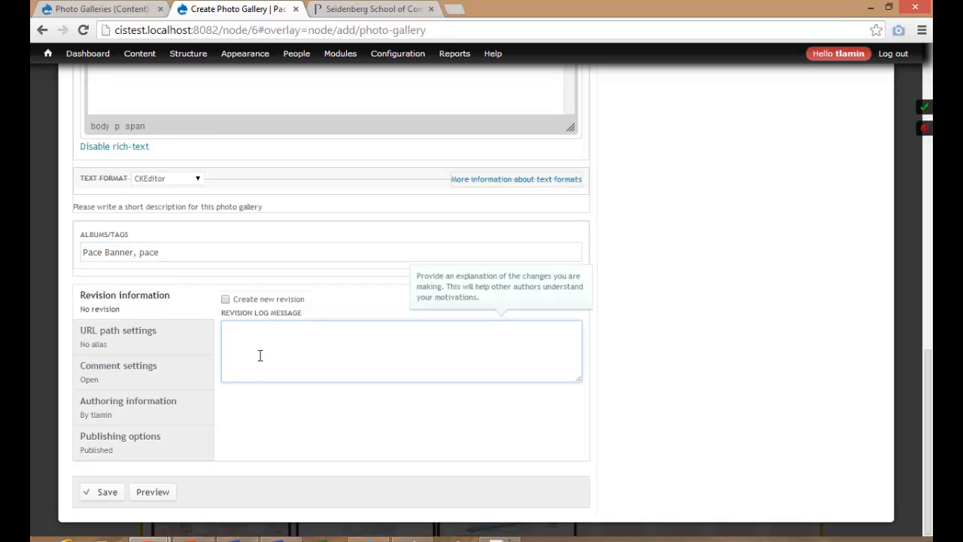
{"action": "left_click", "coordinate": [255, 299]}
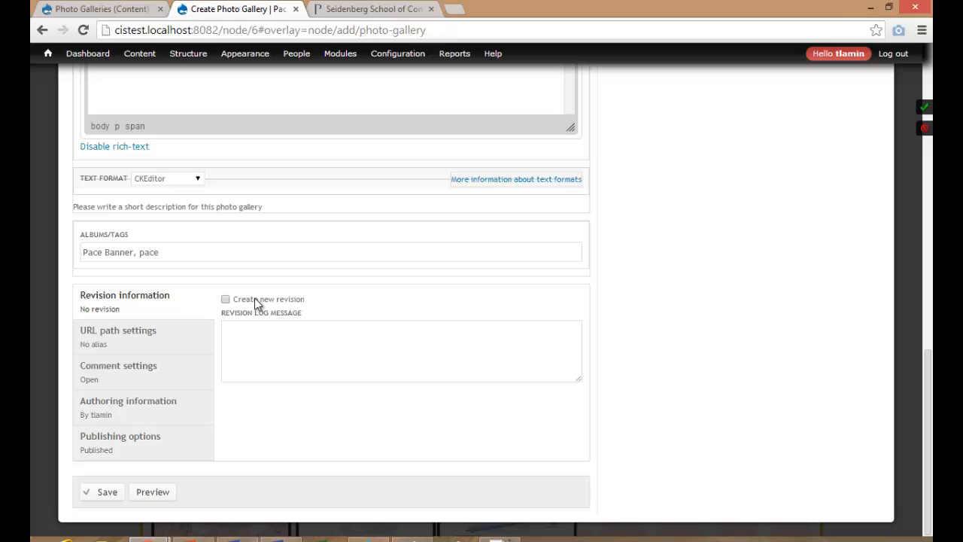
{"action": "left_click", "coordinate": [105, 492]}
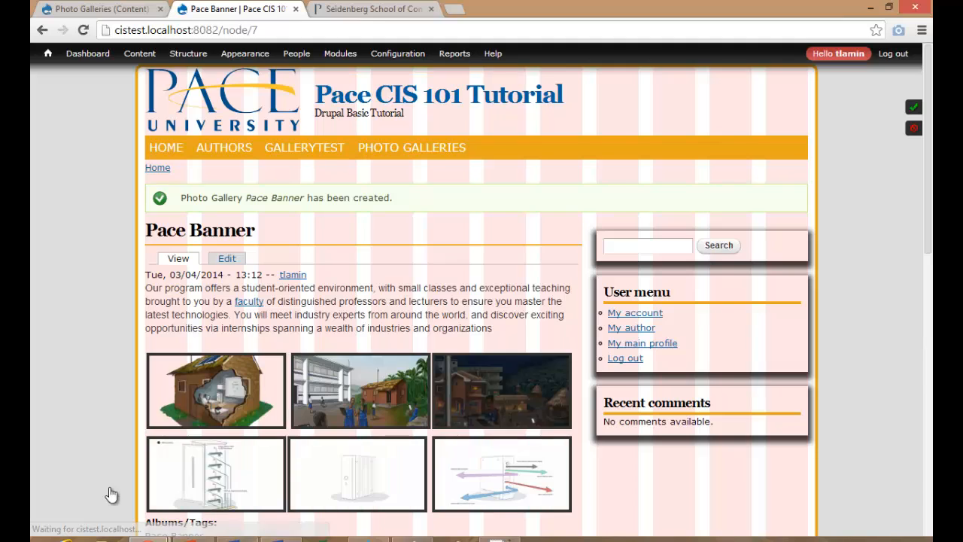
Look over the saved Pace Banner page, then go to the Photo Galleries listing from the main menu.
{"action": "scroll", "coordinate": [113, 395], "scroll_direction": "down", "scroll_amount": 3}
{"action": "scroll", "coordinate": [114, 395], "scroll_direction": "up", "scroll_amount": 3}
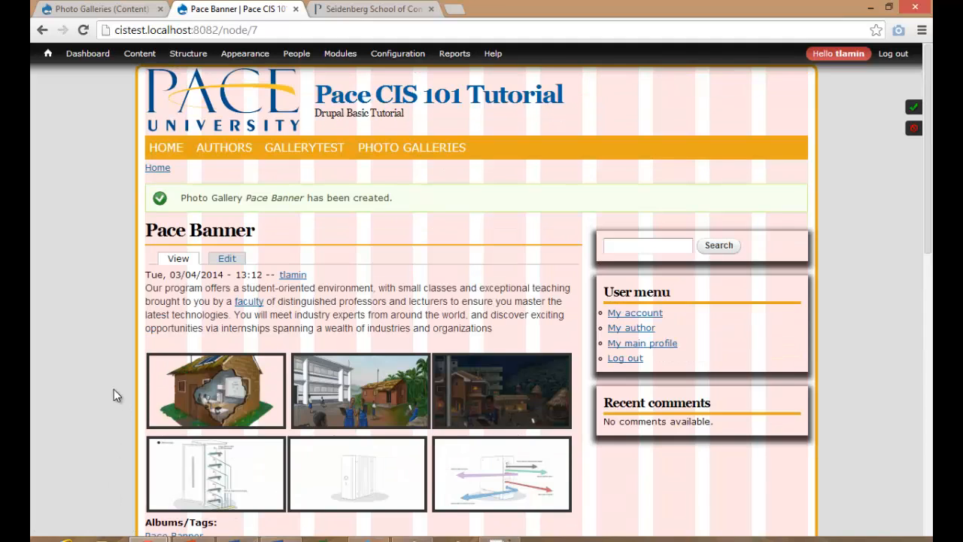
{"action": "scroll", "coordinate": [113, 395], "scroll_direction": "down", "scroll_amount": 1}
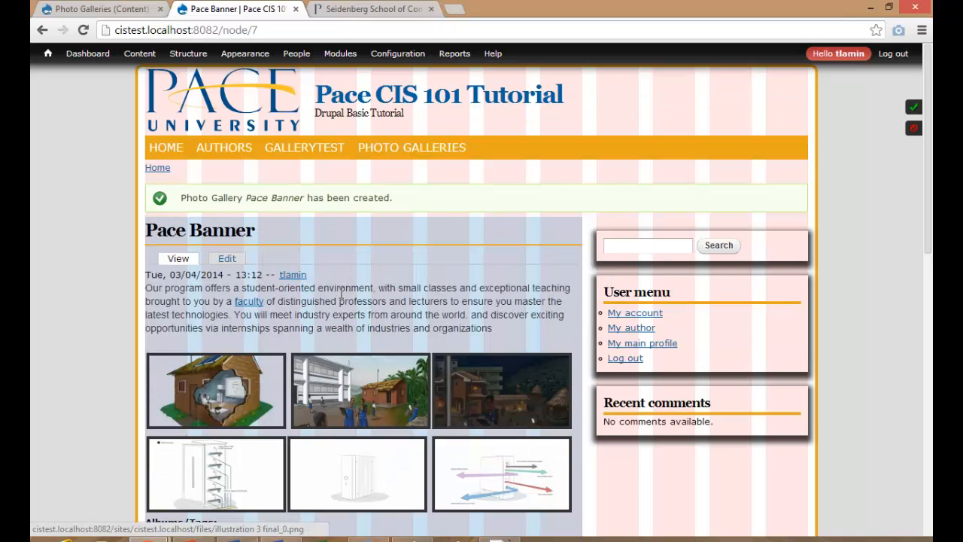
{"action": "scroll", "coordinate": [341, 293], "scroll_direction": "up", "scroll_amount": 1}
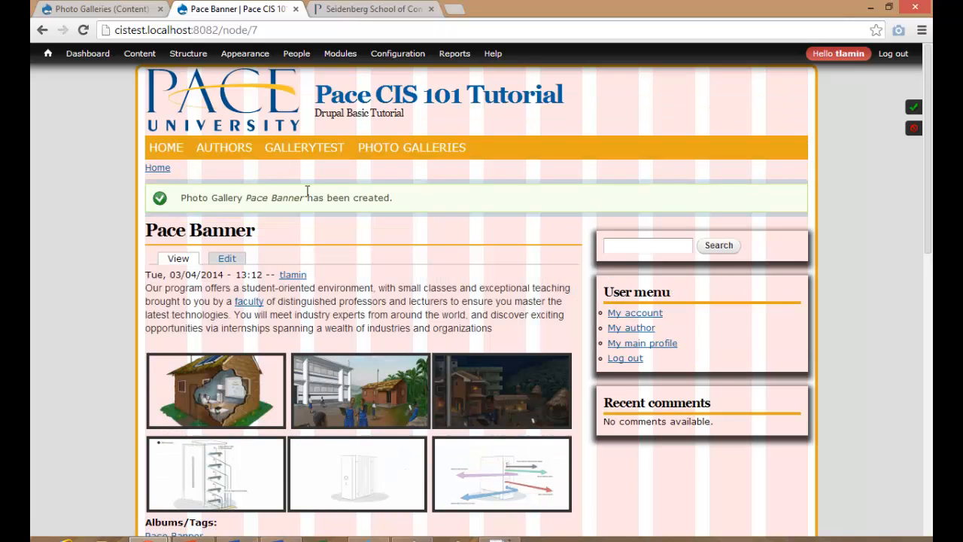
{"action": "left_click", "coordinate": [378, 154]}
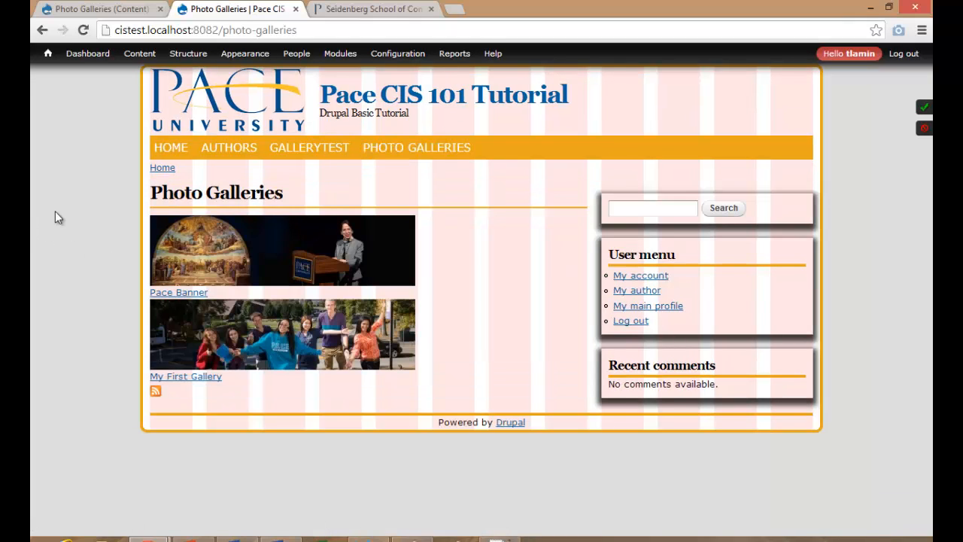
Create a Photo Gallery titled 'Pace Enrollment Banner' with banner_enrollmentPLV8.jpg uploaded as its cover.
{"action": "mouse_move", "coordinate": [135, 59]}
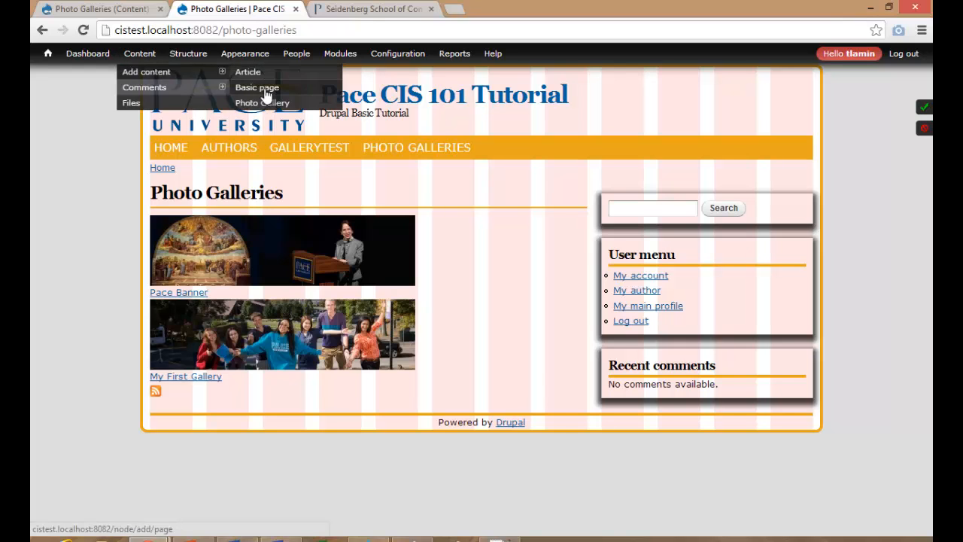
{"action": "left_click", "coordinate": [262, 103]}
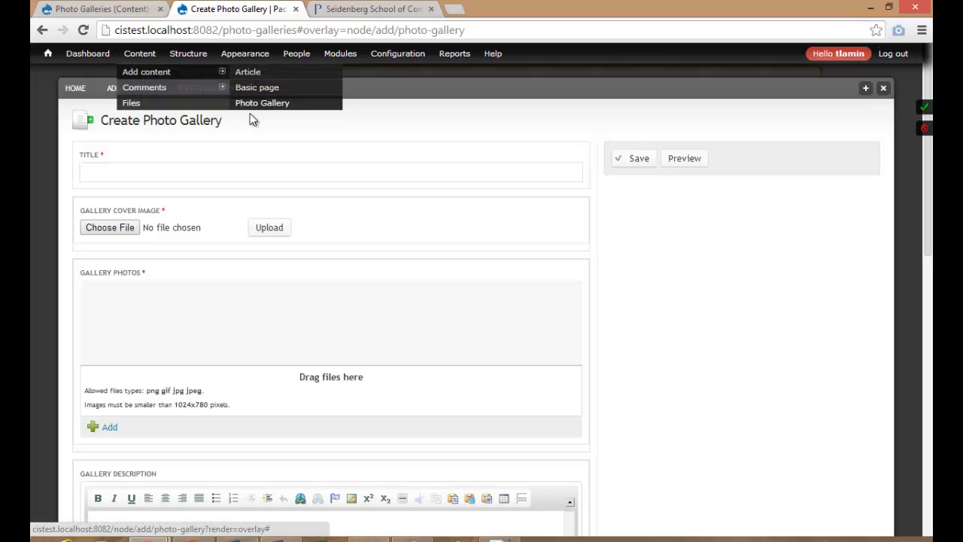
{"action": "left_click", "coordinate": [128, 227]}
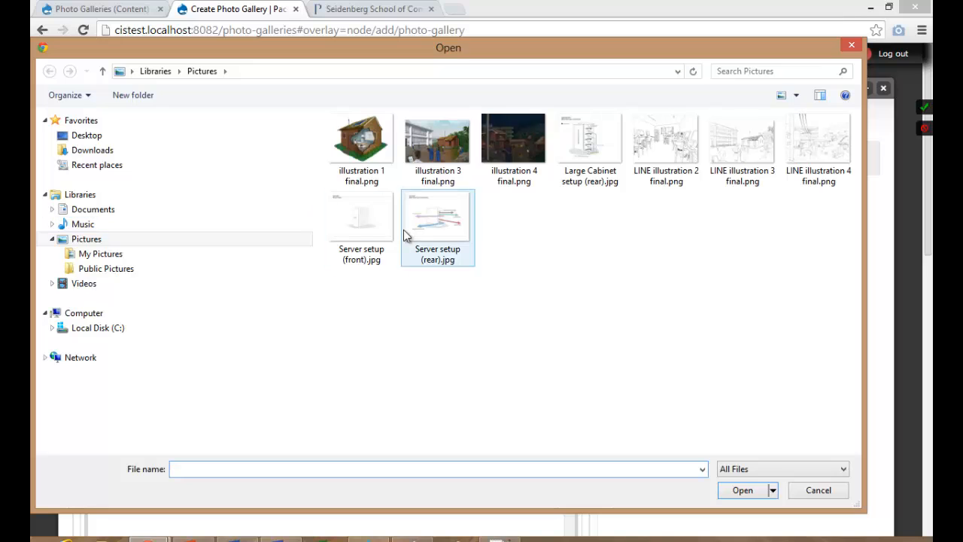
{"action": "left_click", "coordinate": [87, 150]}
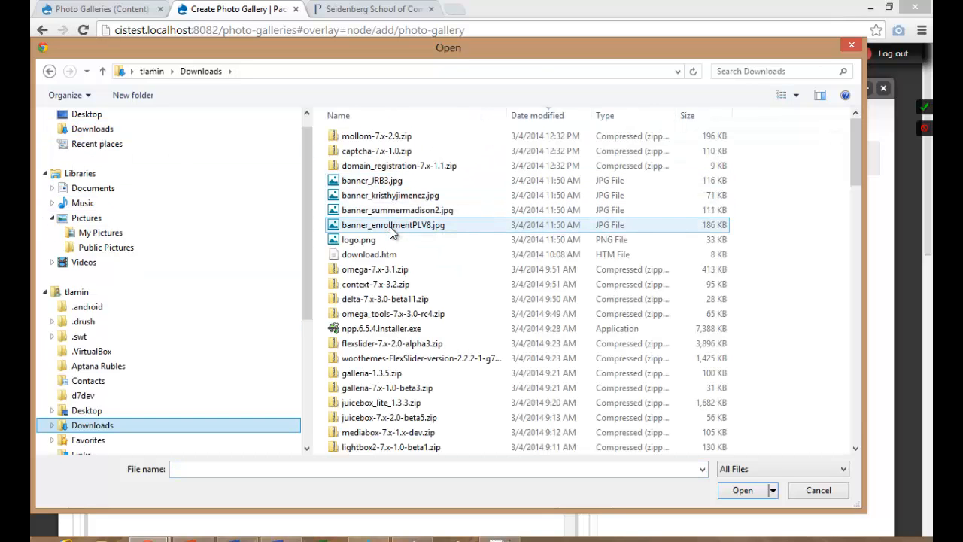
{"action": "double_click", "coordinate": [390, 226]}
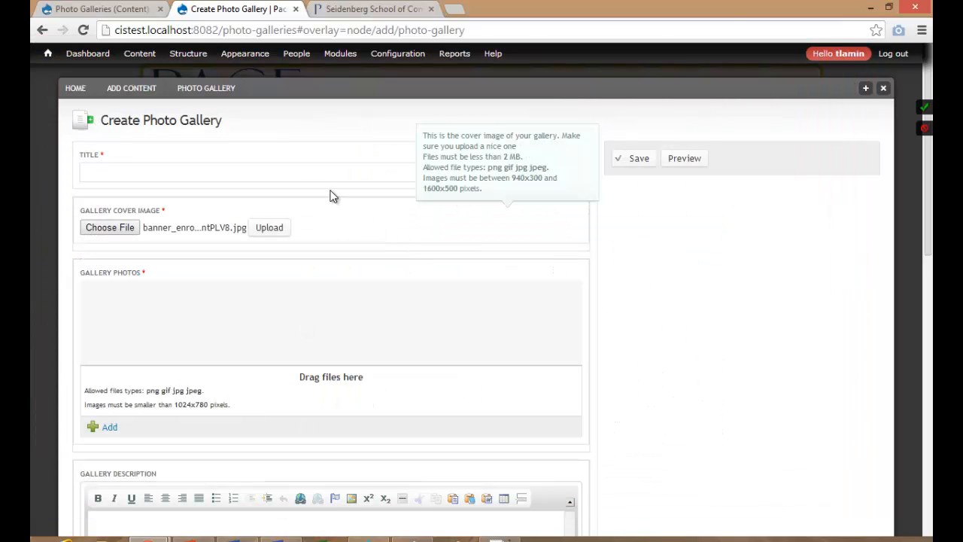
{"action": "left_click", "coordinate": [316, 178]}
{"action": "type", "text": "Pace Enrollment"}
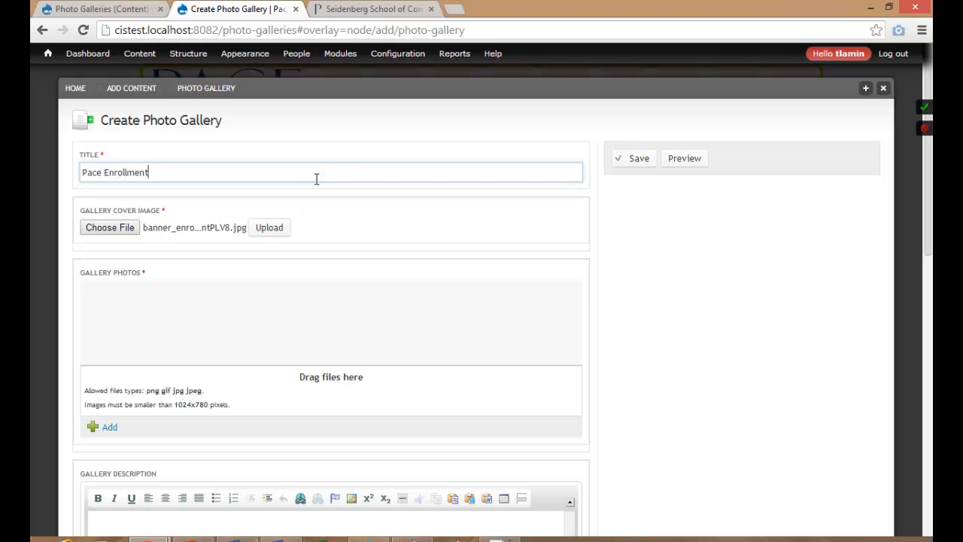
{"action": "type", "text": " Banner"}
{"action": "left_click", "coordinate": [267, 228]}
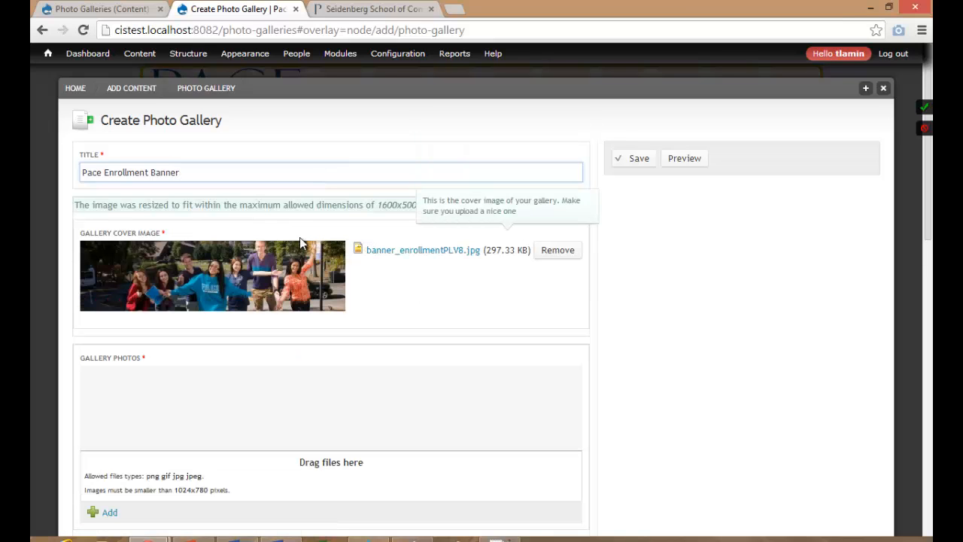
{"action": "left_click", "coordinate": [545, 250]}
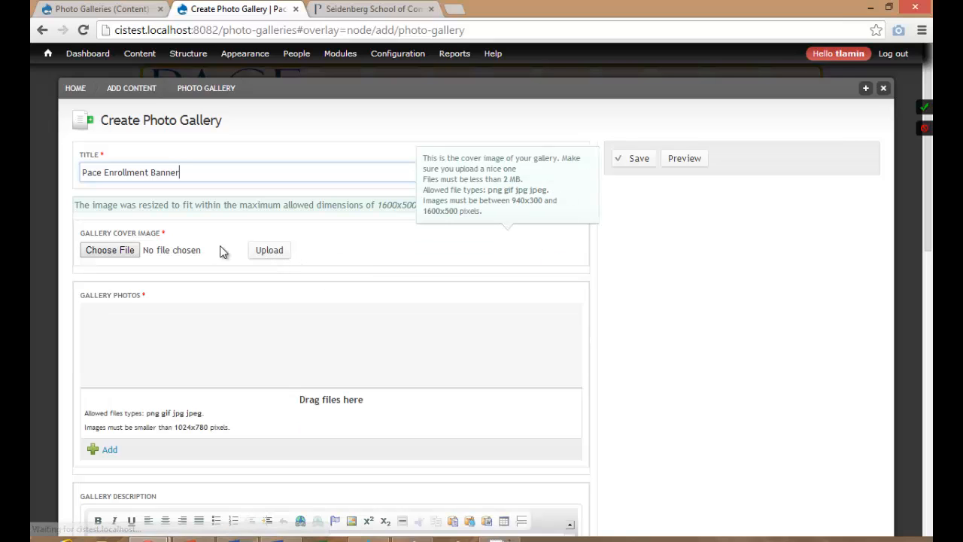
{"action": "left_click", "coordinate": [126, 253]}
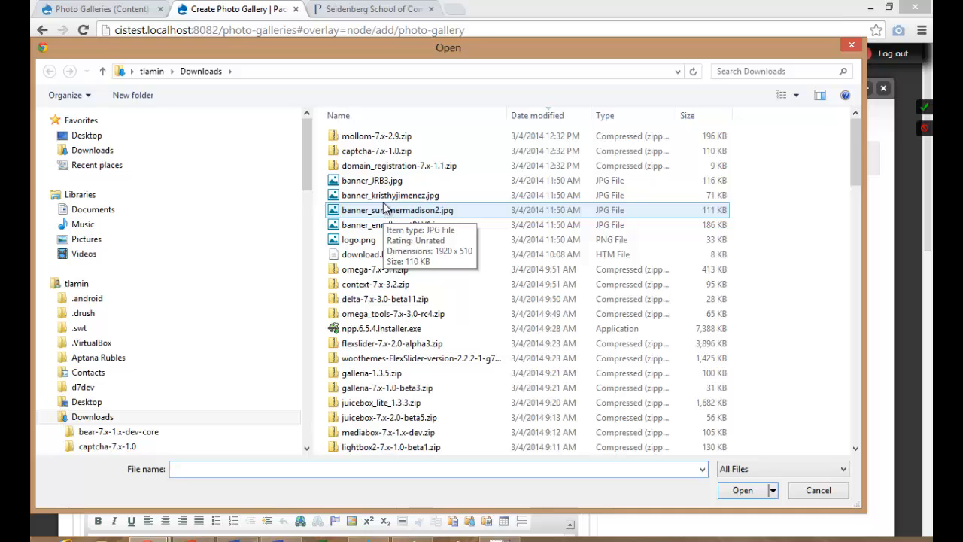
{"action": "left_click", "coordinate": [385, 198]}
{"action": "double_click", "coordinate": [384, 197]}
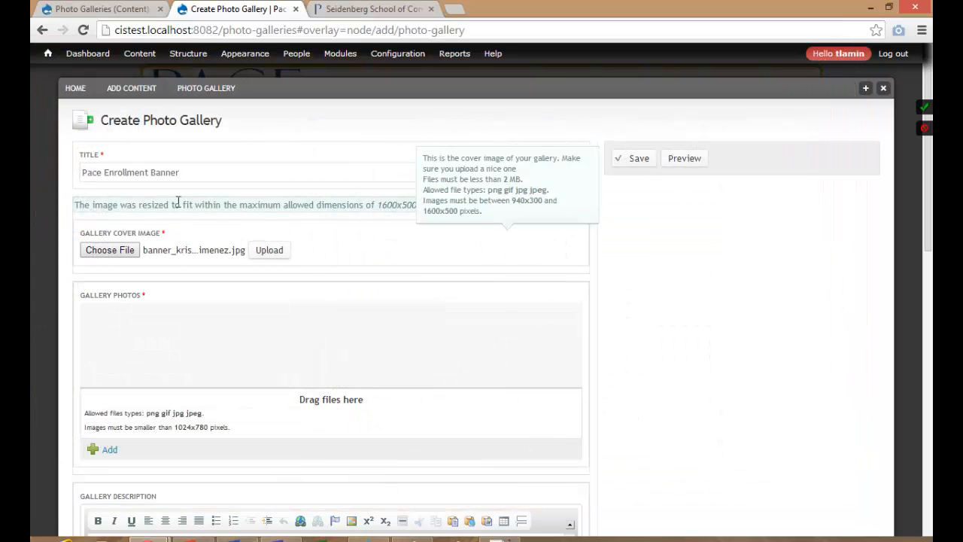
{"action": "left_click", "coordinate": [257, 263]}
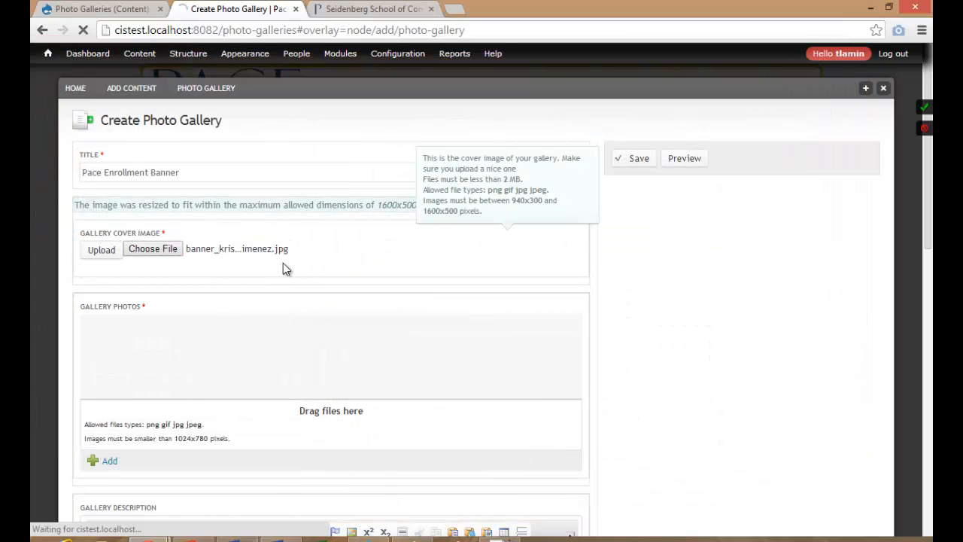
{"action": "scroll", "coordinate": [294, 312], "scroll_direction": "down", "scroll_amount": 2}
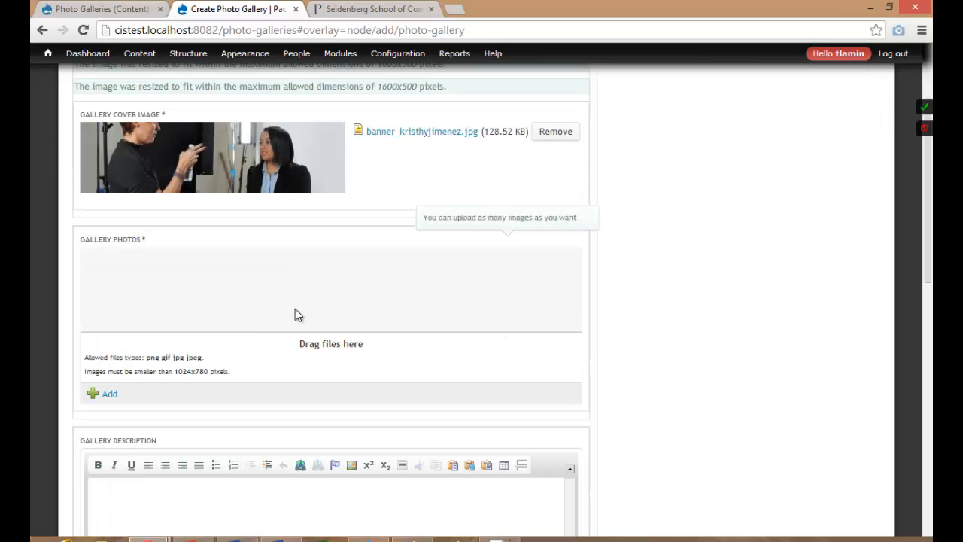
Upload four gallery photos from Pictures: the cabinet and three LINE illustration images.
{"action": "left_click", "coordinate": [111, 395]}
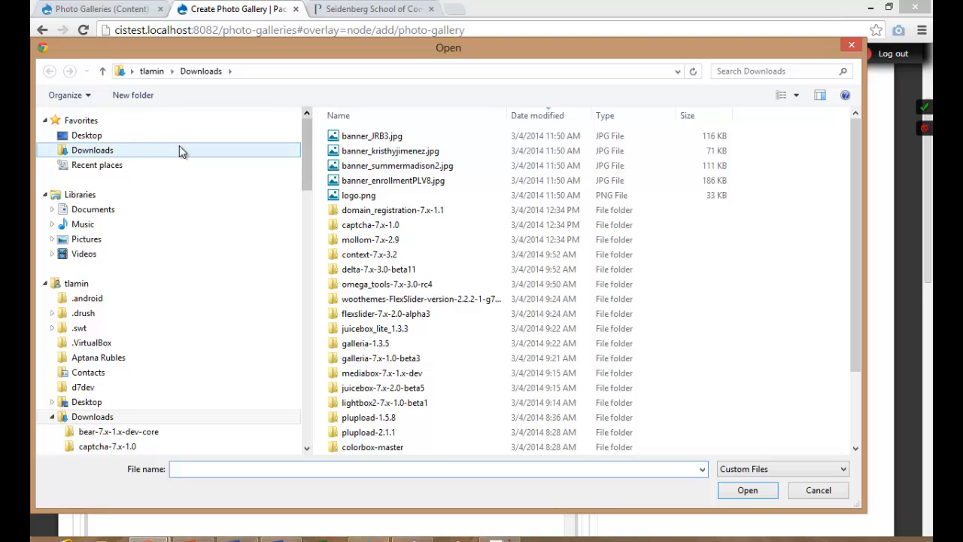
{"action": "left_click", "coordinate": [86, 239]}
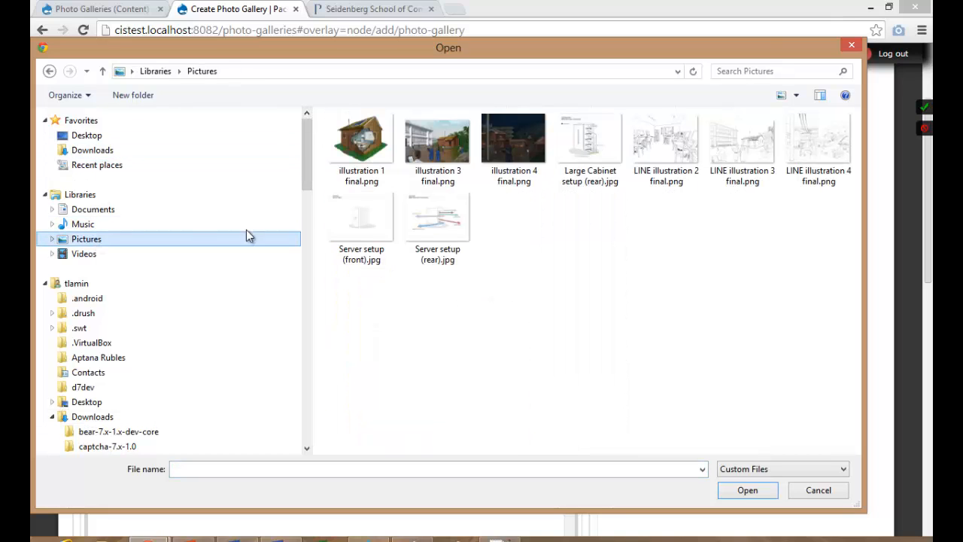
{"action": "left_click_drag", "start_coordinate": [831, 218], "coordinate": [598, 150]}
{"action": "left_click", "coordinate": [747, 490]}
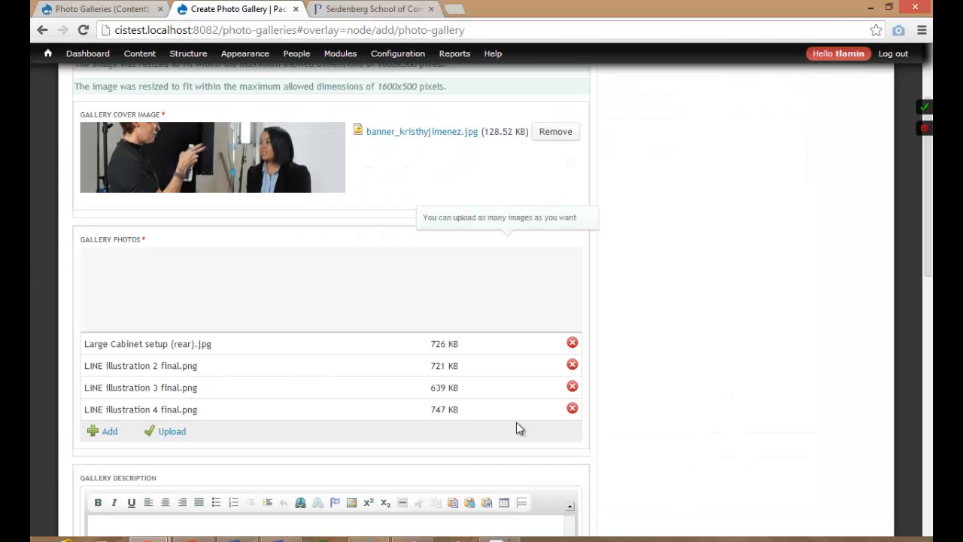
{"action": "scroll", "coordinate": [516, 422], "scroll_direction": "down", "scroll_amount": 7}
{"action": "scroll", "coordinate": [504, 420], "scroll_direction": "up", "scroll_amount": 3}
{"action": "scroll", "coordinate": [504, 420], "scroll_direction": "up", "scroll_amount": 3}
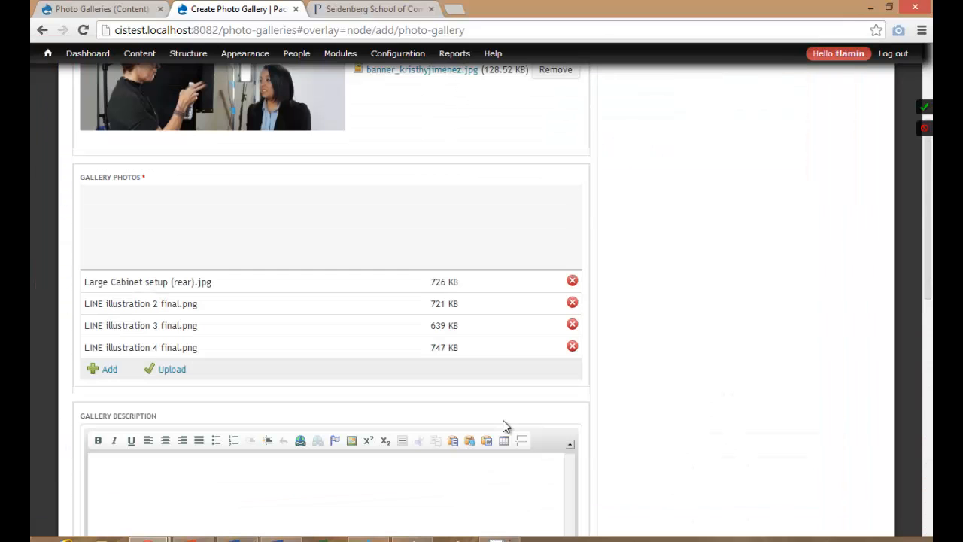
{"action": "left_click", "coordinate": [182, 371]}
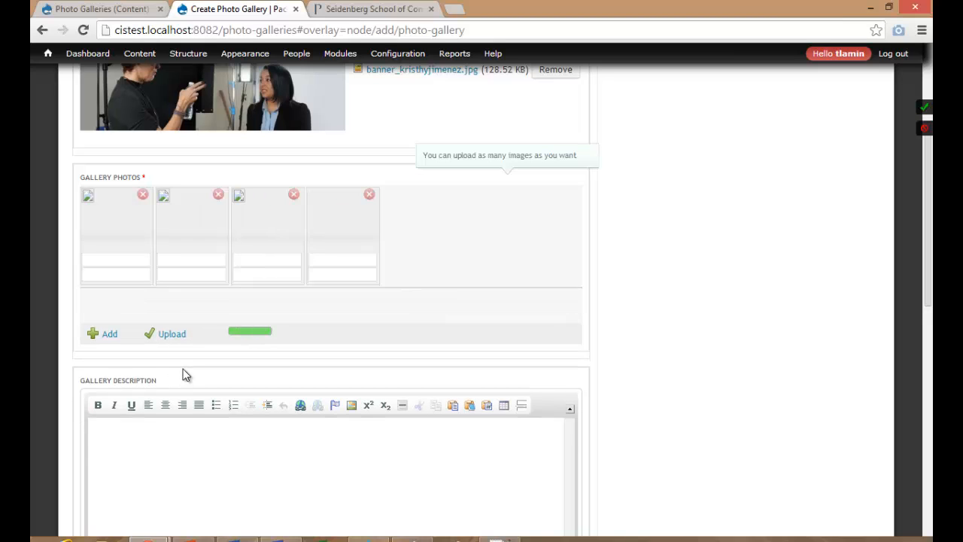
Paste the gallery description, tag it 'pace', and save the gallery as a new revision.
{"action": "left_click", "coordinate": [199, 451]}
{"action": "type", "text": "Our program offers a student-oriented environment, with small classes and exceptional teaching brought to you by a faculty of distinguished professors and lecturers to ensure you master the latest technologies. You will meet industry experts from around the world, and discover exciting opportunities via internships spanning a wealth of industries and organizations"}
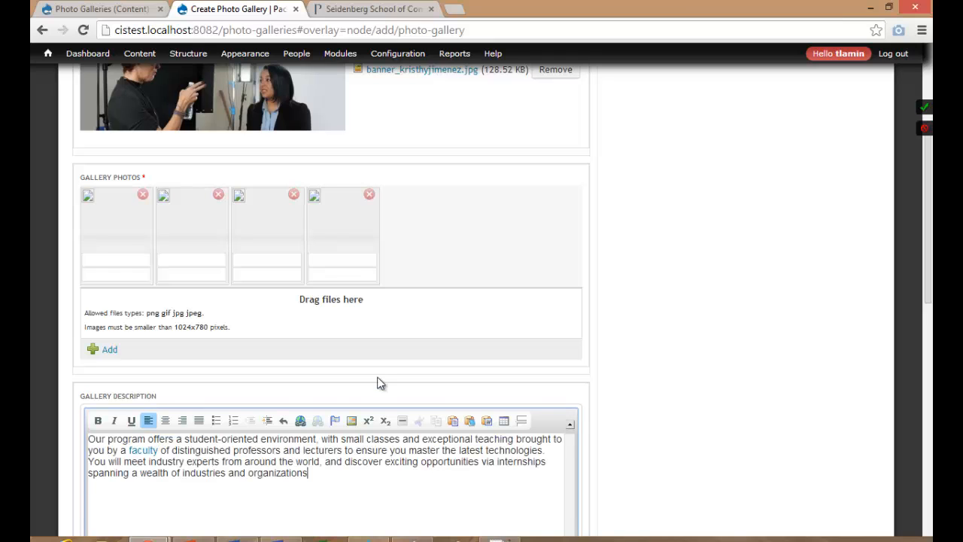
{"action": "scroll", "coordinate": [684, 339], "scroll_direction": "down", "scroll_amount": 5}
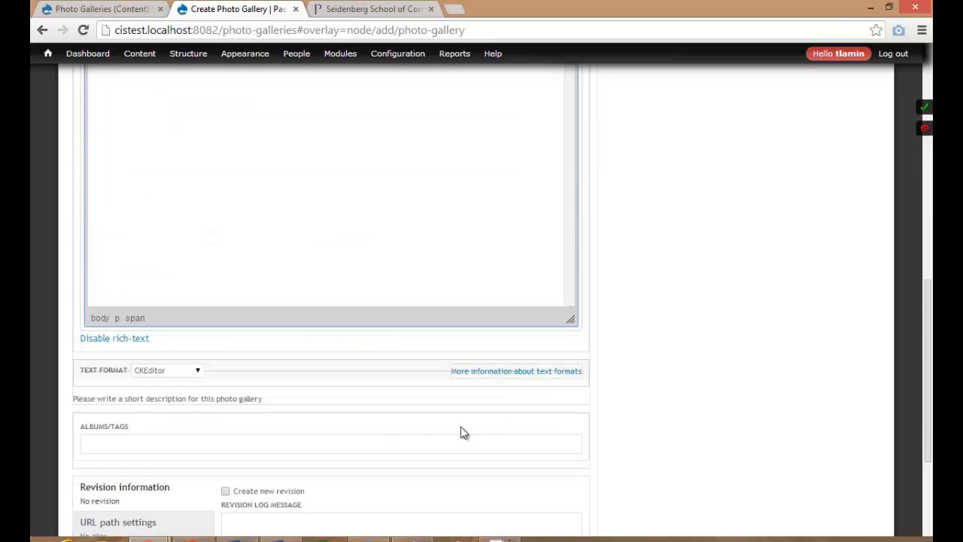
{"action": "left_click", "coordinate": [422, 444]}
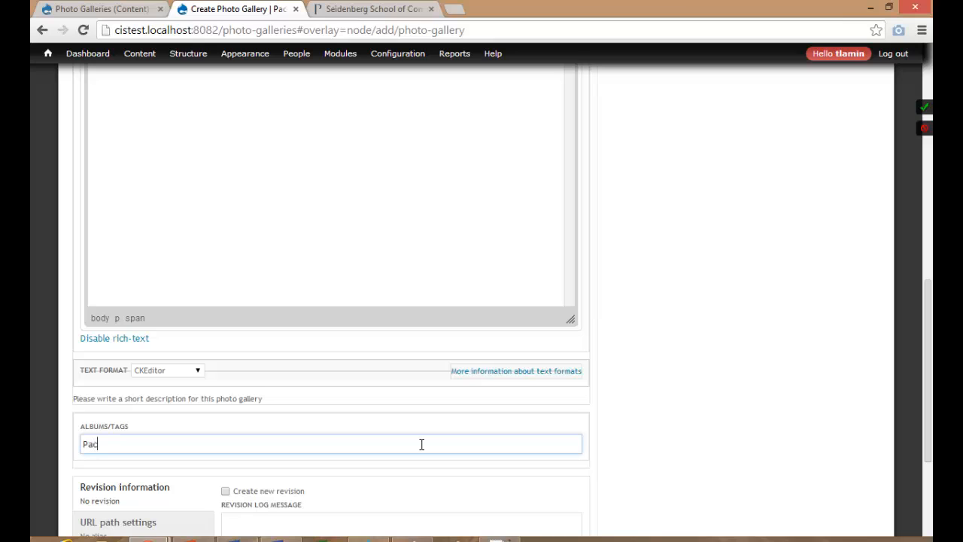
{"action": "type", "text": "Pace"}
{"action": "left_click", "coordinate": [200, 459]}
{"action": "scroll", "coordinate": [256, 421], "scroll_direction": "down", "scroll_amount": 3}
{"action": "left_click", "coordinate": [258, 299]}
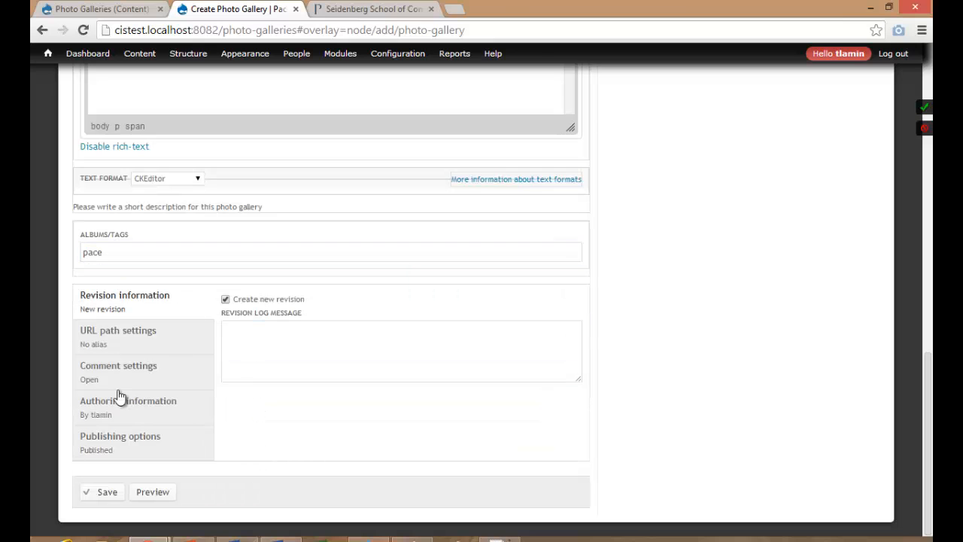
{"action": "left_click", "coordinate": [106, 492]}
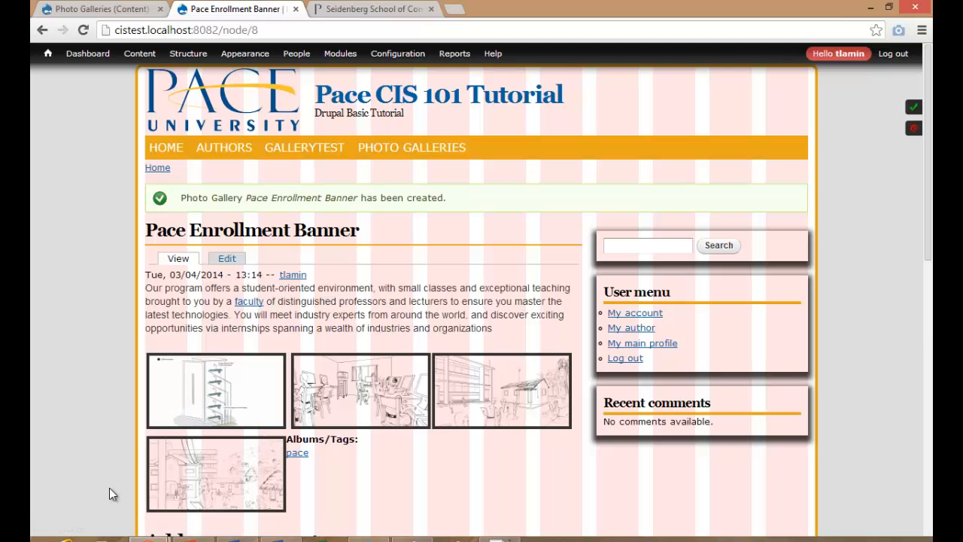
From Photo Galleries, open My First Gallery and follow its 'pace' tag to list all three galleries.
{"action": "scroll", "coordinate": [123, 425], "scroll_direction": "down", "scroll_amount": 3}
{"action": "scroll", "coordinate": [123, 425], "scroll_direction": "up", "scroll_amount": 2}
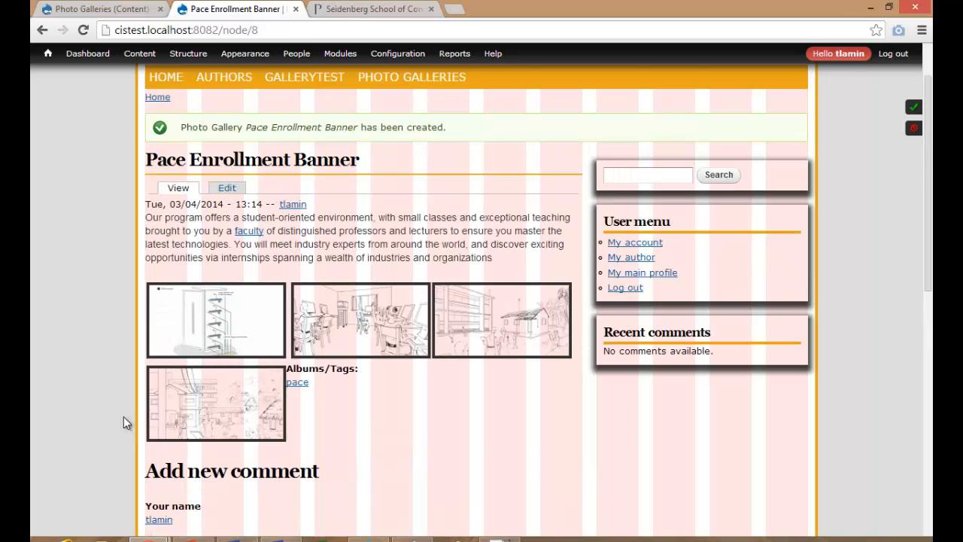
{"action": "left_click", "coordinate": [83, 31]}
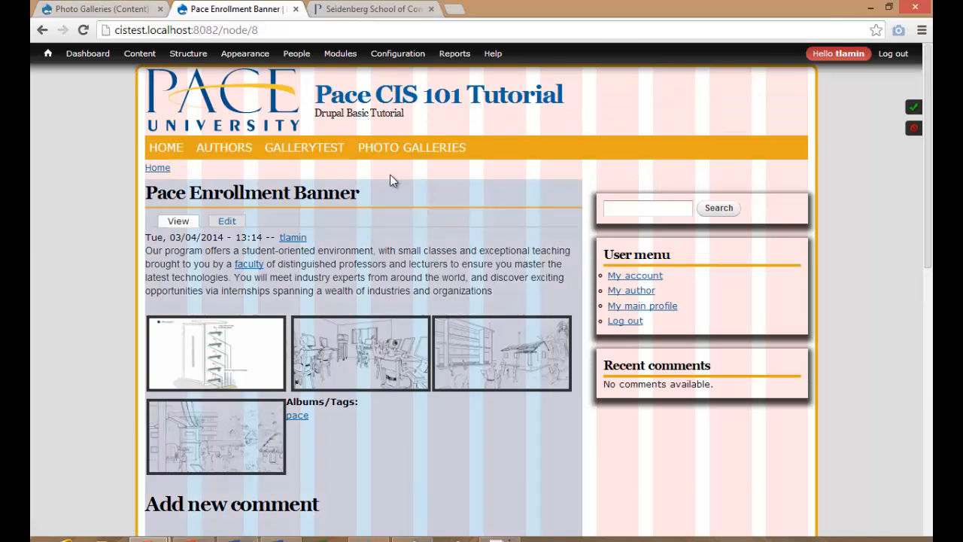
{"action": "left_click", "coordinate": [401, 147]}
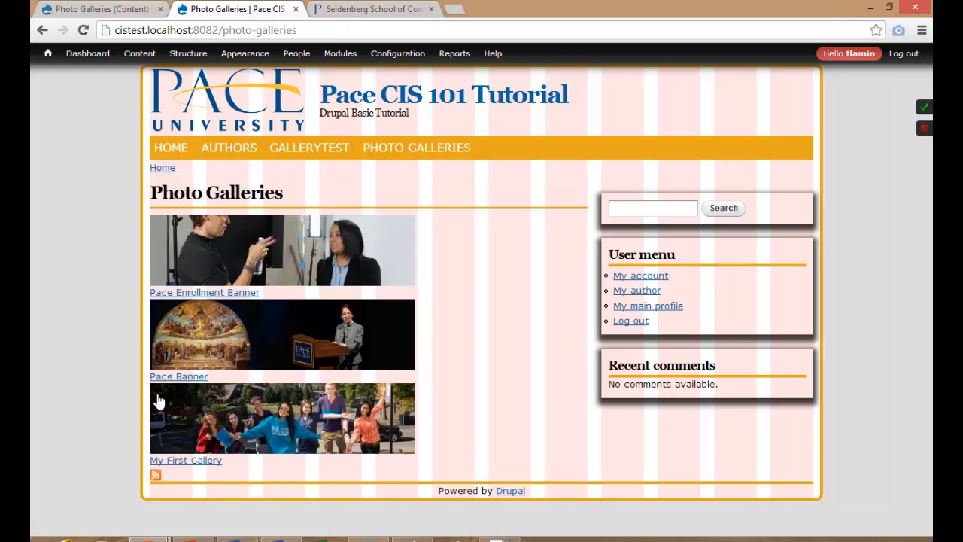
{"action": "left_click", "coordinate": [189, 408]}
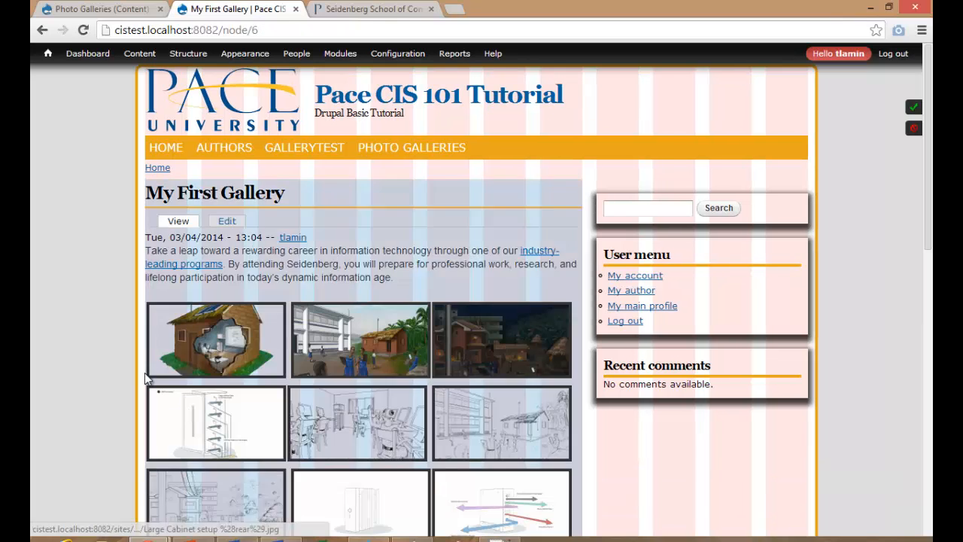
{"action": "scroll", "coordinate": [143, 369], "scroll_direction": "down", "scroll_amount": 2}
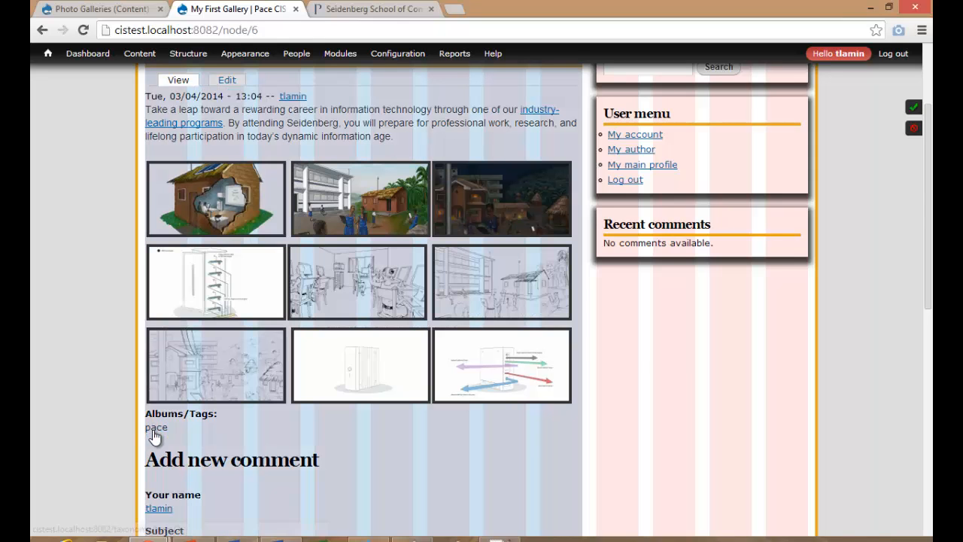
{"action": "left_click", "coordinate": [155, 429]}
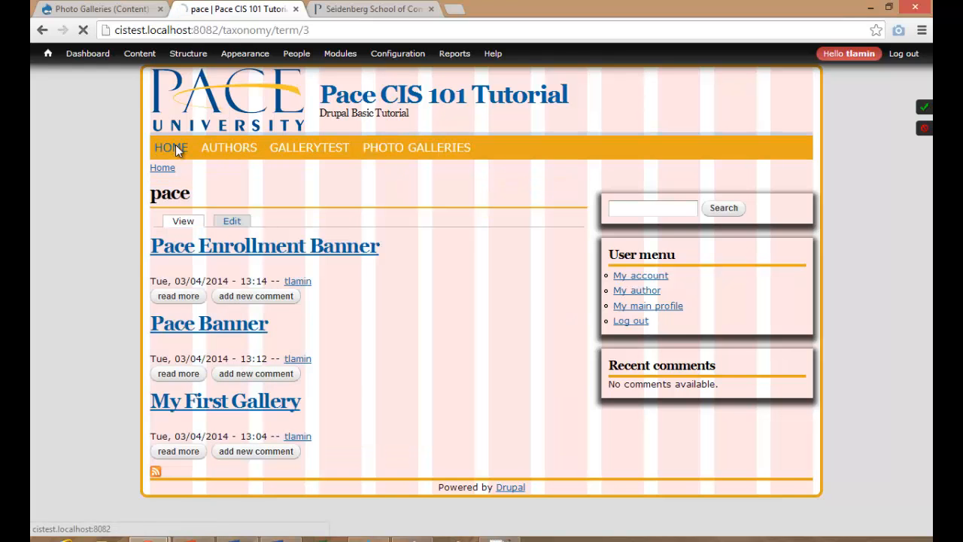
Go to the home page, then open Structure > Views.
{"action": "left_click", "coordinate": [175, 147]}
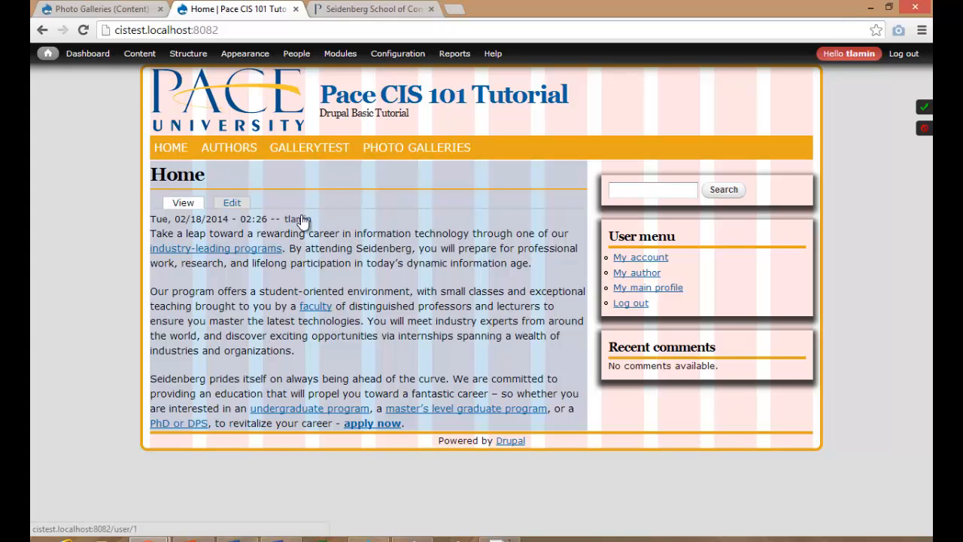
{"action": "mouse_move", "coordinate": [185, 55]}
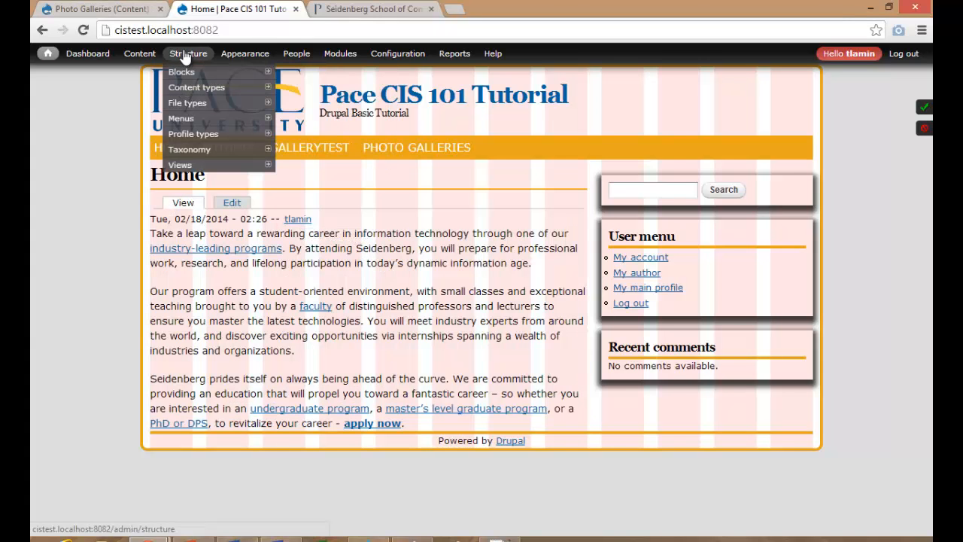
{"action": "left_click", "coordinate": [179, 165]}
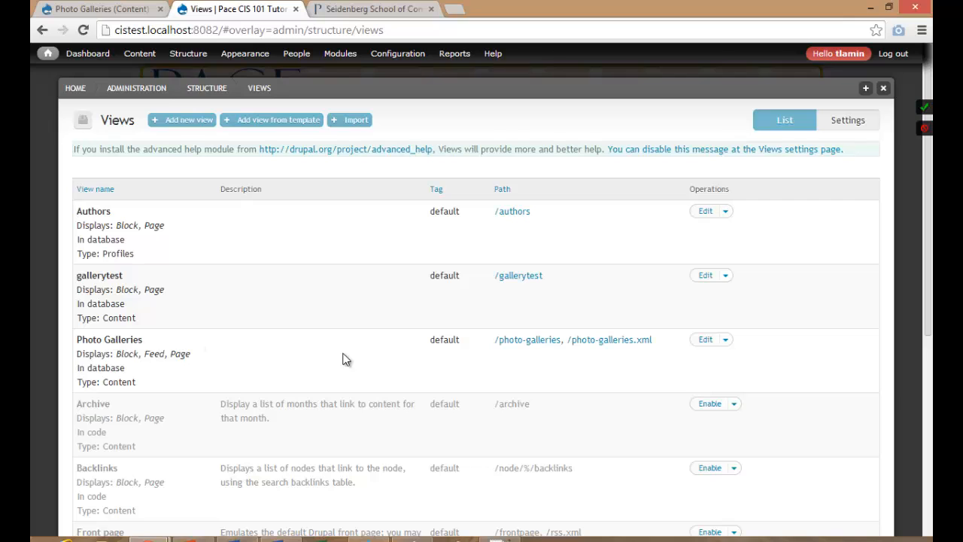
In the Photo Galleries Block display, exclude Content: Title from display as a block-only override.
{"action": "left_click", "coordinate": [707, 339]}
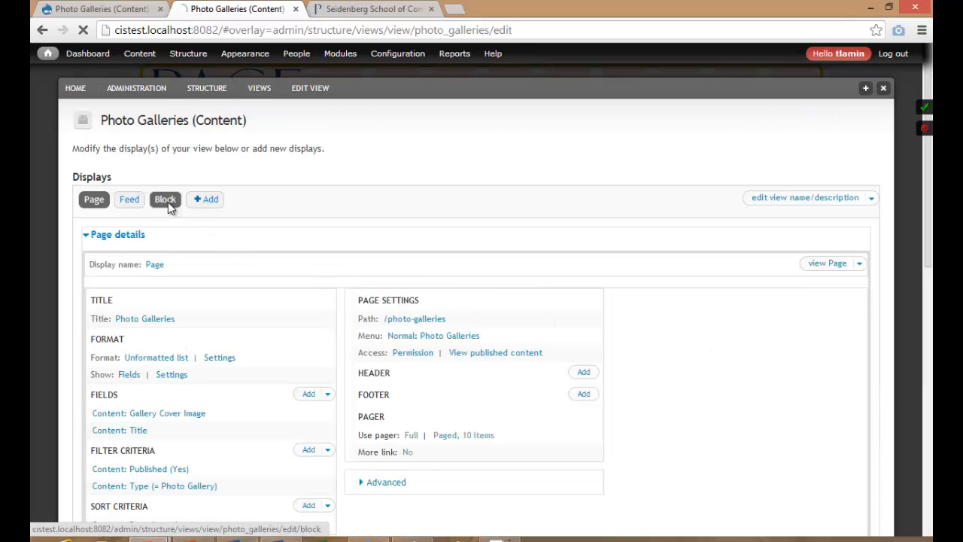
{"action": "left_click", "coordinate": [168, 201]}
{"action": "scroll", "coordinate": [210, 268], "scroll_direction": "down", "scroll_amount": 2}
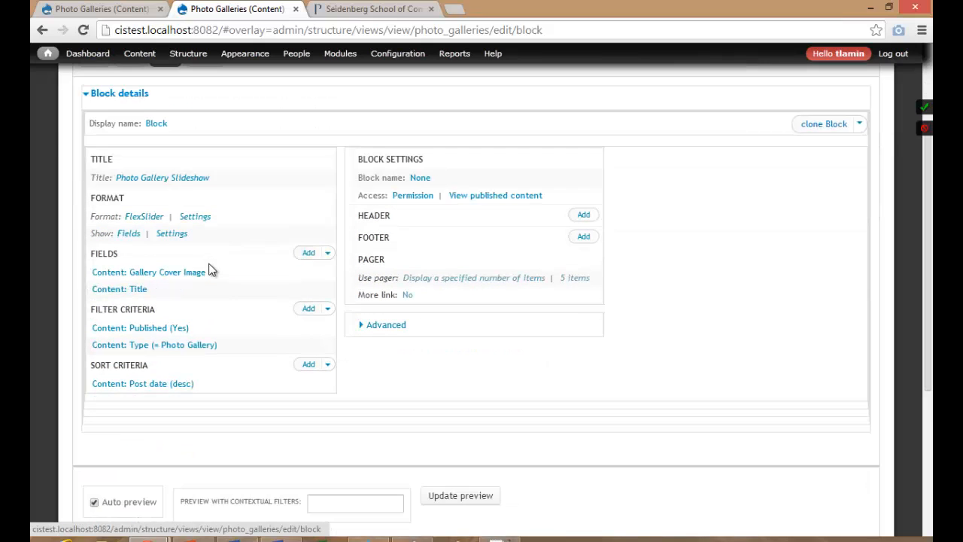
{"action": "scroll", "coordinate": [165, 286], "scroll_direction": "down", "scroll_amount": 3}
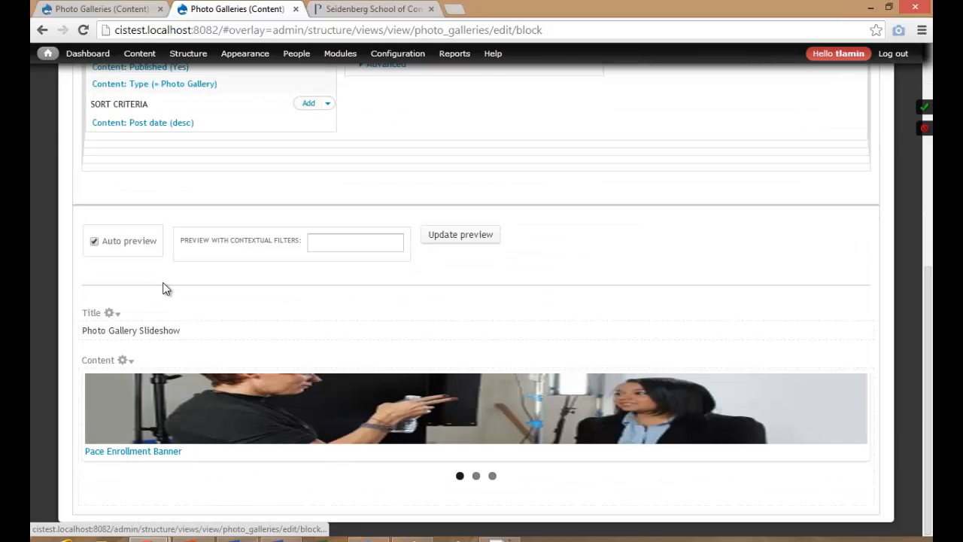
{"action": "scroll", "coordinate": [273, 268], "scroll_direction": "up", "scroll_amount": 2}
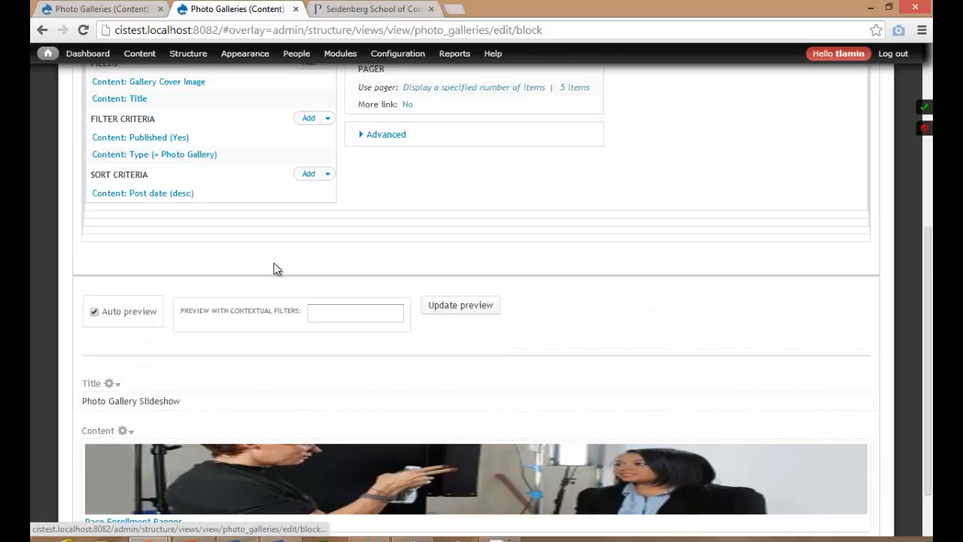
{"action": "scroll", "coordinate": [273, 269], "scroll_direction": "up", "scroll_amount": 1}
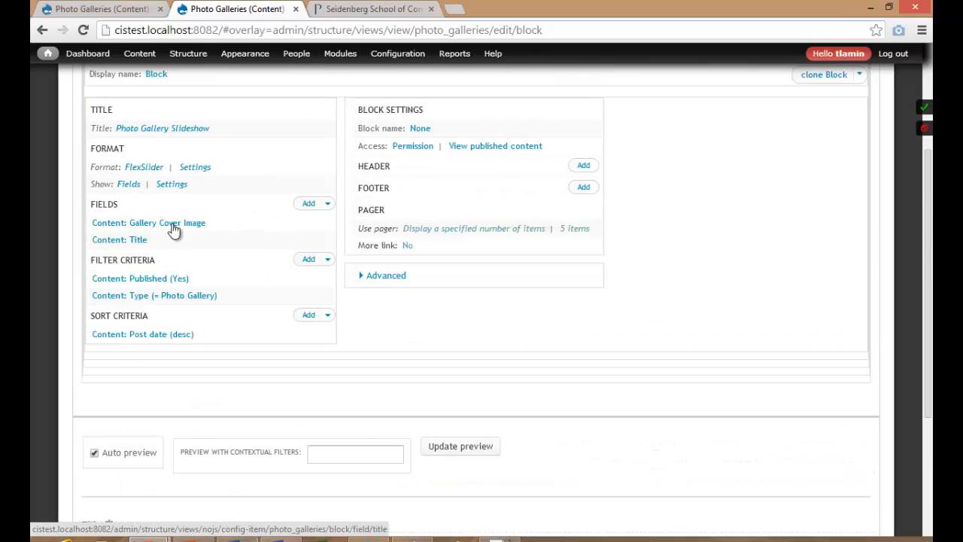
{"action": "left_click", "coordinate": [129, 241]}
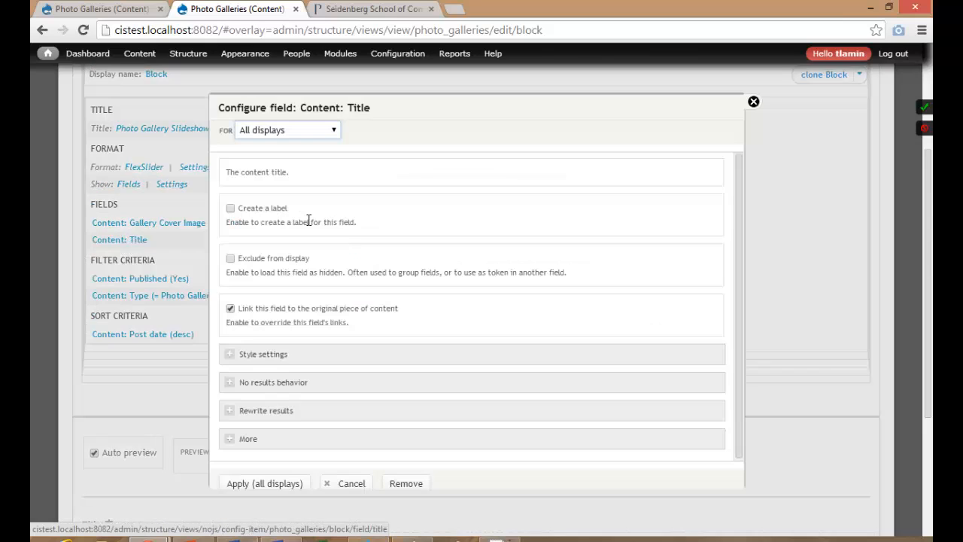
{"action": "left_click", "coordinate": [265, 256]}
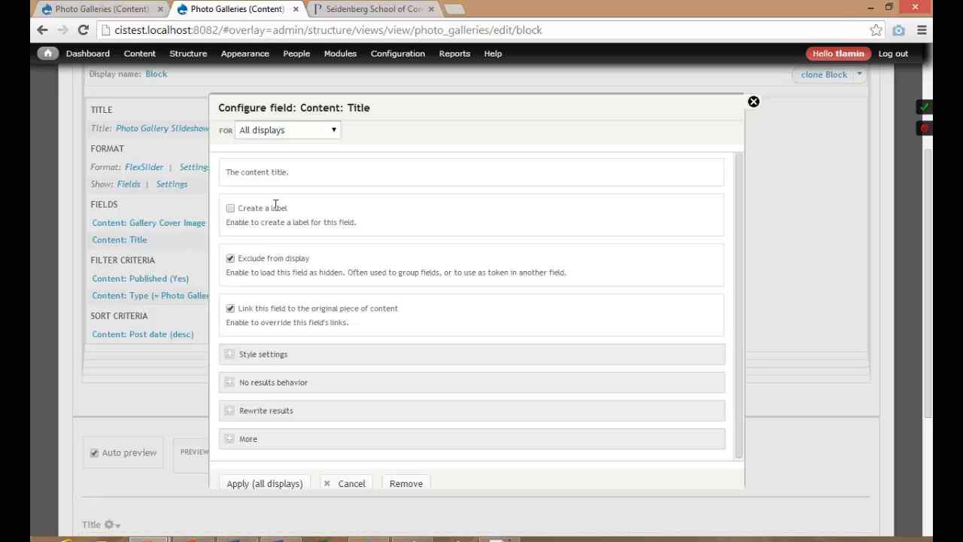
{"action": "left_click", "coordinate": [281, 131]}
{"action": "left_click", "coordinate": [275, 159]}
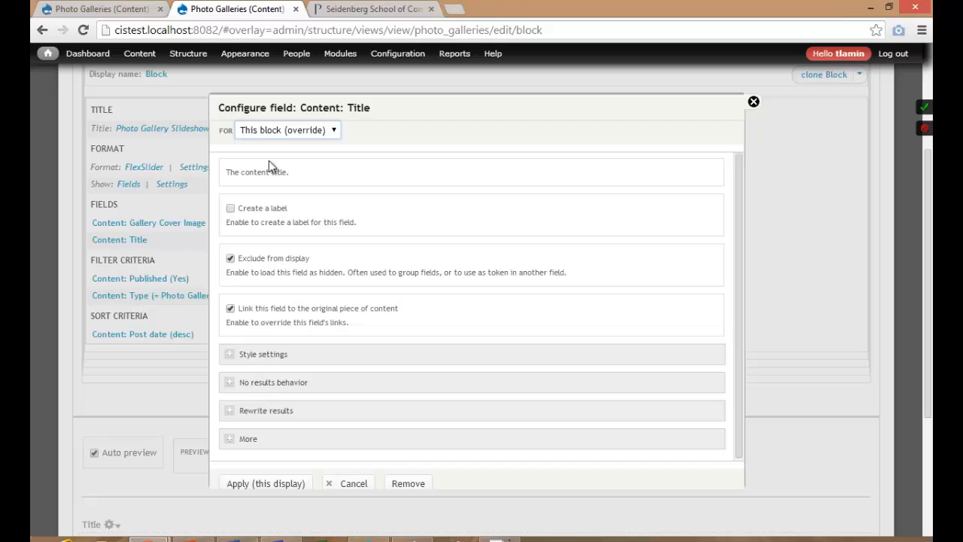
{"action": "left_click", "coordinate": [275, 484]}
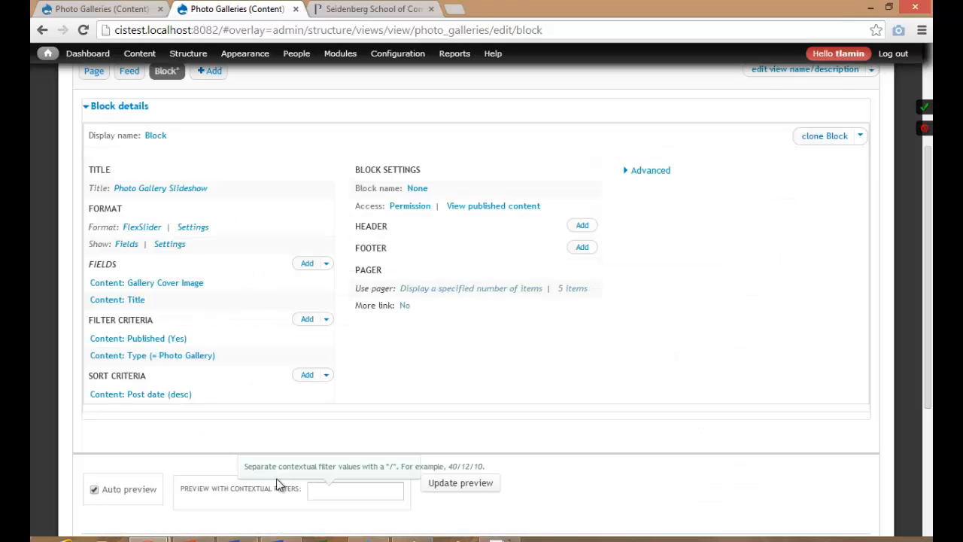
Set the block's Gallery Cover Image style to frontpageviewsslideshow and save the Photo Galleries view.
{"action": "left_click", "coordinate": [172, 284]}
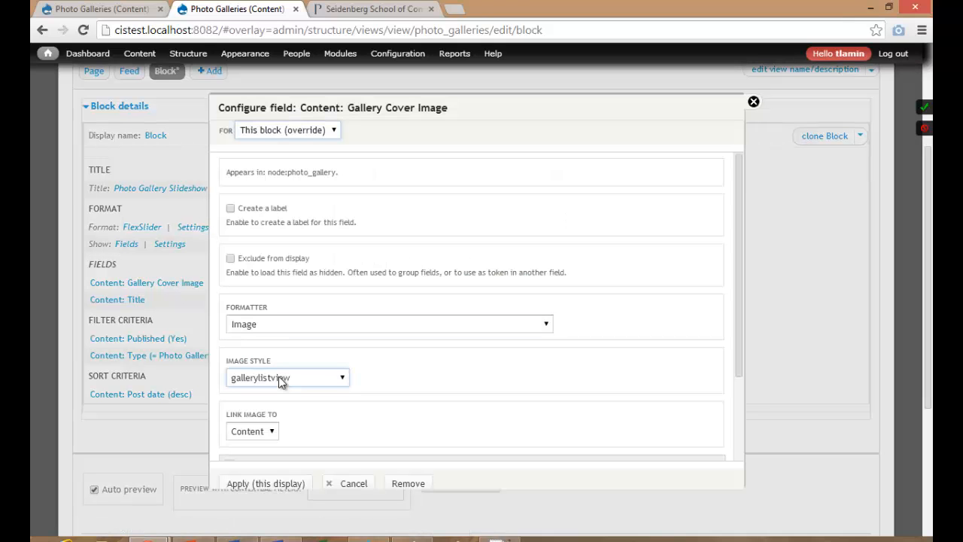
{"action": "left_click", "coordinate": [278, 377]}
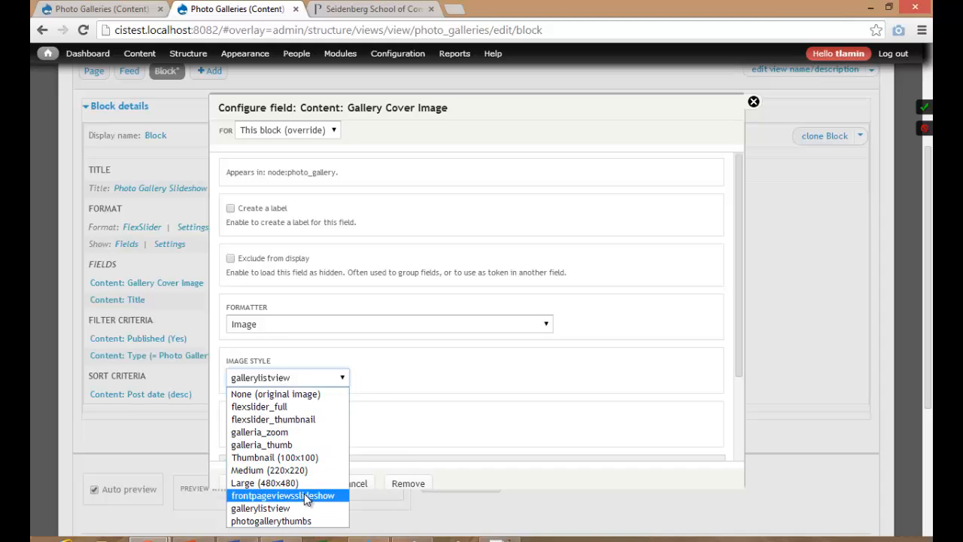
{"action": "left_click", "coordinate": [305, 496]}
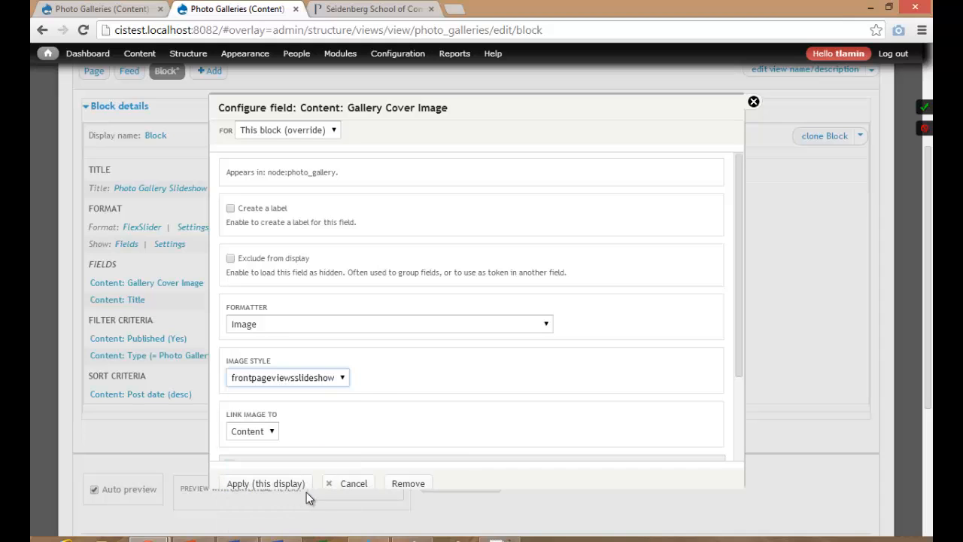
{"action": "left_click", "coordinate": [269, 484]}
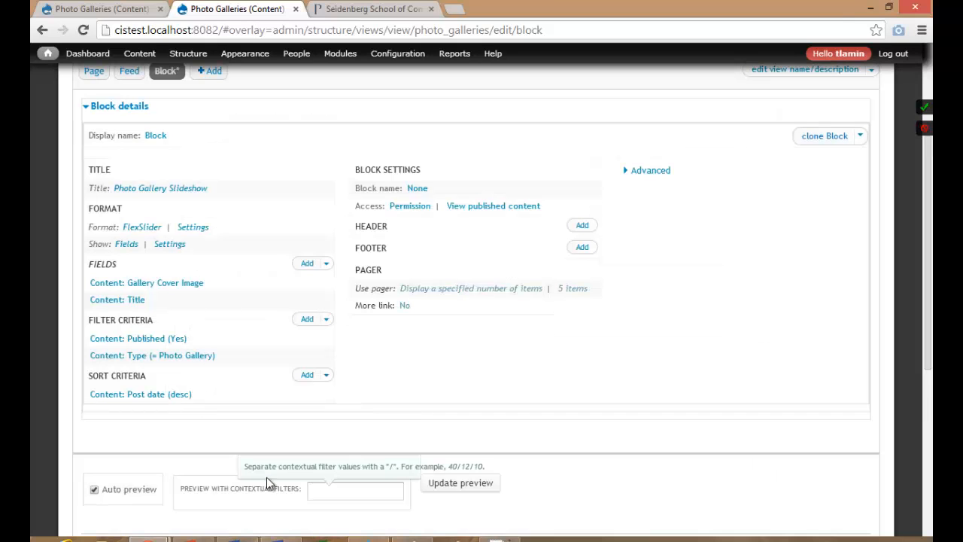
{"action": "scroll", "coordinate": [251, 437], "scroll_direction": "down", "scroll_amount": 5}
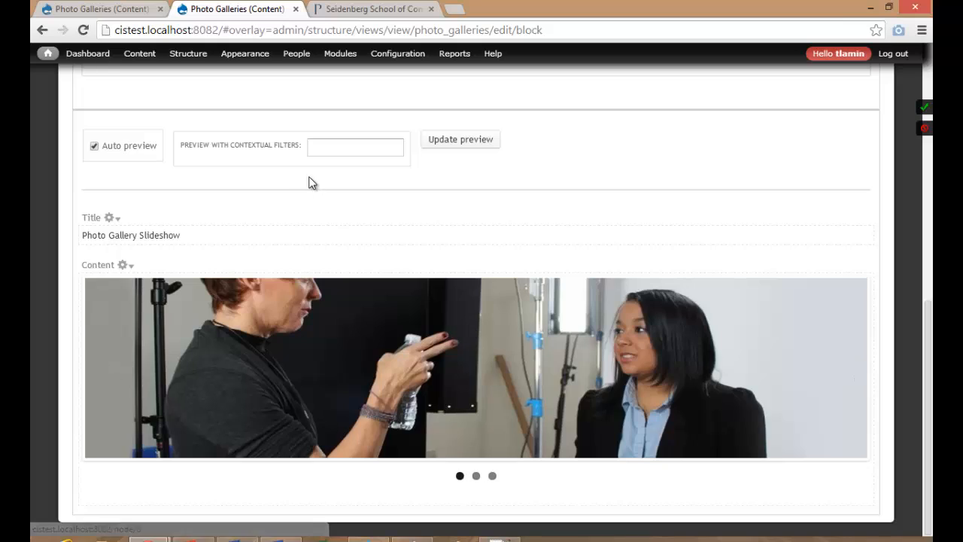
{"action": "scroll", "coordinate": [308, 183], "scroll_direction": "up", "scroll_amount": 8}
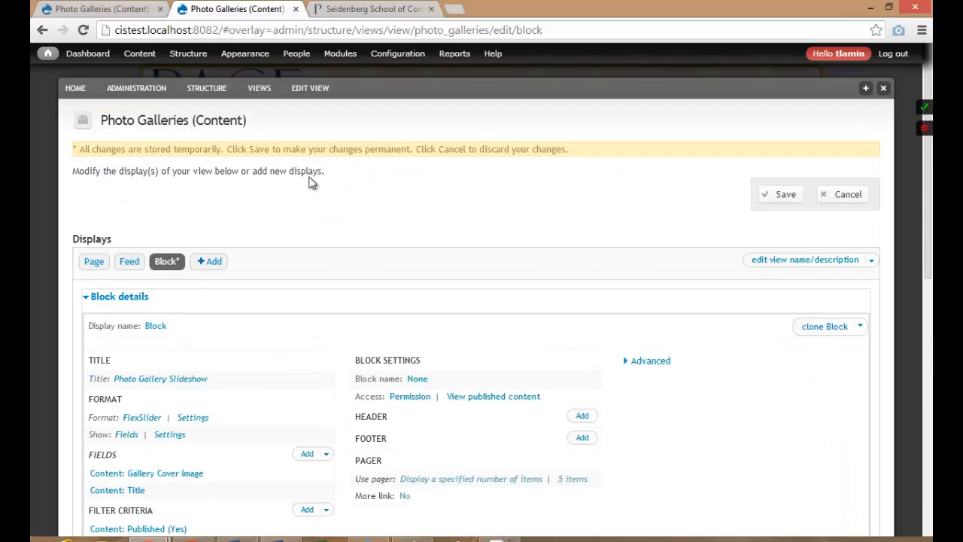
{"action": "left_click", "coordinate": [786, 194]}
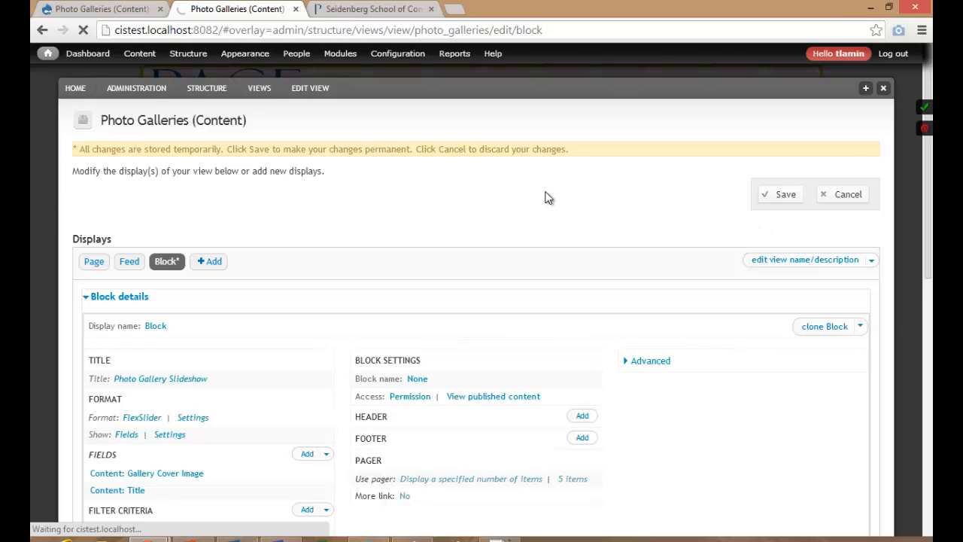
Step through the block preview's slideshow, advancing to the podium slide.
{"action": "scroll", "coordinate": [339, 350], "scroll_direction": "down", "scroll_amount": 10}
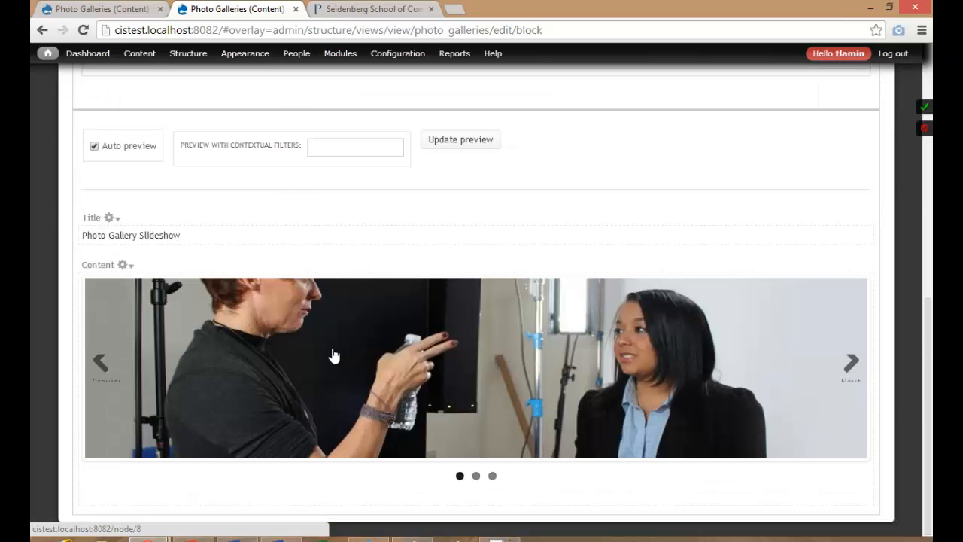
{"action": "left_click", "coordinate": [852, 369]}
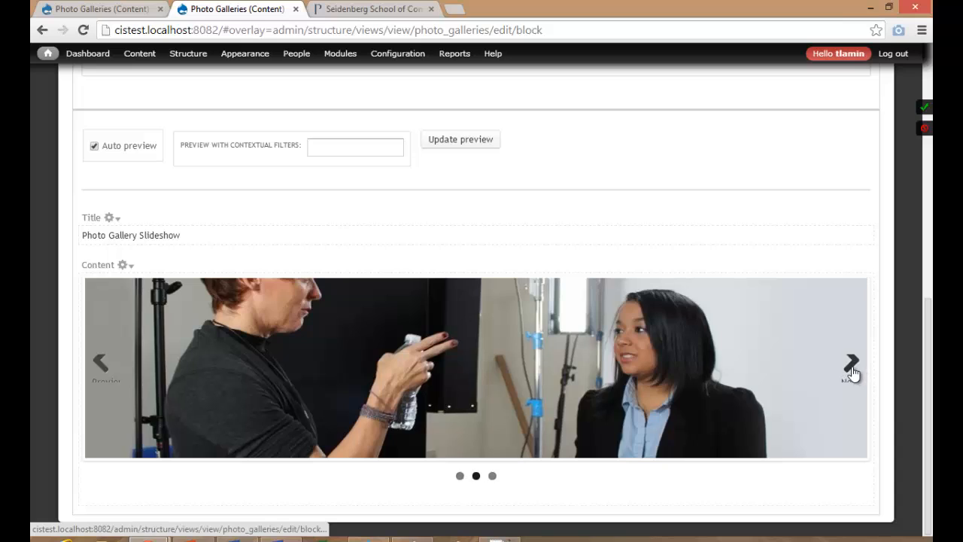
{"action": "left_click", "coordinate": [852, 371]}
{"action": "left_click", "coordinate": [853, 371]}
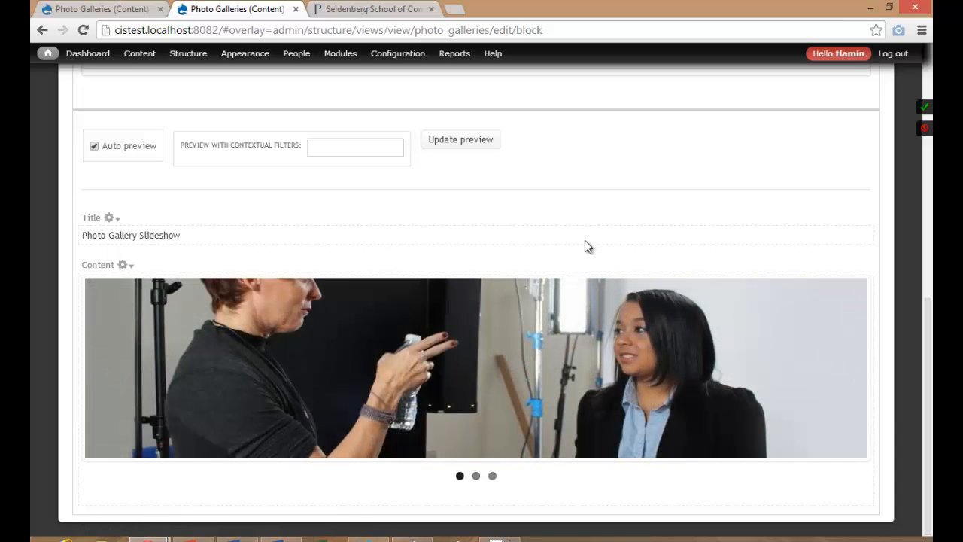
{"action": "left_click", "coordinate": [849, 365]}
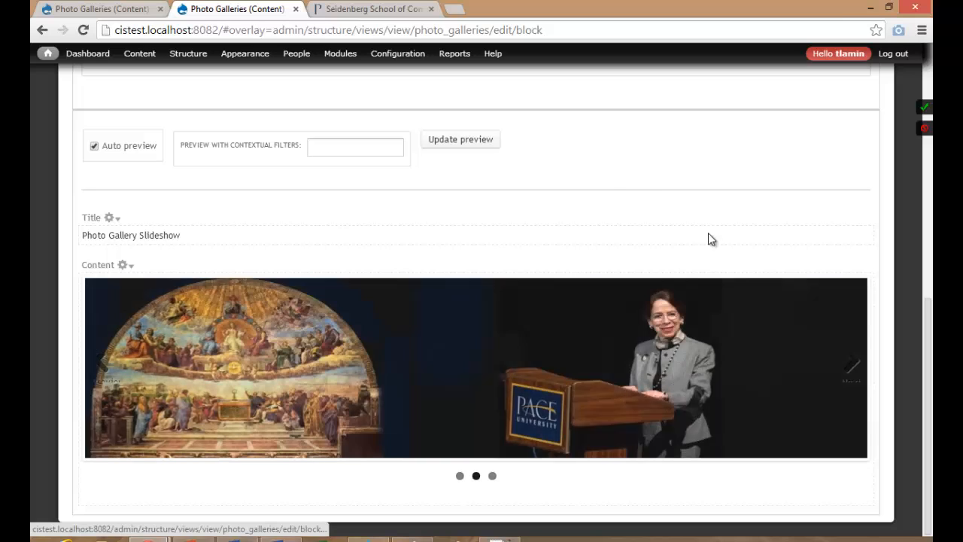
{"action": "scroll", "coordinate": [606, 169], "scroll_direction": "up", "scroll_amount": 7}
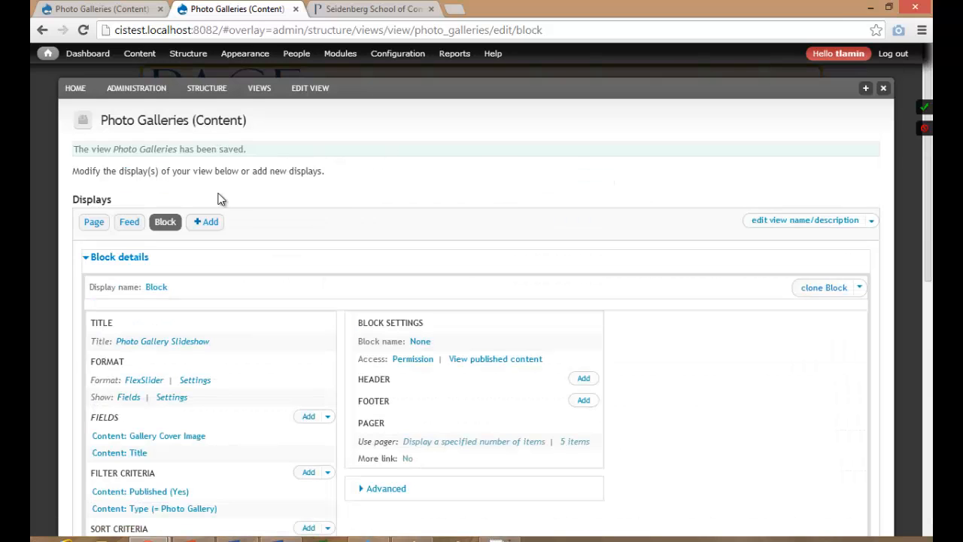
{"action": "mouse_move", "coordinate": [189, 58]}
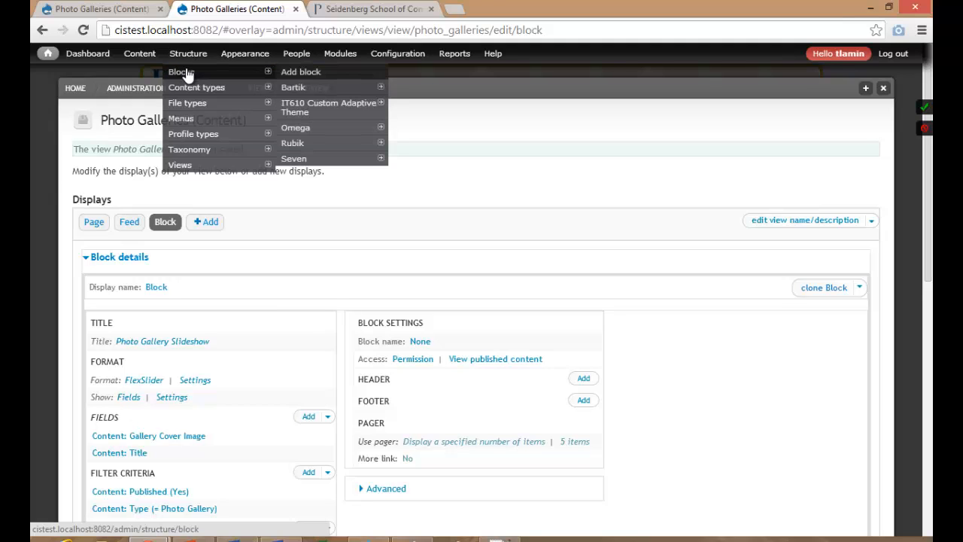
Assign the View: Photo Galleries block to the Header First region and save the blocks.
{"action": "left_click", "coordinate": [189, 76]}
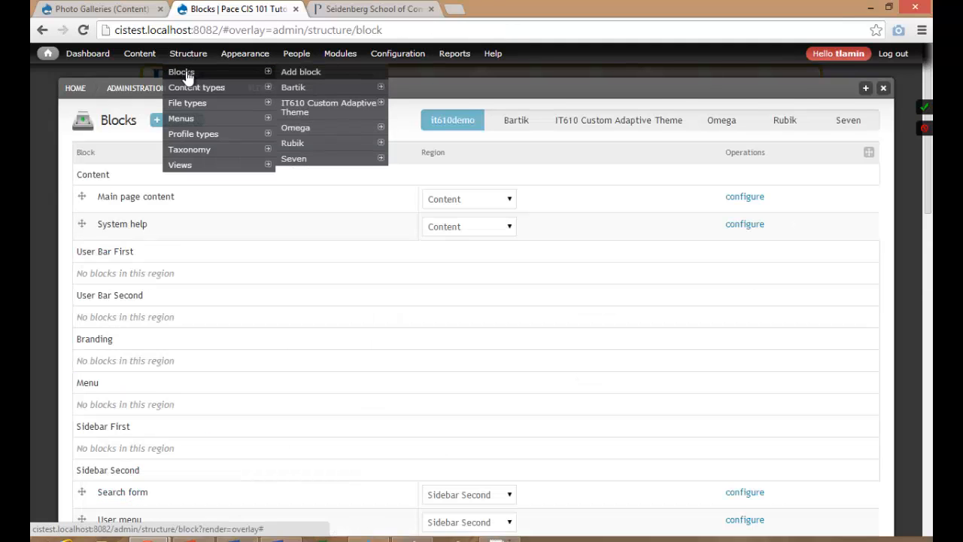
{"action": "scroll", "coordinate": [231, 286], "scroll_direction": "down", "scroll_amount": 9}
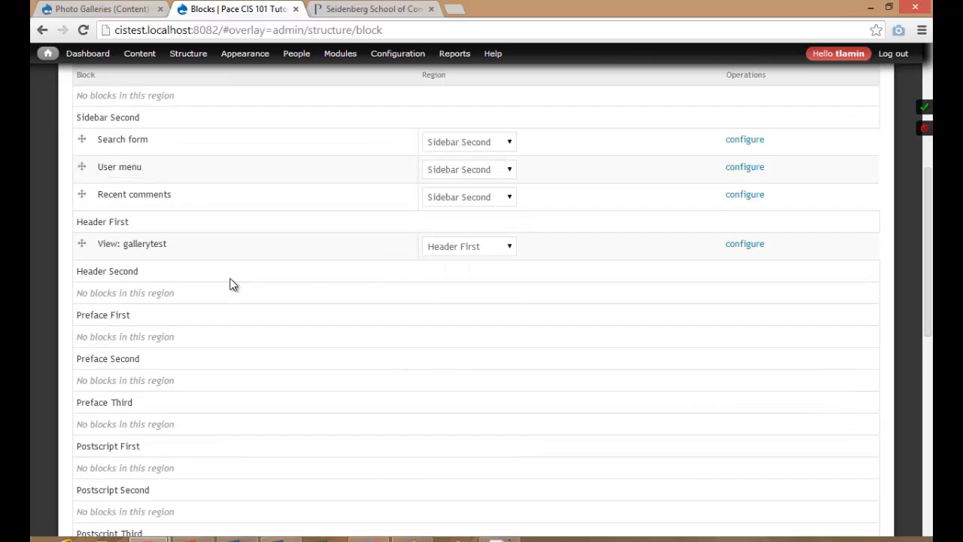
{"action": "scroll", "coordinate": [231, 285], "scroll_direction": "down", "scroll_amount": 3}
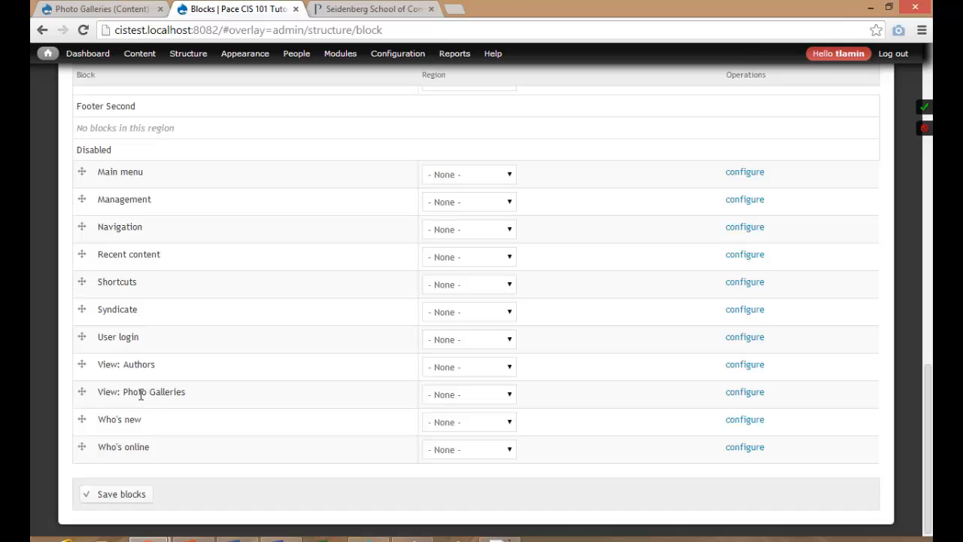
{"action": "left_click", "coordinate": [472, 396]}
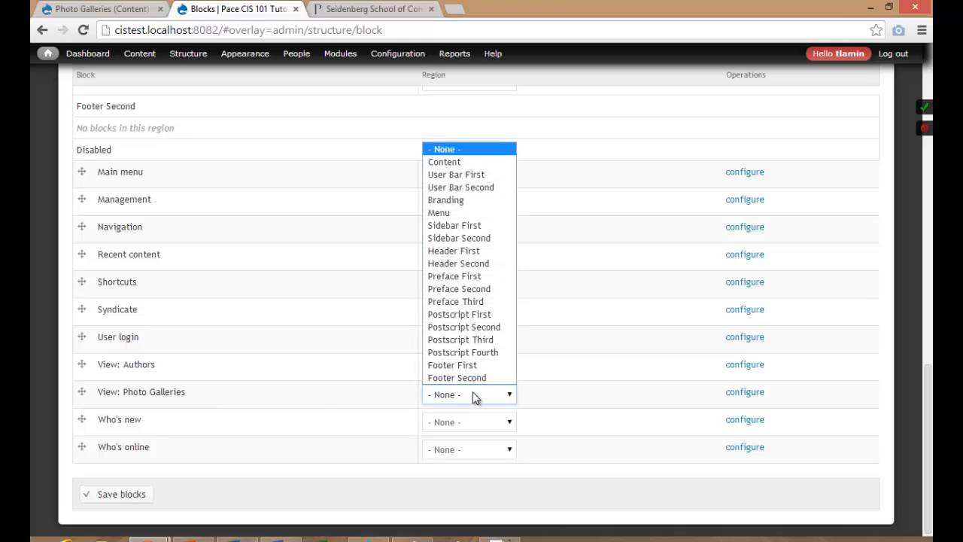
{"action": "left_click", "coordinate": [463, 252]}
{"action": "scroll", "coordinate": [371, 272], "scroll_direction": "up", "scroll_amount": 10}
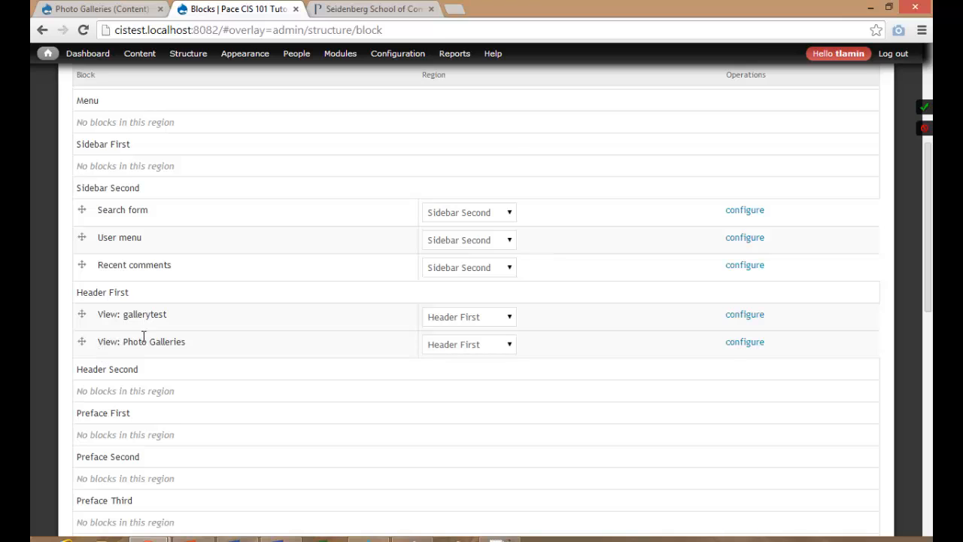
{"action": "scroll", "coordinate": [320, 388], "scroll_direction": "down", "scroll_amount": 10}
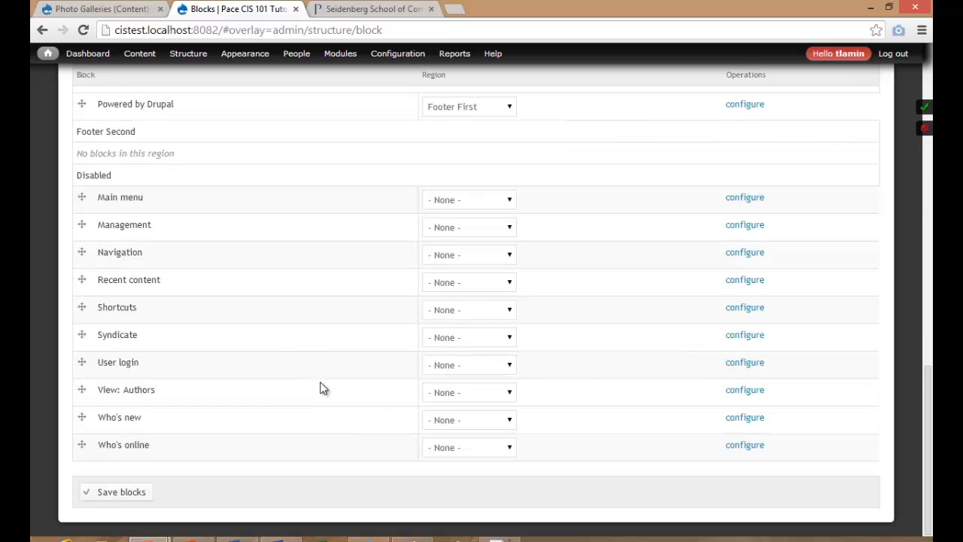
{"action": "left_click", "coordinate": [124, 490]}
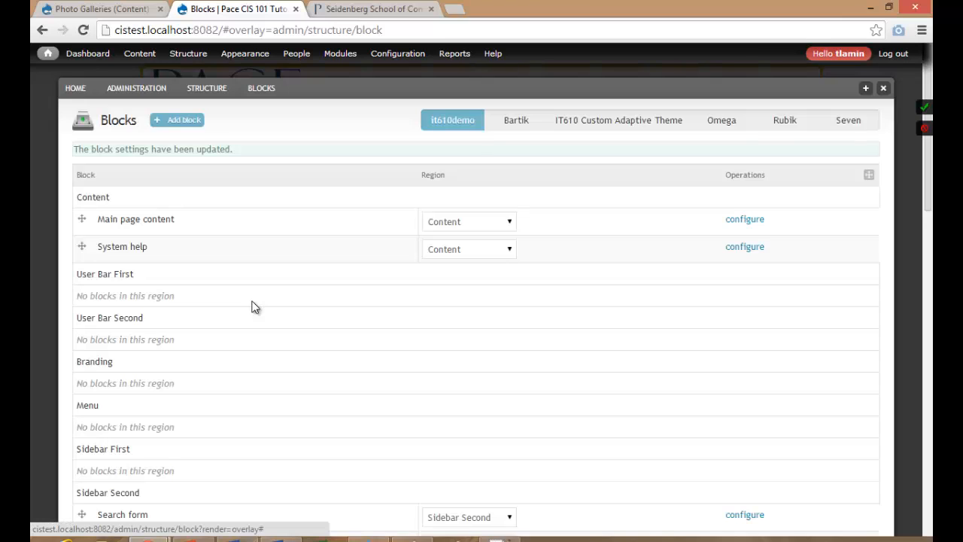
On the home page, cycle the Photo Gallery Slideshow back to its first photo, then return to Blocks.
{"action": "left_click", "coordinate": [113, 9]}
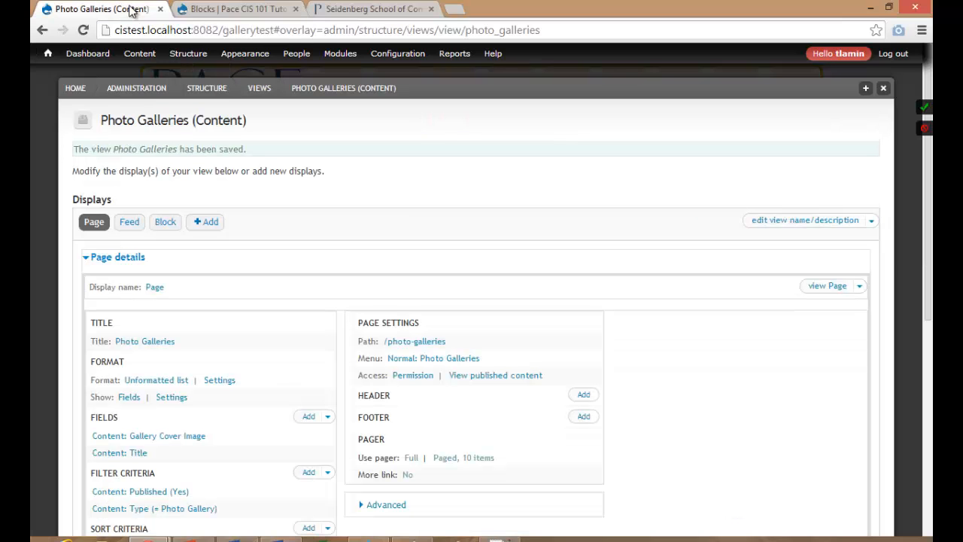
{"action": "left_click", "coordinate": [79, 89]}
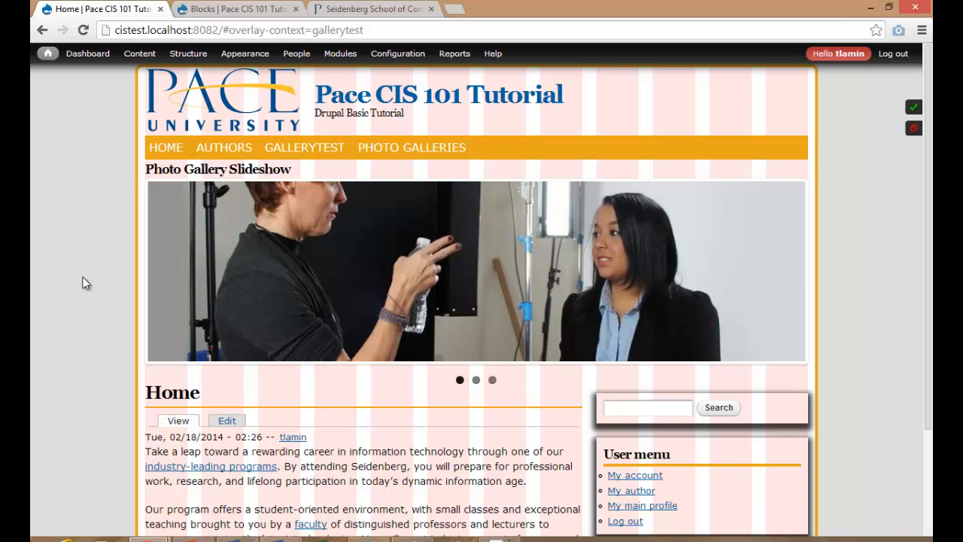
{"action": "left_click", "coordinate": [787, 277]}
{"action": "left_click", "coordinate": [788, 277]}
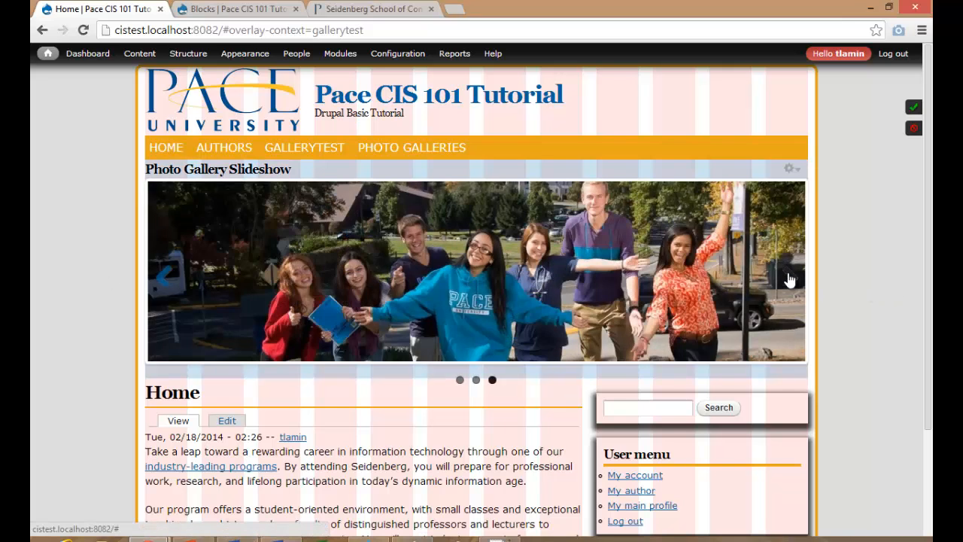
{"action": "left_click", "coordinate": [787, 277]}
{"action": "mouse_move", "coordinate": [184, 55]}
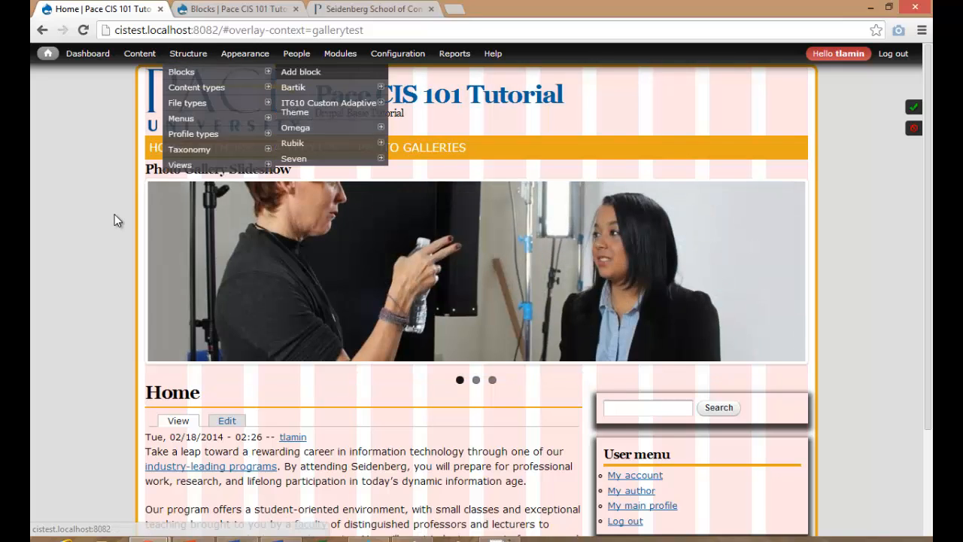
{"action": "left_click_drag", "start_coordinate": [146, 169], "coordinate": [291, 170]}
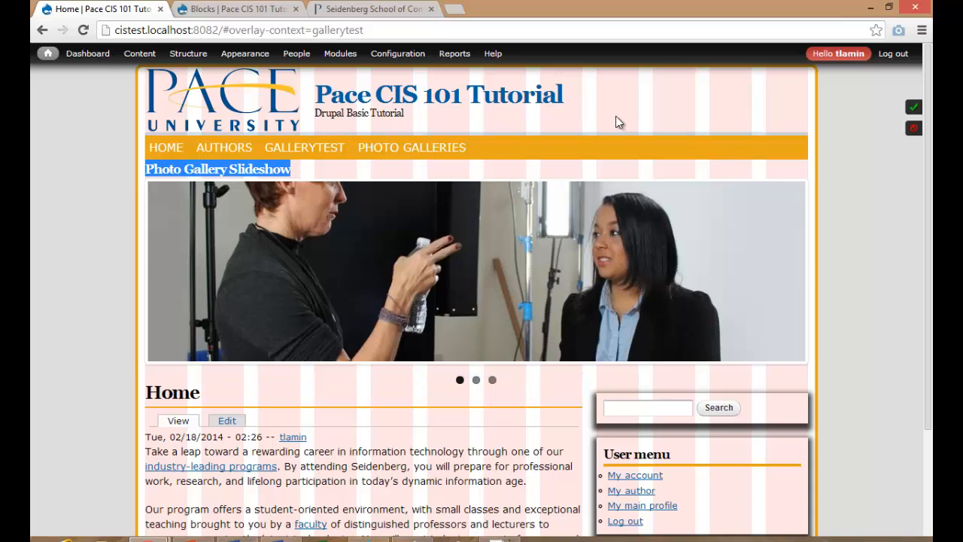
{"action": "left_click", "coordinate": [237, 9]}
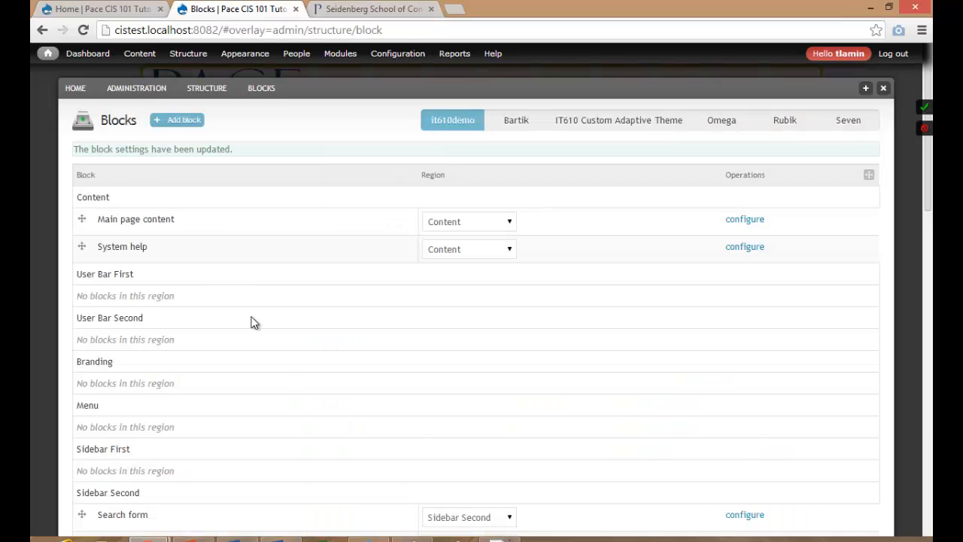
Set the View: Photo Galleries block title to <none>, save it, and reload the home page.
{"action": "scroll", "coordinate": [254, 322], "scroll_direction": "down", "scroll_amount": 2}
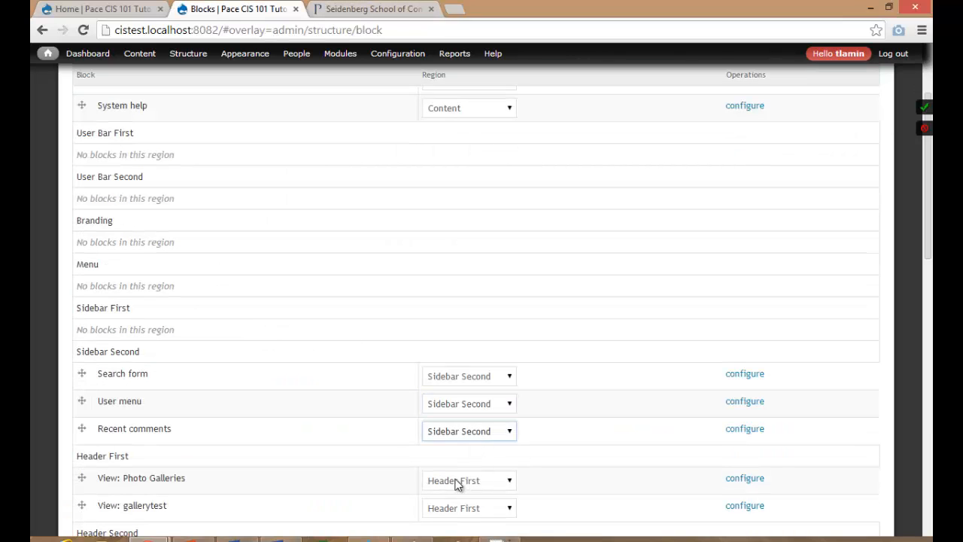
{"action": "left_click_drag", "start_coordinate": [125, 478], "coordinate": [186, 477]}
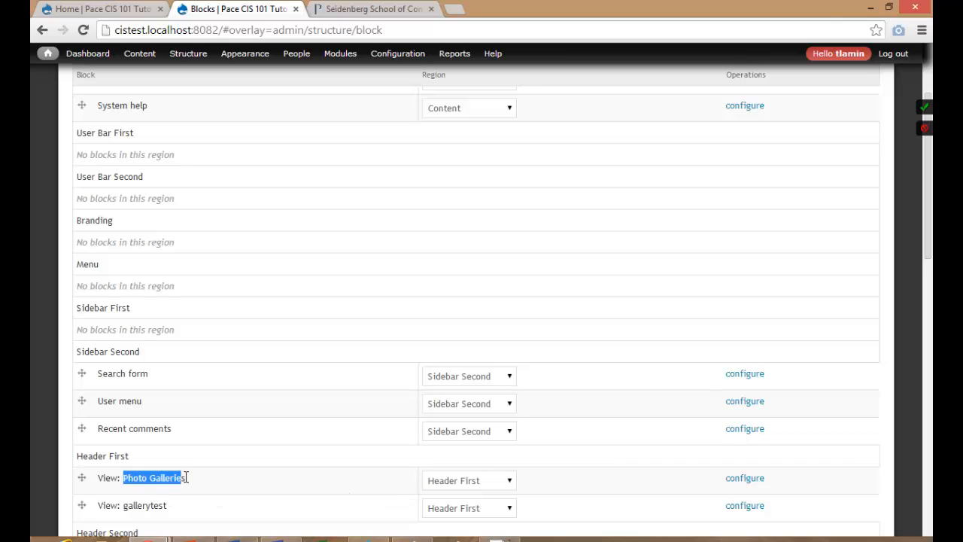
{"action": "left_click", "coordinate": [744, 478]}
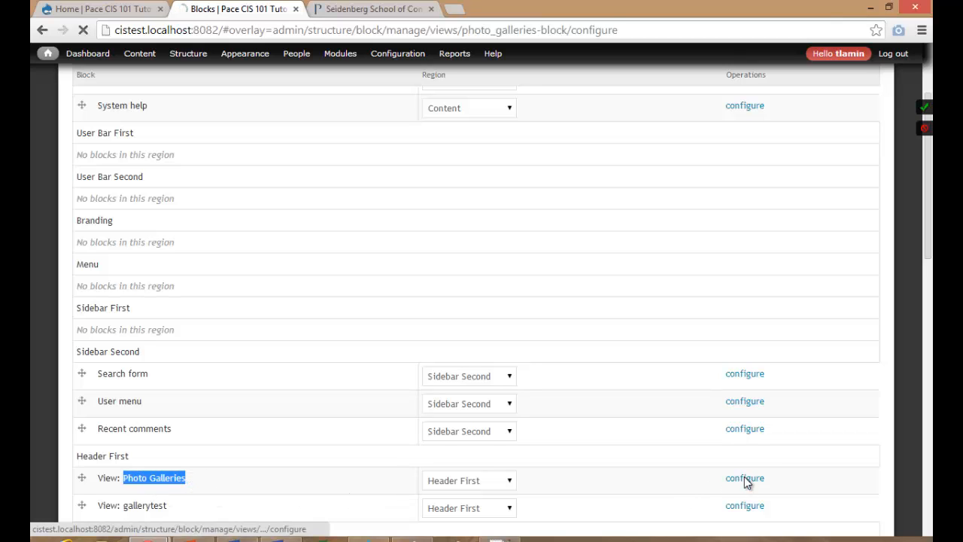
{"action": "left_click", "coordinate": [191, 172]}
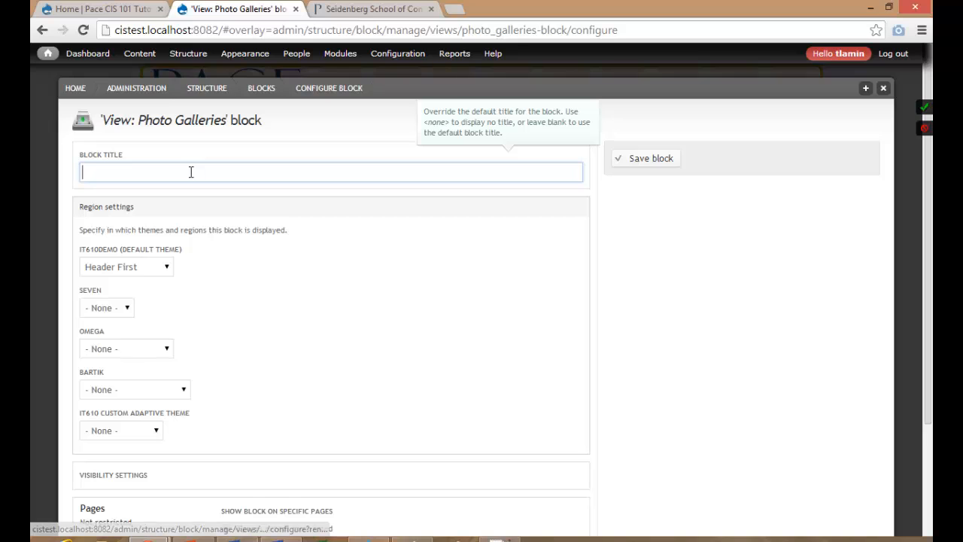
{"action": "type", "text": "<none>"}
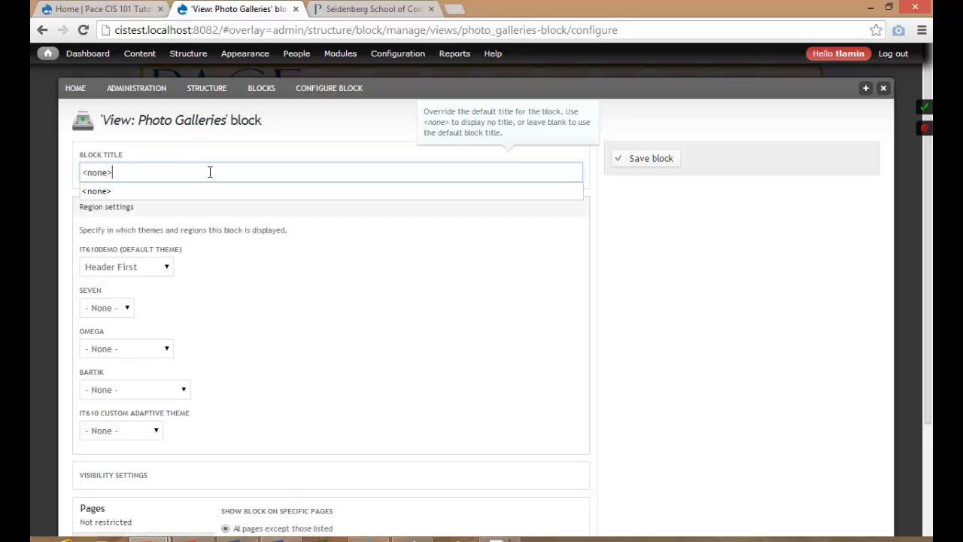
{"action": "left_click", "coordinate": [659, 168]}
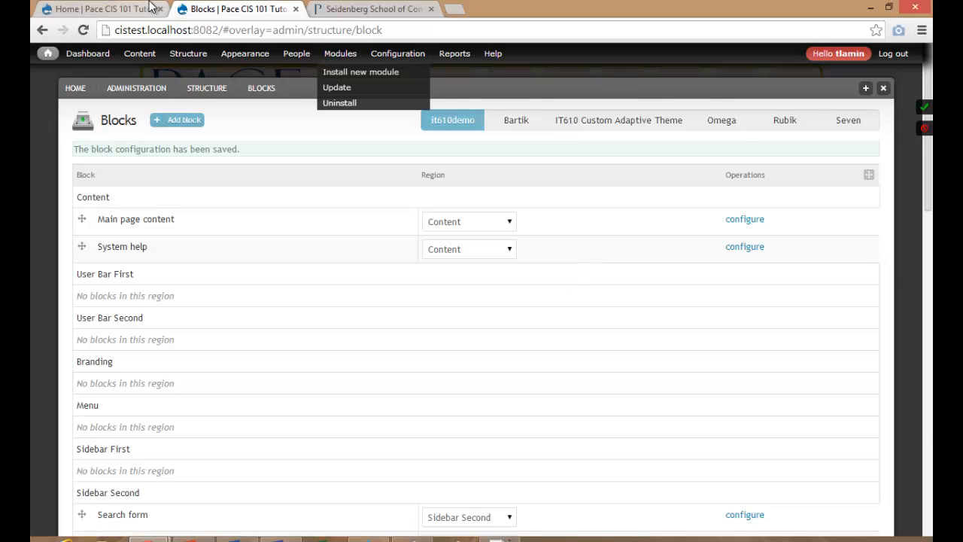
{"action": "left_click", "coordinate": [106, 9]}
{"action": "left_click", "coordinate": [78, 30]}
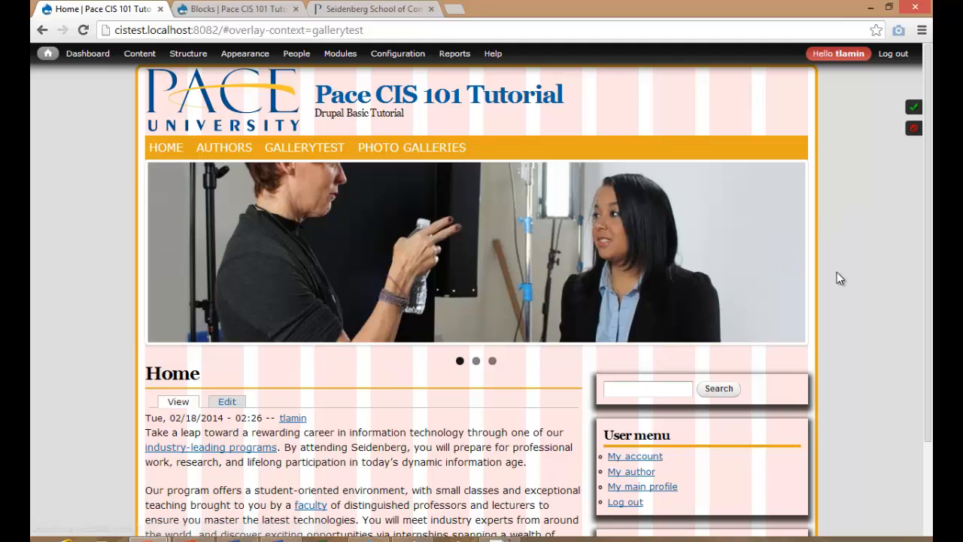
Scroll the home page up and down to look over the header slideshow.
{"action": "scroll", "coordinate": [836, 277], "scroll_direction": "down", "scroll_amount": 2}
{"action": "scroll", "coordinate": [836, 277], "scroll_direction": "up", "scroll_amount": 1}
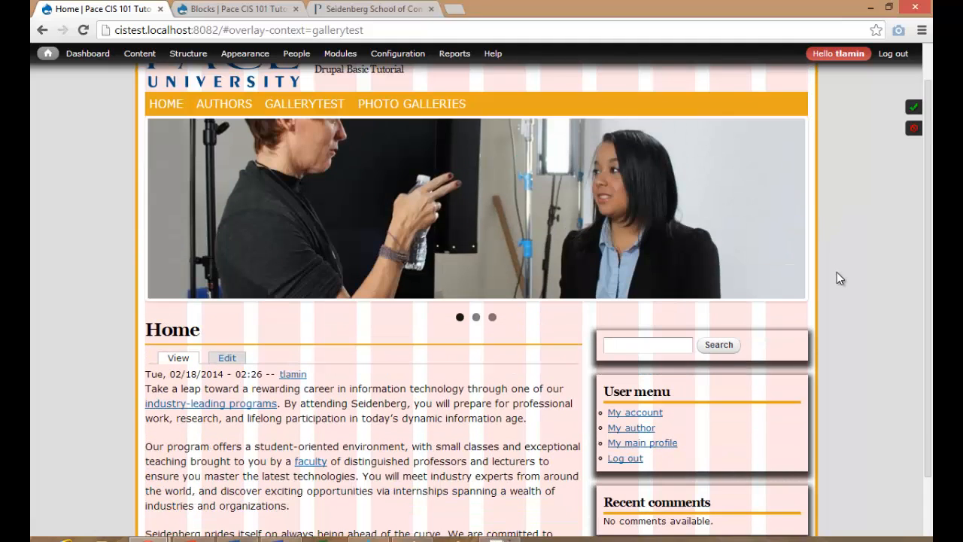
{"action": "scroll", "coordinate": [838, 273], "scroll_direction": "down", "scroll_amount": 1}
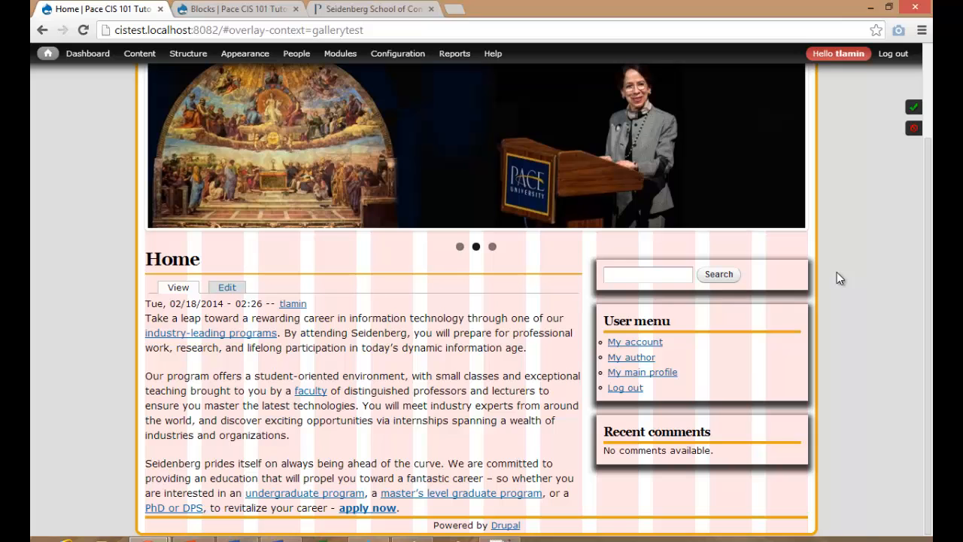
{"action": "scroll", "coordinate": [841, 279], "scroll_direction": "up", "scroll_amount": 3}
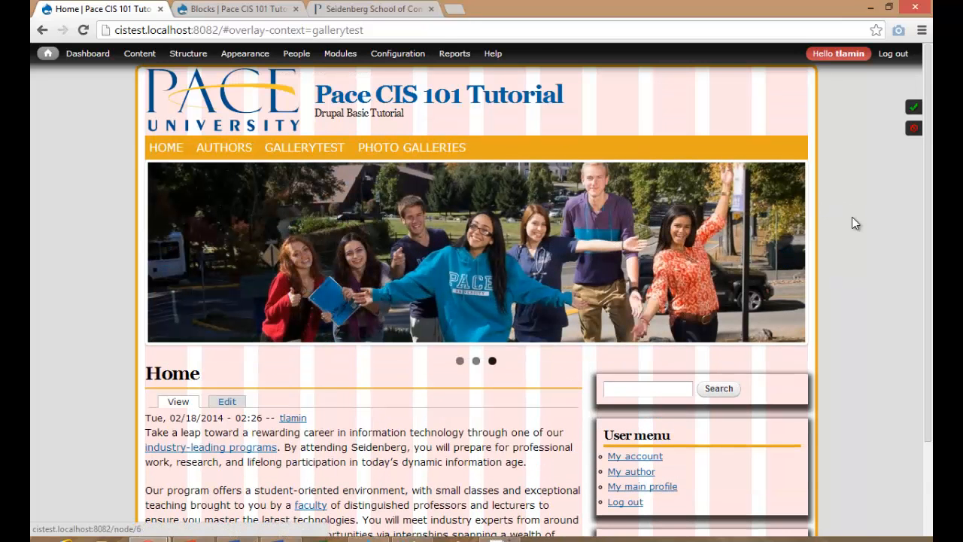
{"action": "scroll", "coordinate": [851, 216], "scroll_direction": "down", "scroll_amount": 3}
{"action": "scroll", "coordinate": [851, 221], "scroll_direction": "up", "scroll_amount": 3}
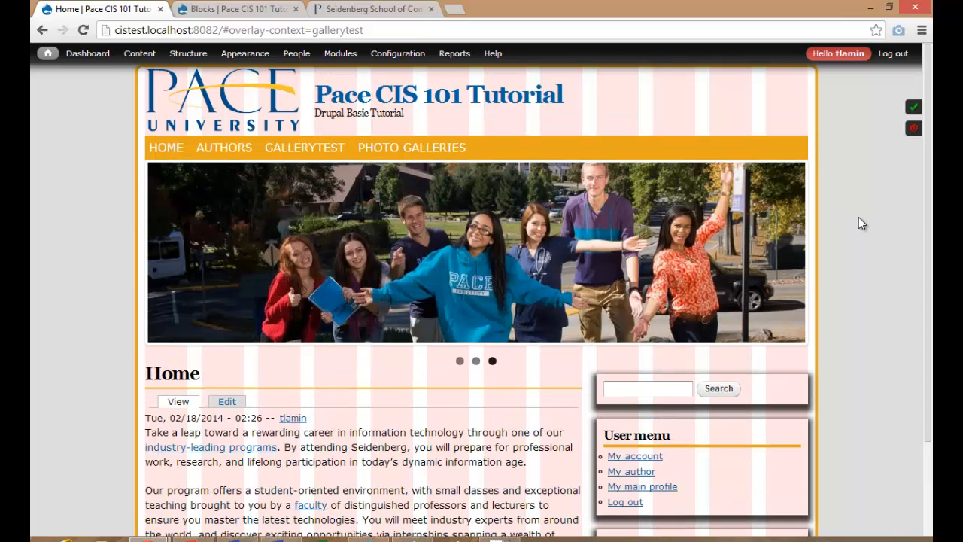
{"action": "scroll", "coordinate": [861, 224], "scroll_direction": "down", "scroll_amount": 2}
{"action": "scroll", "coordinate": [861, 223], "scroll_direction": "up", "scroll_amount": 2}
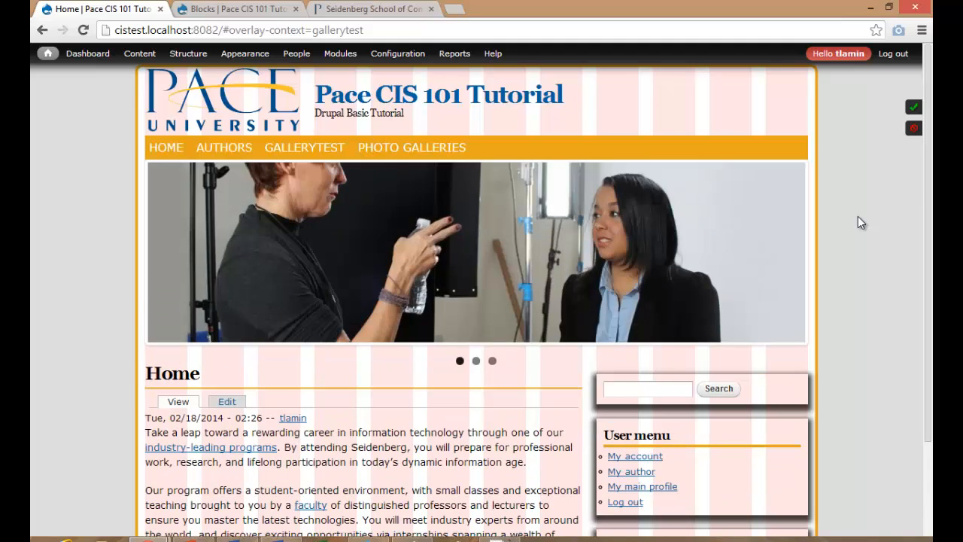
{"action": "scroll", "coordinate": [862, 222], "scroll_direction": "down", "scroll_amount": 3}
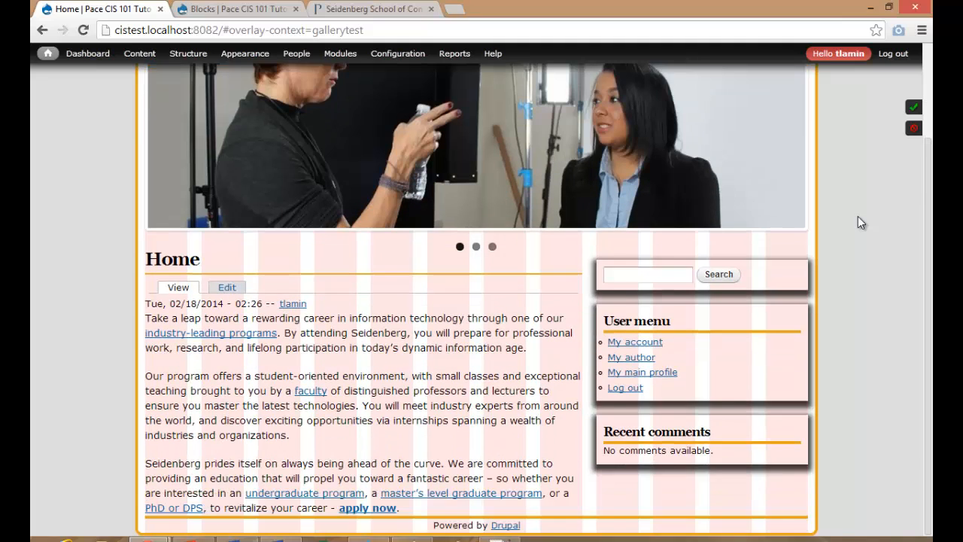
{"action": "scroll", "coordinate": [862, 222], "scroll_direction": "up", "scroll_amount": 3}
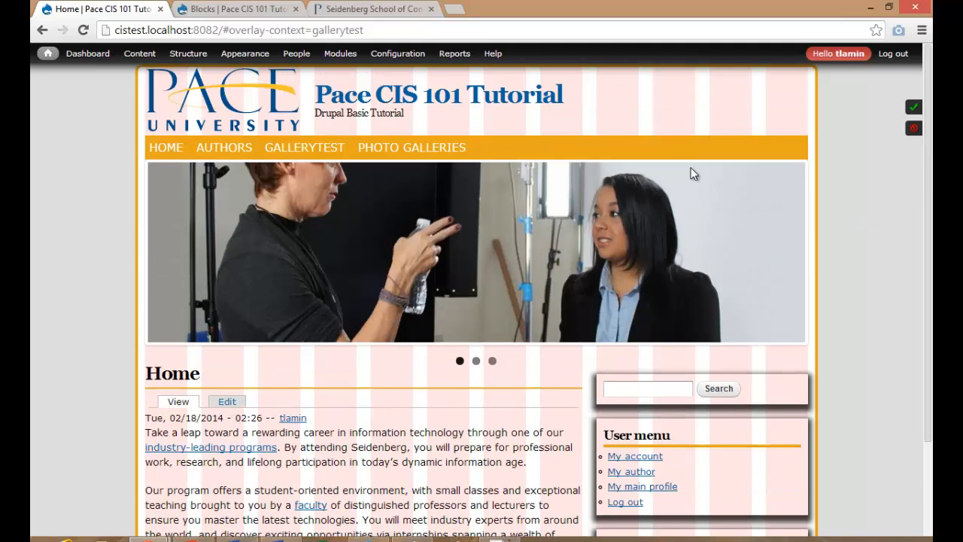
On the Authors page, confirm the slideshow shows, then open Photo Galleries' Configure block.
{"action": "left_click", "coordinate": [238, 151]}
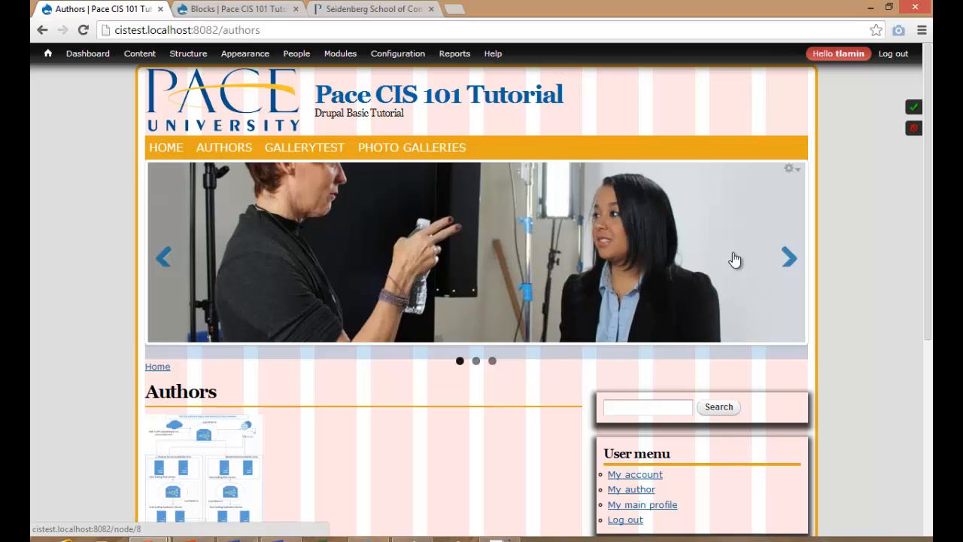
{"action": "scroll", "coordinate": [732, 256], "scroll_direction": "down", "scroll_amount": 5}
{"action": "scroll", "coordinate": [732, 256], "scroll_direction": "up", "scroll_amount": 5}
{"action": "left_click", "coordinate": [795, 173]}
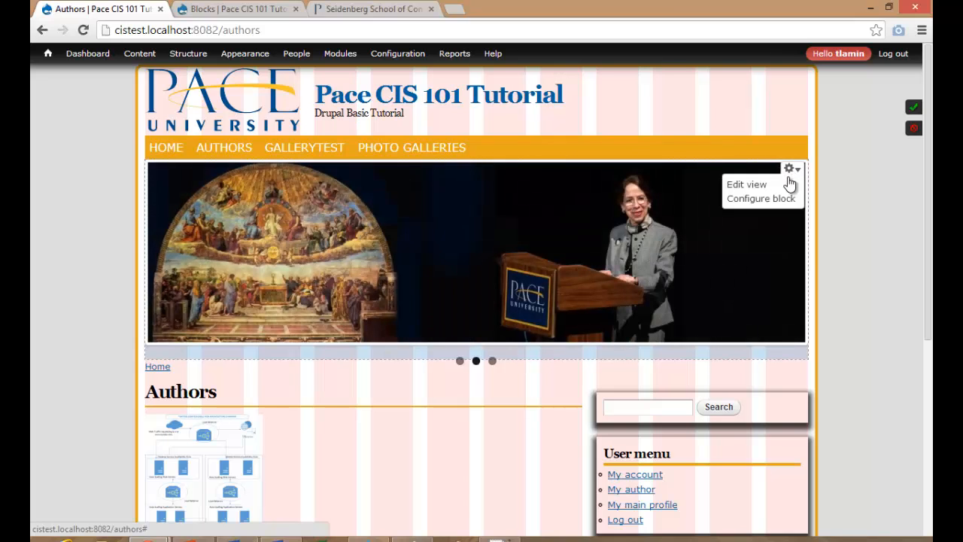
{"action": "left_click", "coordinate": [760, 200]}
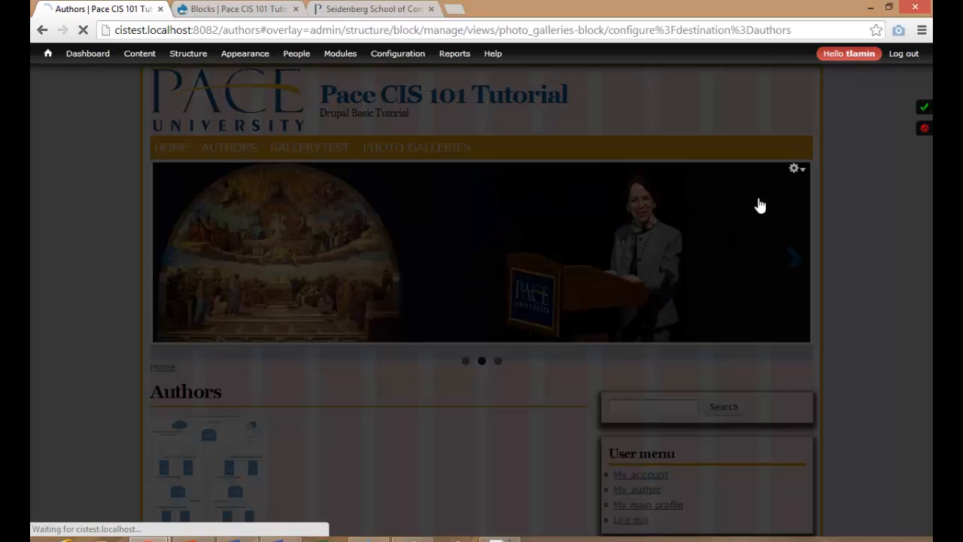
Set Photo Galleries' page visibility to 'Only the listed pages' with <front>, and save the block.
{"action": "scroll", "coordinate": [349, 336], "scroll_direction": "down", "scroll_amount": 3}
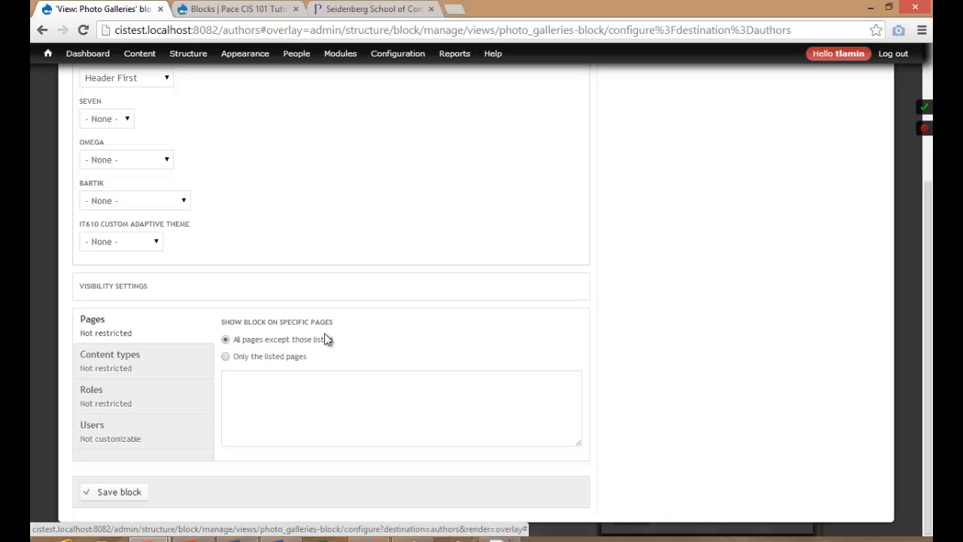
{"action": "left_click", "coordinate": [249, 356]}
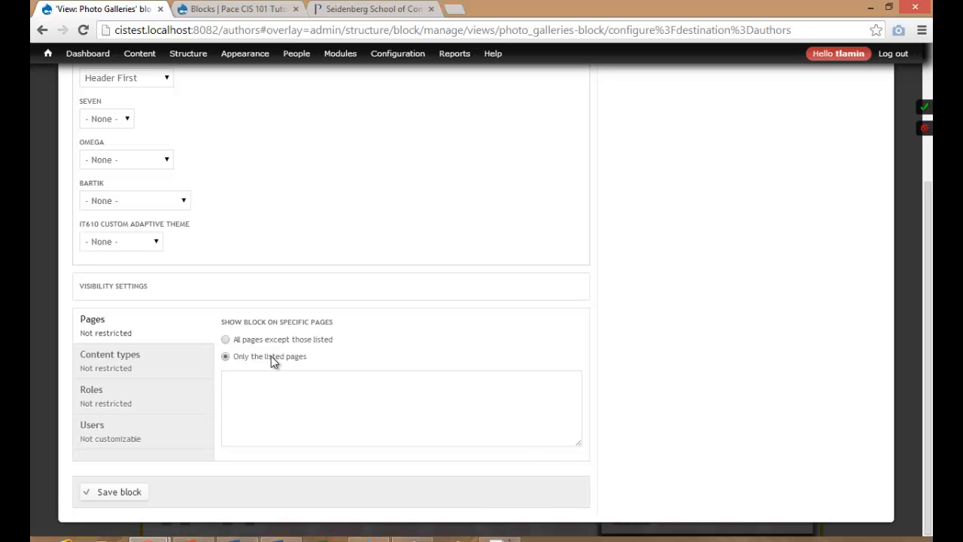
{"action": "left_click", "coordinate": [293, 386]}
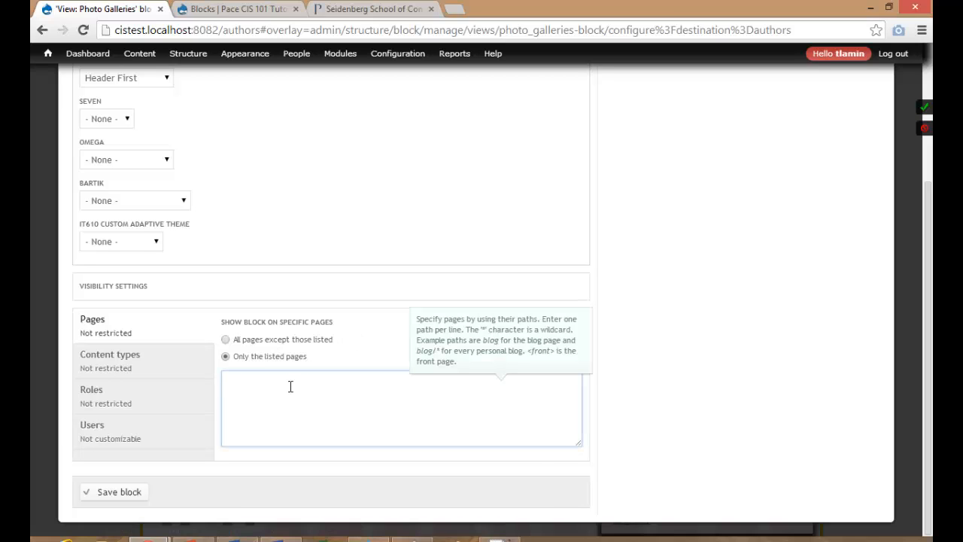
{"action": "type", "text": "<front>"}
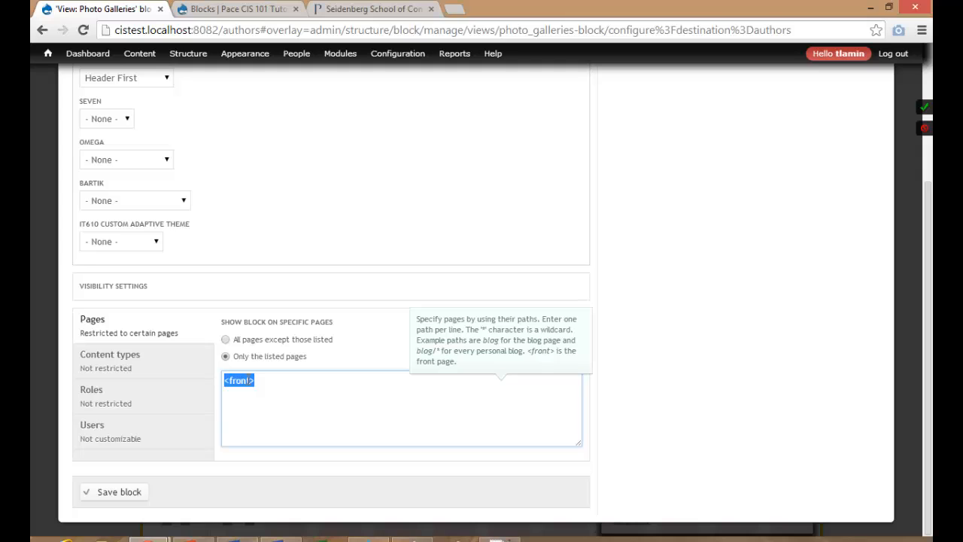
{"action": "left_click_drag", "start_coordinate": [263, 382], "coordinate": [220, 386]}
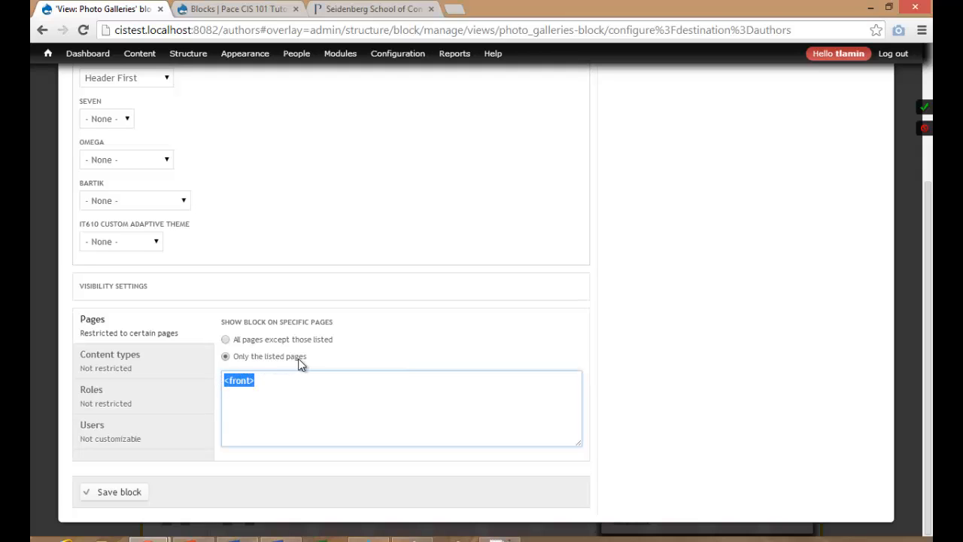
{"action": "left_click", "coordinate": [268, 379]}
{"action": "left_click_drag", "start_coordinate": [260, 380], "coordinate": [215, 385]}
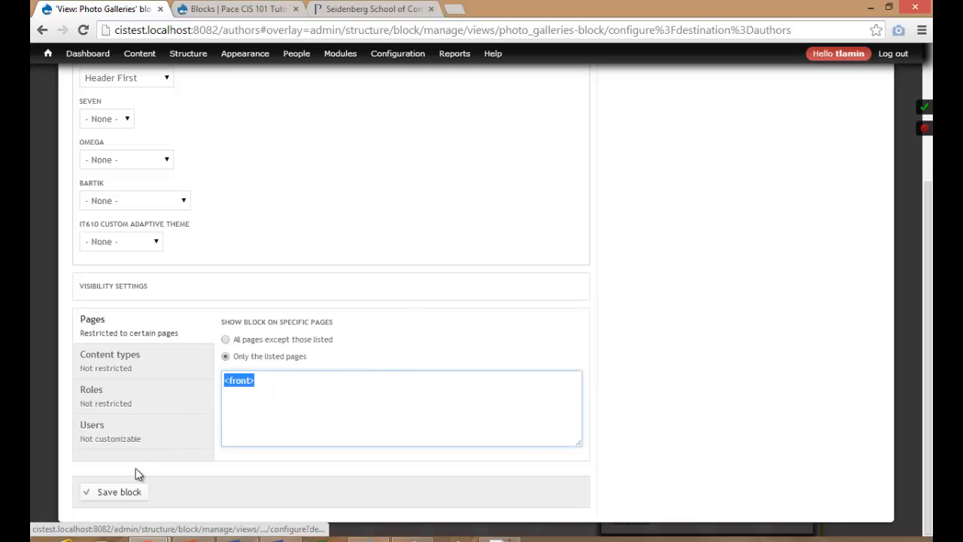
{"action": "left_click", "coordinate": [129, 490]}
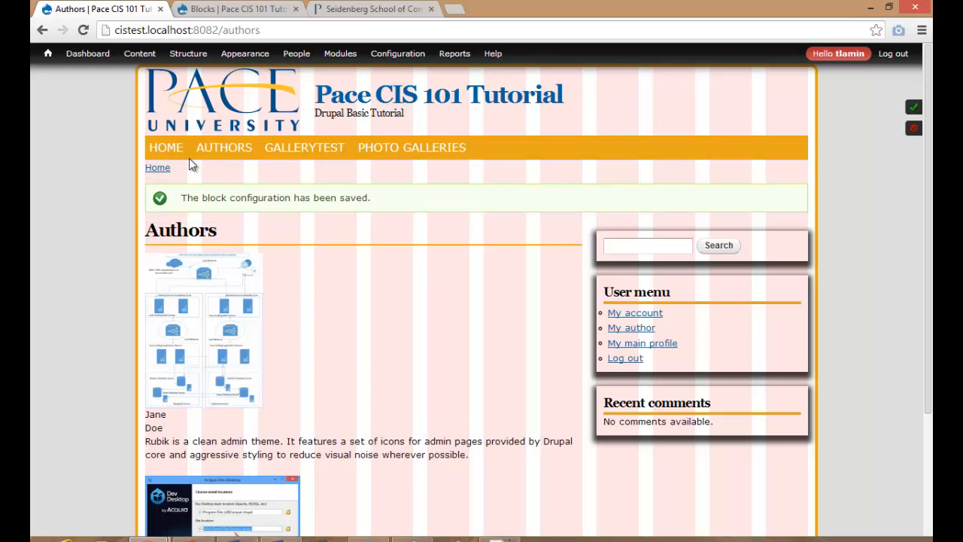
Check for the slideshow on Home, then on the Photo Galleries and GALLERYTEST pages.
{"action": "left_click", "coordinate": [170, 147]}
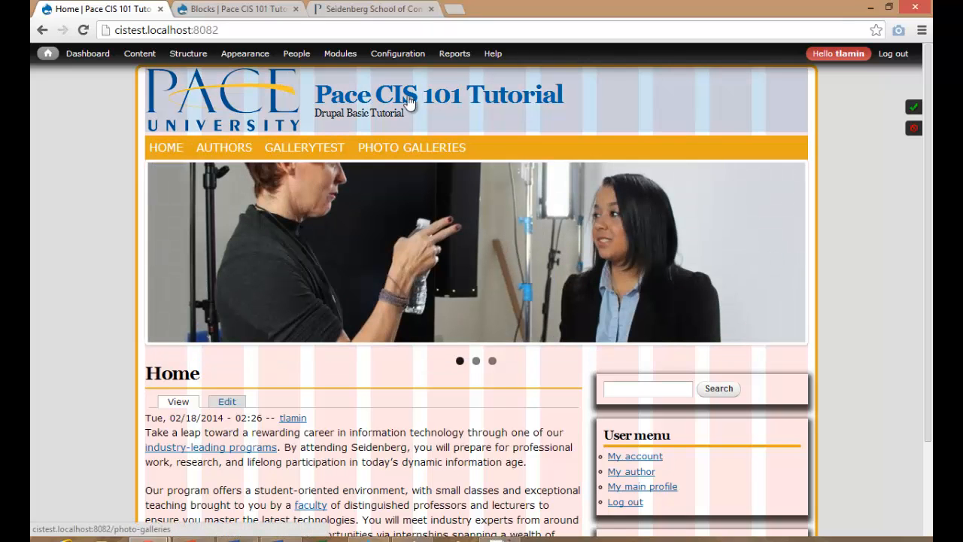
{"action": "left_click", "coordinate": [408, 102]}
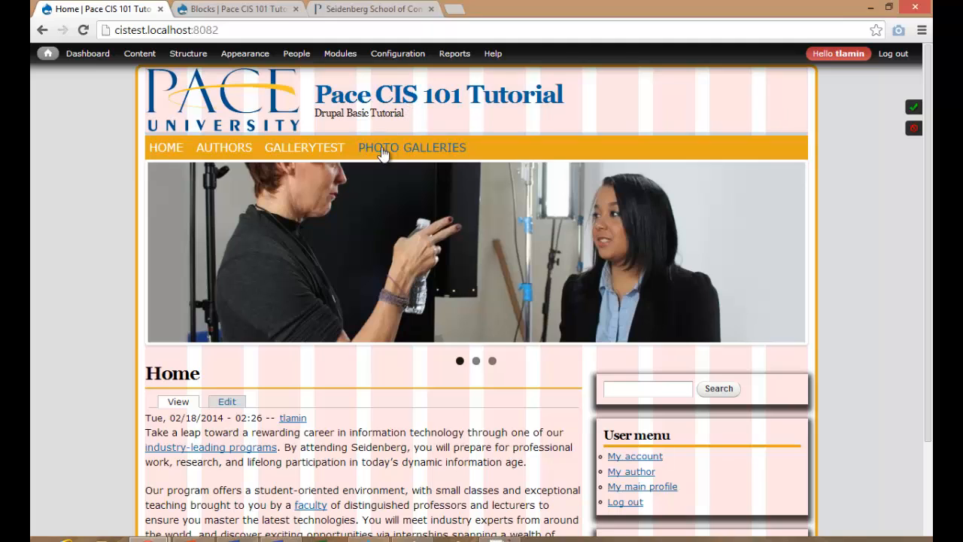
{"action": "left_click", "coordinate": [383, 149]}
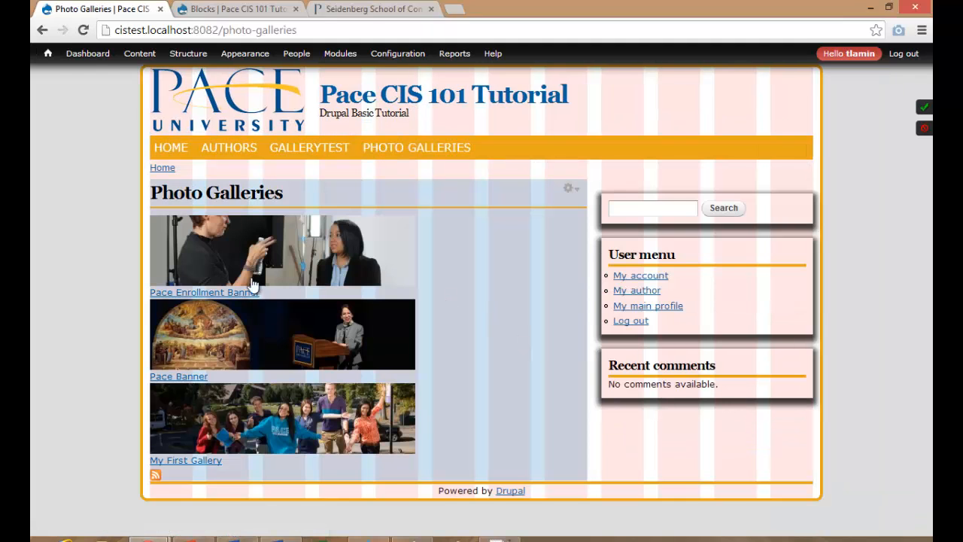
{"action": "left_click", "coordinate": [311, 152]}
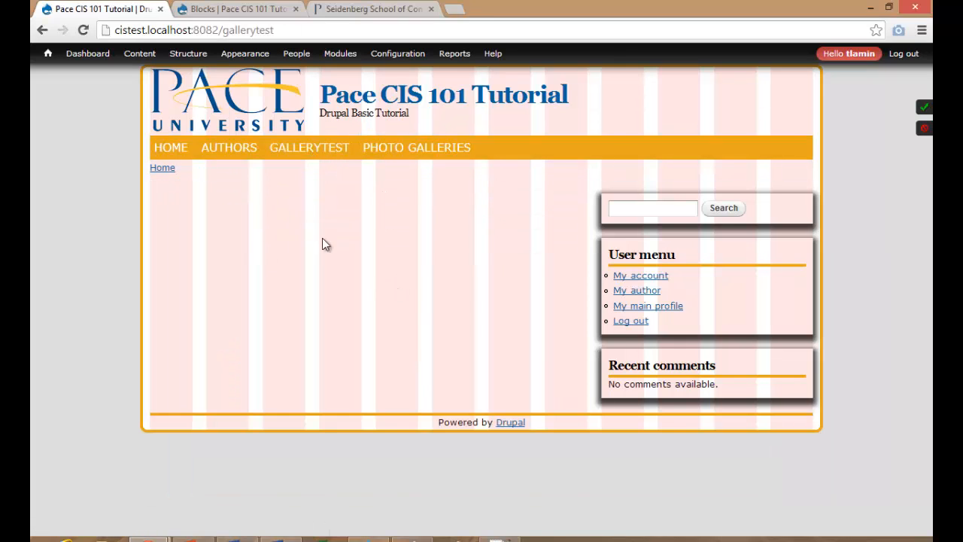
Confirm Authors has no slideshow, return to Home, and minimize Chrome to reveal slide 13.
{"action": "left_click", "coordinate": [231, 150]}
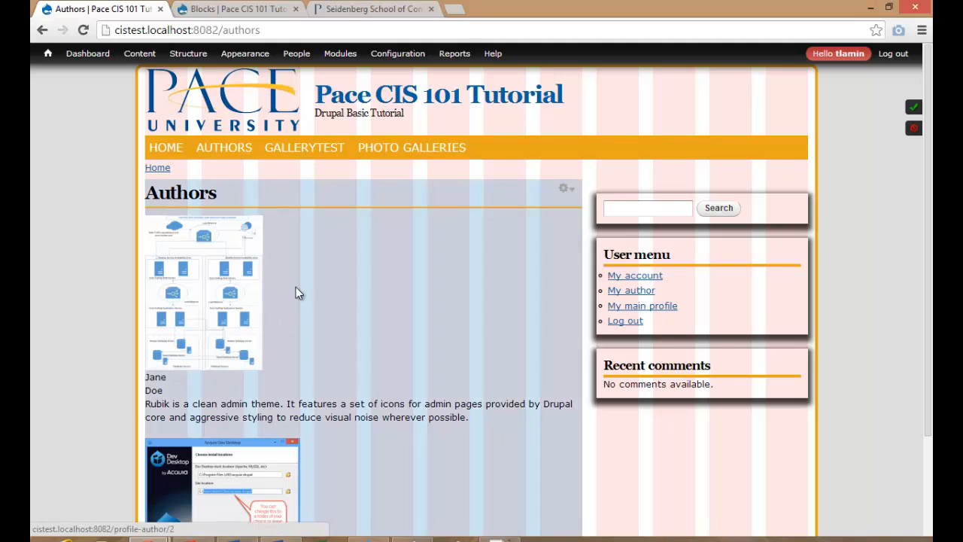
{"action": "scroll", "coordinate": [499, 380], "scroll_direction": "down", "scroll_amount": 3}
{"action": "scroll", "coordinate": [499, 380], "scroll_direction": "up", "scroll_amount": 3}
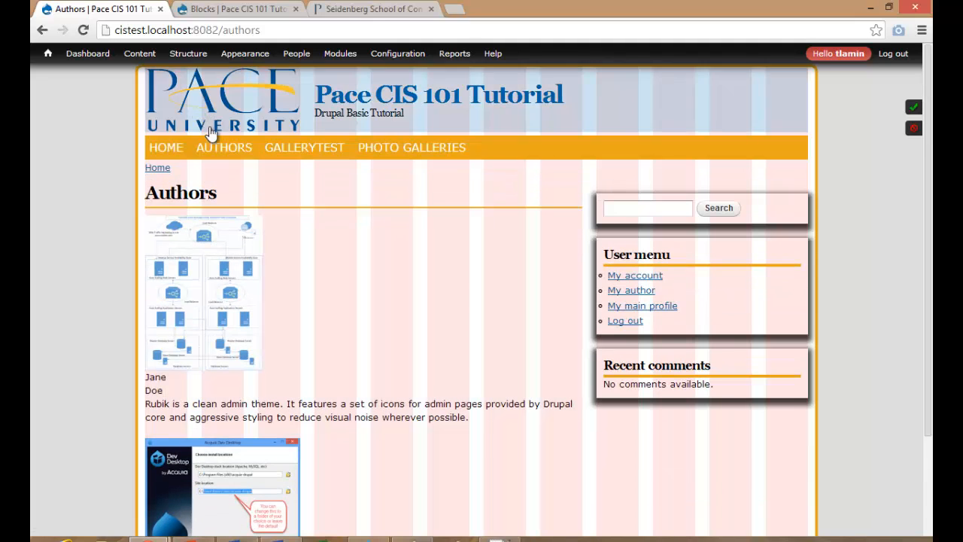
{"action": "left_click", "coordinate": [166, 146]}
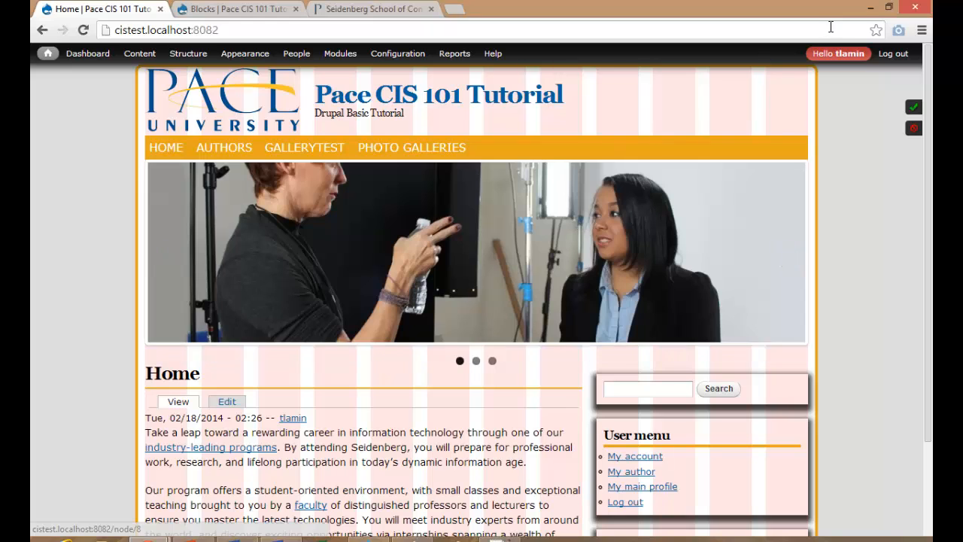
{"action": "left_click", "coordinate": [871, 9]}
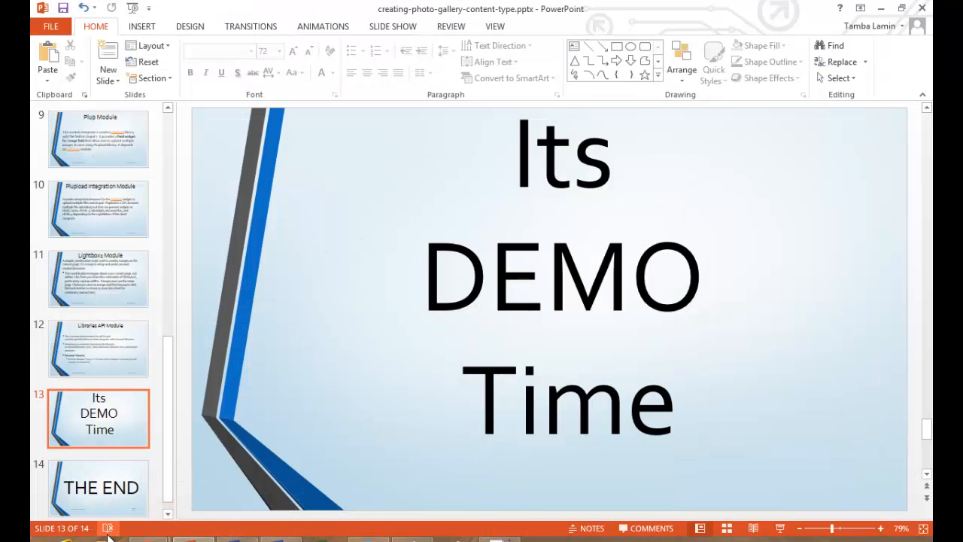
Open a maximized File Explorer at C:\it610\test0.
{"action": "left_click", "coordinate": [109, 540]}
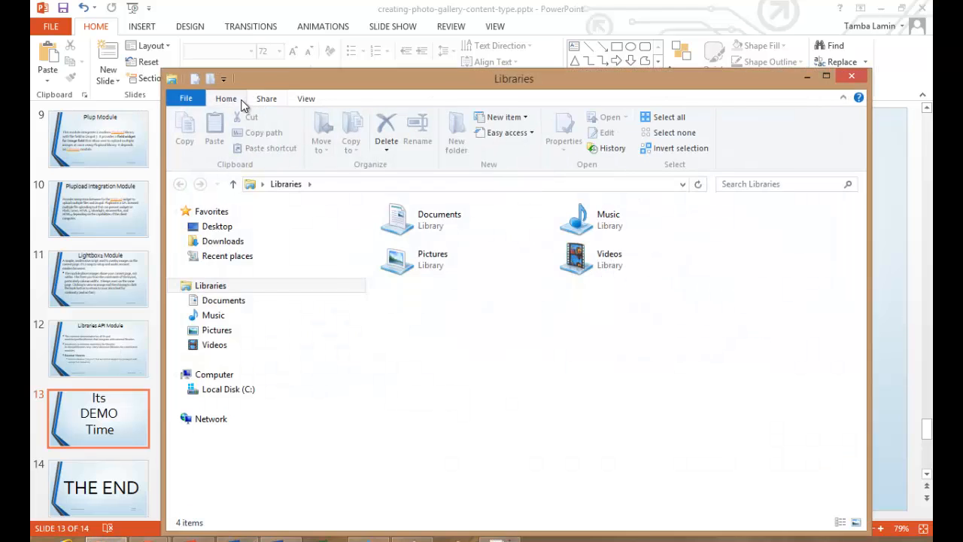
{"action": "double_click", "coordinate": [243, 80]}
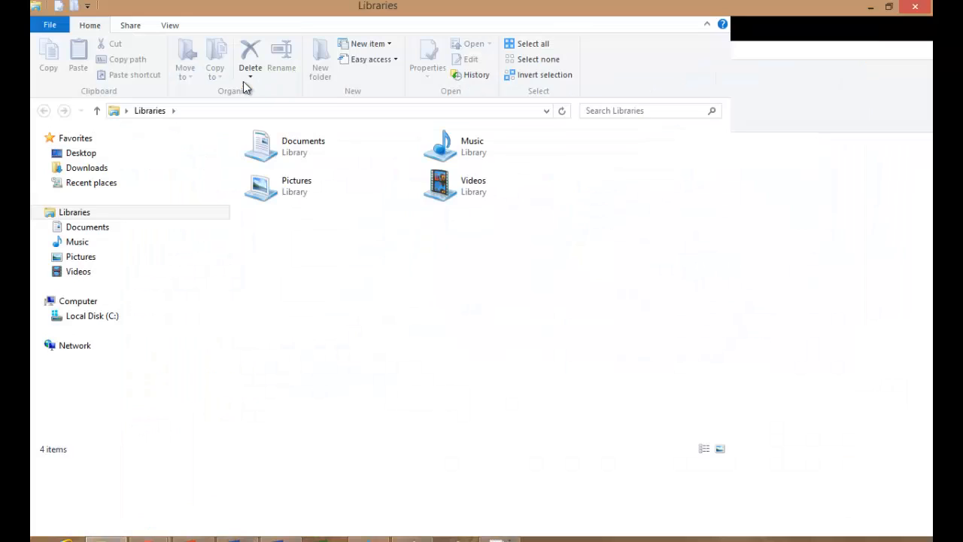
{"action": "left_click", "coordinate": [85, 317]}
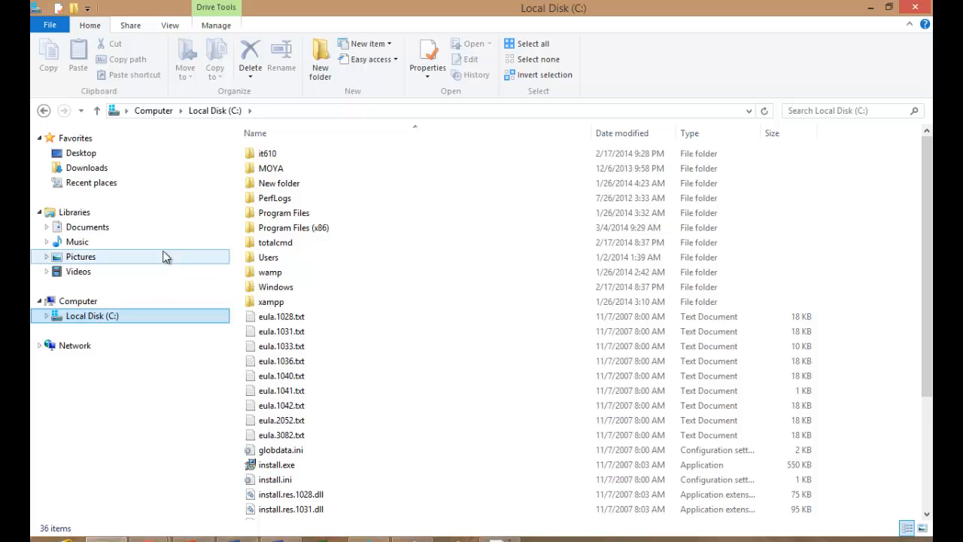
{"action": "double_click", "coordinate": [264, 152]}
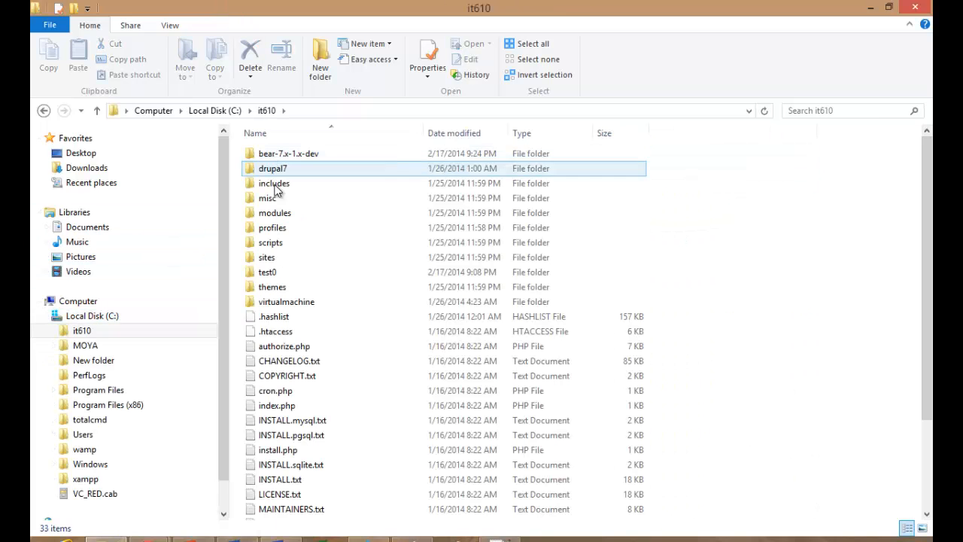
{"action": "double_click", "coordinate": [271, 272]}
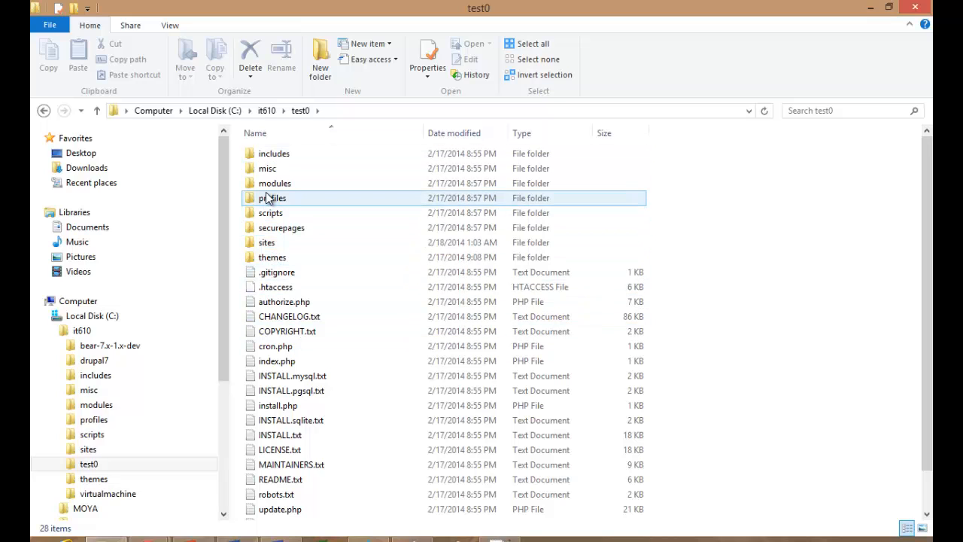
Expand test0 > sites > all in the folder tree and open libraries.
{"action": "left_click_drag", "start_coordinate": [224, 310], "coordinate": [219, 385]}
{"action": "left_click", "coordinate": [92, 369]}
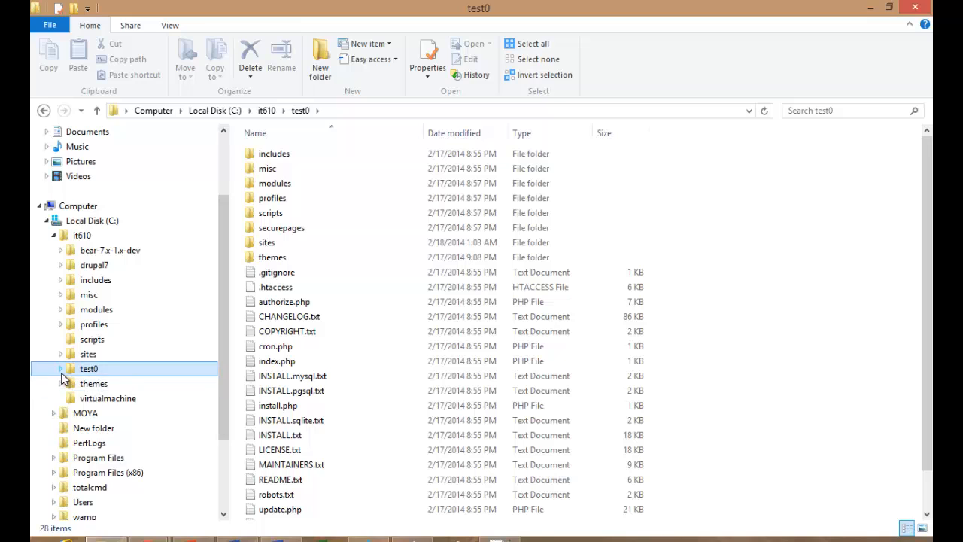
{"action": "left_click_drag", "start_coordinate": [223, 366], "coordinate": [221, 413]}
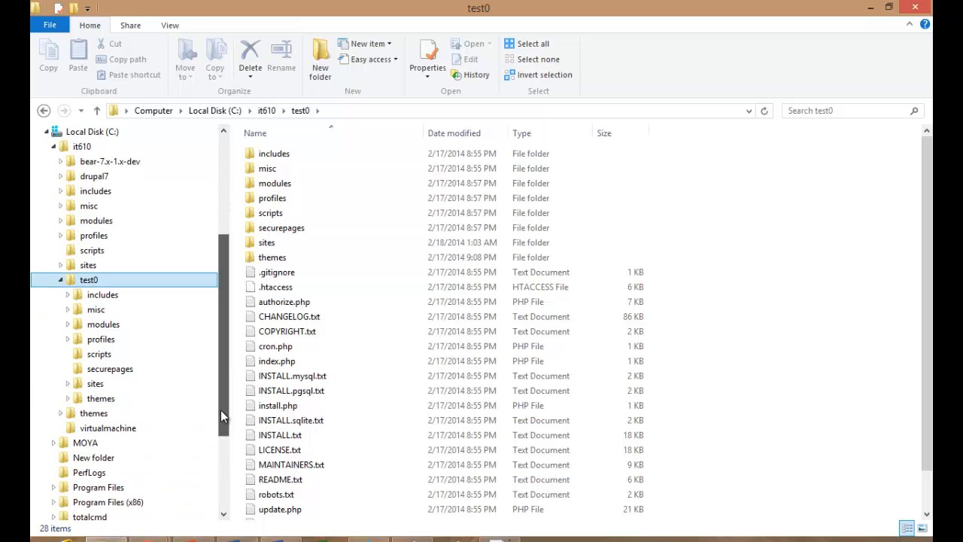
{"action": "left_click", "coordinate": [68, 384]}
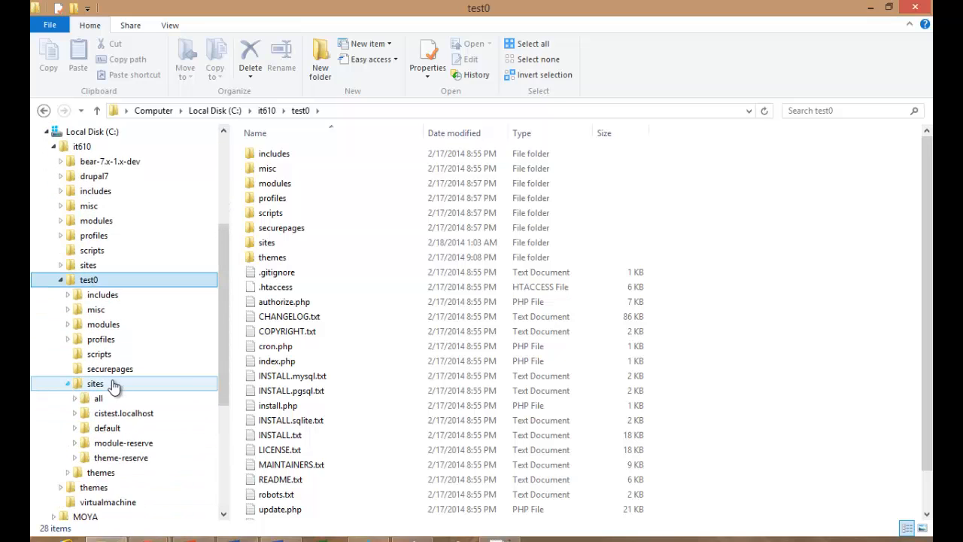
{"action": "left_click_drag", "start_coordinate": [222, 375], "coordinate": [221, 433]}
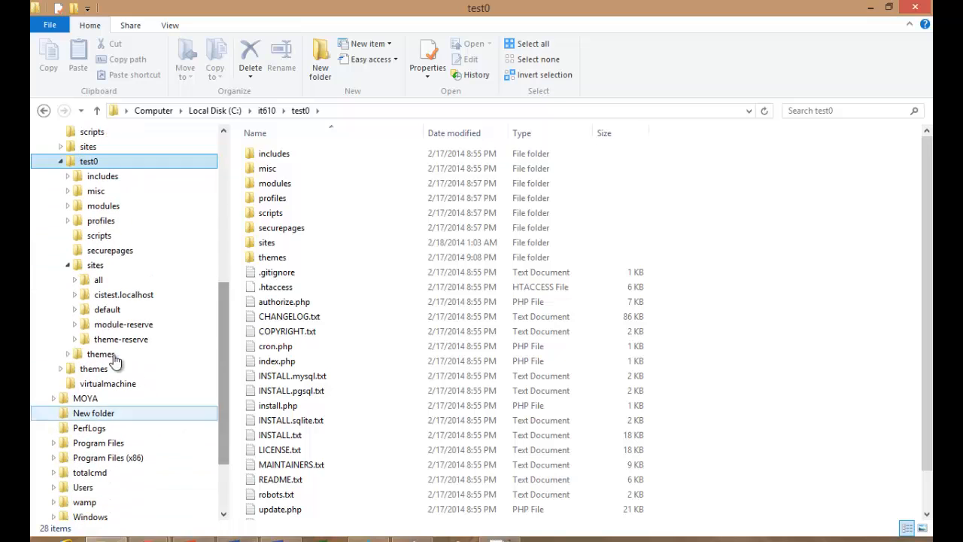
{"action": "left_click", "coordinate": [75, 284]}
{"action": "left_click", "coordinate": [105, 295]}
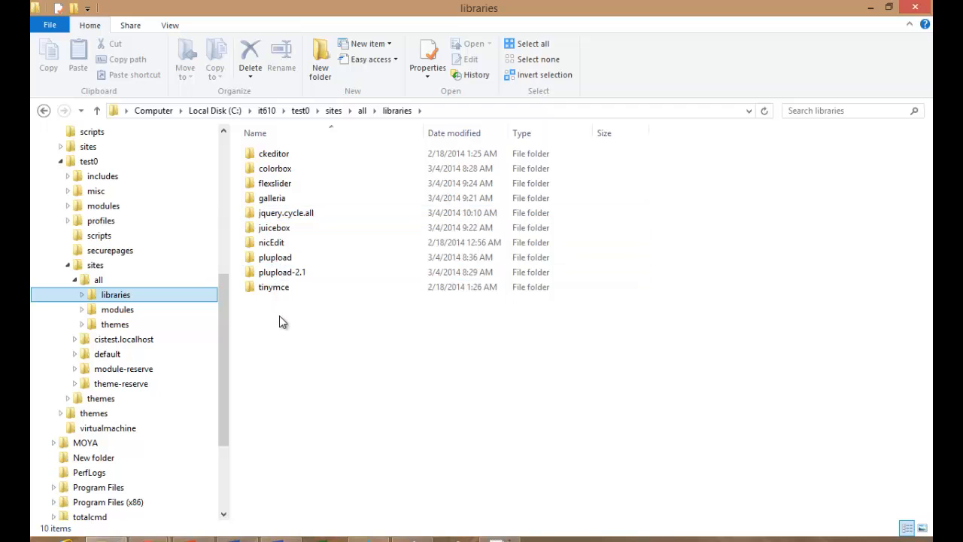
Compare the plupload and flexslider library folders, then return to the Drupal home page in Chrome.
{"action": "left_click", "coordinate": [277, 262]}
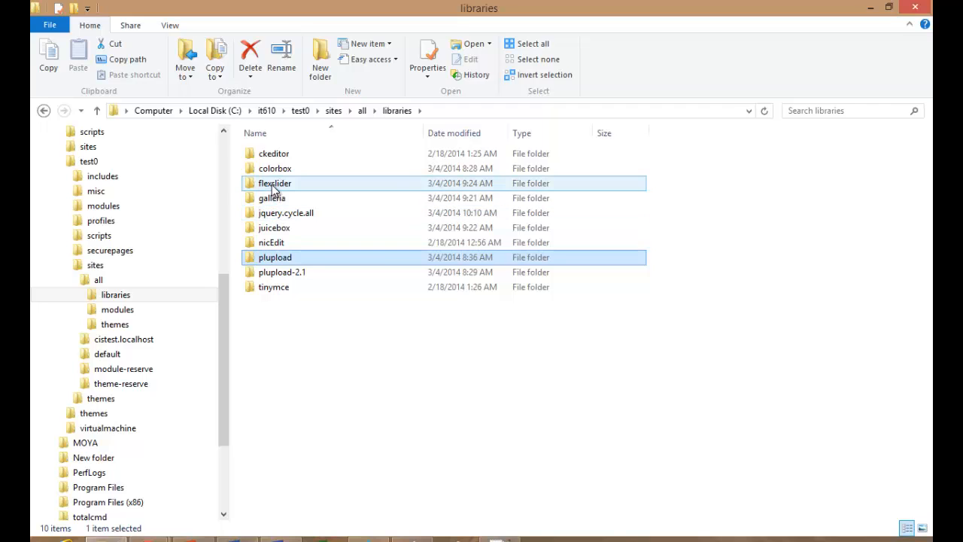
{"action": "left_click", "coordinate": [273, 188]}
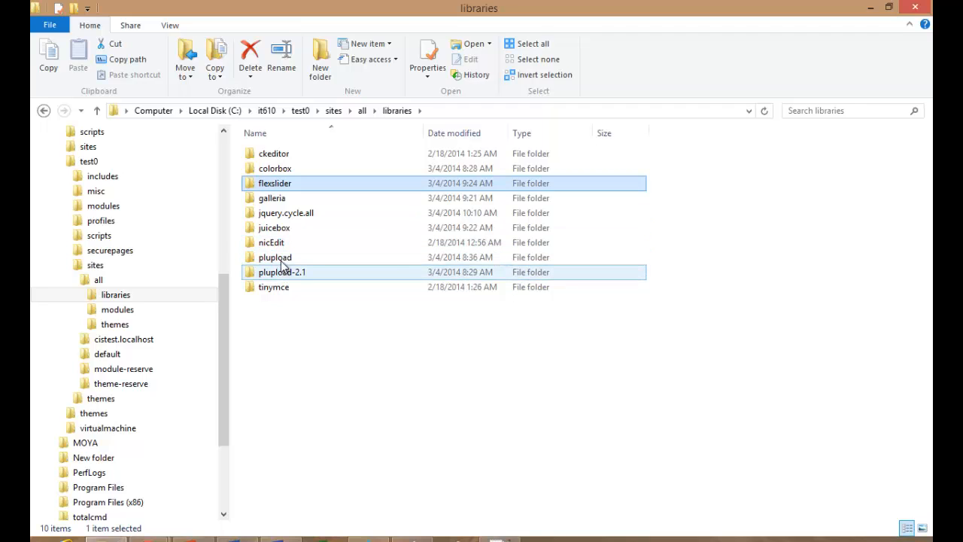
{"action": "left_click", "coordinate": [280, 260]}
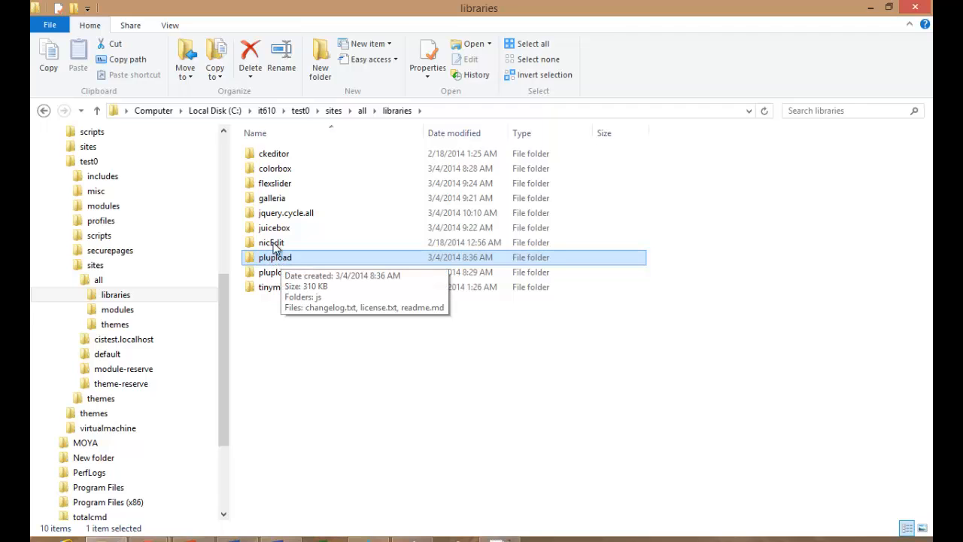
{"action": "left_click", "coordinate": [277, 187]}
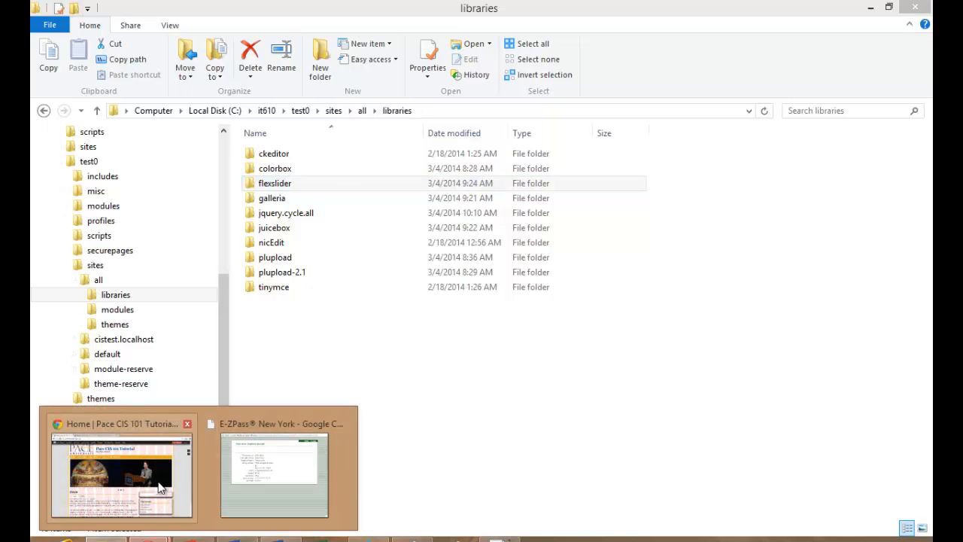
{"action": "left_click", "coordinate": [120, 482]}
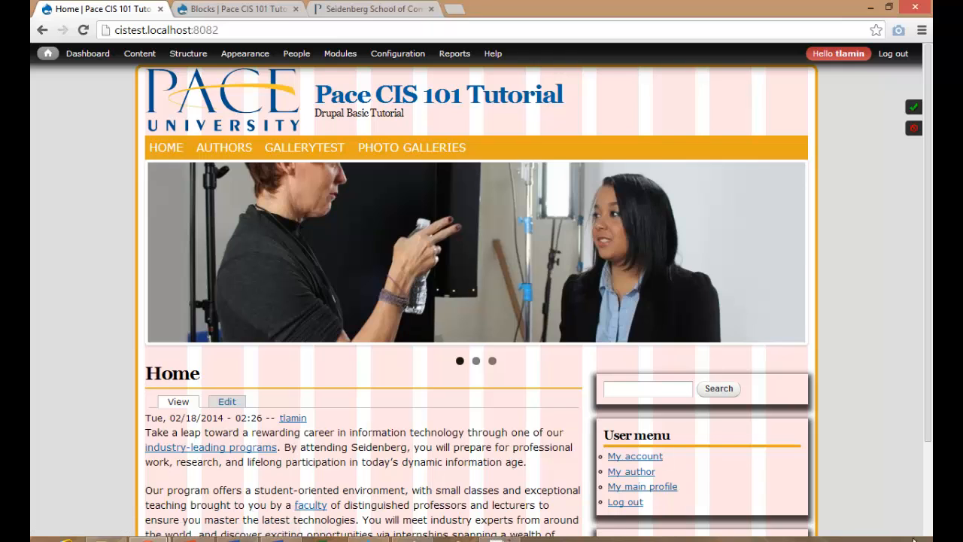
Resize Chrome to view the three-image FlexSlider slideshow, then minimize it back to the libraries folder.
{"action": "mouse_move", "coordinate": [896, 89]}
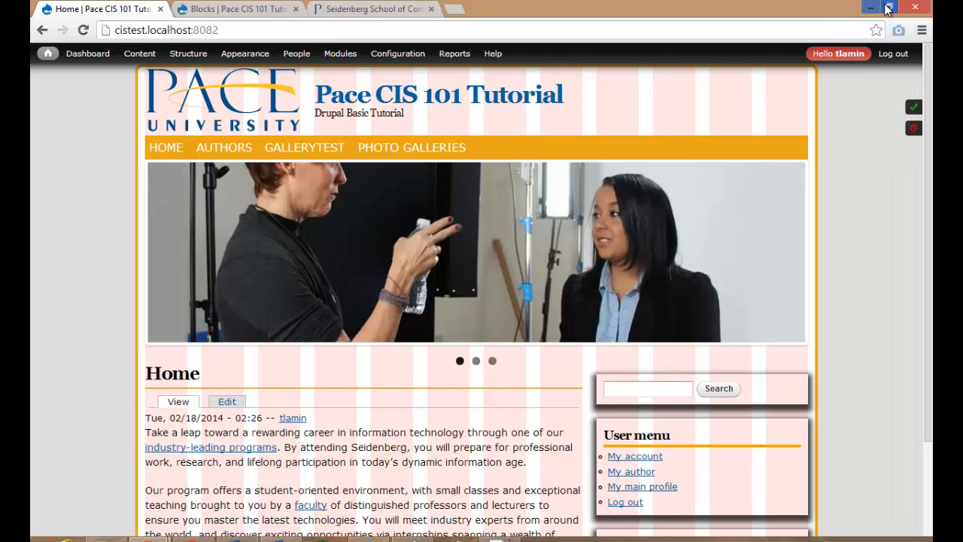
{"action": "left_click", "coordinate": [888, 9]}
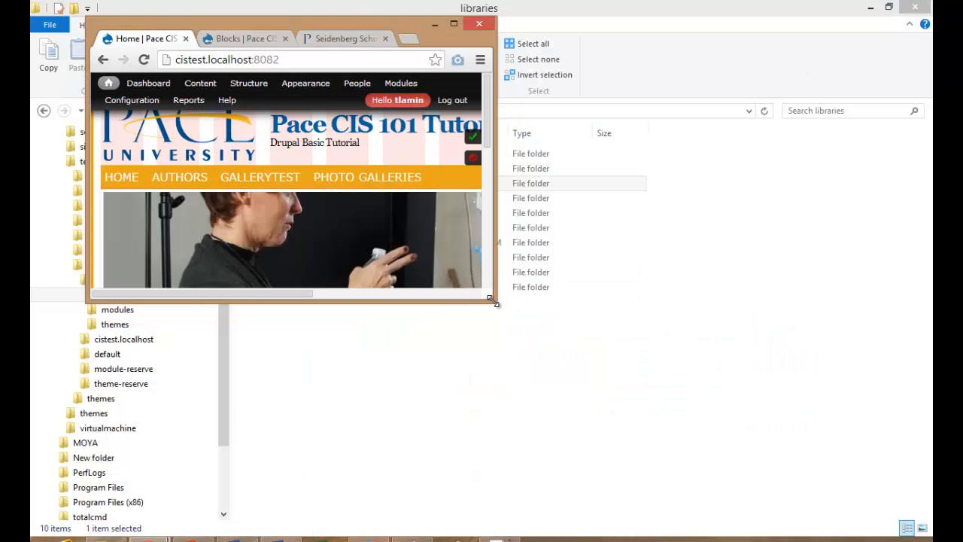
{"action": "left_click_drag", "start_coordinate": [493, 301], "coordinate": [692, 539]}
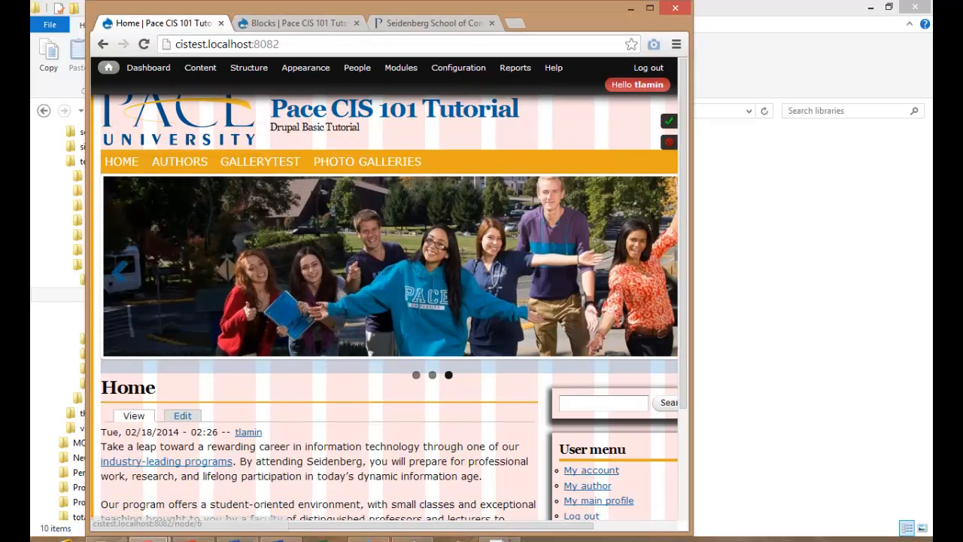
{"action": "left_click_drag", "start_coordinate": [684, 367], "coordinate": [689, 216]}
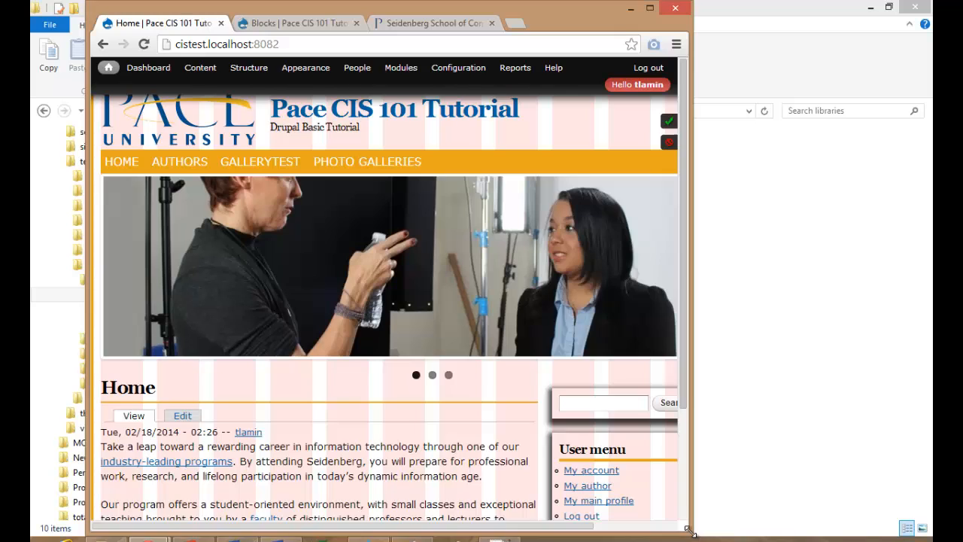
{"action": "left_click_drag", "start_coordinate": [690, 531], "coordinate": [557, 530]}
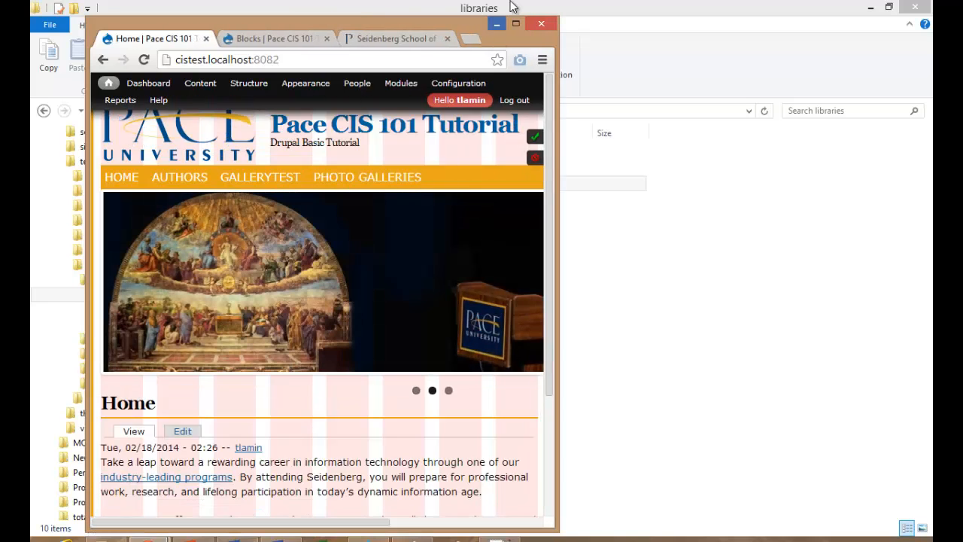
{"action": "left_click", "coordinate": [497, 23]}
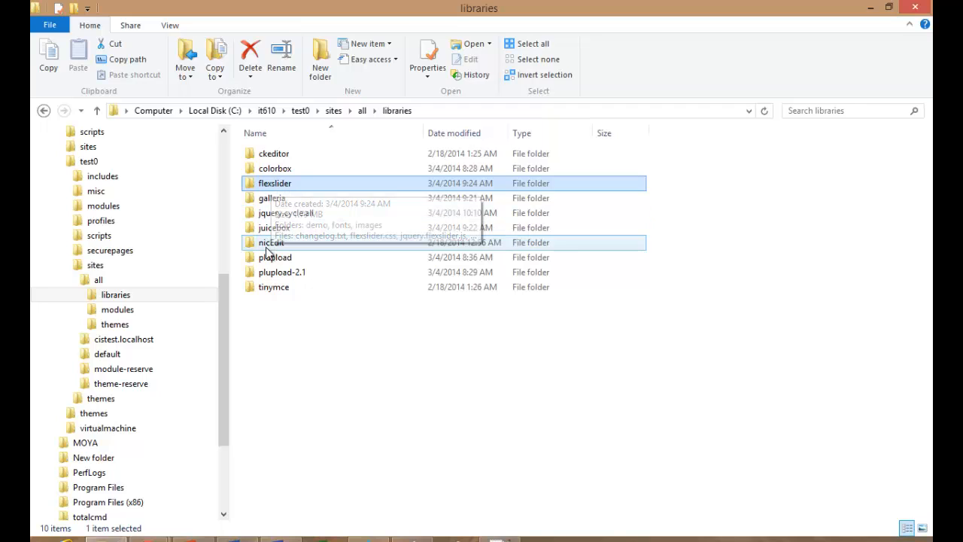
Expand sites > all > modules and open the contrib folder.
{"action": "left_click", "coordinate": [271, 260]}
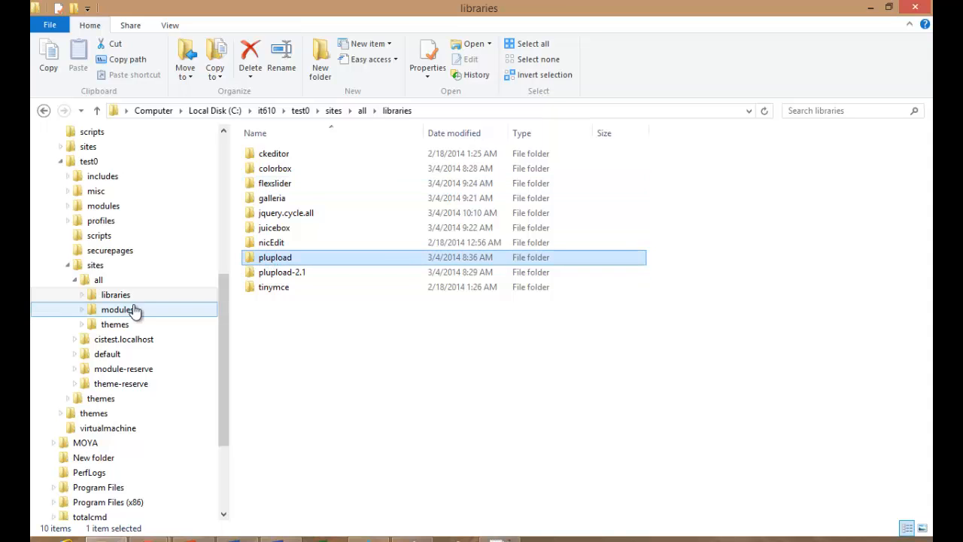
{"action": "left_click", "coordinate": [83, 311]}
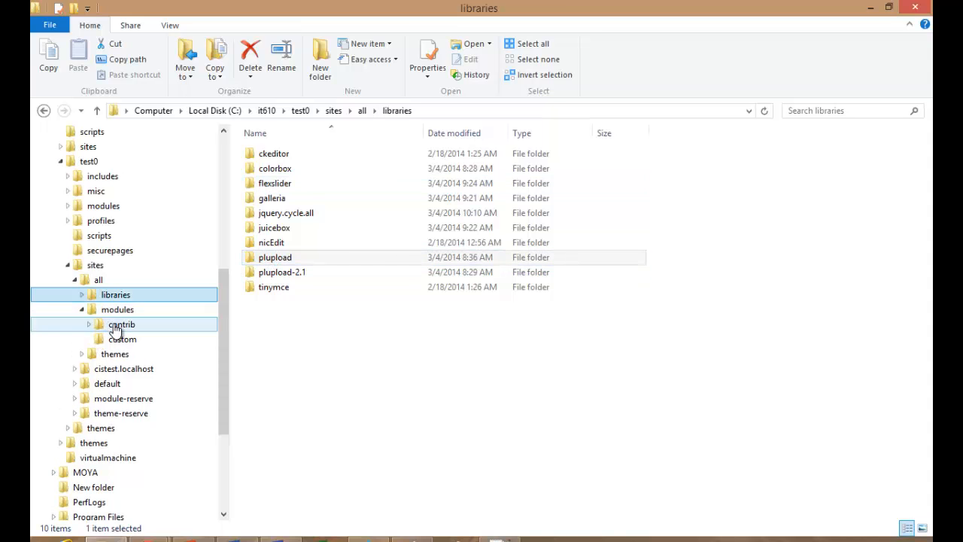
{"action": "left_click", "coordinate": [117, 327]}
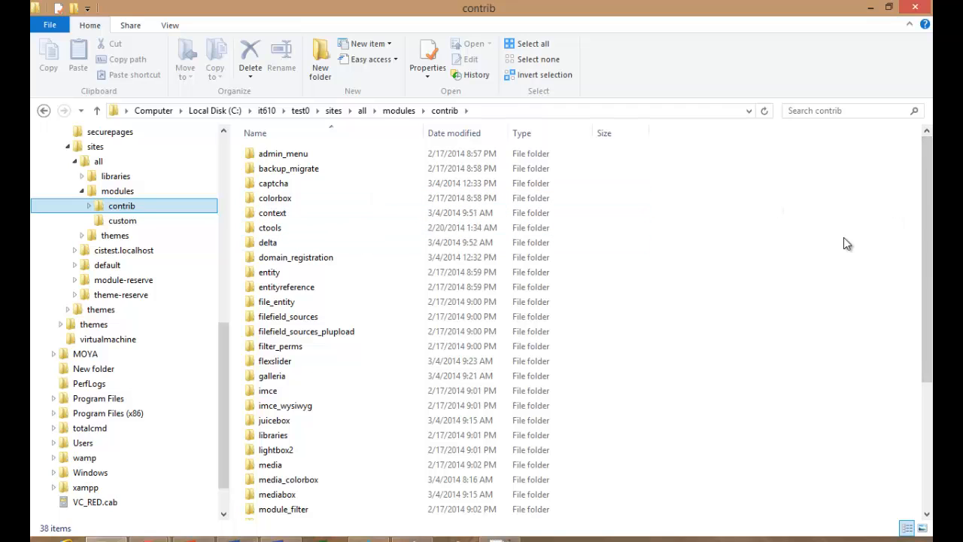
{"action": "left_click_drag", "start_coordinate": [928, 252], "coordinate": [928, 377]}
Go through the wysiwyg, views_slideshow, views, plupload, plup, lightbox2 and libraries module folders.
{"action": "left_click", "coordinate": [280, 512]}
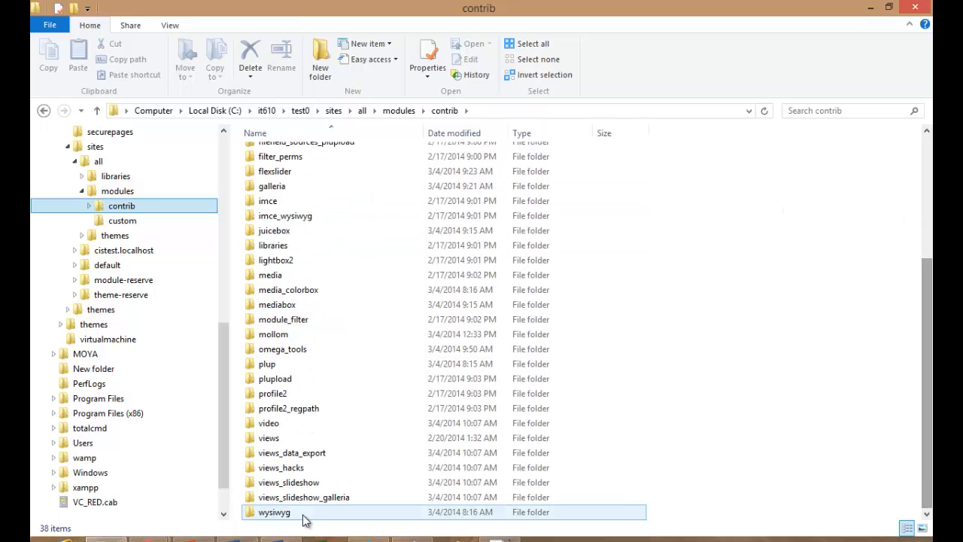
{"action": "left_click", "coordinate": [284, 485]}
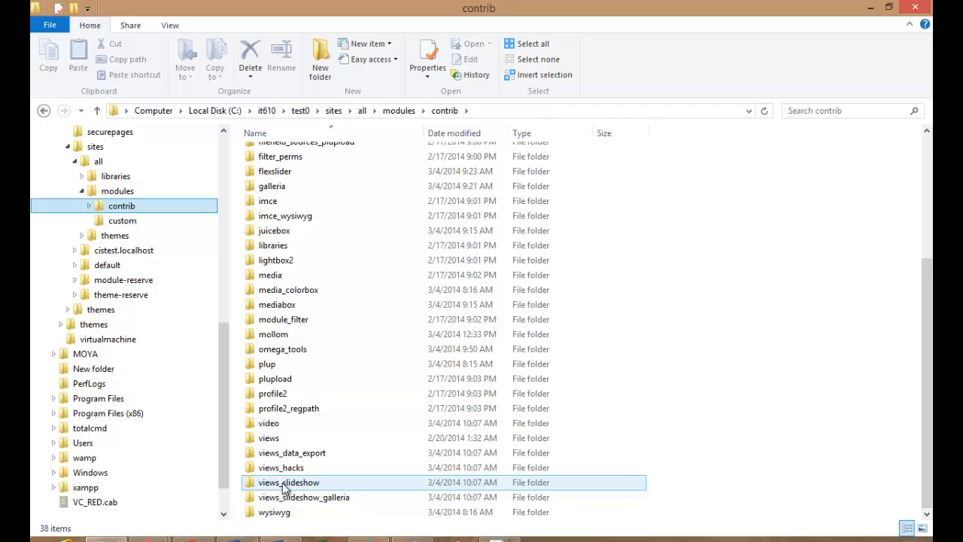
{"action": "left_click", "coordinate": [266, 441]}
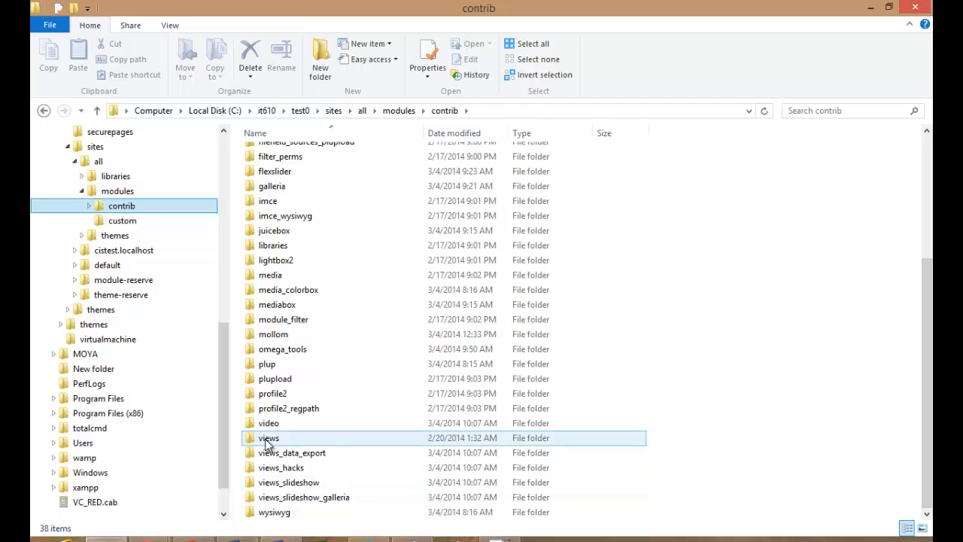
{"action": "left_click", "coordinate": [266, 441]}
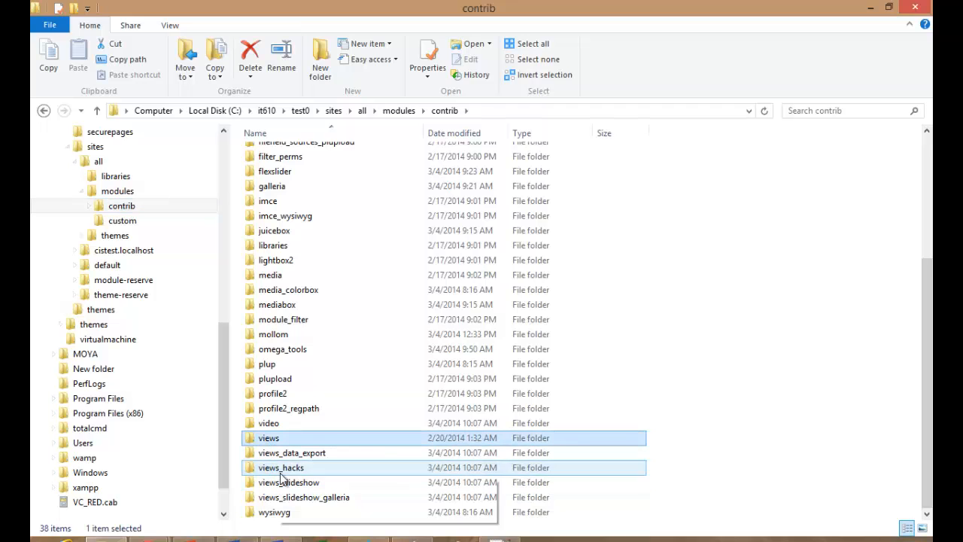
{"action": "left_click", "coordinate": [273, 382]}
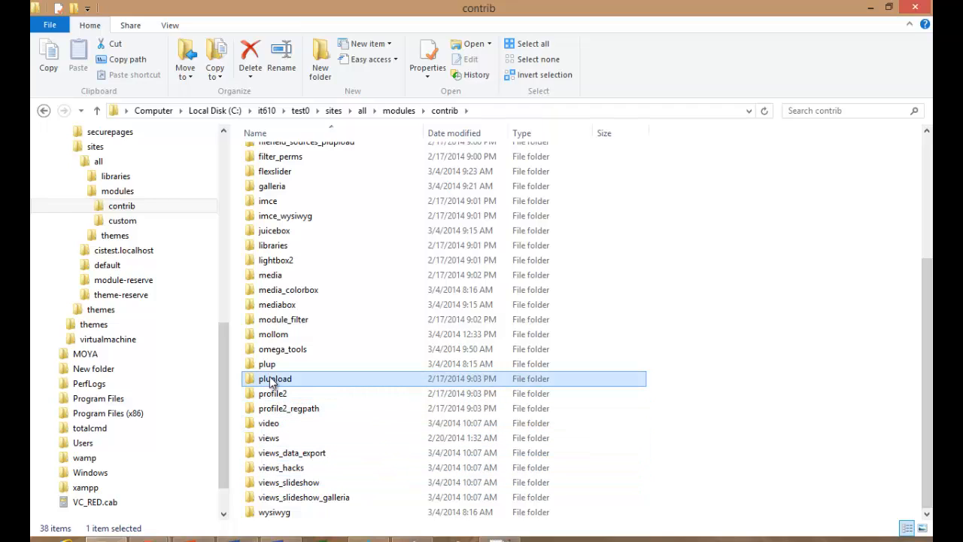
{"action": "left_click", "coordinate": [269, 366]}
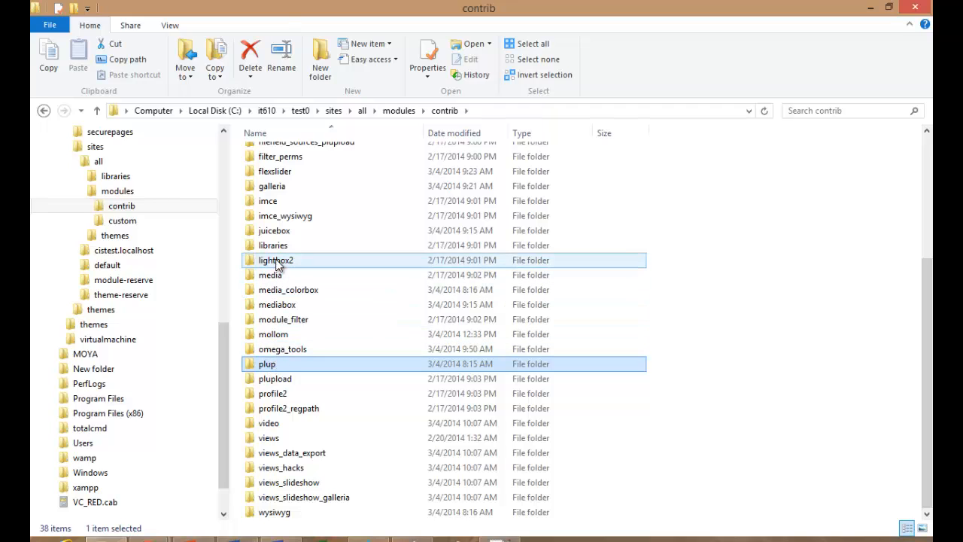
{"action": "left_click", "coordinate": [277, 262]}
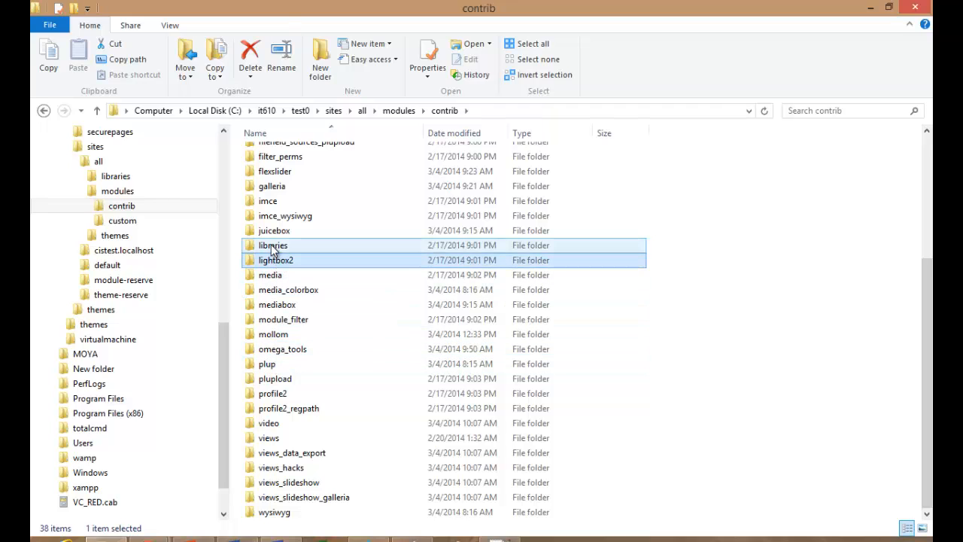
{"action": "left_click", "coordinate": [272, 251]}
Revisit the flexslider, libraries, plup, plupload, views and views_slideshow module folders.
{"action": "scroll", "coordinate": [272, 251], "scroll_direction": "up", "scroll_amount": 1}
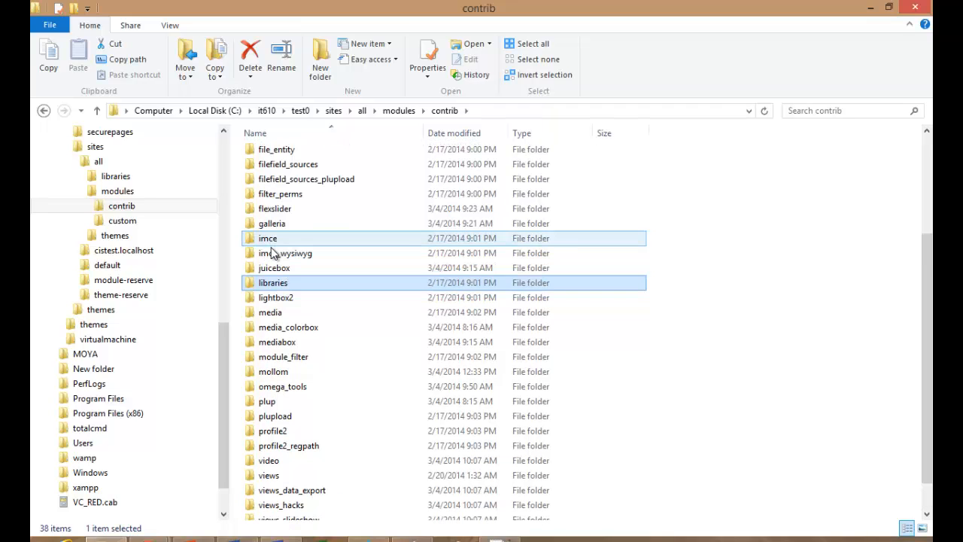
{"action": "left_click", "coordinate": [271, 211]}
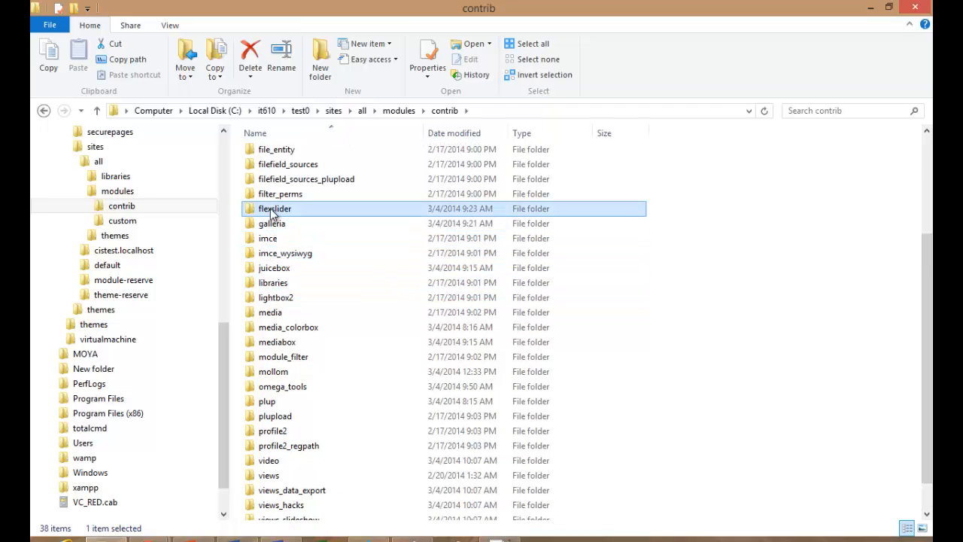
{"action": "left_click", "coordinate": [269, 211]}
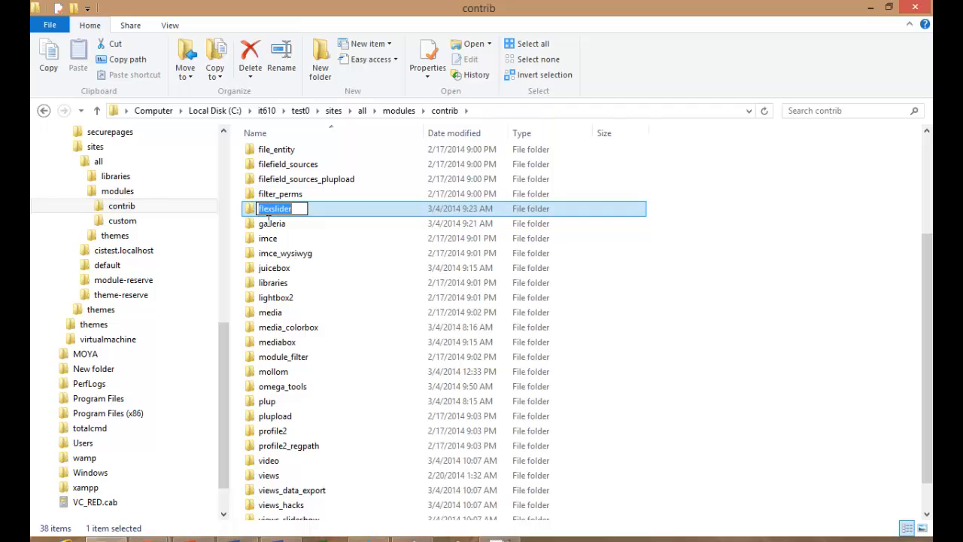
{"action": "left_click", "coordinate": [277, 284]}
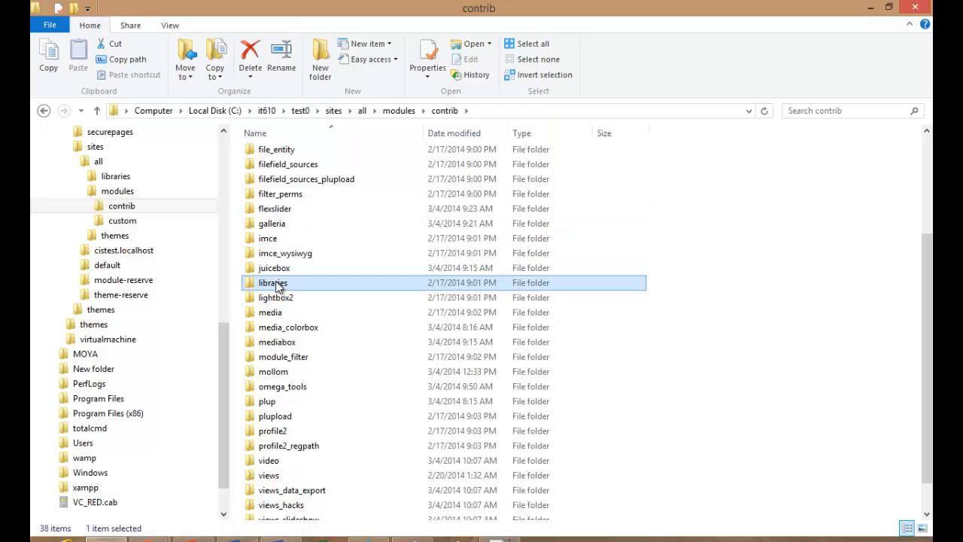
{"action": "left_click", "coordinate": [276, 285]}
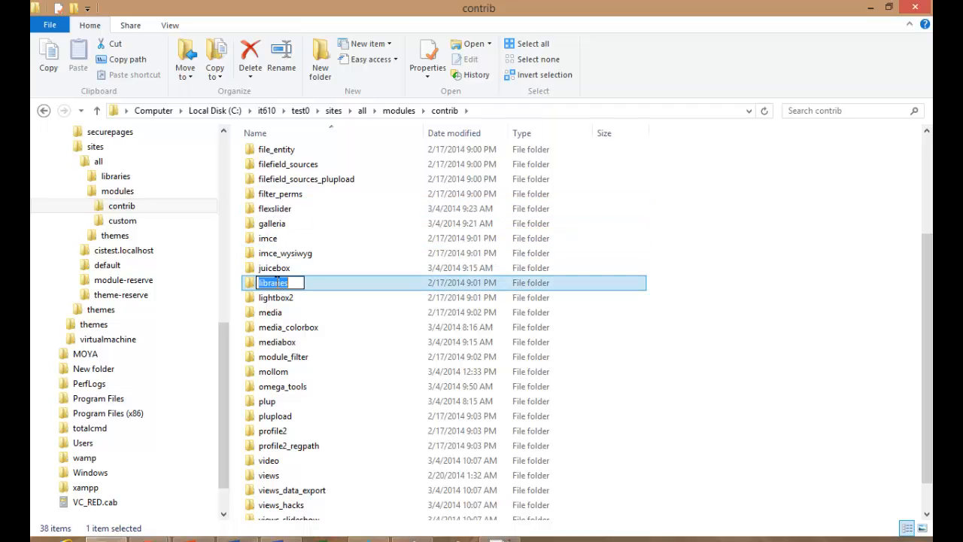
{"action": "left_click", "coordinate": [280, 406]}
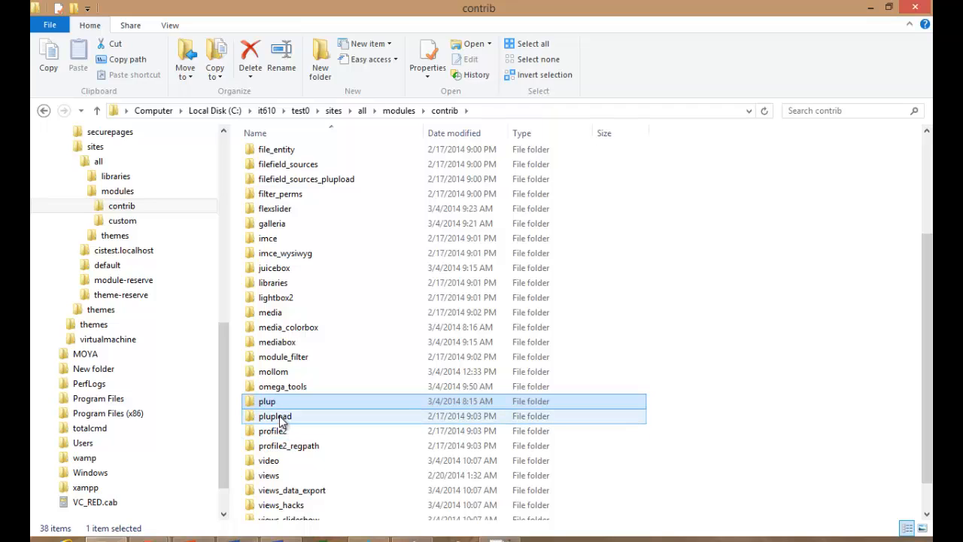
{"action": "left_click", "coordinate": [280, 419]}
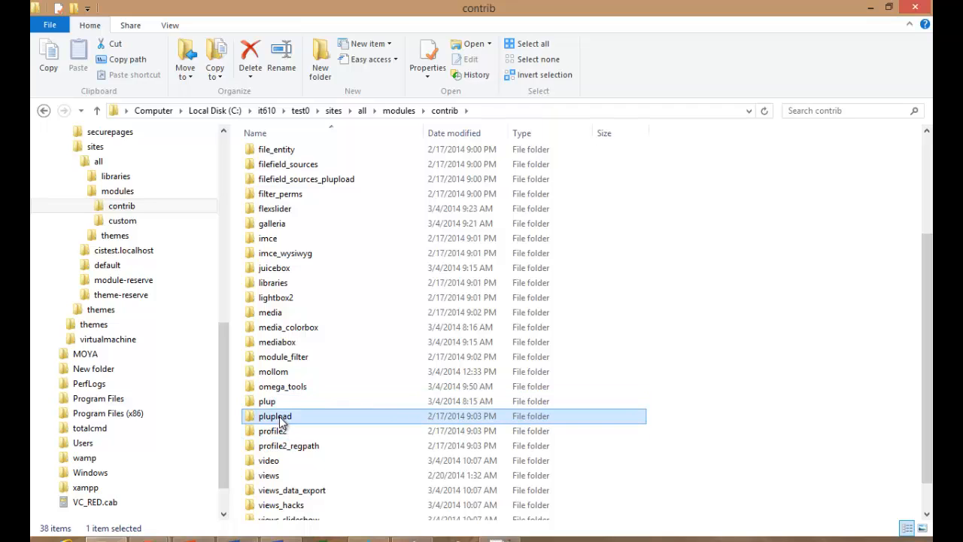
{"action": "left_click", "coordinate": [281, 478]}
{"action": "scroll", "coordinate": [280, 477], "scroll_direction": "down", "scroll_amount": 1}
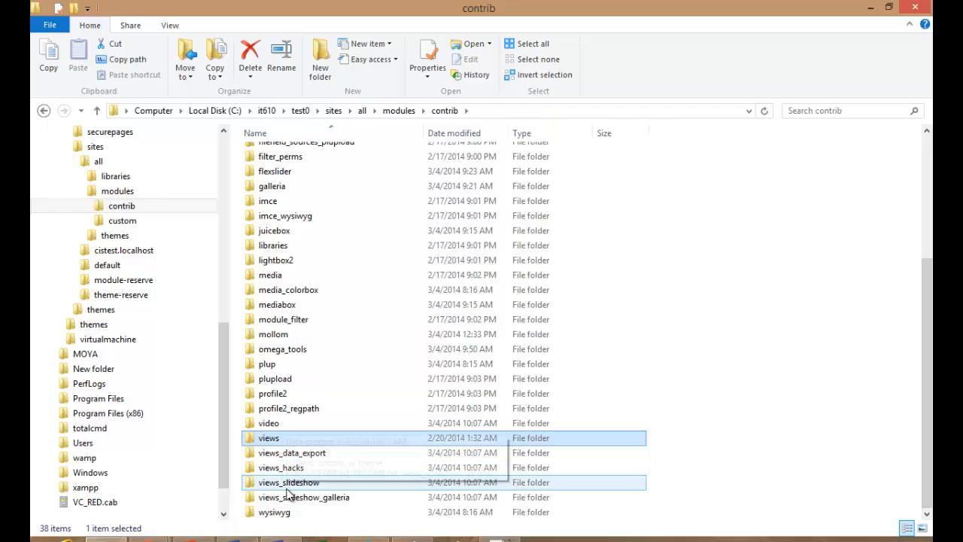
{"action": "left_click", "coordinate": [287, 486]}
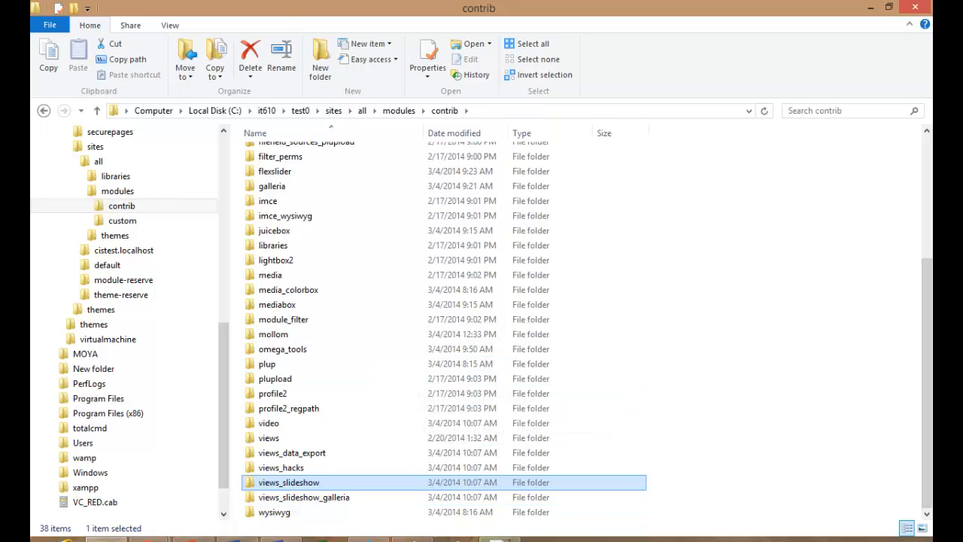
In PowerPoint, play slide 14, THE END, as a full-screen slide show, then exit with Esc.
{"action": "left_click", "coordinate": [193, 539]}
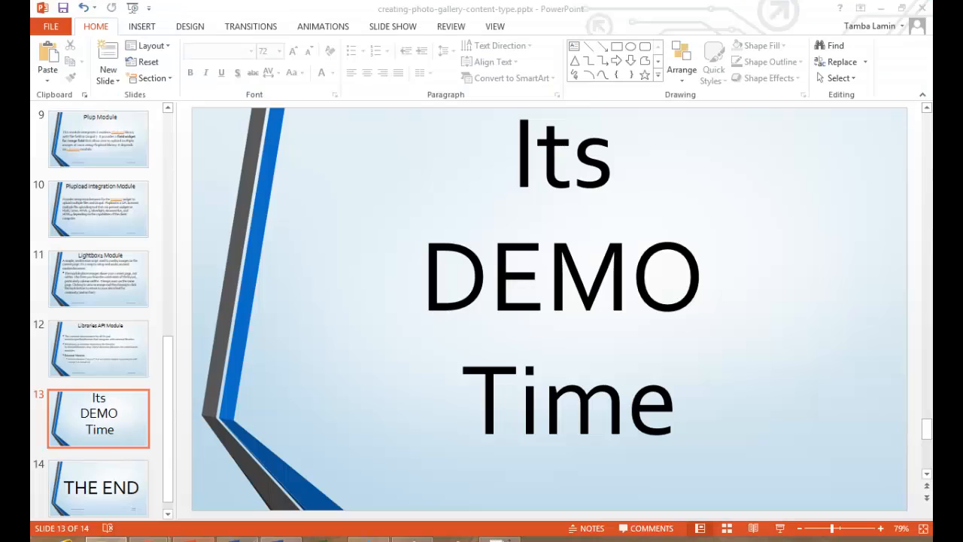
{"action": "left_click", "coordinate": [112, 462]}
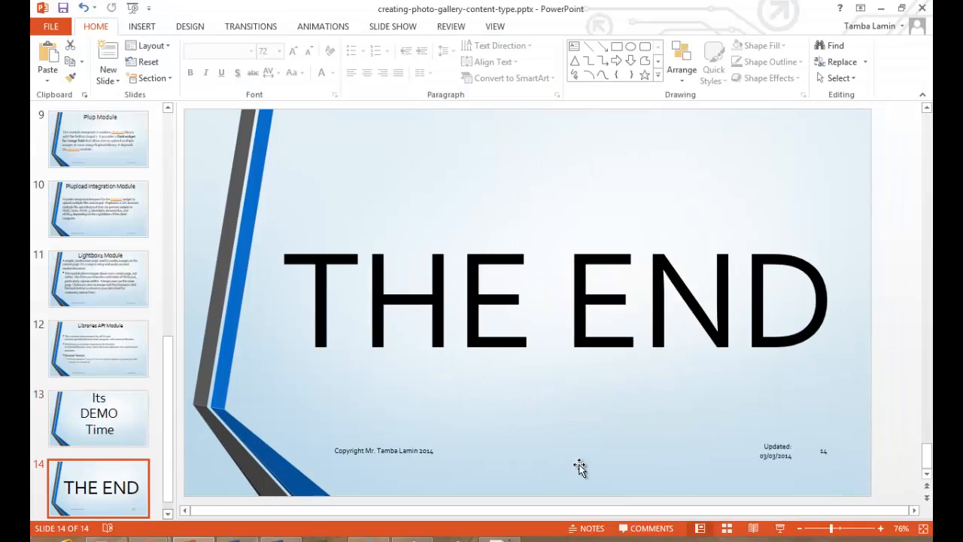
{"action": "left_click", "coordinate": [780, 528]}
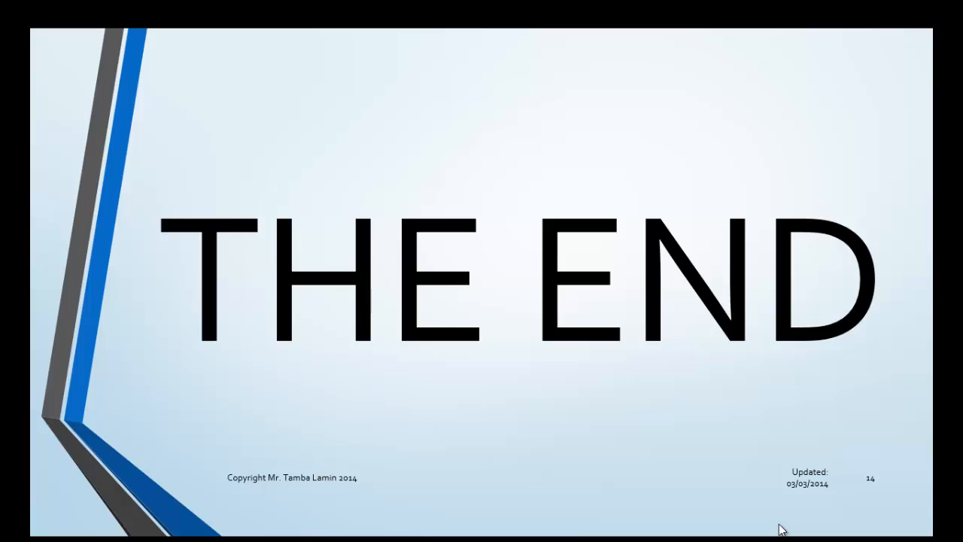
{"action": "key", "text": "Escape"}
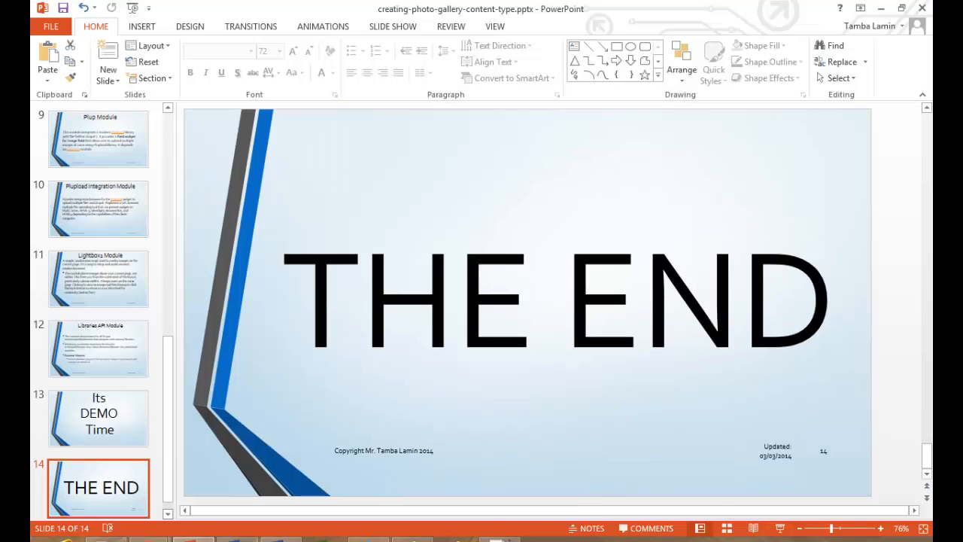